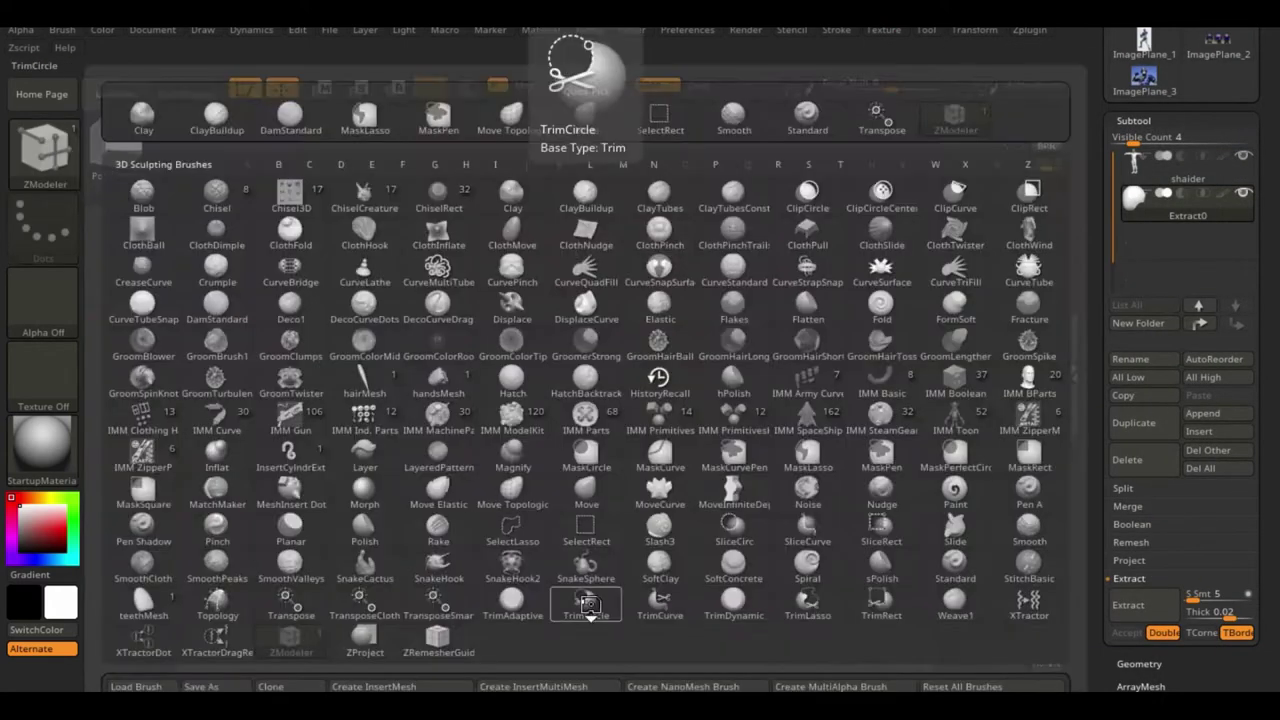
Pick the TrimCurve brush and bring up the ZModeler edge actions on the head shell
{"action": "left_click", "coordinate": [586, 604]}
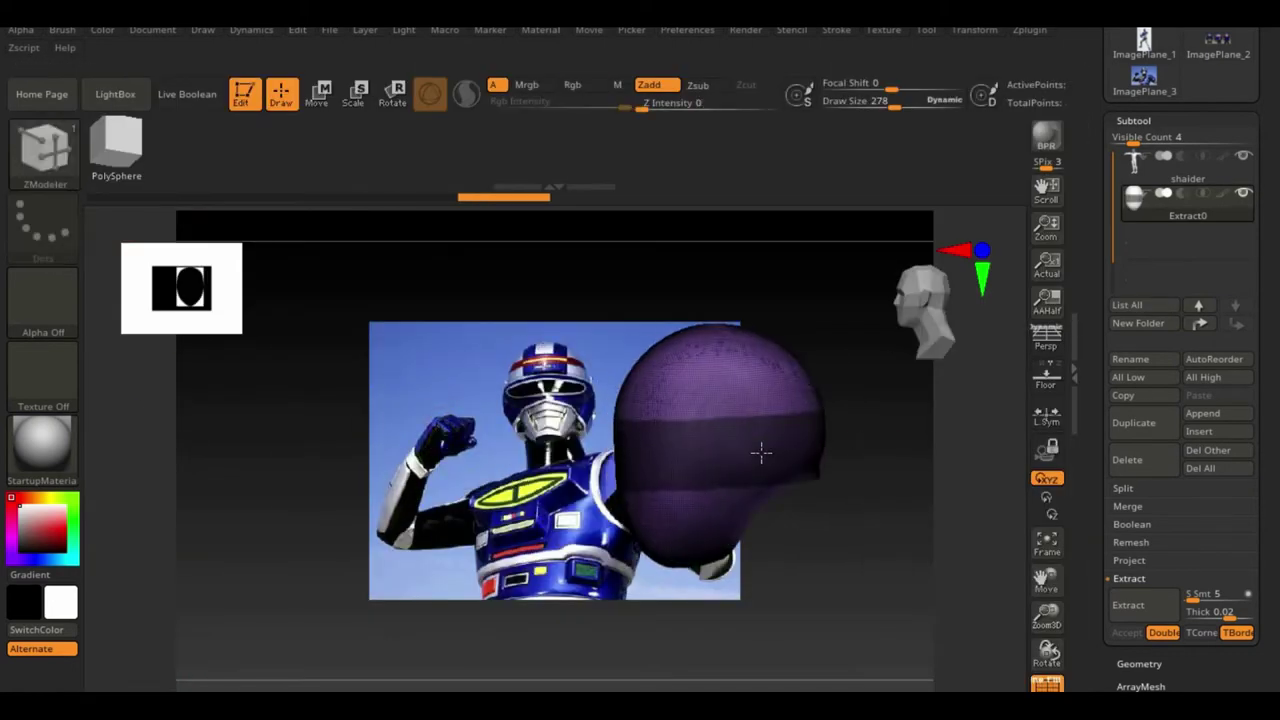
{"action": "key", "text": "space"}
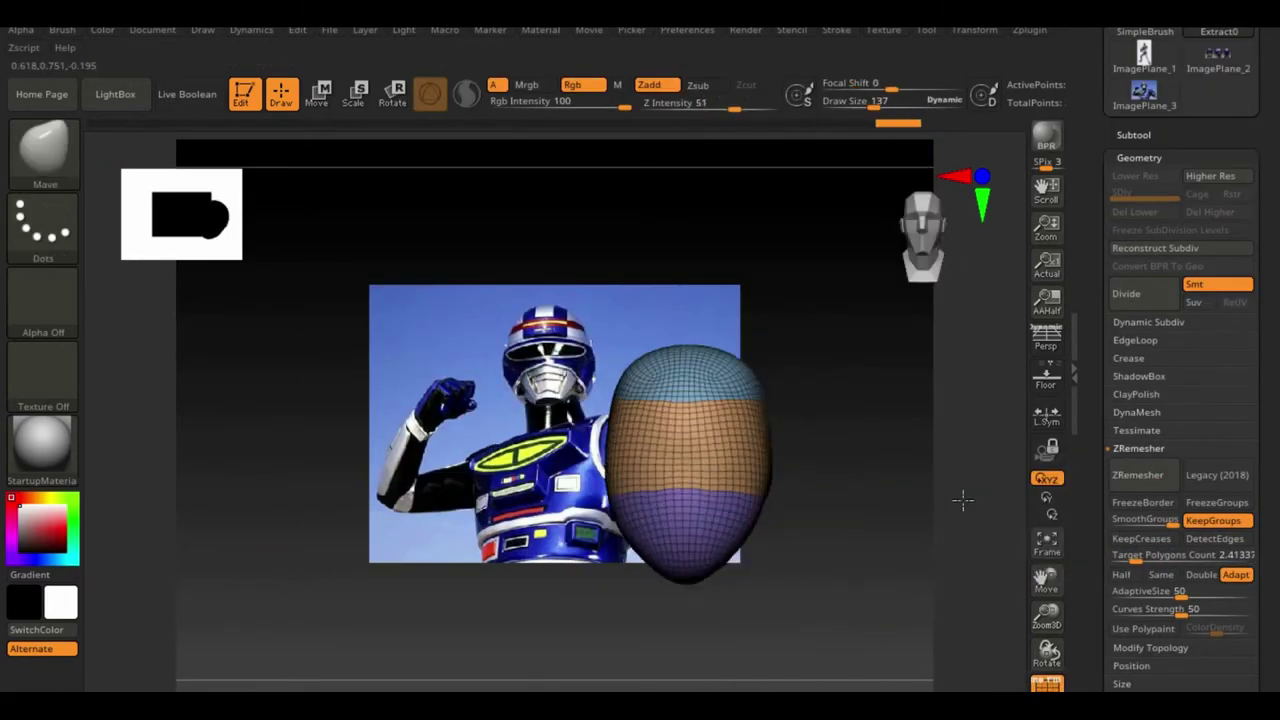
ZRemesh the head with Half enabled for a coarser grid
{"action": "left_click", "coordinate": [1121, 574]}
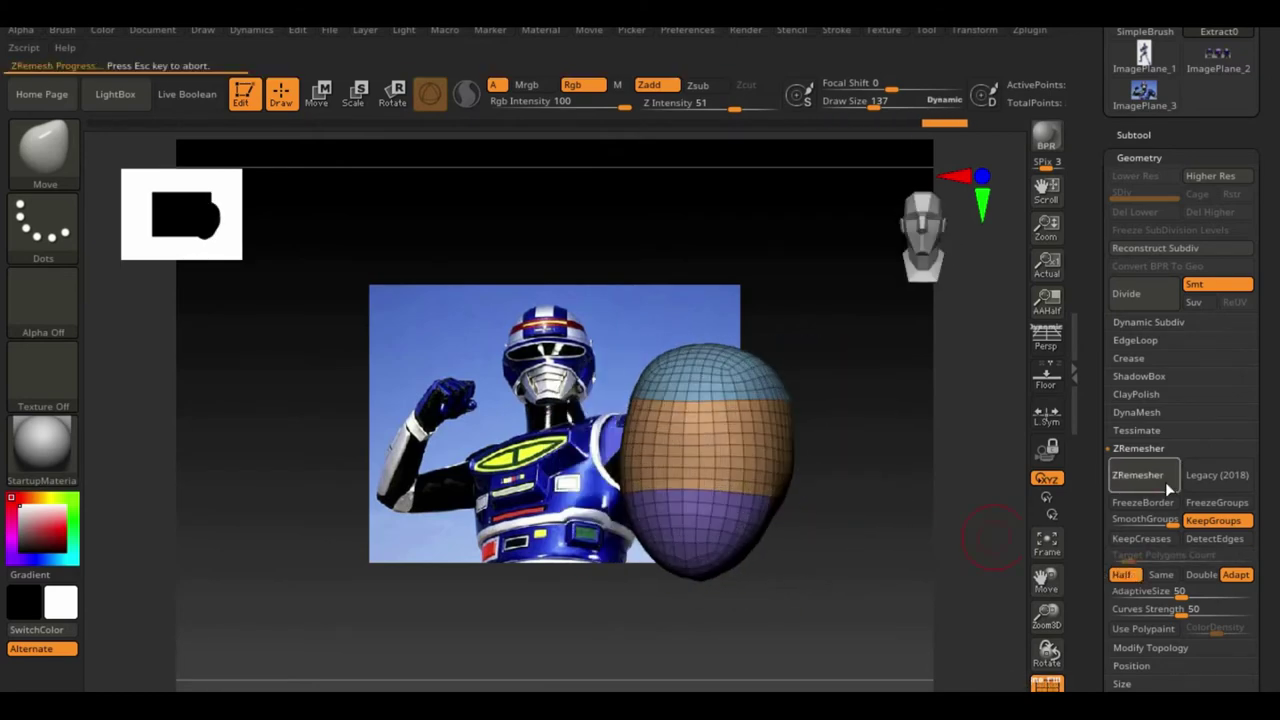
{"action": "left_click", "coordinate": [1160, 476]}
{"action": "left_click_drag", "start_coordinate": [823, 561], "coordinate": [850, 553]}
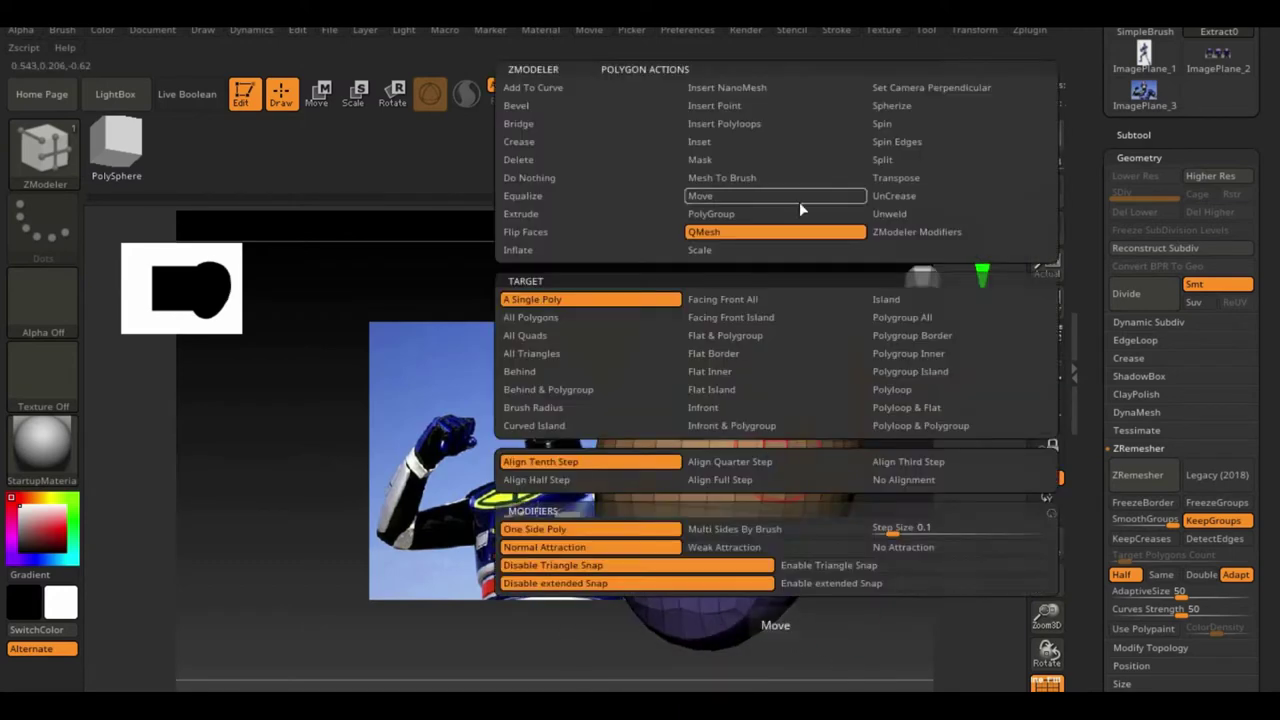
Scale the yellow polygroup band outward with ZModeler, then clear the mask
{"action": "key", "text": "space"}
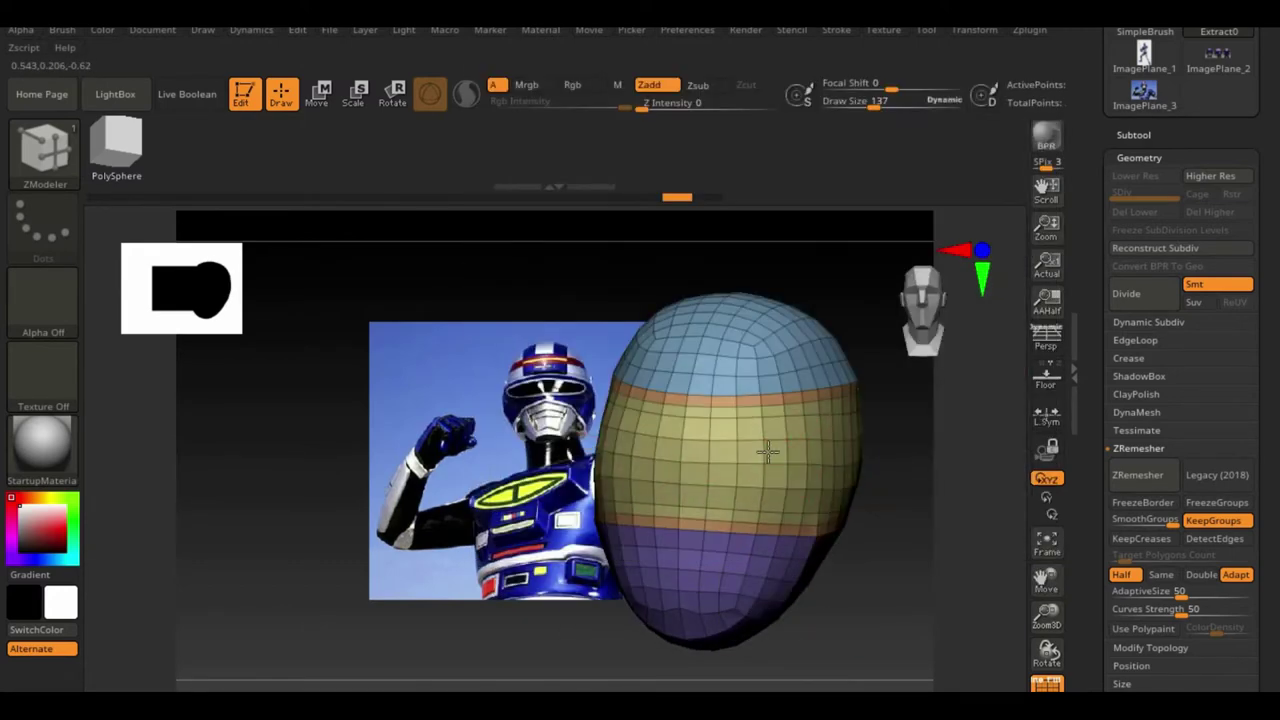
{"action": "key", "text": "space"}
{"action": "left_click", "coordinate": [763, 250]}
{"action": "key", "text": "space"}
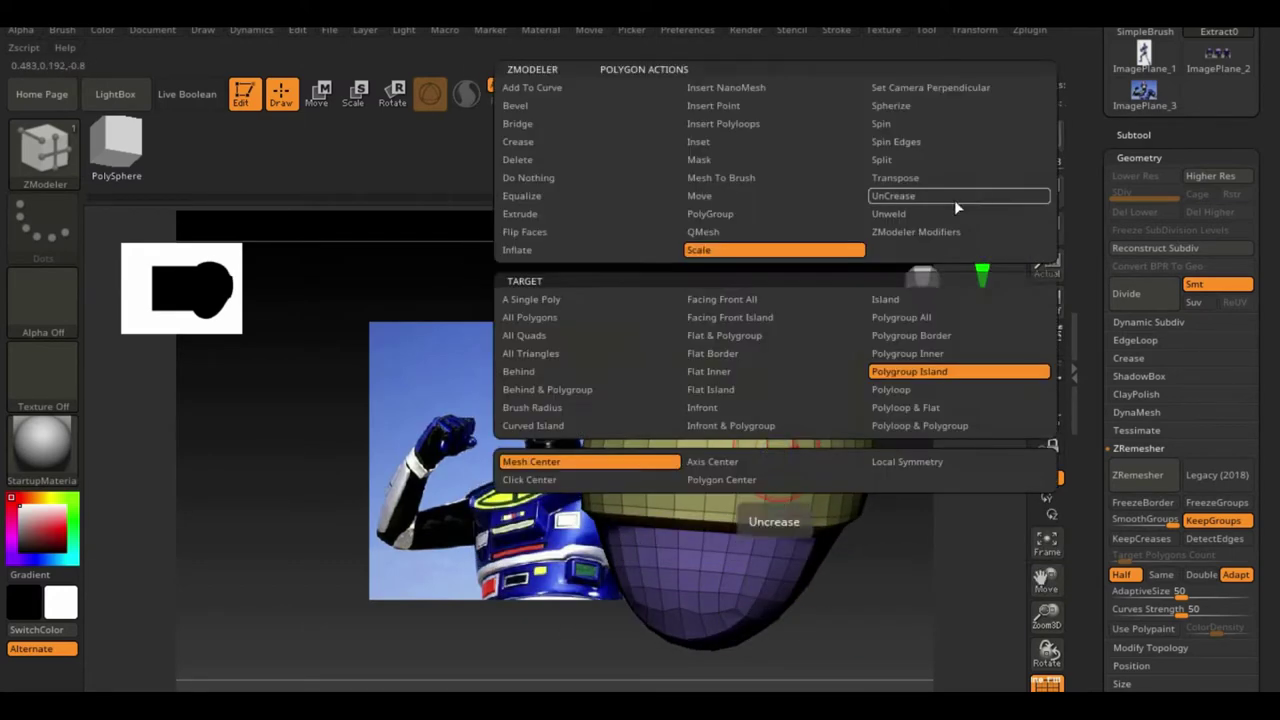
{"action": "left_click", "coordinate": [758, 538]}
{"action": "key", "text": "q"}
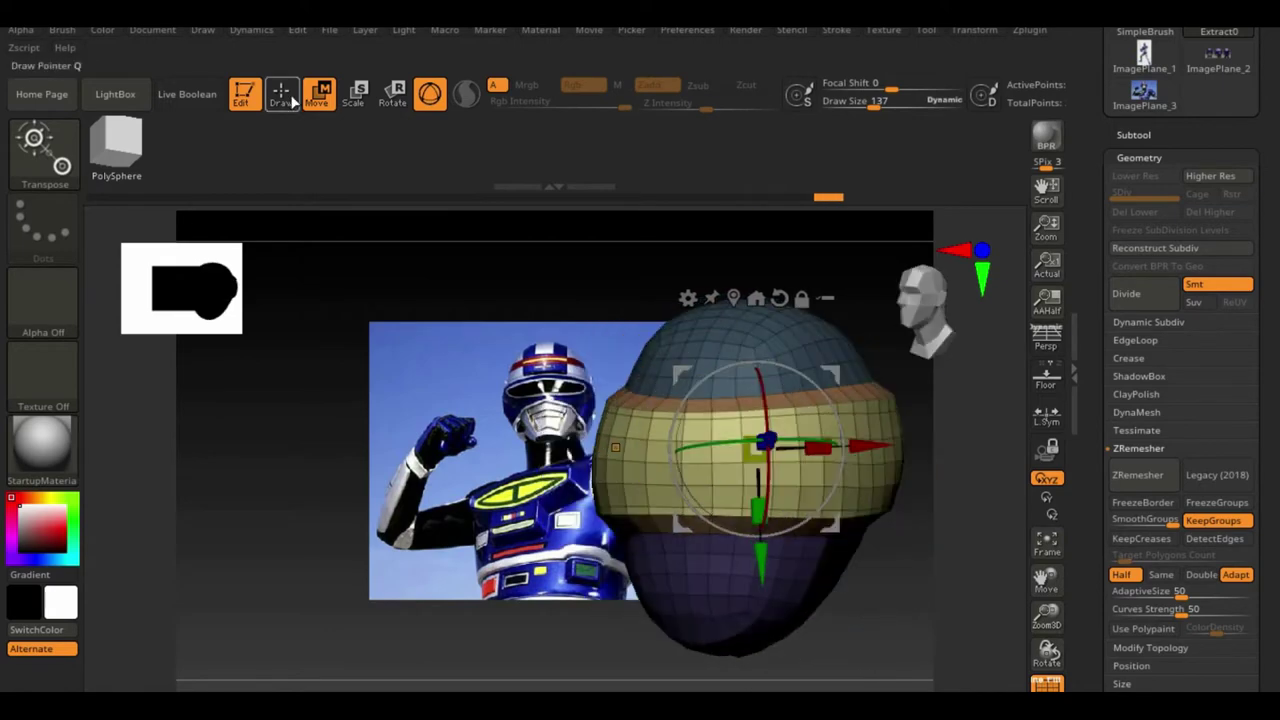
Switch to the Move brush and set its size to 296
{"action": "key", "text": "b"}
{"action": "key", "text": "m"}
{"action": "key", "text": "v"}
{"action": "left_click_drag", "start_coordinate": [887, 487], "coordinate": [811, 563]}
{"action": "key", "text": "space"}
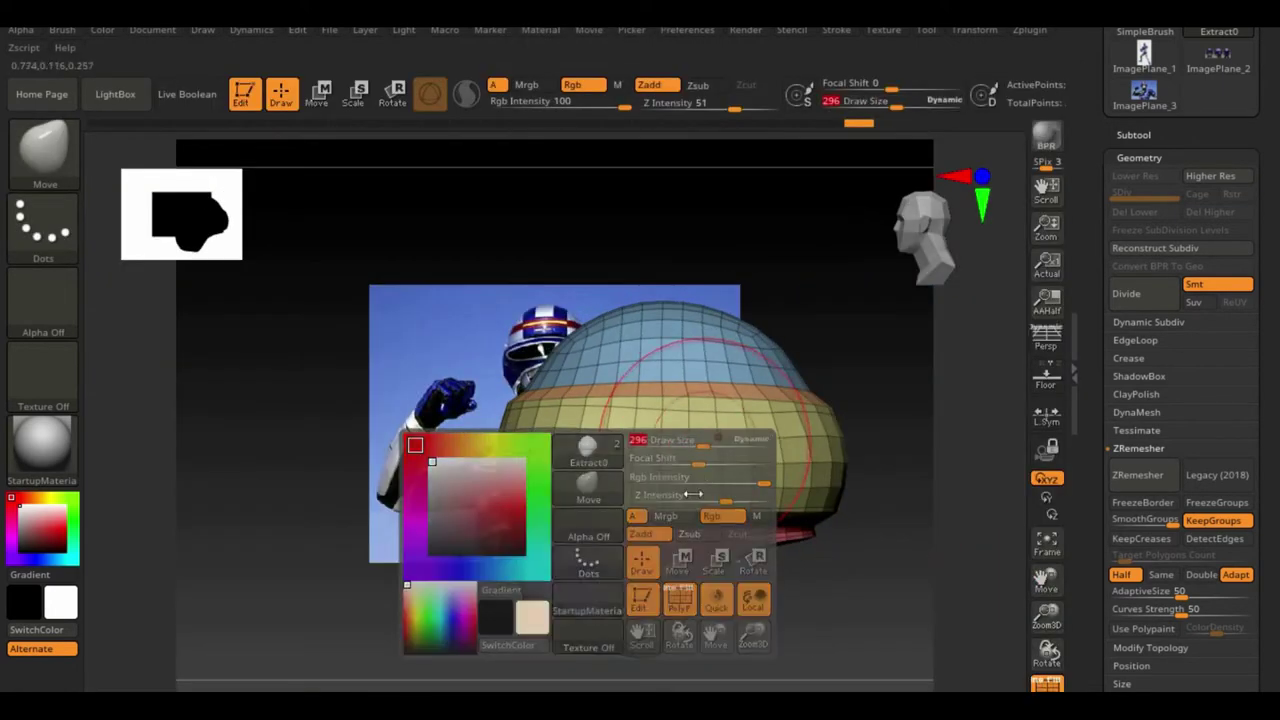
Pick ZModeler and delete a complete edge loop on the head
{"action": "key", "text": "b"}
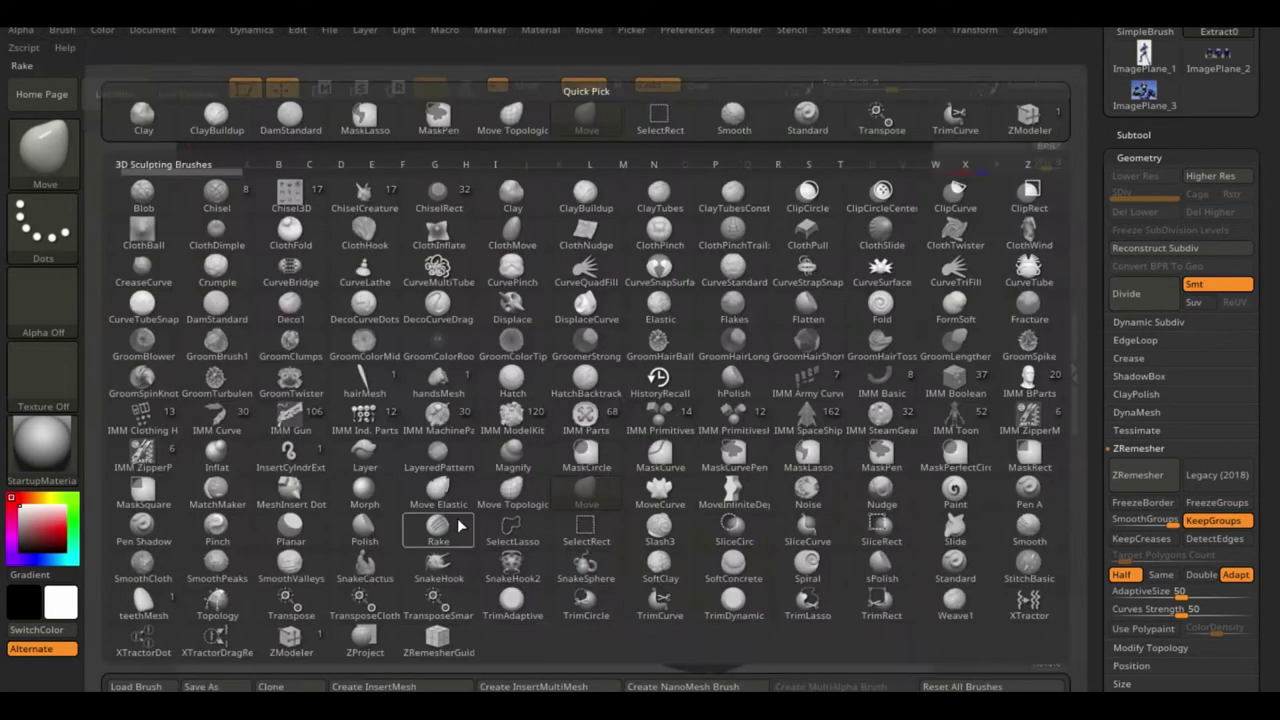
{"action": "key", "text": "z"}
{"action": "key", "text": "m"}
{"action": "key", "text": "space"}
{"action": "left_click", "coordinate": [717, 400]}
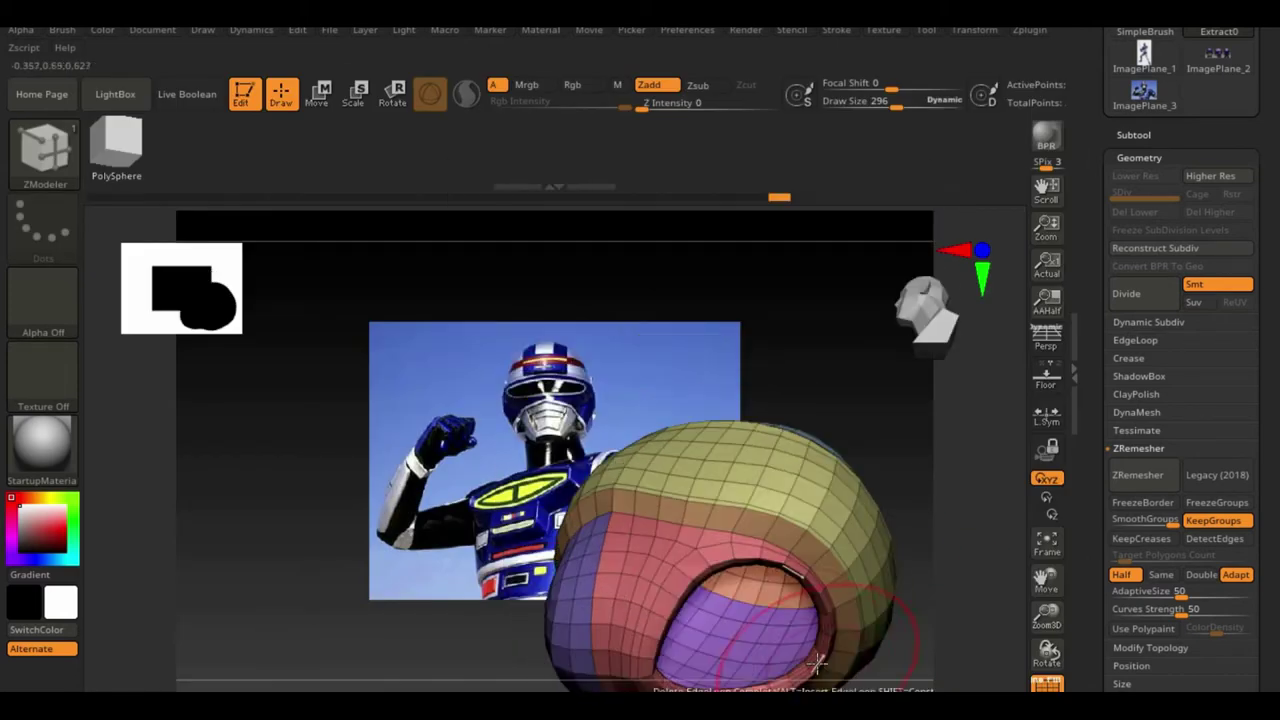
{"action": "left_click_drag", "start_coordinate": [909, 512], "coordinate": [449, 608]}
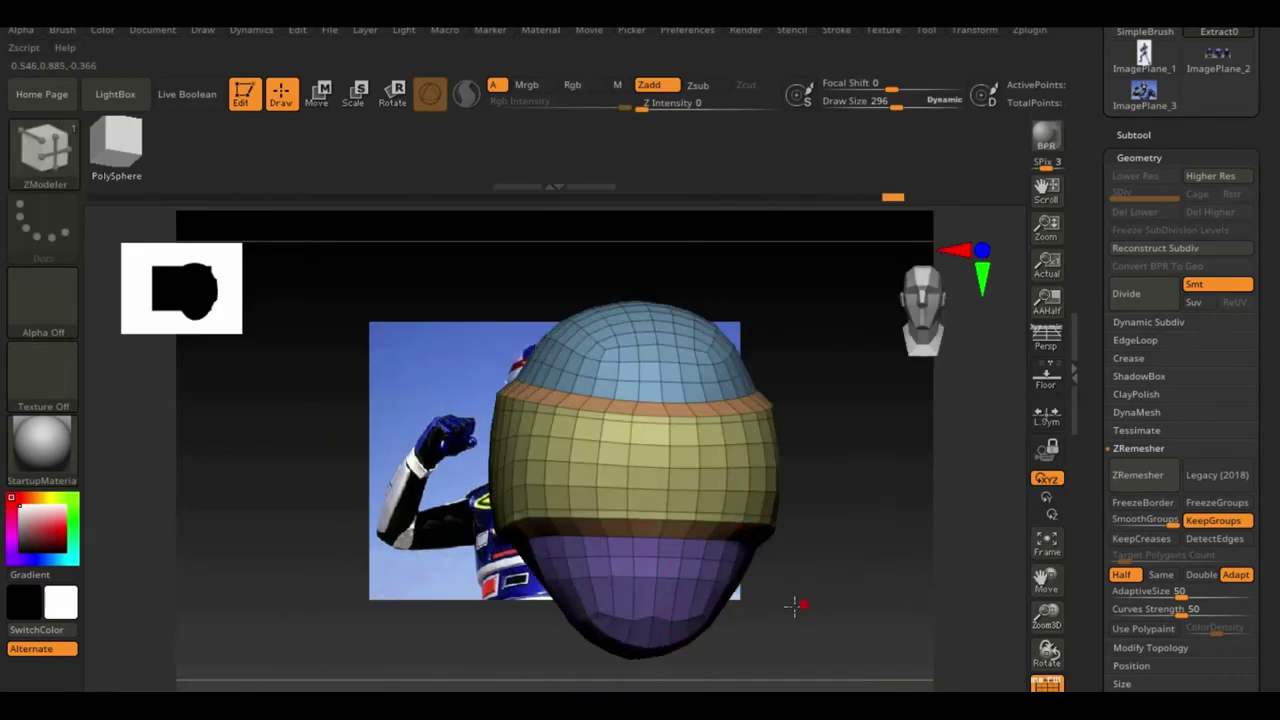
Transpose the head's polygroup island up above the robot's head in the reference
{"action": "left_click_drag", "start_coordinate": [795, 605], "coordinate": [803, 612]}
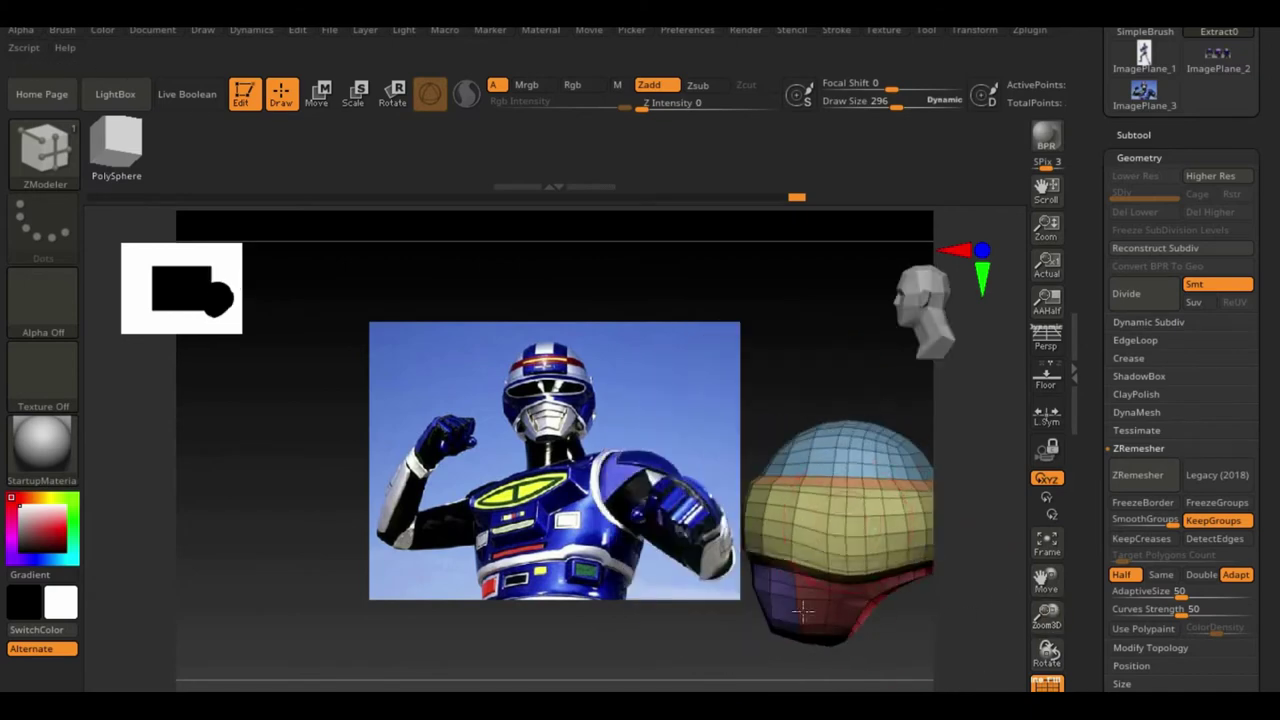
{"action": "mouse_move", "coordinate": [1012, 583]}
{"action": "left_mouse_down"}
{"action": "mouse_move", "coordinate": [450, 525]}
{"action": "mouse_move", "coordinate": [803, 534]}
{"action": "mouse_move", "coordinate": [529, 463]}
{"action": "left_mouse_up"}
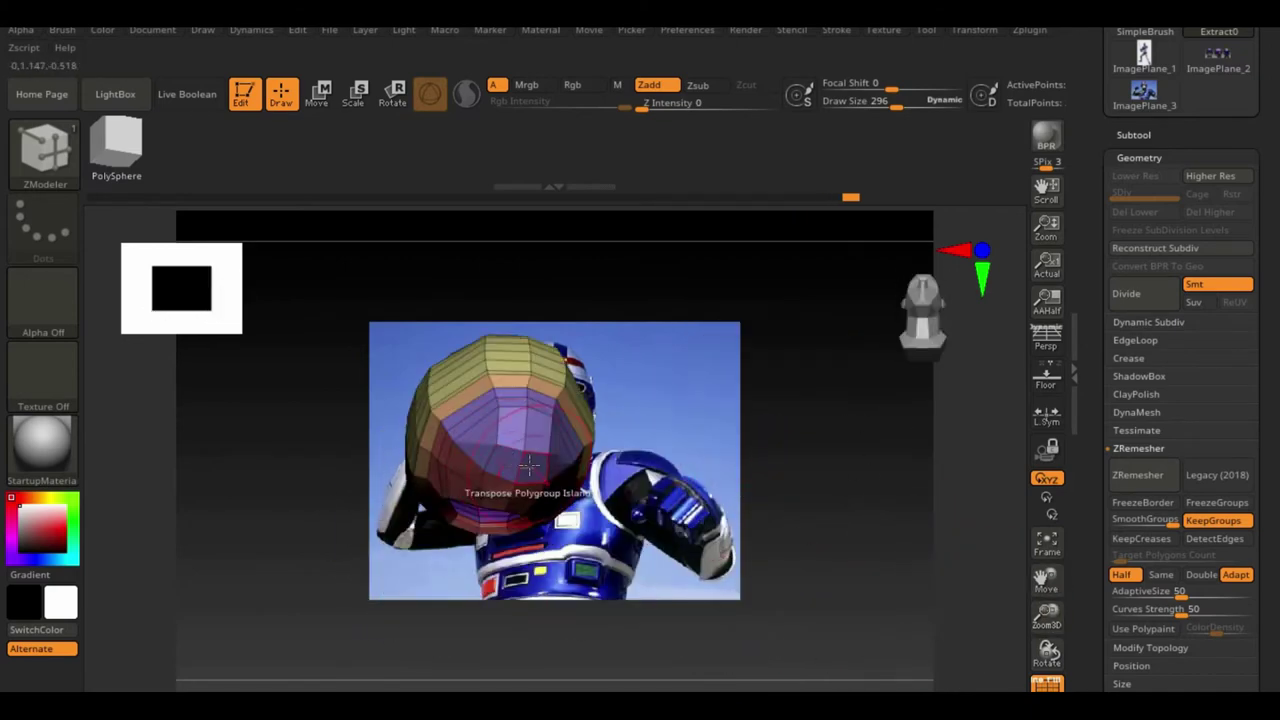
{"action": "key", "text": "w"}
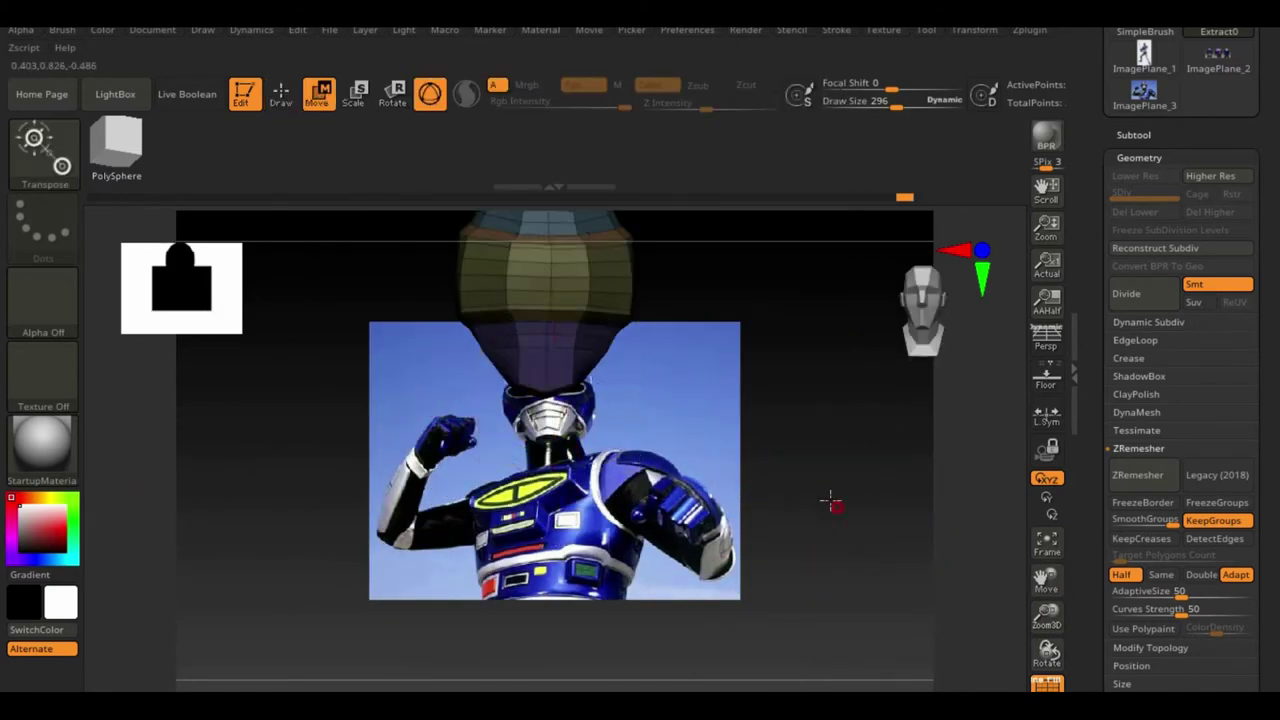
{"action": "left_click_drag", "start_coordinate": [831, 502], "coordinate": [663, 418]}
Return to ZModeler and expand Geometry > Modify Topology
{"action": "key", "text": "q"}
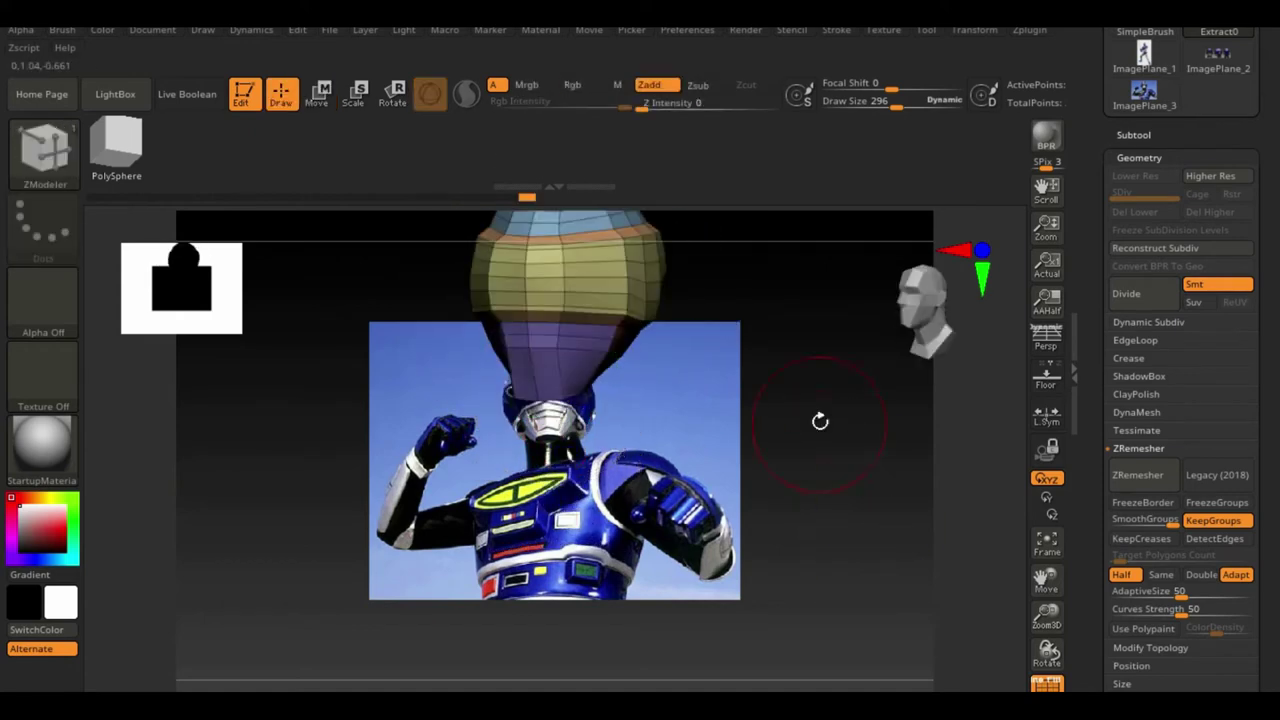
{"action": "left_click_drag", "start_coordinate": [820, 420], "coordinate": [837, 526]}
{"action": "key", "text": "space"}
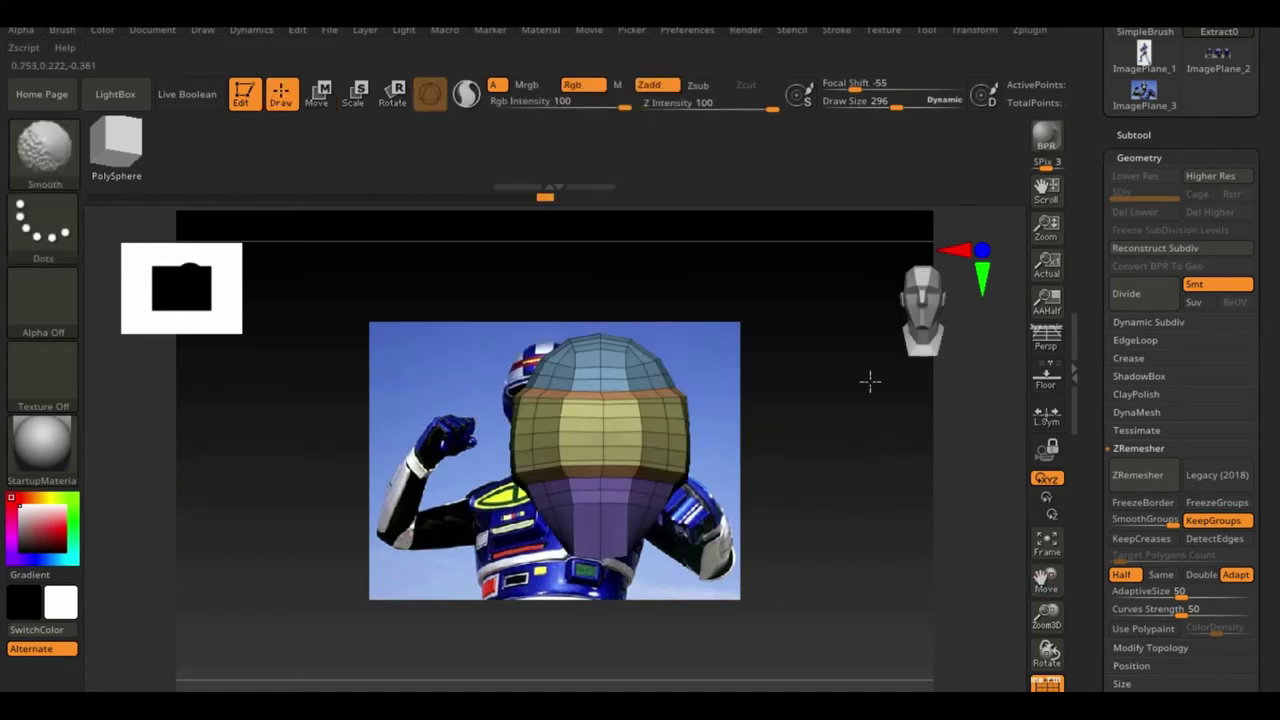
{"action": "left_click", "coordinate": [1150, 647]}
Frame the head mesh and orbit to inspect it from the side and below
{"action": "left_click_drag", "start_coordinate": [901, 428], "coordinate": [902, 515]}
{"action": "key", "text": "space"}
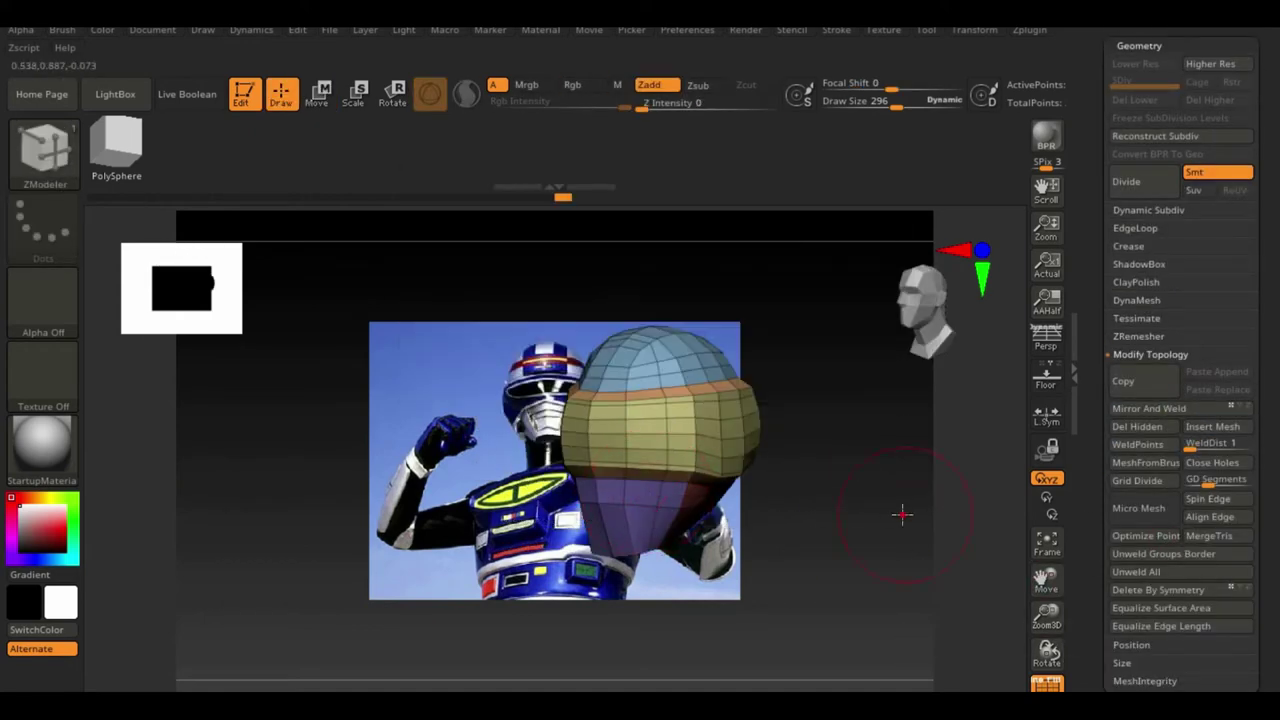
{"action": "key", "text": "f"}
{"action": "mouse_move", "coordinate": [863, 586]}
{"action": "left_mouse_down"}
{"action": "mouse_move", "coordinate": [786, 463]}
{"action": "mouse_move", "coordinate": [817, 531]}
{"action": "left_mouse_up"}
{"action": "left_click", "coordinate": [1046, 545]}
{"action": "mouse_move", "coordinate": [900, 557]}
{"action": "left_mouse_down"}
{"action": "mouse_move", "coordinate": [586, 571]}
{"action": "mouse_move", "coordinate": [936, 571]}
{"action": "left_mouse_up"}
Extrude the lower section of the head with the ZModeler Extrude action
{"action": "key", "text": "space"}
{"action": "left_click", "coordinate": [638, 232]}
{"action": "key", "text": "space"}
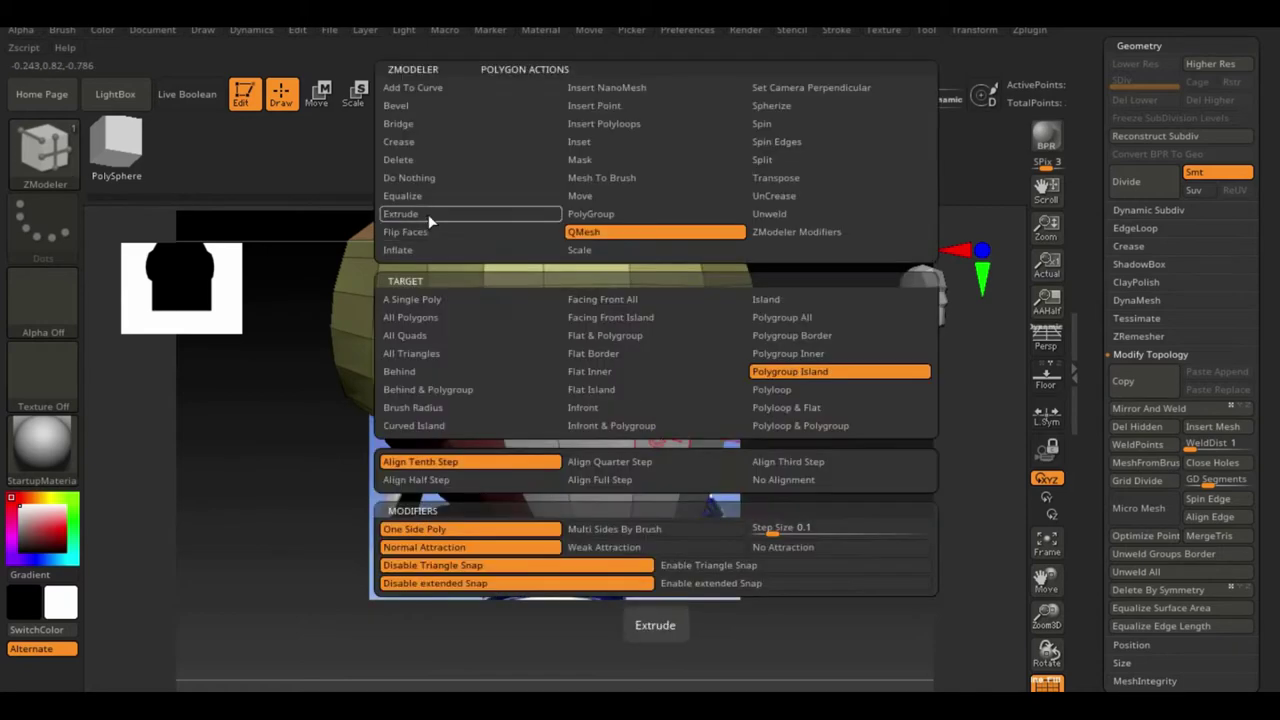
{"action": "left_click", "coordinate": [428, 214]}
{"action": "mouse_move", "coordinate": [700, 560]}
{"action": "left_mouse_down"}
{"action": "mouse_move", "coordinate": [790, 568]}
{"action": "mouse_move", "coordinate": [785, 392]}
{"action": "left_mouse_up"}
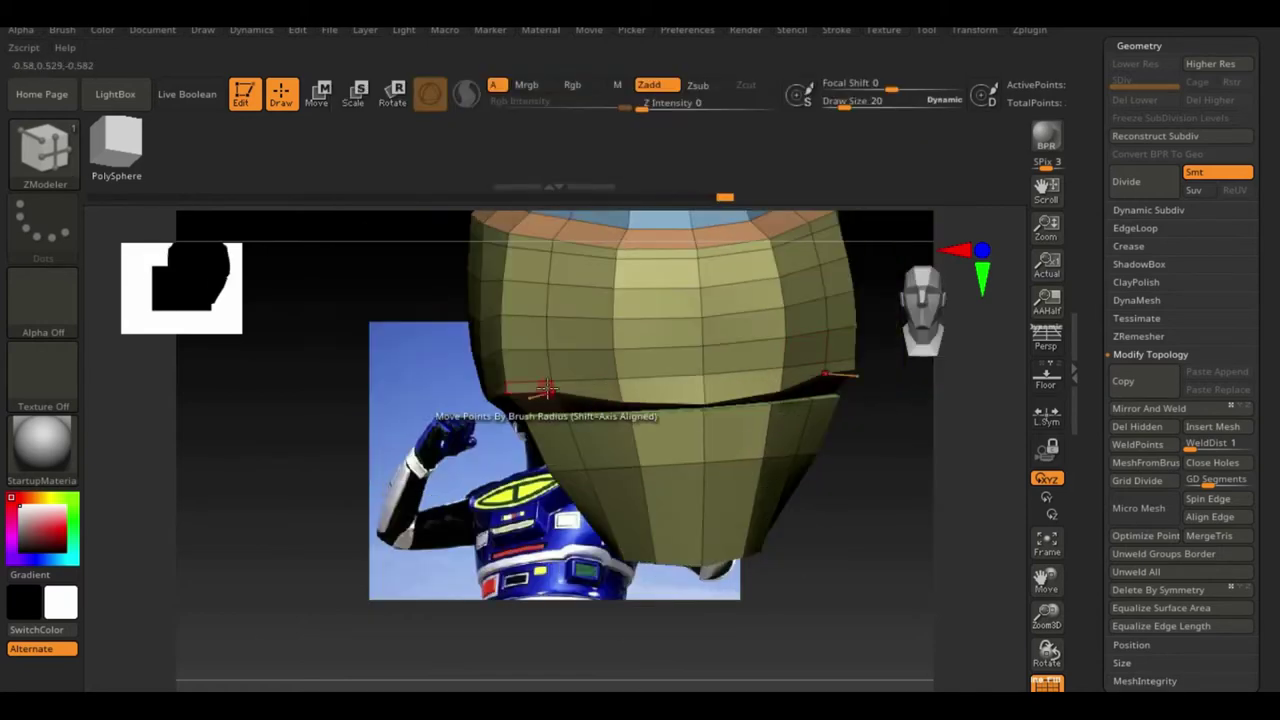
Transpose the lower face section into a new position
{"action": "mouse_move", "coordinate": [512, 415]}
{"action": "left_mouse_down"}
{"action": "mouse_move", "coordinate": [771, 480]}
{"action": "mouse_move", "coordinate": [966, 600]}
{"action": "left_mouse_up"}
{"action": "key", "text": "space"}
{"action": "left_click_drag", "start_coordinate": [606, 400], "coordinate": [668, 560]}
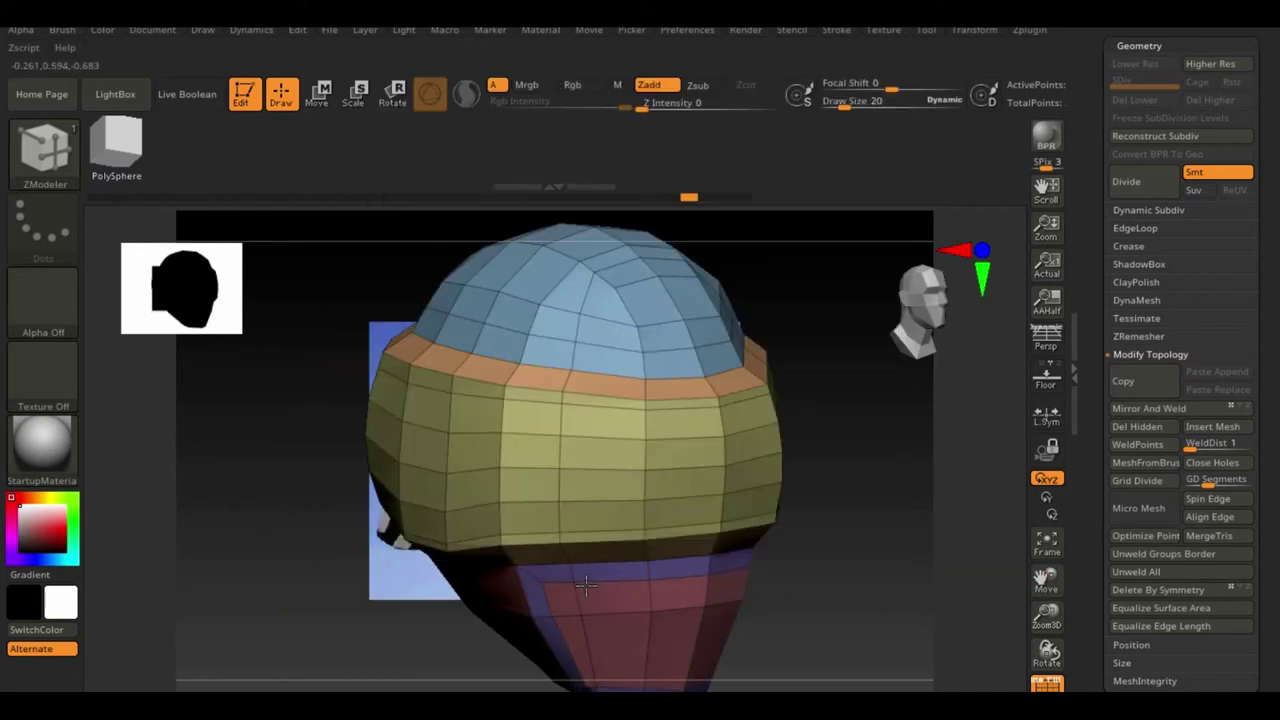
{"action": "key", "text": "w"}
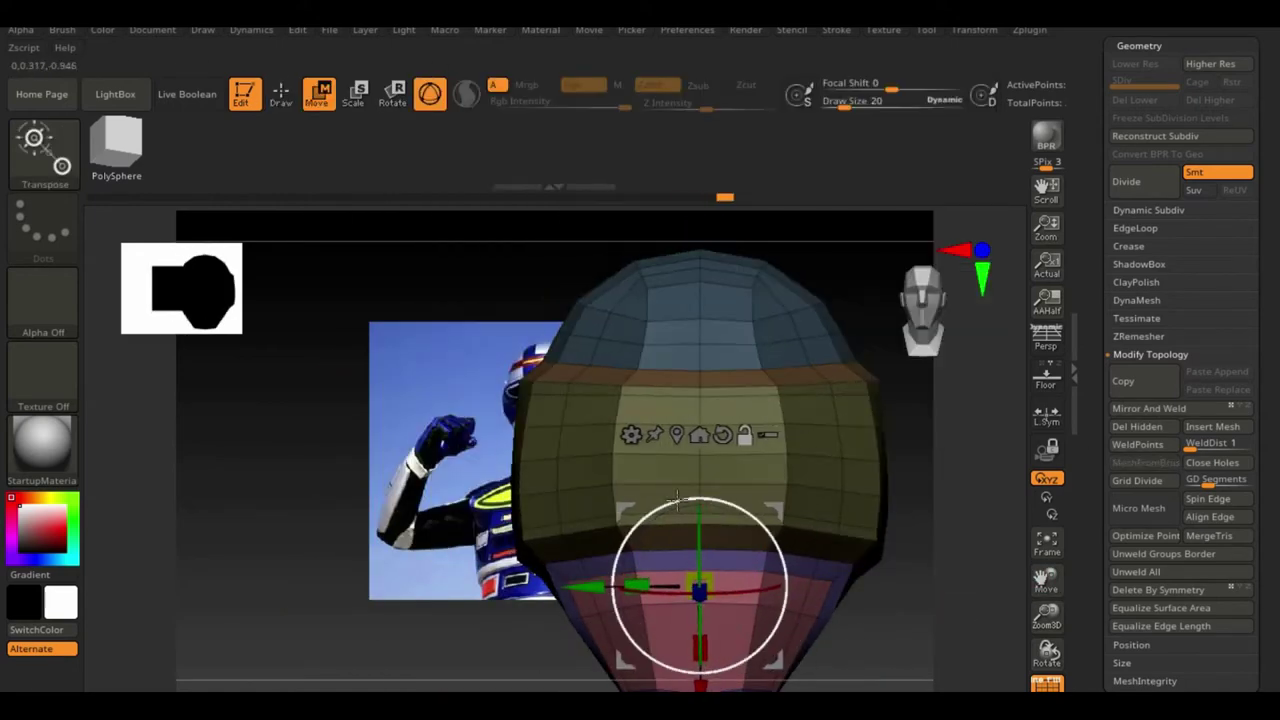
{"action": "left_click_drag", "start_coordinate": [676, 584], "coordinate": [829, 618]}
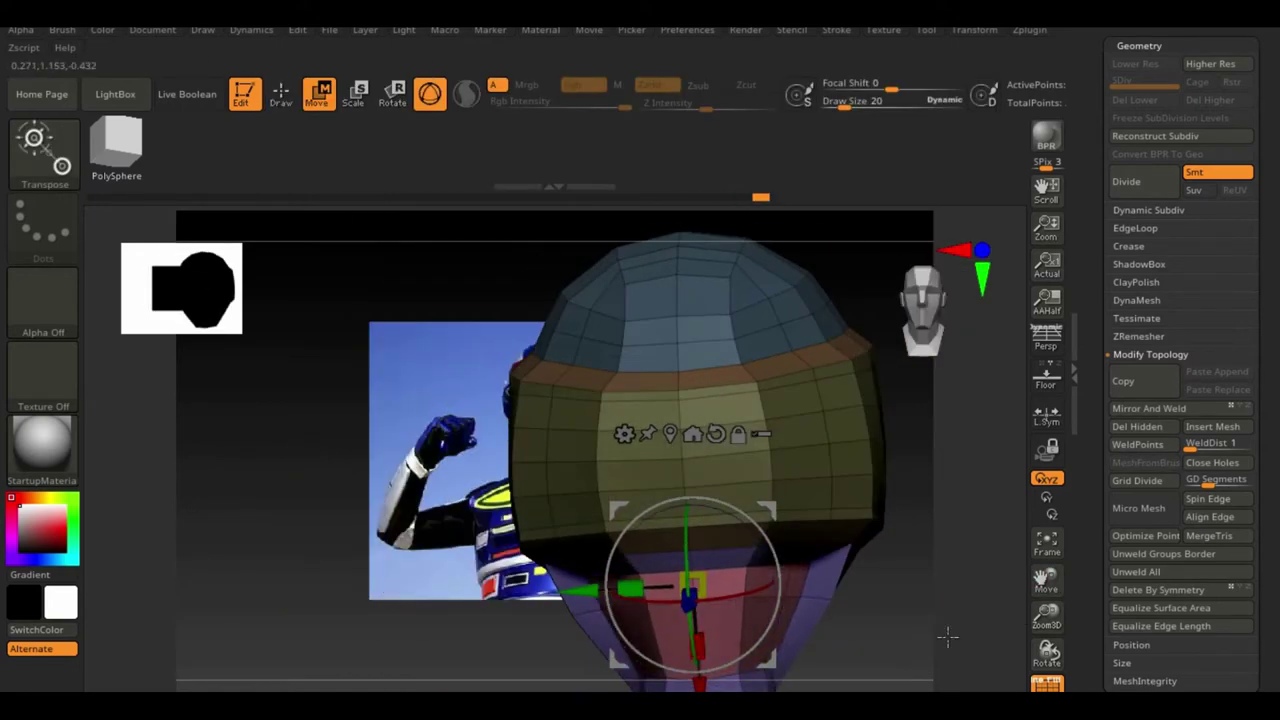
{"action": "mouse_move", "coordinate": [948, 636]}
{"action": "left_mouse_down"}
{"action": "mouse_move", "coordinate": [880, 605]}
{"action": "mouse_move", "coordinate": [860, 620]}
{"action": "mouse_move", "coordinate": [378, 503]}
{"action": "mouse_move", "coordinate": [289, 571]}
{"action": "mouse_move", "coordinate": [254, 526]}
{"action": "mouse_move", "coordinate": [860, 563]}
{"action": "mouse_move", "coordinate": [614, 486]}
{"action": "left_mouse_up"}
{"action": "key", "text": "q"}
Transform the front face piece while turning the head toward the front
{"action": "key", "text": "space"}
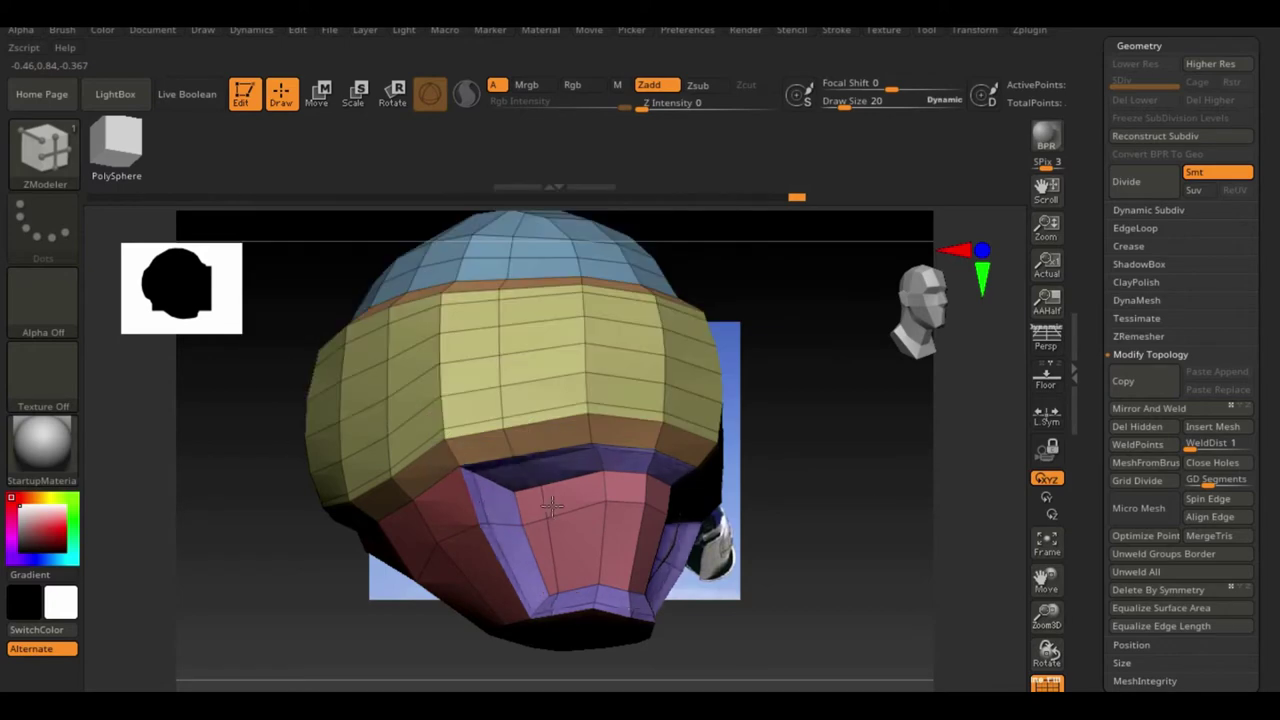
{"action": "key", "text": "space"}
{"action": "key", "text": "w"}
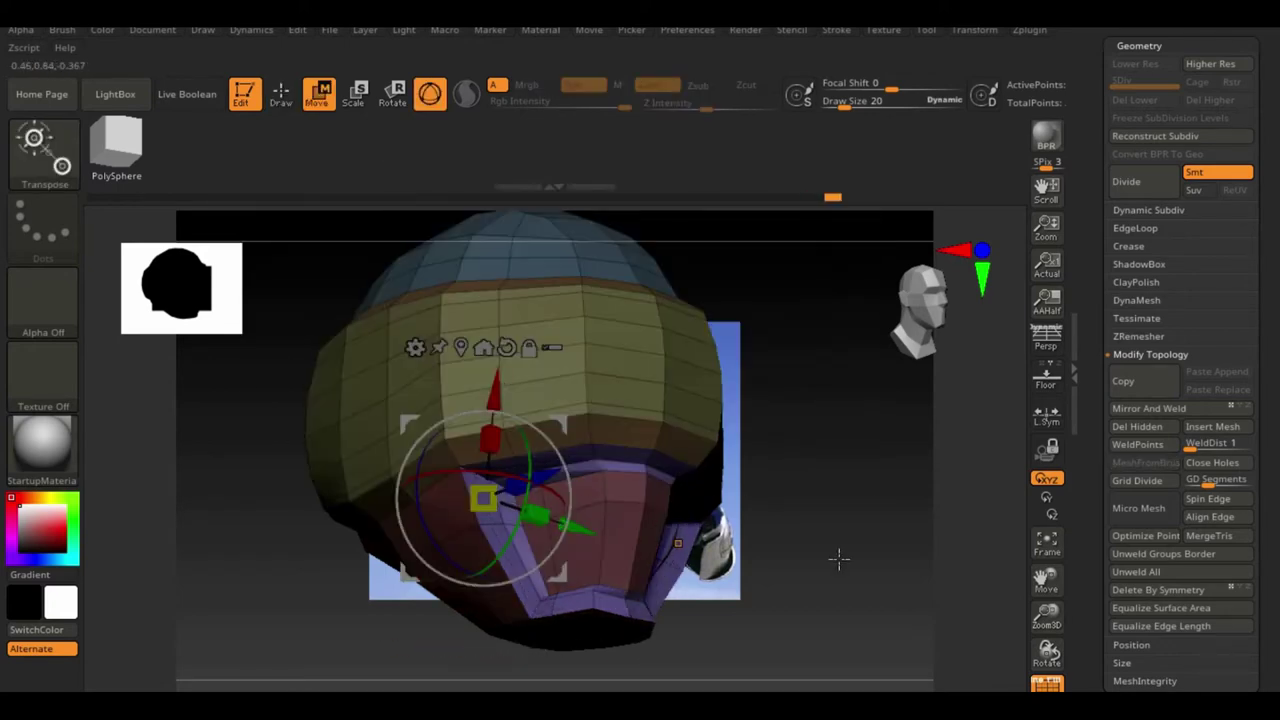
{"action": "mouse_move", "coordinate": [839, 559]}
{"action": "left_mouse_down"}
{"action": "mouse_move", "coordinate": [695, 497]}
{"action": "mouse_move", "coordinate": [620, 505]}
{"action": "mouse_move", "coordinate": [707, 507]}
{"action": "mouse_move", "coordinate": [560, 555]}
{"action": "left_mouse_up"}
{"action": "key", "text": "q"}
{"action": "key", "text": "space"}
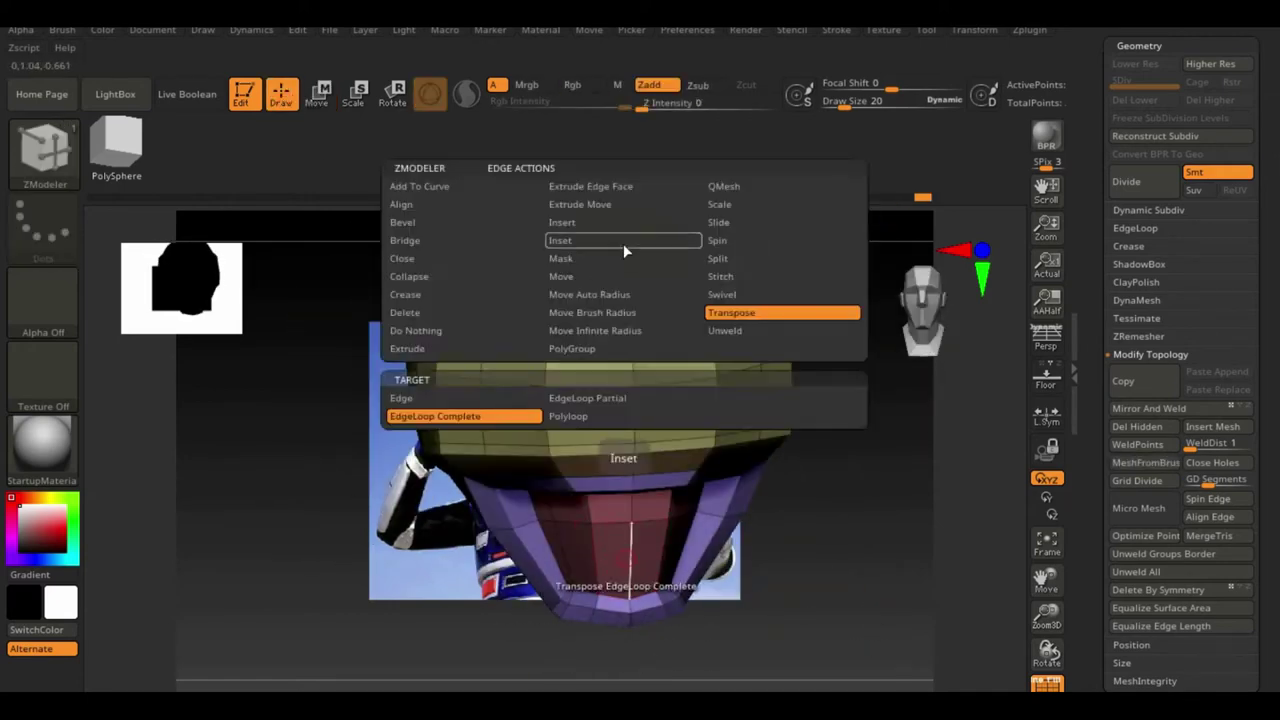
Extrude the front faceplate polygons to recess the faceplate
{"action": "mouse_move", "coordinate": [360, 470]}
{"action": "left_mouse_down"}
{"action": "mouse_move", "coordinate": [280, 409]}
{"action": "mouse_move", "coordinate": [928, 608]}
{"action": "mouse_move", "coordinate": [893, 643]}
{"action": "left_mouse_up"}
{"action": "mouse_move", "coordinate": [637, 588]}
{"action": "left_mouse_down"}
{"action": "mouse_move", "coordinate": [271, 623]}
{"action": "mouse_move", "coordinate": [737, 609]}
{"action": "mouse_move", "coordinate": [608, 557]}
{"action": "left_mouse_up"}
{"action": "key", "text": "space"}
{"action": "left_click", "coordinate": [403, 215]}
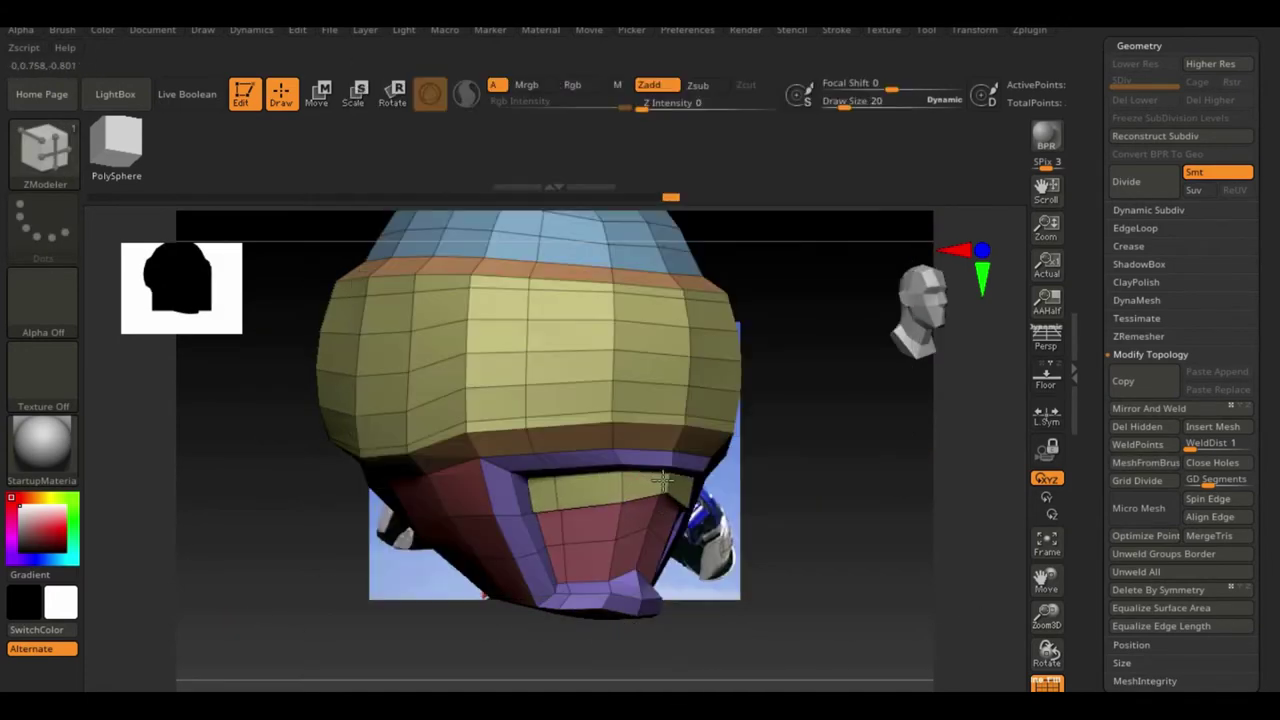
{"action": "mouse_move", "coordinate": [334, 531]}
{"action": "left_mouse_down"}
{"action": "mouse_move", "coordinate": [260, 562]}
{"action": "mouse_move", "coordinate": [806, 480]}
{"action": "mouse_move", "coordinate": [814, 443]}
{"action": "left_mouse_up"}
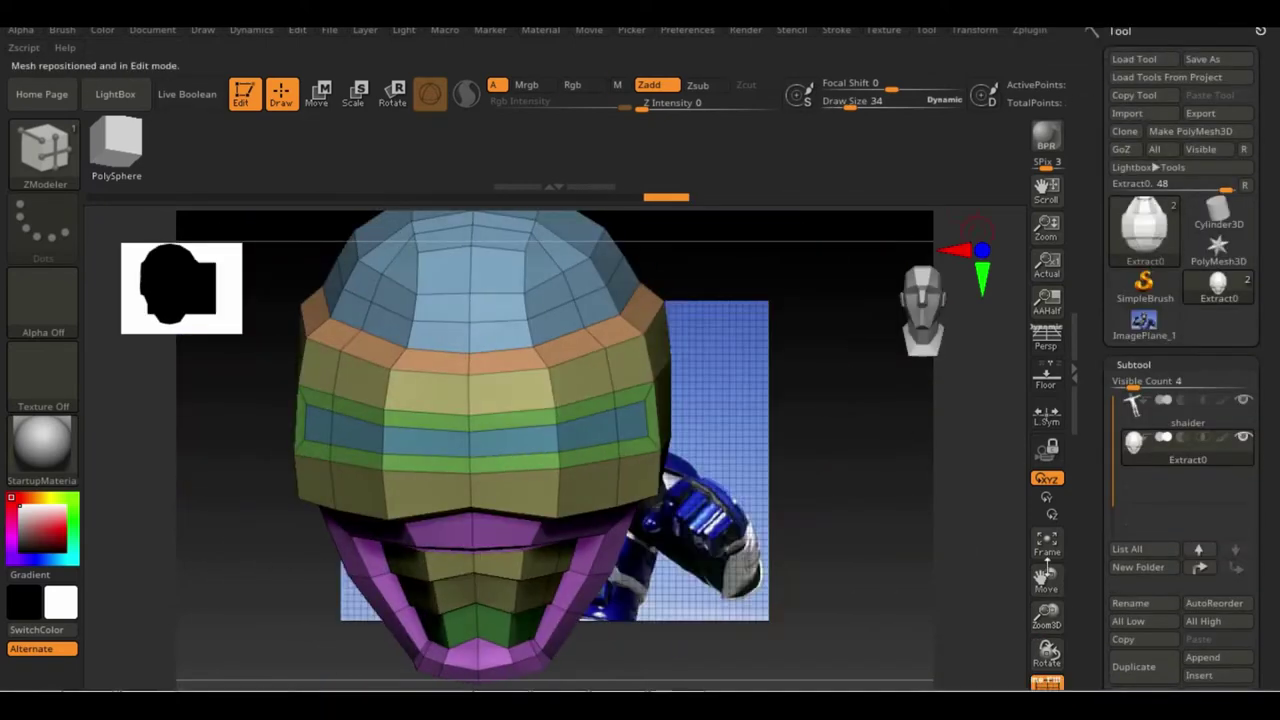
Inset a polyloop across the helmet front with Inset and a Polyloop target
{"action": "left_click_drag", "start_coordinate": [970, 687], "coordinate": [860, 440]}
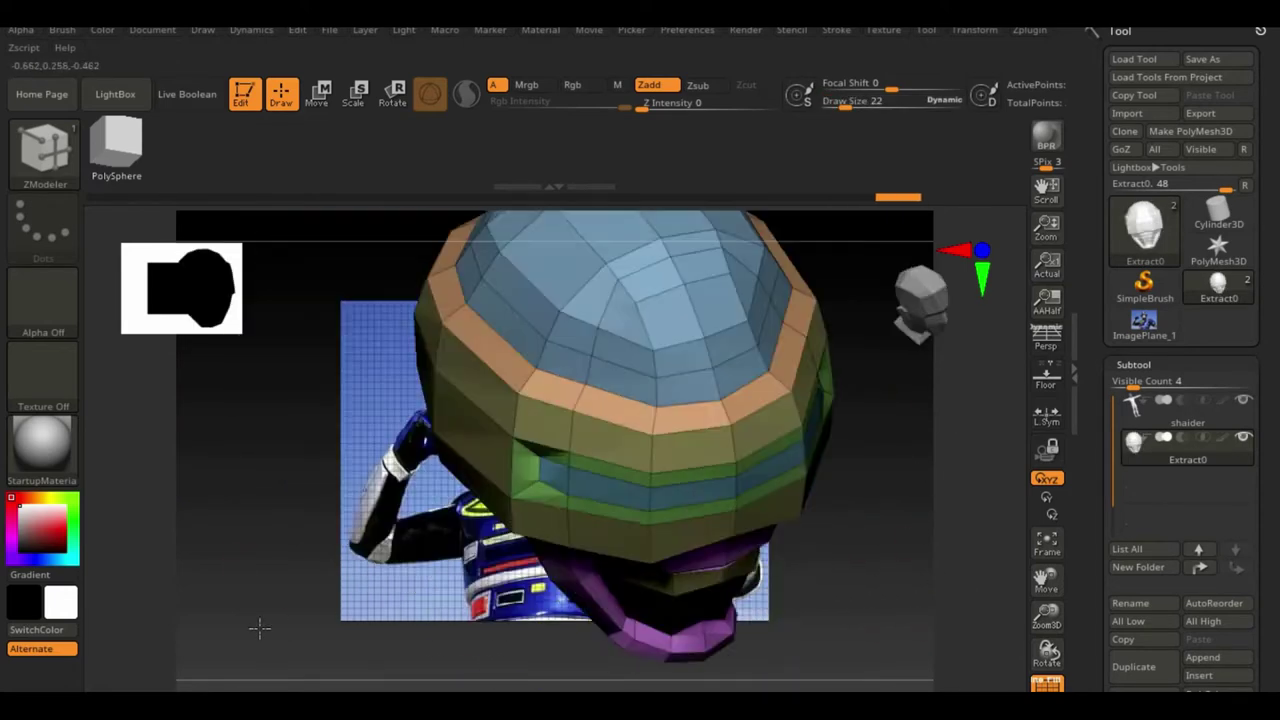
{"action": "left_click_drag", "start_coordinate": [257, 623], "coordinate": [143, 514]}
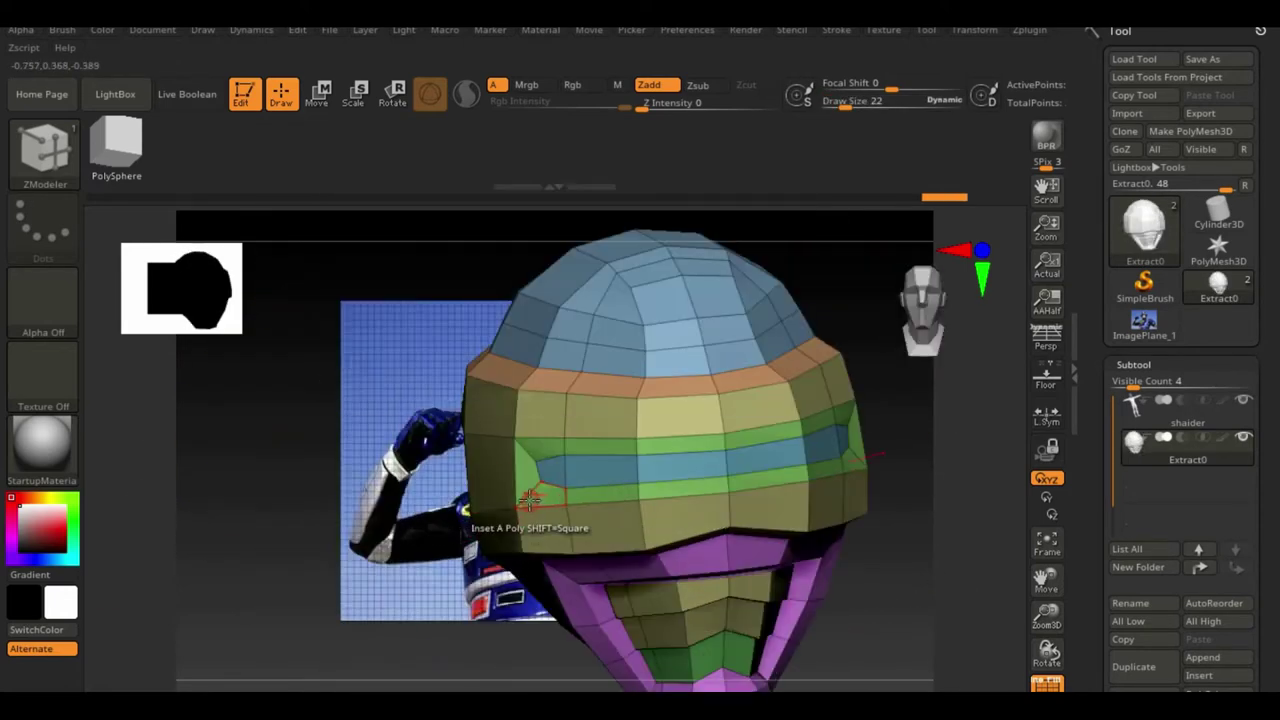
{"action": "key", "text": "space"}
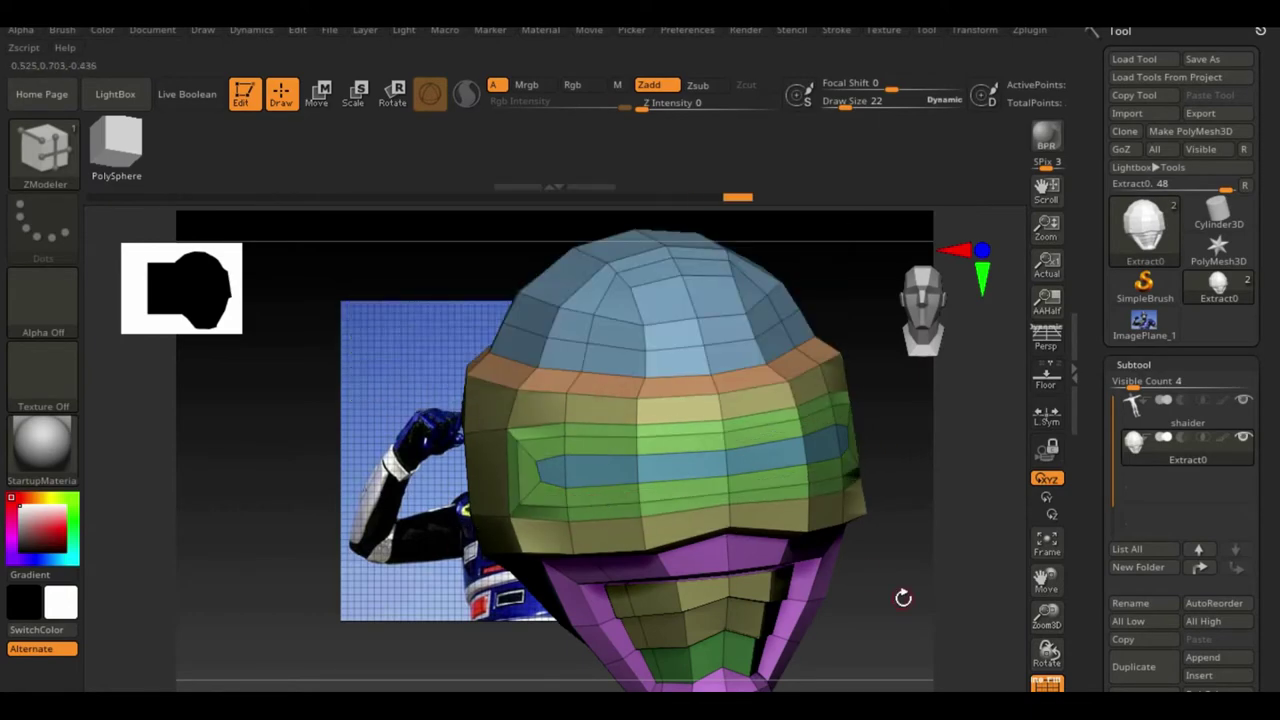
{"action": "left_click_drag", "start_coordinate": [903, 598], "coordinate": [672, 519]}
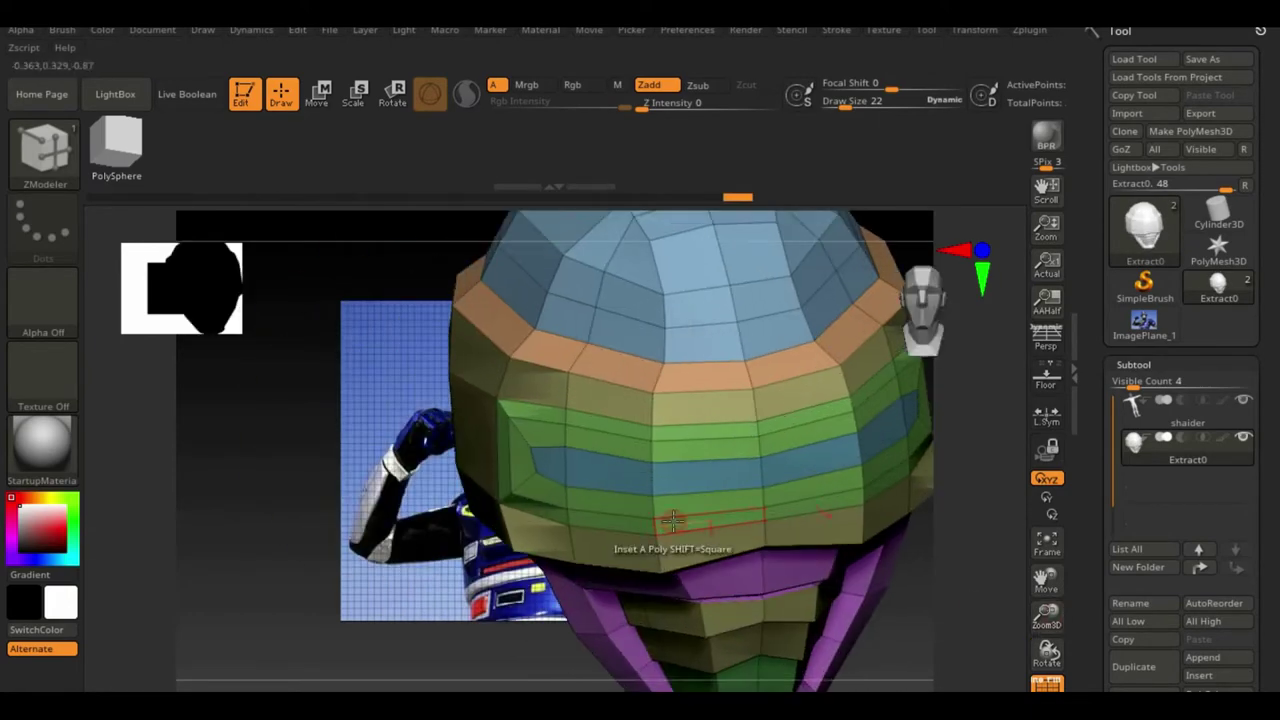
{"action": "key", "text": "space"}
{"action": "left_click", "coordinate": [700, 226]}
{"action": "key", "text": "space"}
{"action": "left_click", "coordinate": [737, 211]}
{"action": "left_click", "coordinate": [703, 478]}
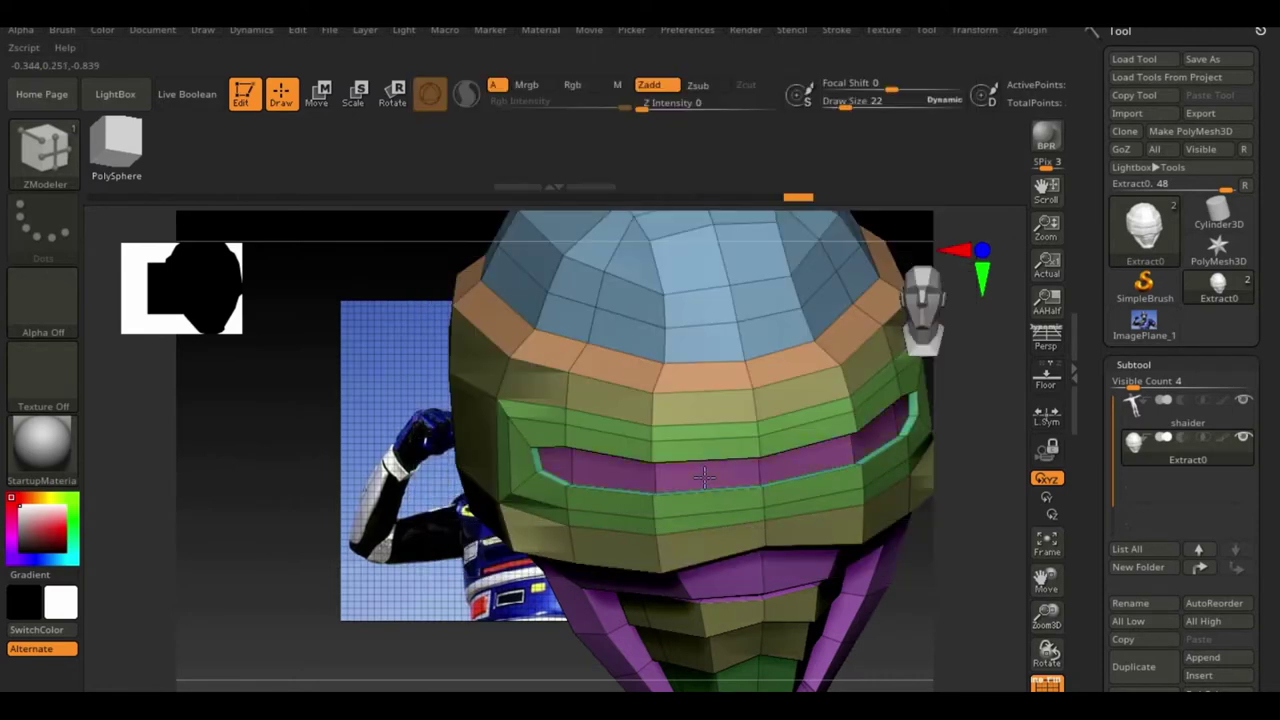
{"action": "mouse_move", "coordinate": [703, 478]}
{"action": "left_mouse_down"}
{"action": "mouse_move", "coordinate": [257, 520]}
{"action": "mouse_move", "coordinate": [806, 480]}
{"action": "left_mouse_up"}
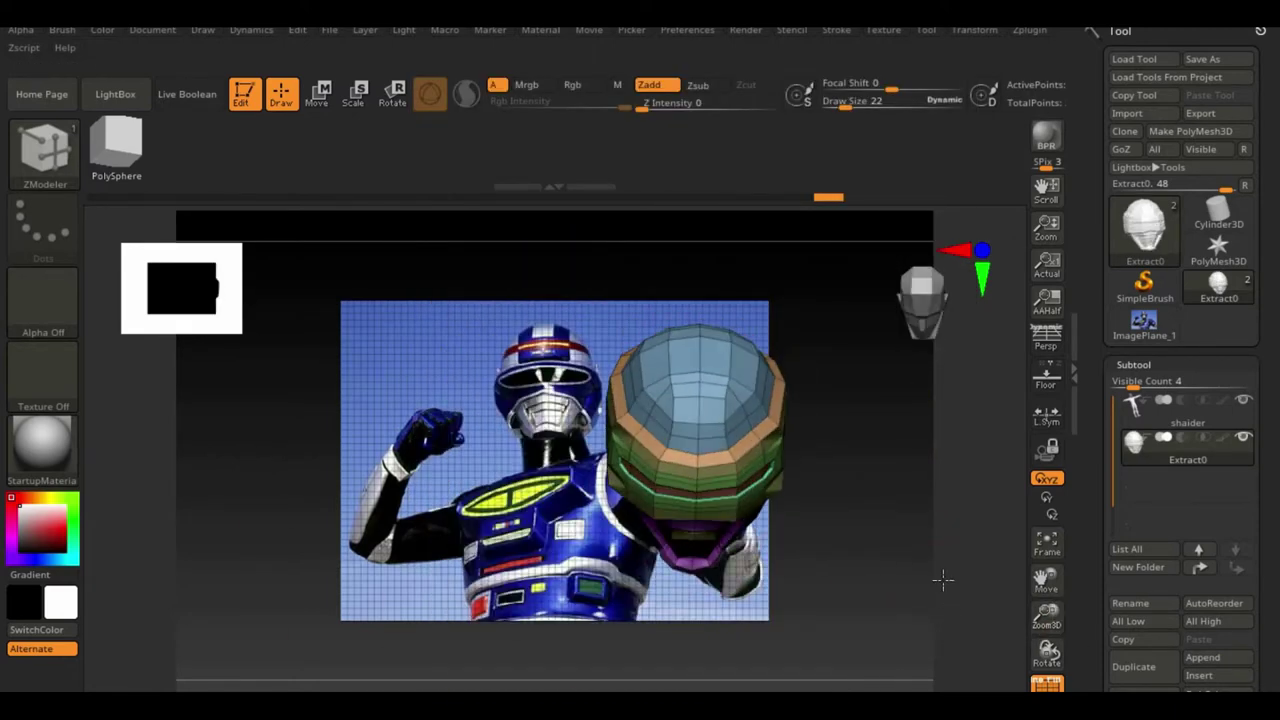
{"action": "mouse_move", "coordinate": [942, 473]}
{"action": "left_mouse_down"}
{"action": "mouse_move", "coordinate": [700, 450]}
{"action": "mouse_move", "coordinate": [800, 500]}
{"action": "left_mouse_up"}
Apply QMesh with a Polyloop target near the helmet crown
{"action": "key", "text": "space"}
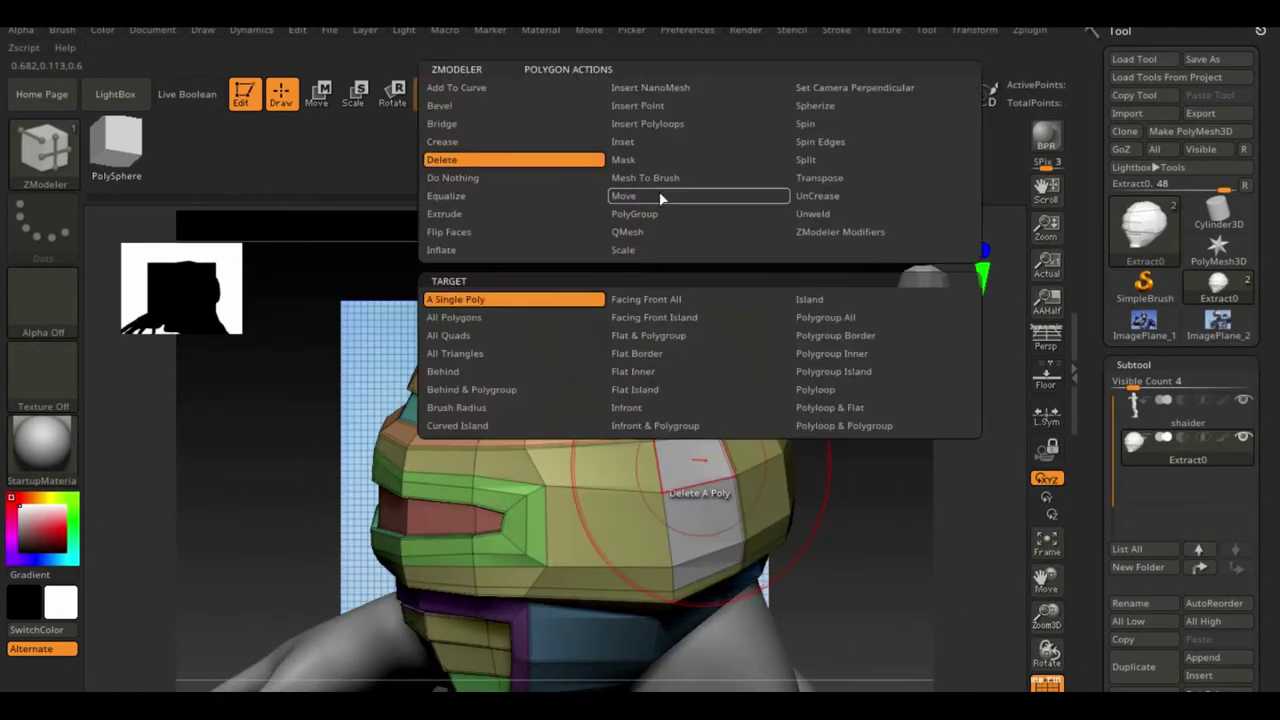
{"action": "left_click_drag", "start_coordinate": [1047, 617], "coordinate": [975, 517]}
{"action": "left_click_drag", "start_coordinate": [740, 417], "coordinate": [673, 230]}
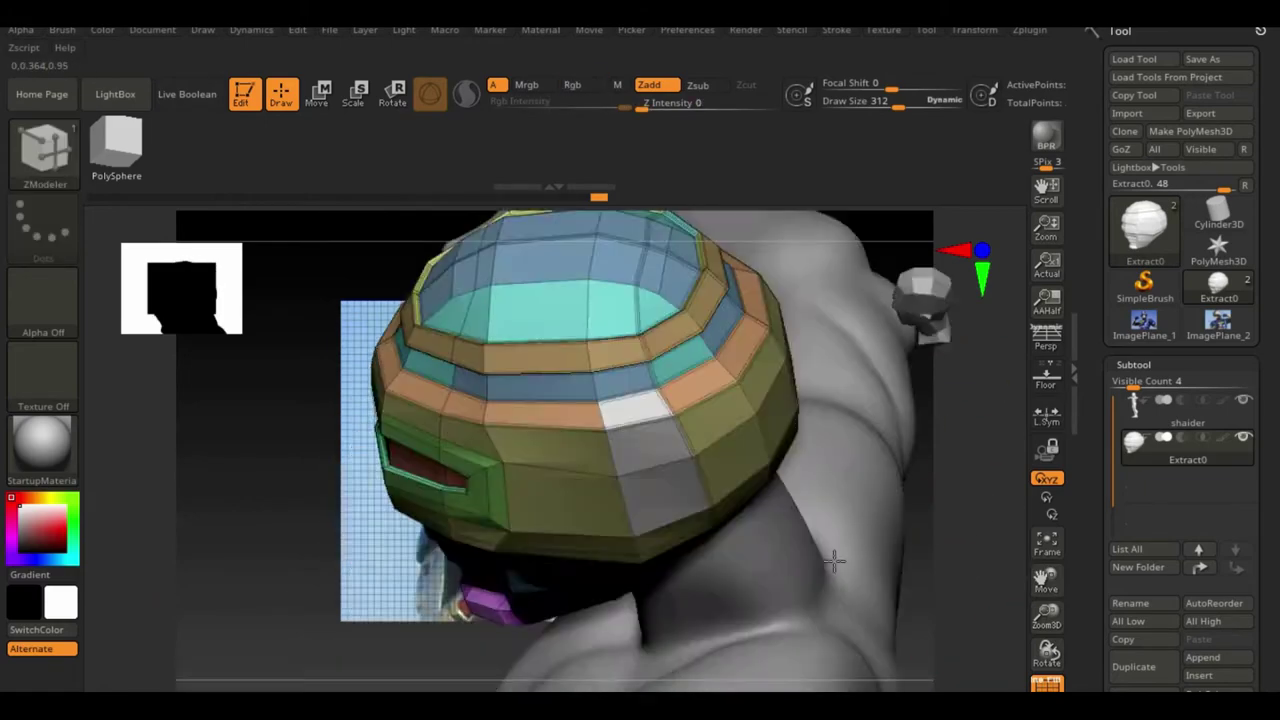
{"action": "key", "text": "space"}
{"action": "left_click", "coordinate": [673, 230]}
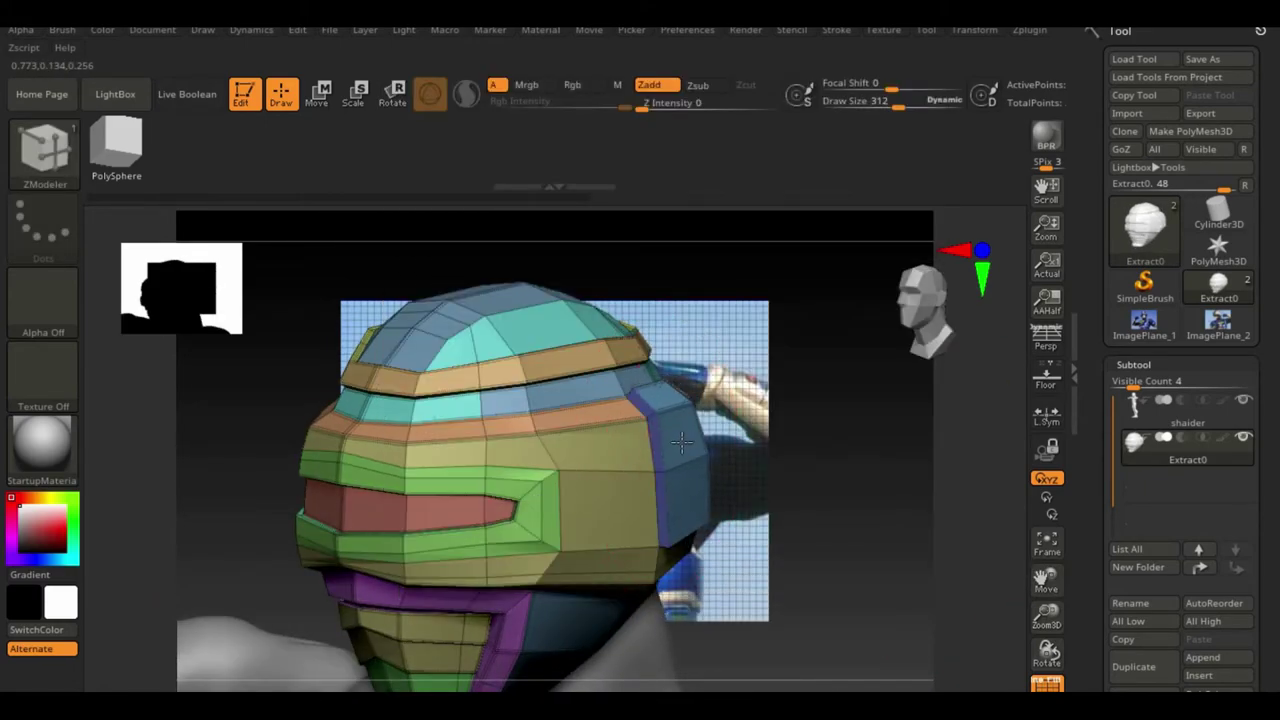
{"action": "right_click_drag", "start_coordinate": [681, 442], "coordinate": [831, 566]}
{"action": "left_click_drag", "start_coordinate": [1047, 617], "coordinate": [1040, 590]}
Bridge edges across the helmet's gap to form the groove
{"action": "key", "text": "space"}
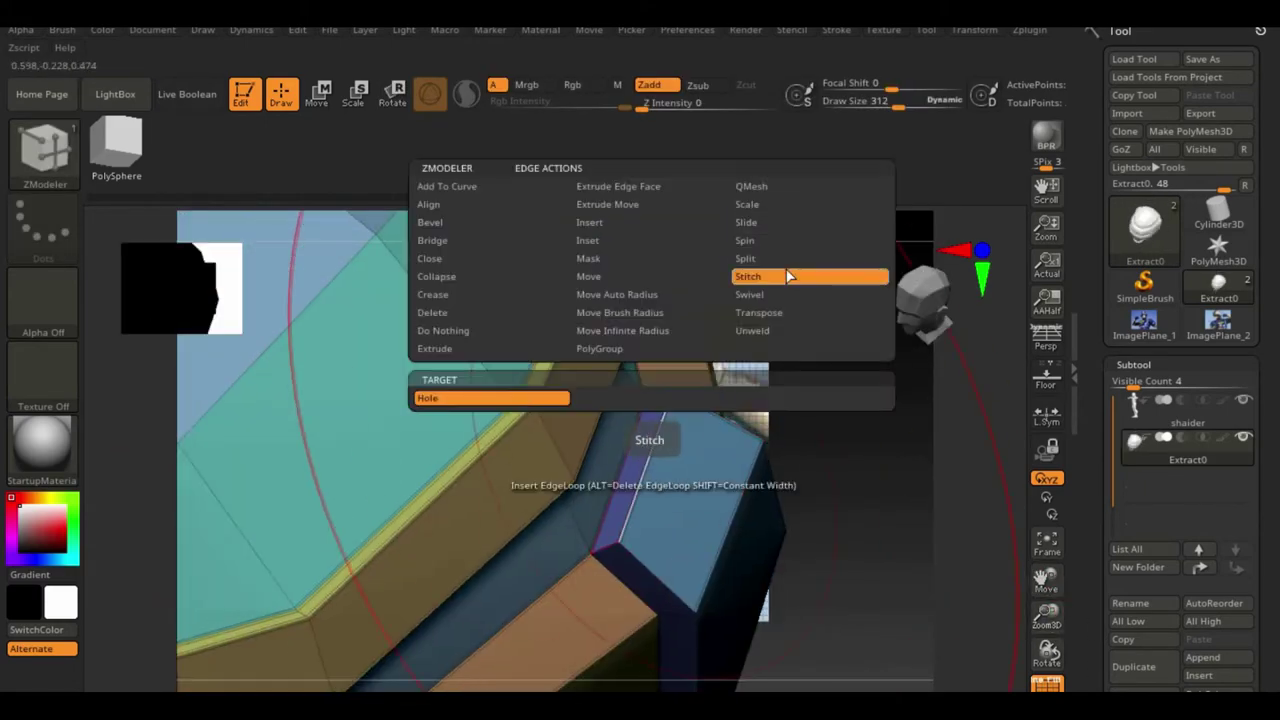
{"action": "left_click", "coordinate": [432, 240]}
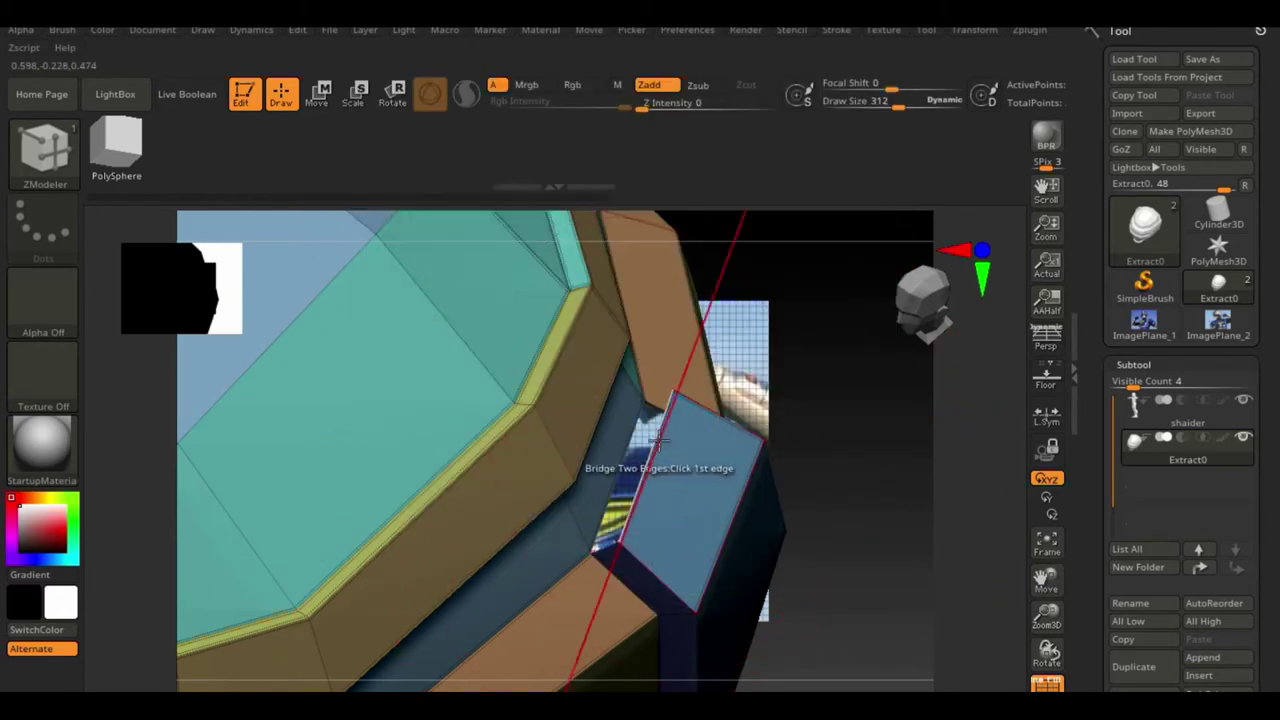
{"action": "mouse_move", "coordinate": [652, 463]}
{"action": "right_mouse_down"}
{"action": "mouse_move", "coordinate": [806, 447]}
{"action": "mouse_move", "coordinate": [714, 334]}
{"action": "mouse_move", "coordinate": [594, 294]}
{"action": "mouse_move", "coordinate": [891, 543]}
{"action": "mouse_move", "coordinate": [785, 418]}
{"action": "right_mouse_up"}
{"action": "key", "text": "space"}
Select the shaider body subtool and pick the MaskPen brush
{"action": "left_click", "coordinate": [785, 418], "text": "alt"}
{"action": "key", "text": "b"}
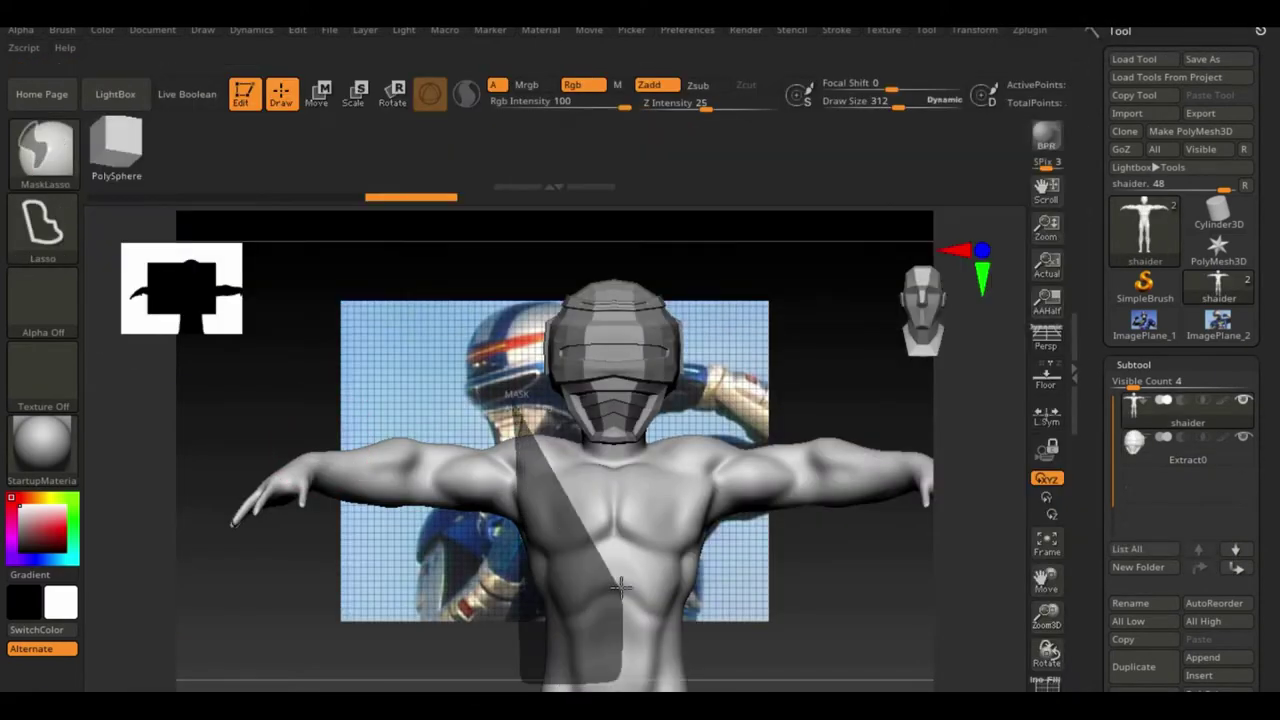
{"action": "left_click_drag", "start_coordinate": [845, 598], "coordinate": [677, 491]}
{"action": "key", "text": "b"}
{"action": "key", "text": "m"}
{"action": "key", "text": "p"}
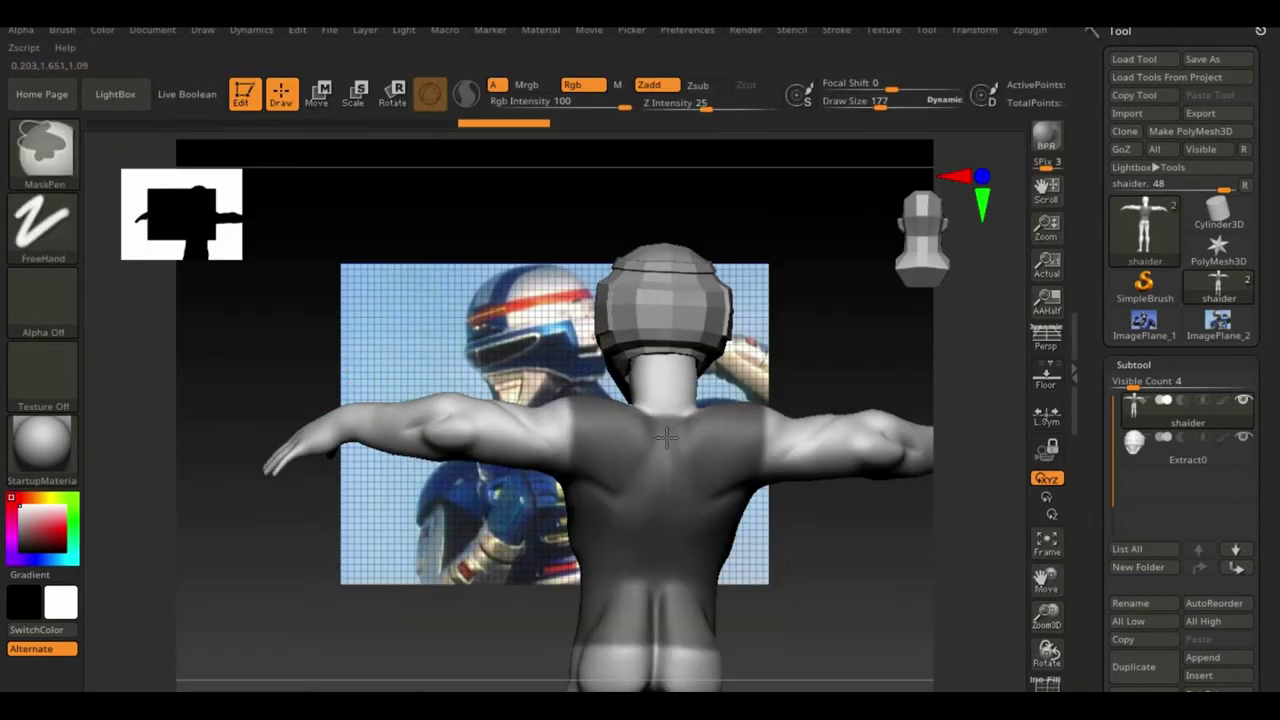
{"action": "mouse_move", "coordinate": [900, 540]}
{"action": "left_mouse_down"}
{"action": "mouse_move", "coordinate": [1006, 574]}
{"action": "mouse_move", "coordinate": [1011, 523]}
{"action": "mouse_move", "coordinate": [877, 451]}
{"action": "left_mouse_up"}
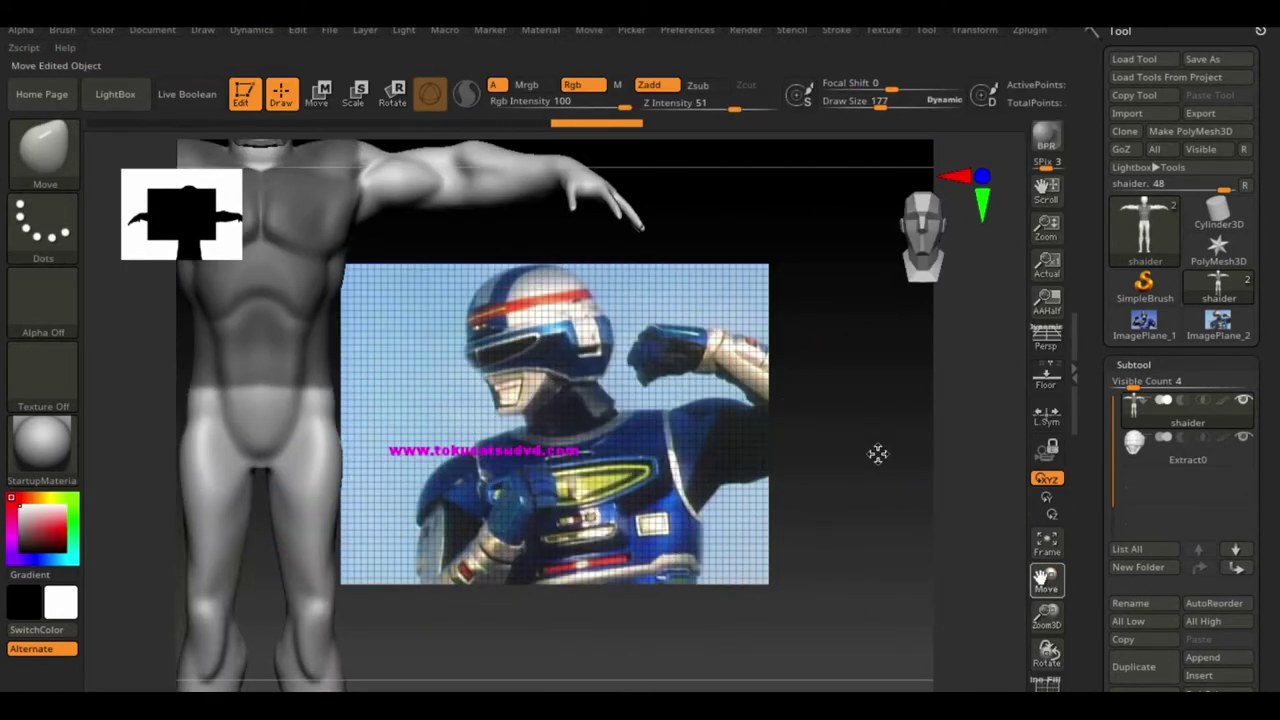
Mask the torso with the MaskLasso brush
{"action": "key", "text": "b"}
{"action": "key", "text": "m"}
{"action": "left_click", "coordinate": [335, 260]}
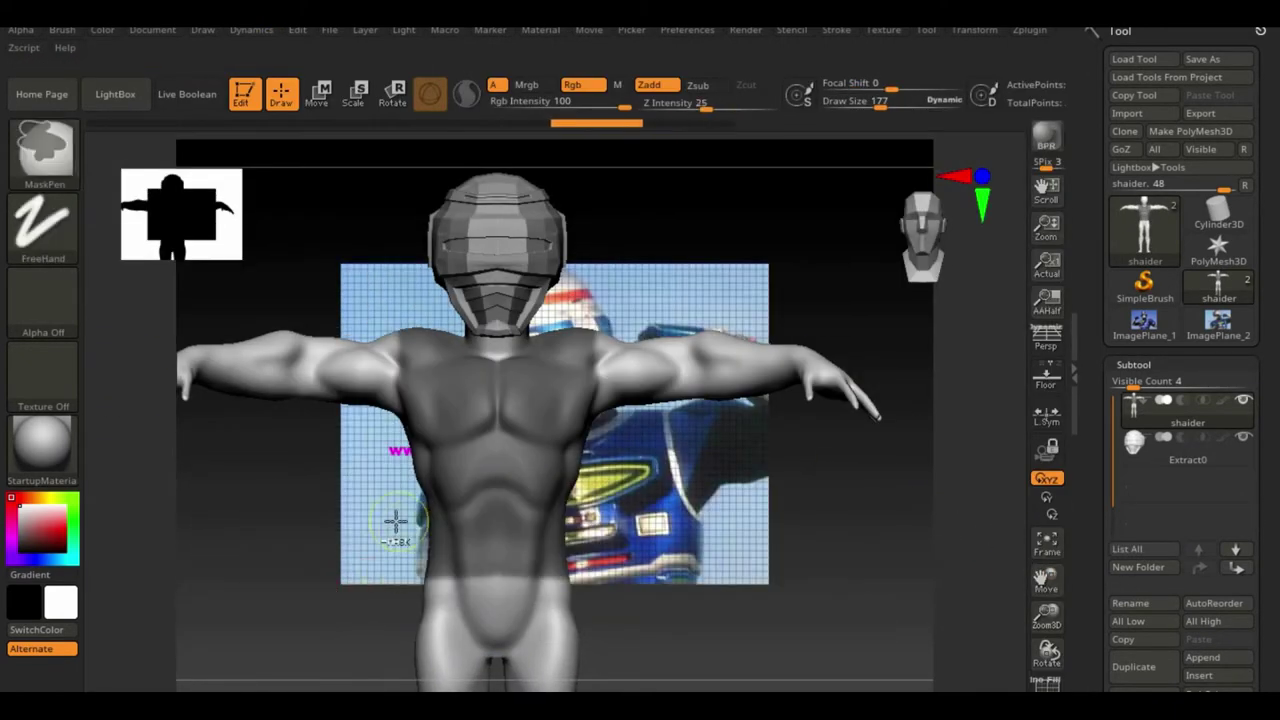
{"action": "key", "text": "b"}
{"action": "key", "text": "m"}
{"action": "left_click", "coordinate": [365, 258]}
{"action": "left_click_drag", "start_coordinate": [700, 520], "coordinate": [743, 514]}
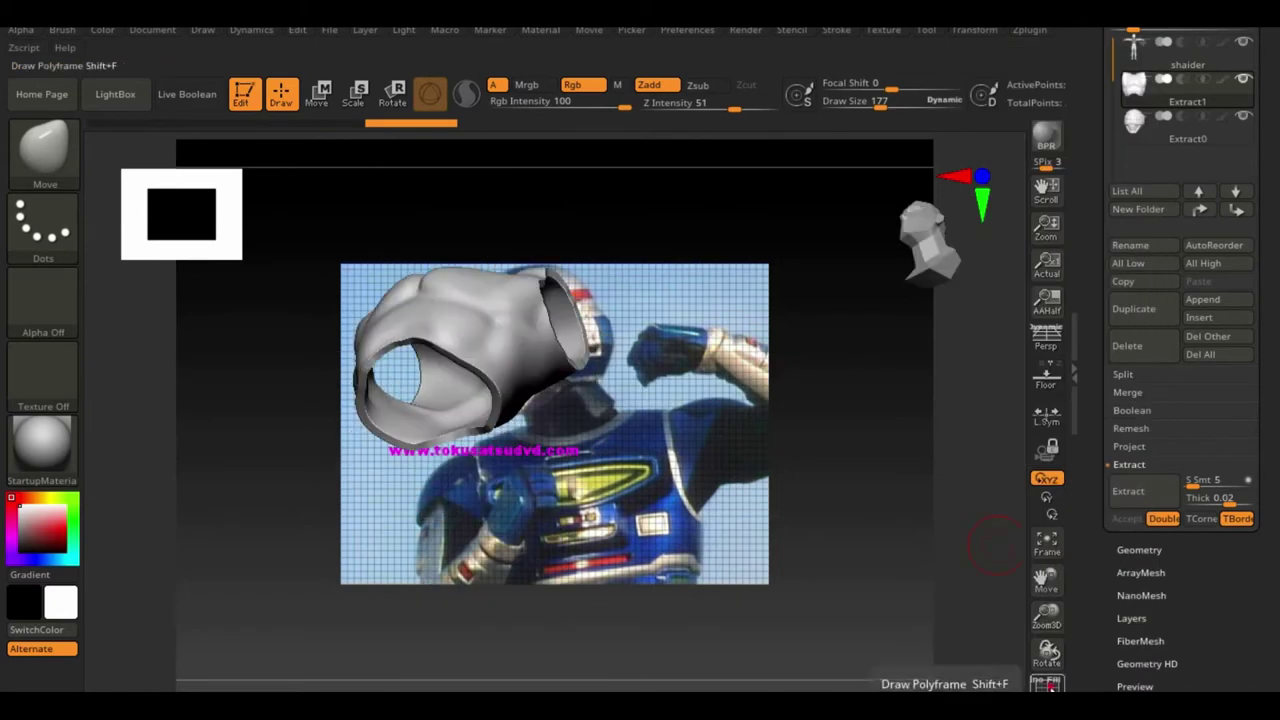
Grid-divide the extracted vest mesh via Modify Topology
{"action": "left_click", "coordinate": [1139, 549]}
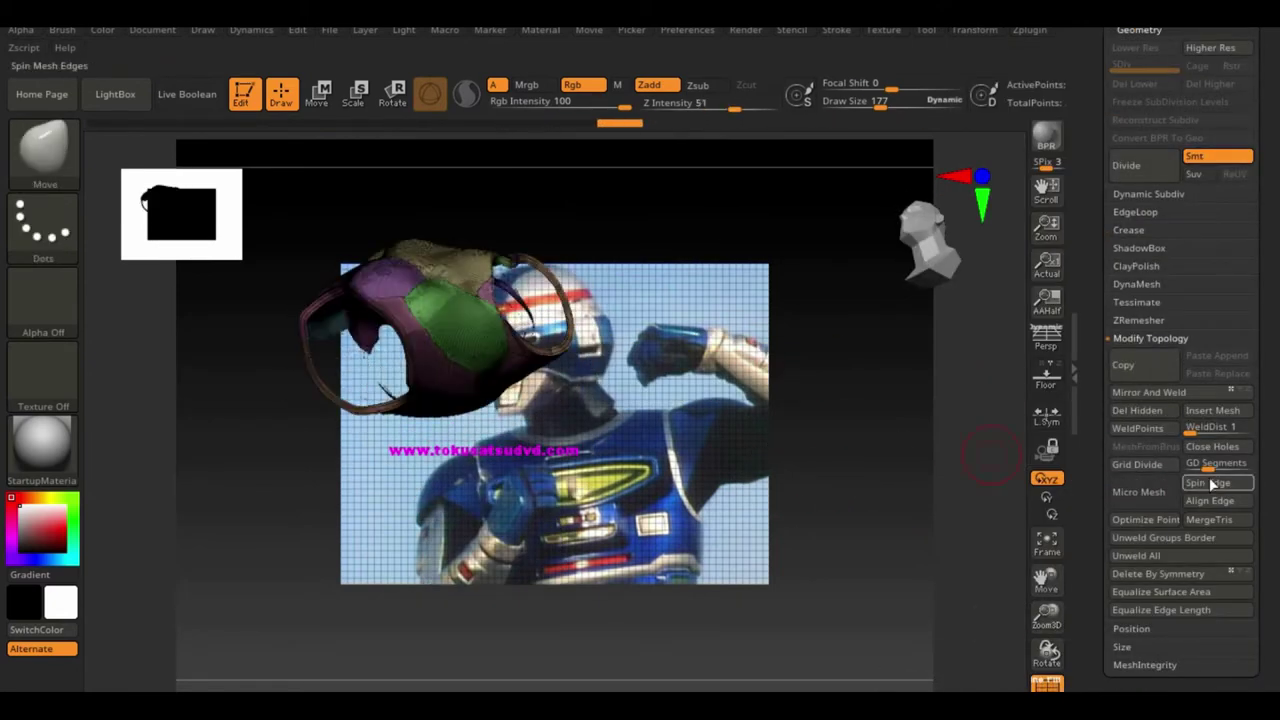
{"action": "left_click_drag", "start_coordinate": [823, 475], "coordinate": [1000, 505]}
{"action": "left_click", "coordinate": [1181, 458]}
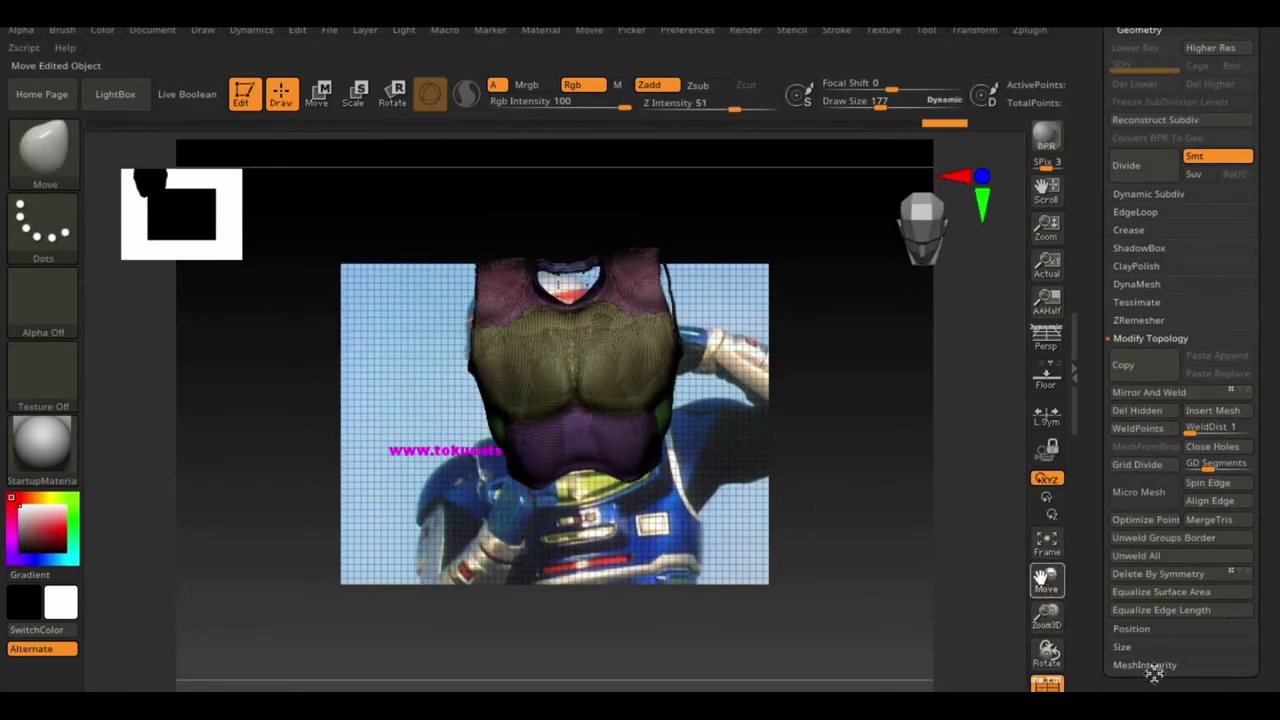
{"action": "left_click_drag", "start_coordinate": [900, 520], "coordinate": [886, 491]}
Trim the vest with TrimCurve and apply Mirror And Weld for symmetry
{"action": "key", "text": "b"}
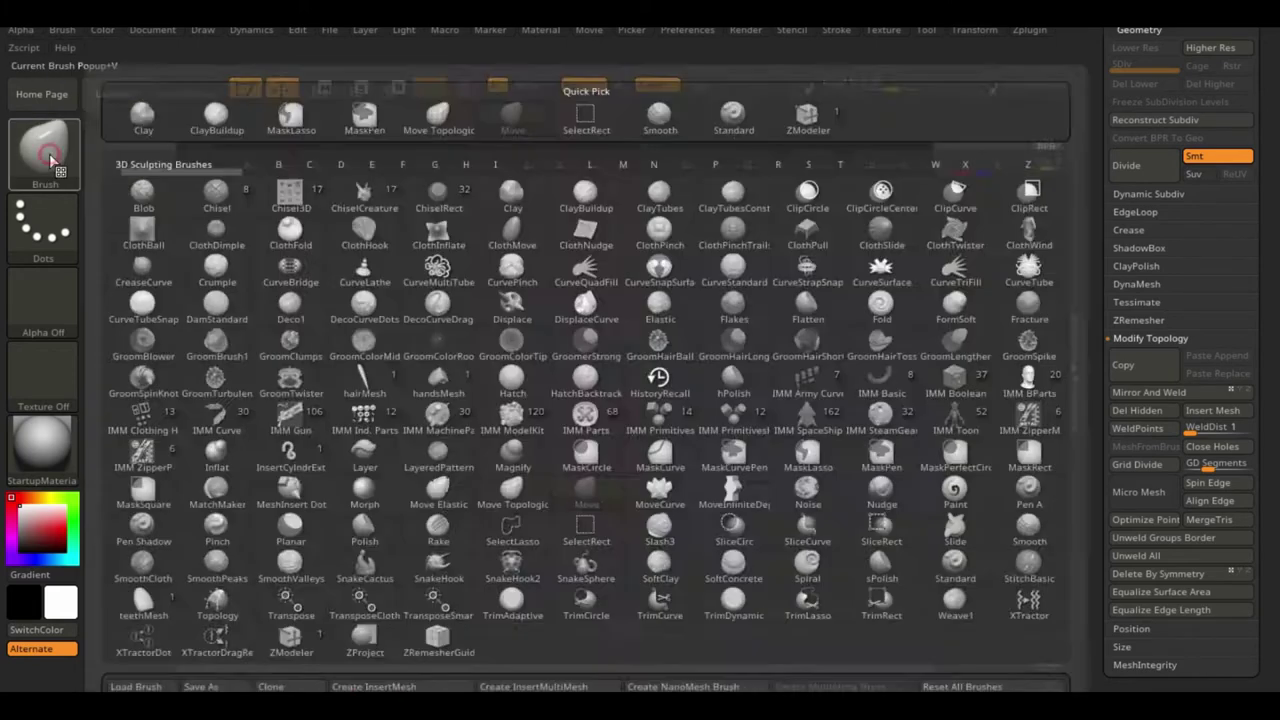
{"action": "left_click_drag", "start_coordinate": [618, 318], "coordinate": [645, 440], "text": "ctrl+shift"}
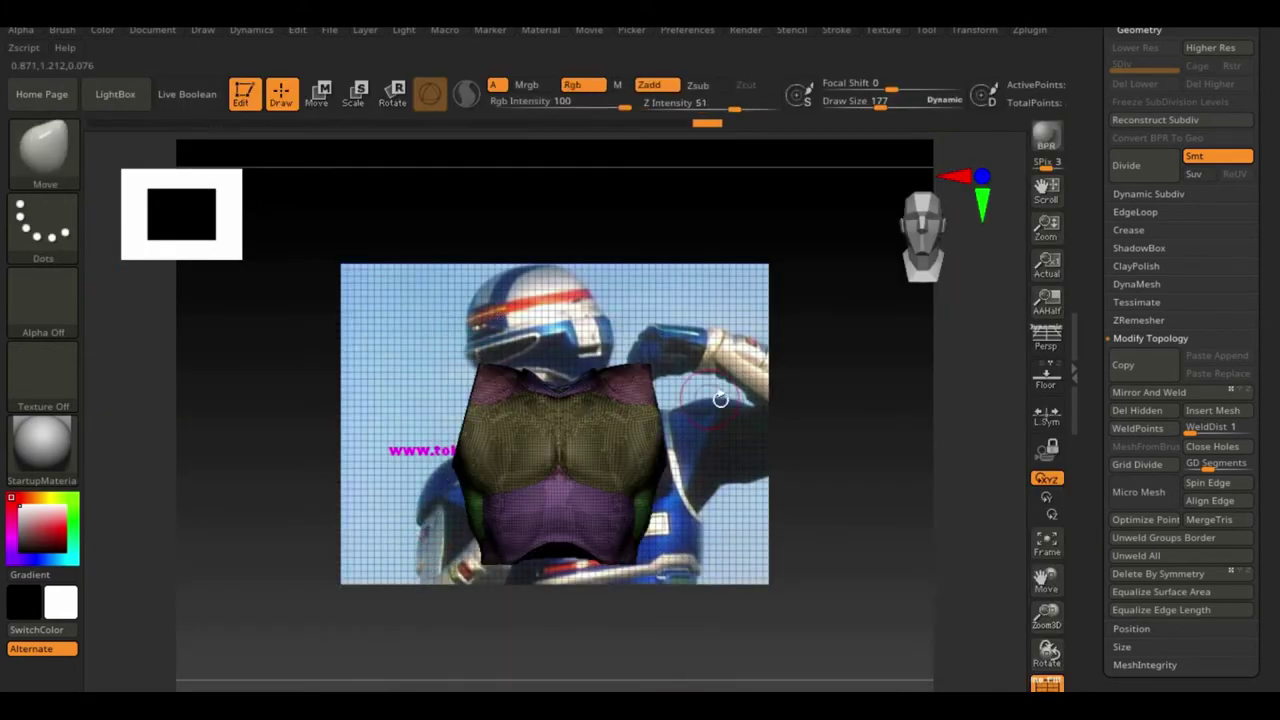
{"action": "left_click_drag", "start_coordinate": [456, 458], "coordinate": [492, 350], "text": "ctrl+shift"}
{"action": "left_click_drag", "start_coordinate": [457, 470], "coordinate": [986, 503]}
{"action": "left_click", "coordinate": [1149, 392]}
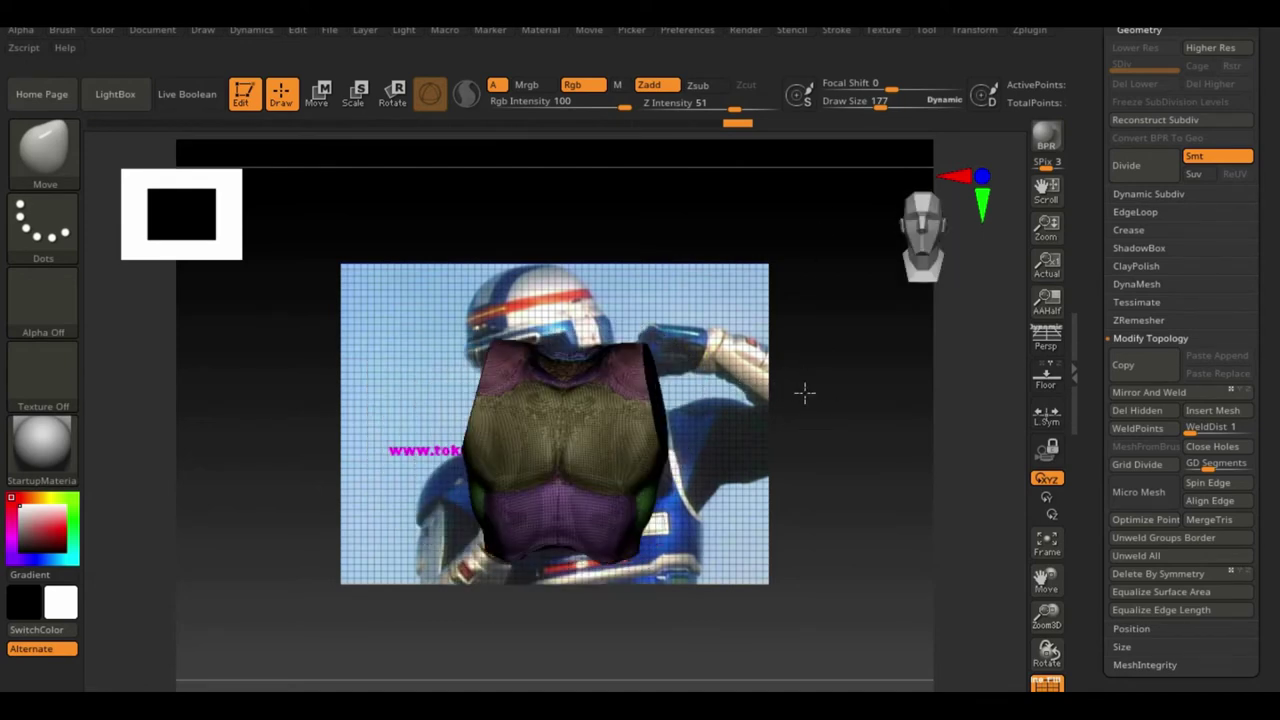
{"action": "left_click", "coordinate": [1138, 320]}
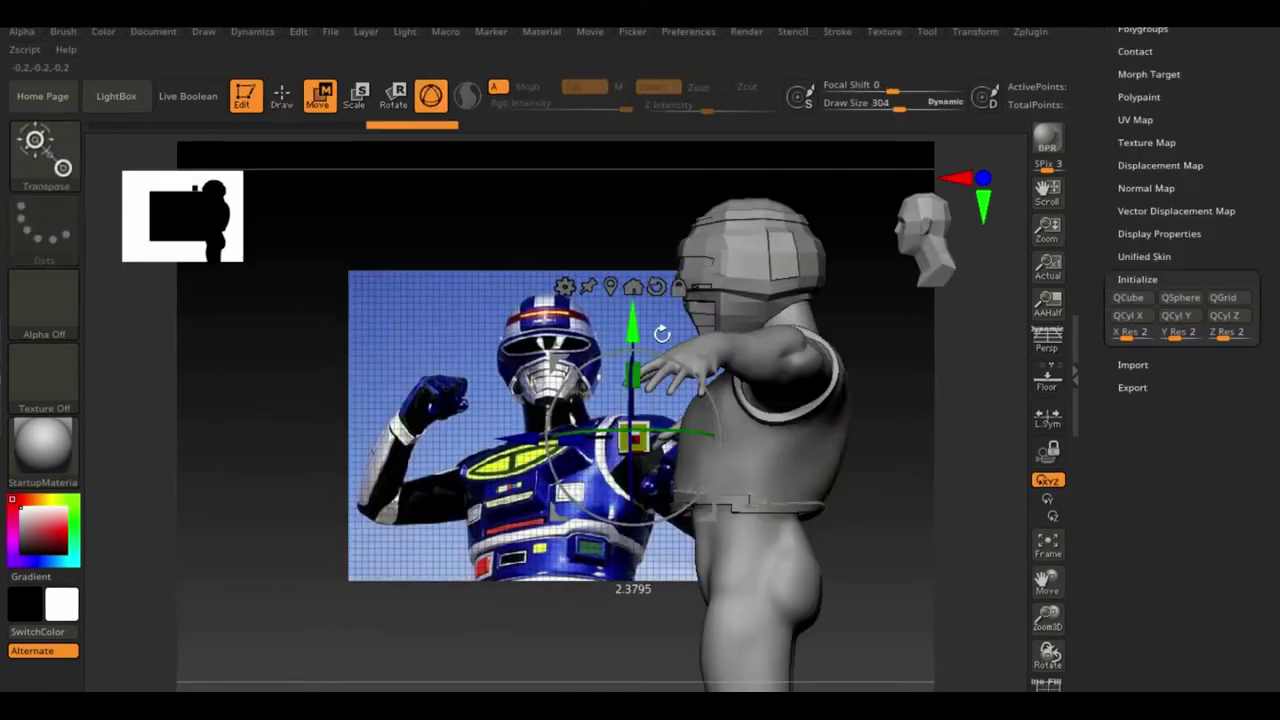
Zoom and orbit around the boxed chest and shoulder in ZModeler
{"action": "right_click_drag", "start_coordinate": [632, 380], "coordinate": [760, 380], "text": "ctrl"}
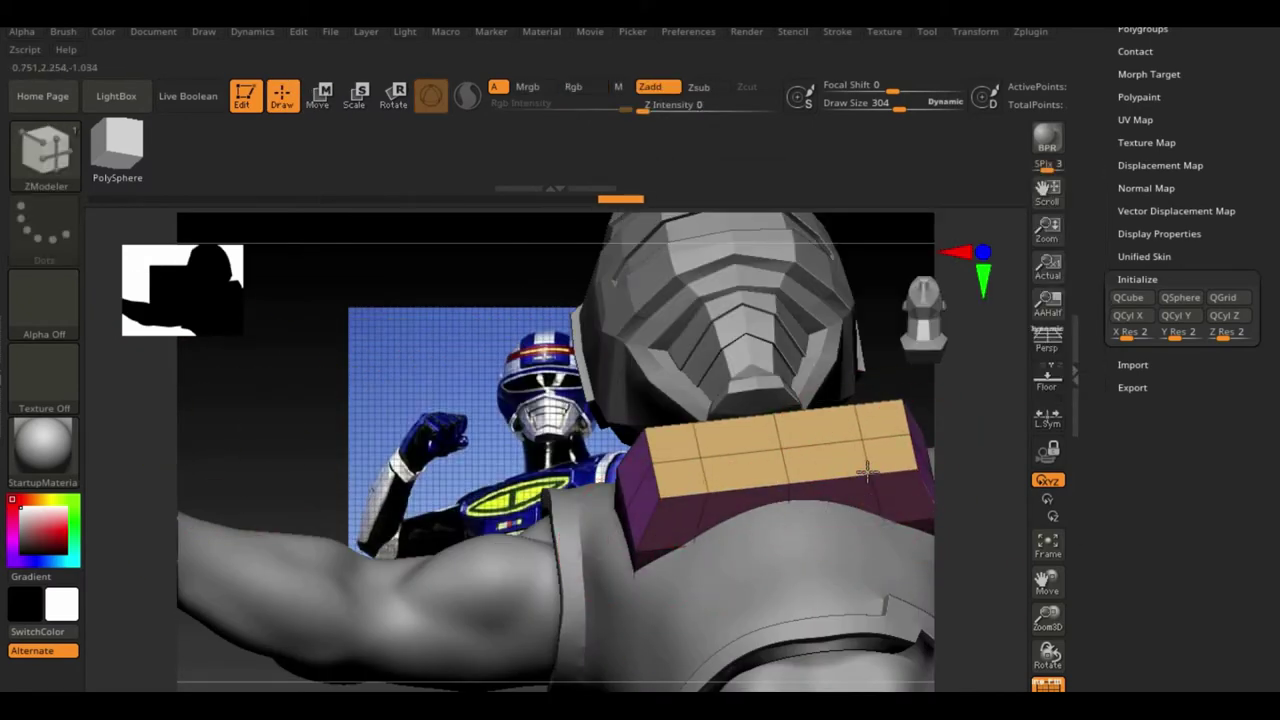
{"action": "key", "text": "space"}
{"action": "key", "text": "space"}
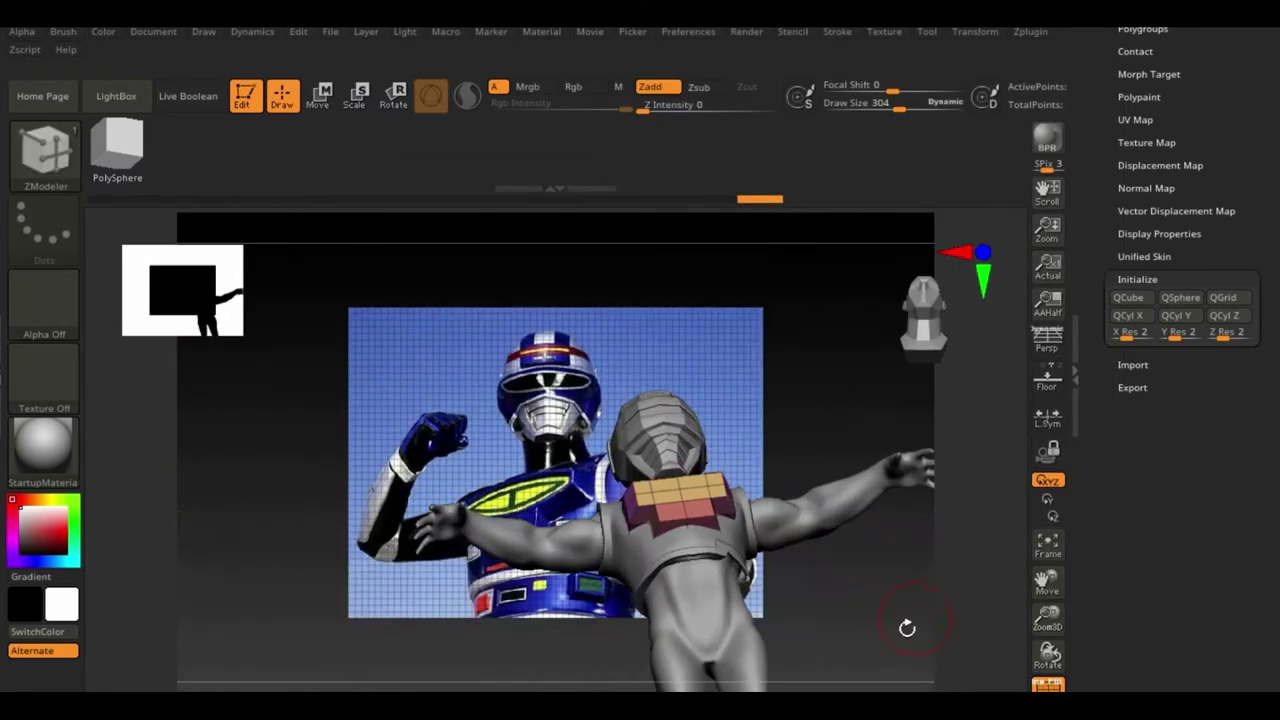
{"action": "left_click_drag", "start_coordinate": [906, 623], "coordinate": [527, 623]}
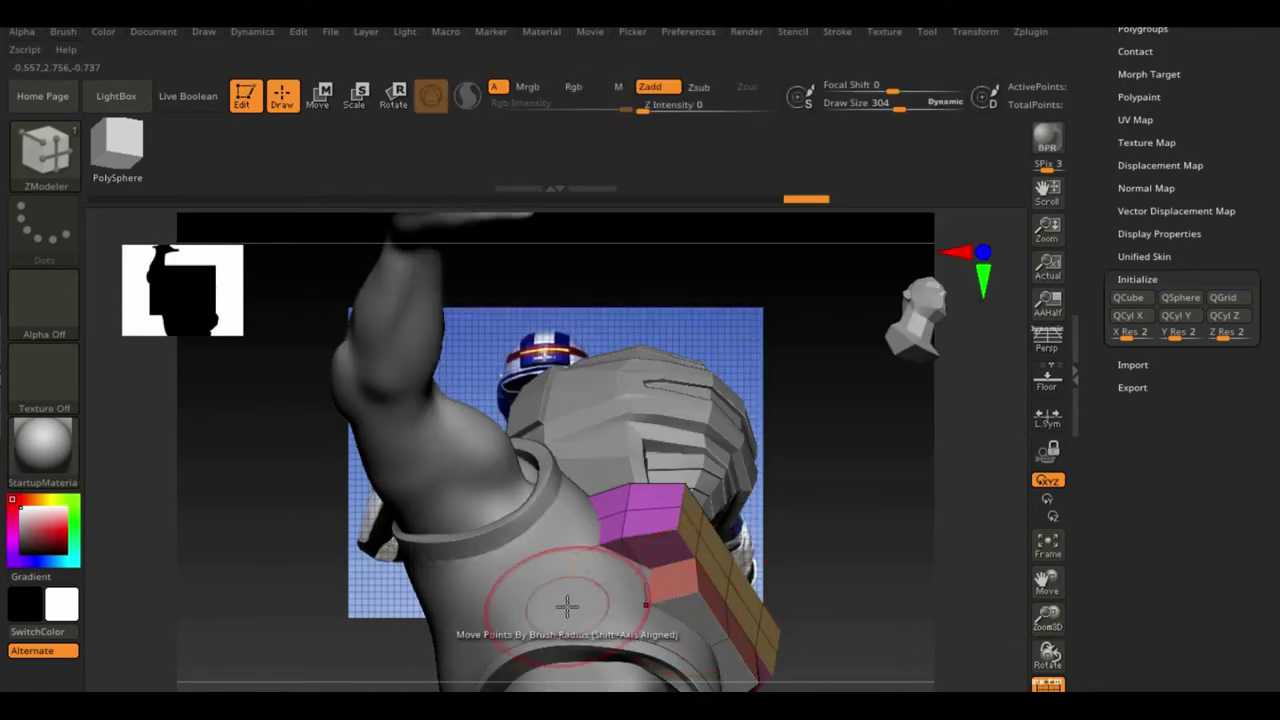
{"action": "mouse_move", "coordinate": [777, 595]}
{"action": "left_mouse_down"}
{"action": "mouse_move", "coordinate": [780, 609]}
{"action": "mouse_move", "coordinate": [1000, 609]}
{"action": "mouse_move", "coordinate": [960, 600]}
{"action": "mouse_move", "coordinate": [294, 643]}
{"action": "mouse_move", "coordinate": [699, 484]}
{"action": "left_mouse_up"}
{"action": "key", "text": "q"}
{"action": "key", "text": "space"}
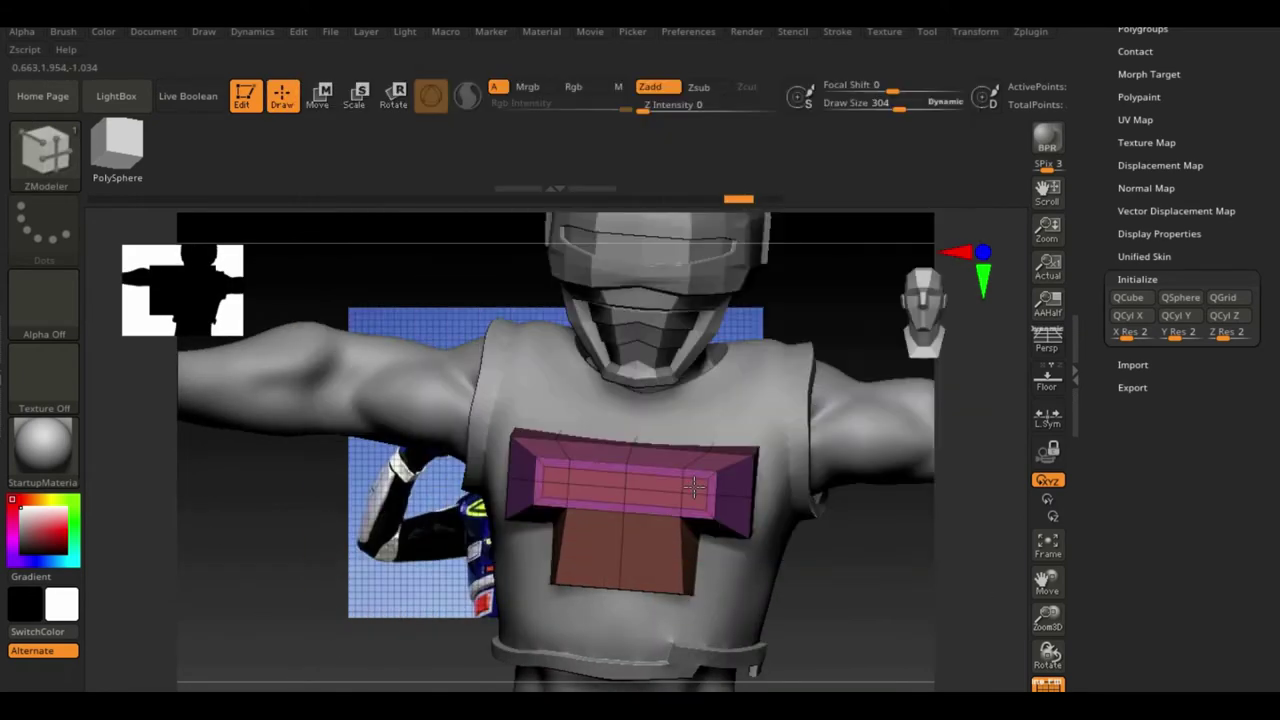
{"action": "key", "text": "space"}
Rotate the figure with the Move gizmo and turn it sideways
{"action": "key", "text": "w"}
{"action": "mouse_move", "coordinate": [850, 600]}
{"action": "left_mouse_down"}
{"action": "mouse_move", "coordinate": [1000, 620]}
{"action": "mouse_move", "coordinate": [1036, 310]}
{"action": "left_mouse_up"}
{"action": "left_click_drag", "start_coordinate": [580, 462], "coordinate": [773, 481]}
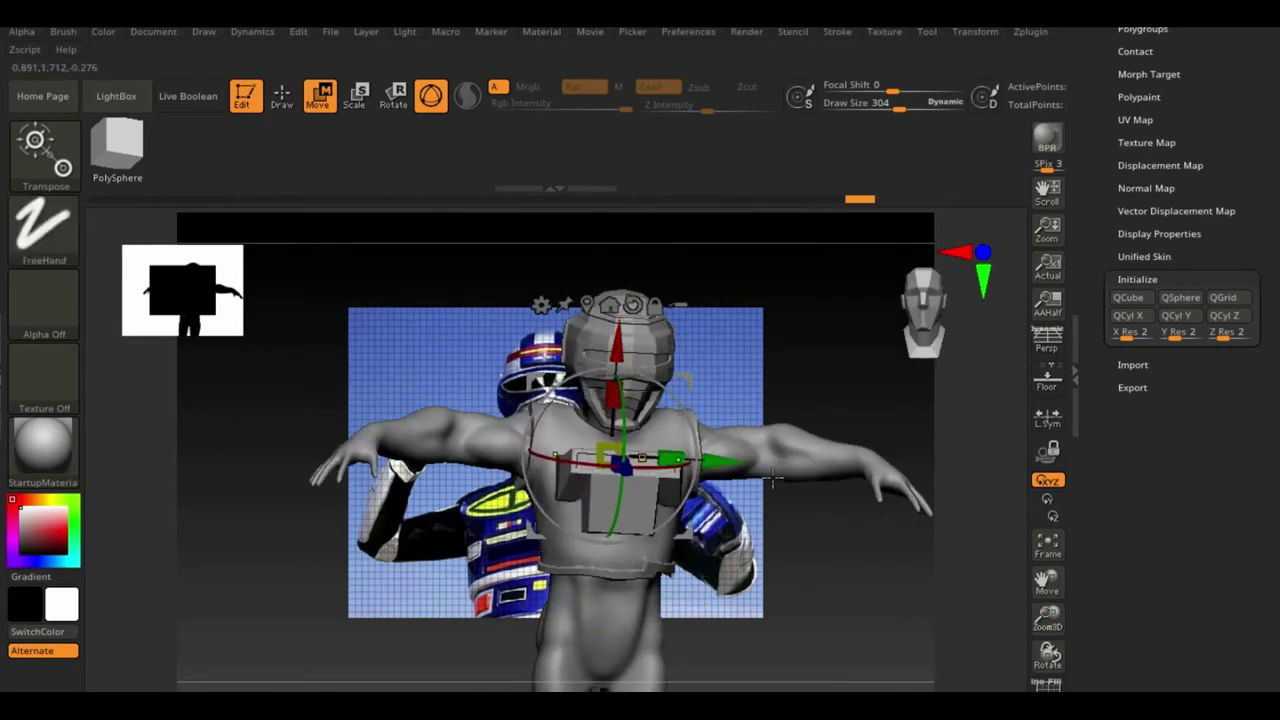
{"action": "left_click_drag", "start_coordinate": [821, 684], "coordinate": [849, 549]}
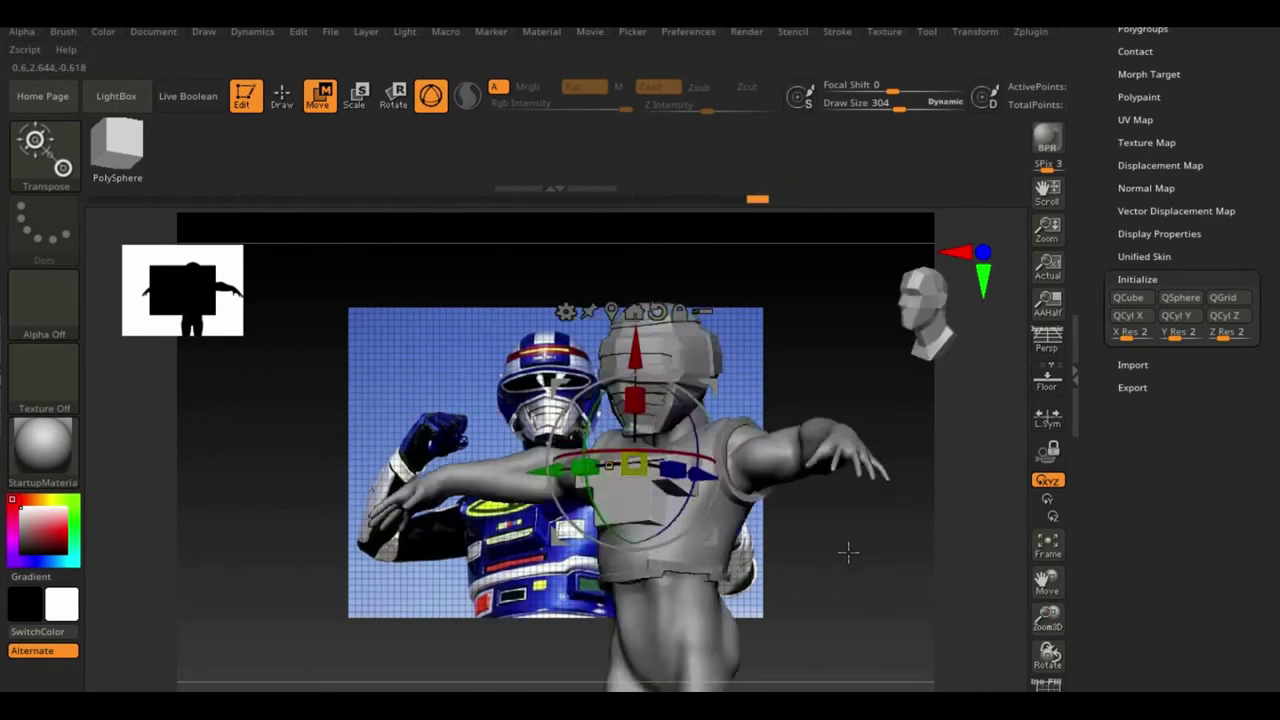
Save the ZBrush model file
{"action": "key", "text": "q"}
{"action": "scroll", "coordinate": [1168, 68], "scroll_direction": "up", "scroll_amount": 10}
{"action": "left_click", "coordinate": [1204, 60]}
{"action": "key", "text": "Return"}
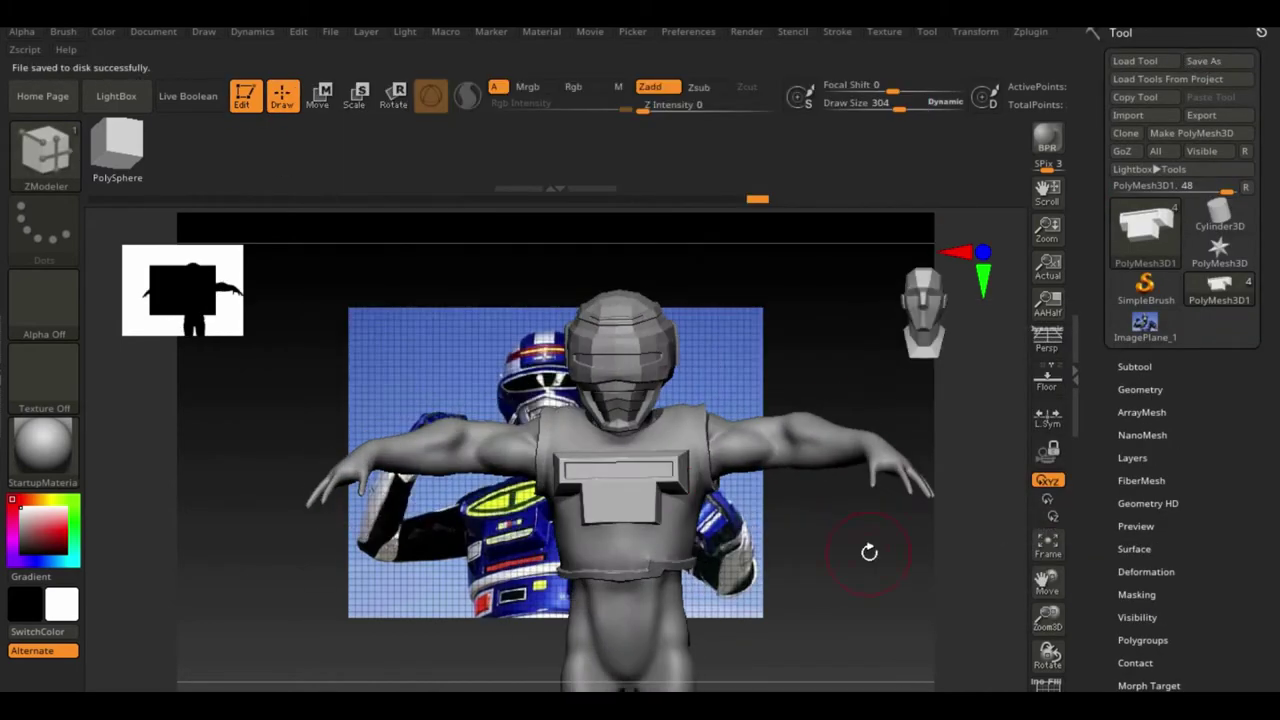
{"action": "left_click_drag", "start_coordinate": [757, 515], "coordinate": [1000, 470]}
Select the PolyMesh3D1 chest plate and QMesh-extrude a raised panel with a polygroup target
{"action": "left_click", "coordinate": [1140, 389]}
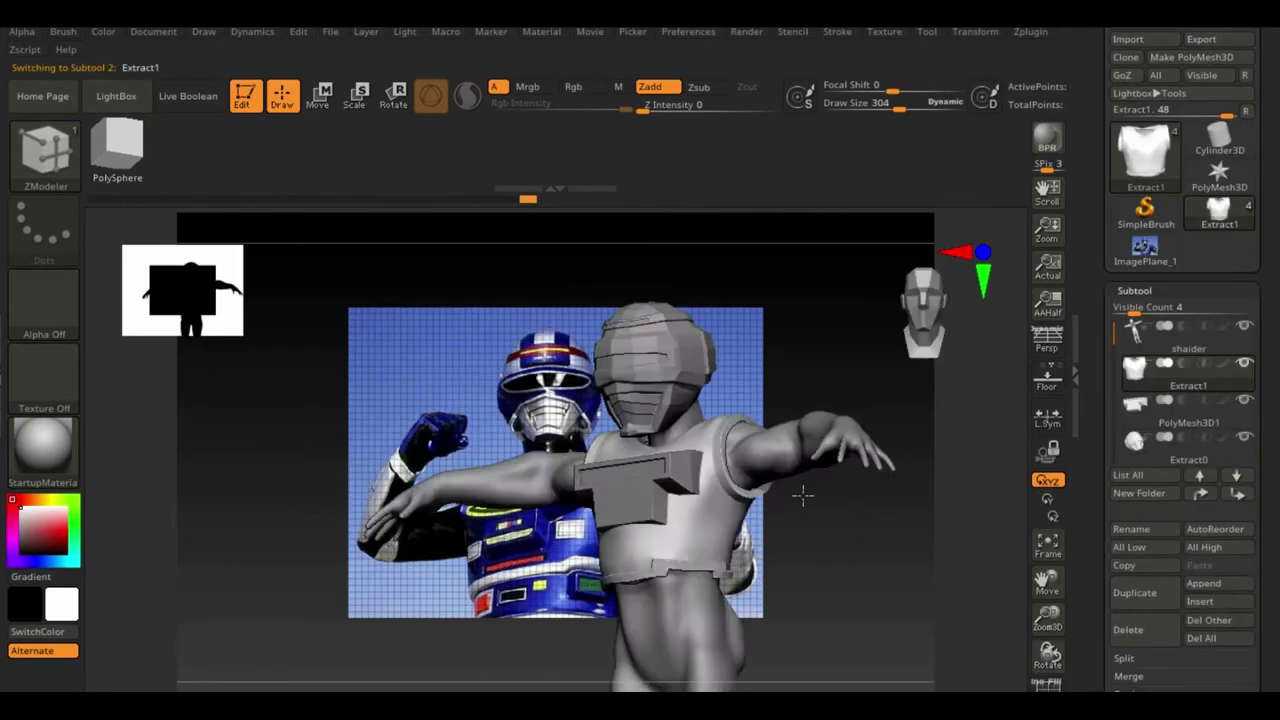
{"action": "left_click_drag", "start_coordinate": [803, 491], "coordinate": [834, 514]}
{"action": "left_click", "coordinate": [614, 486], "text": "alt"}
{"action": "left_click_drag", "start_coordinate": [1047, 618], "coordinate": [1027, 677]}
{"action": "key", "text": "space"}
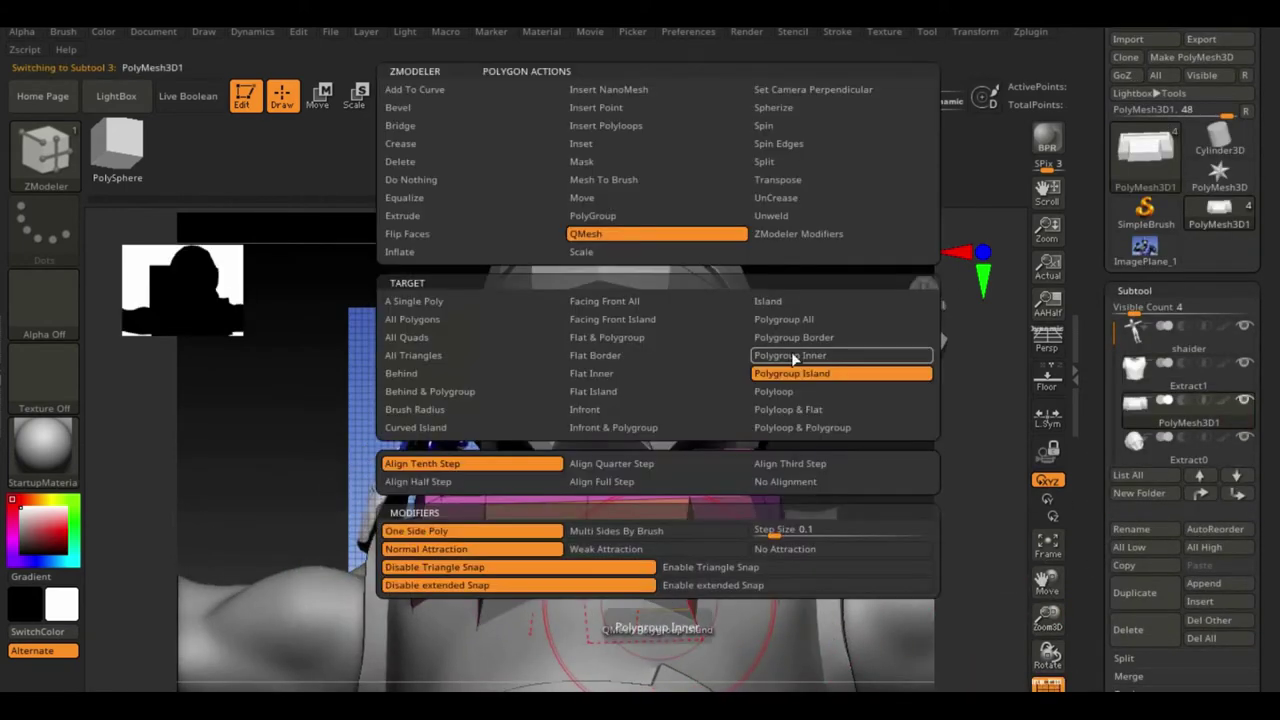
{"action": "left_click", "coordinate": [849, 369]}
{"action": "mouse_move", "coordinate": [800, 600]}
{"action": "left_mouse_down"}
{"action": "mouse_move", "coordinate": [760, 560]}
{"action": "mouse_move", "coordinate": [742, 344]}
{"action": "mouse_move", "coordinate": [843, 338]}
{"action": "left_mouse_up"}
{"action": "left_click_drag", "start_coordinate": [1027, 662], "coordinate": [859, 496]}
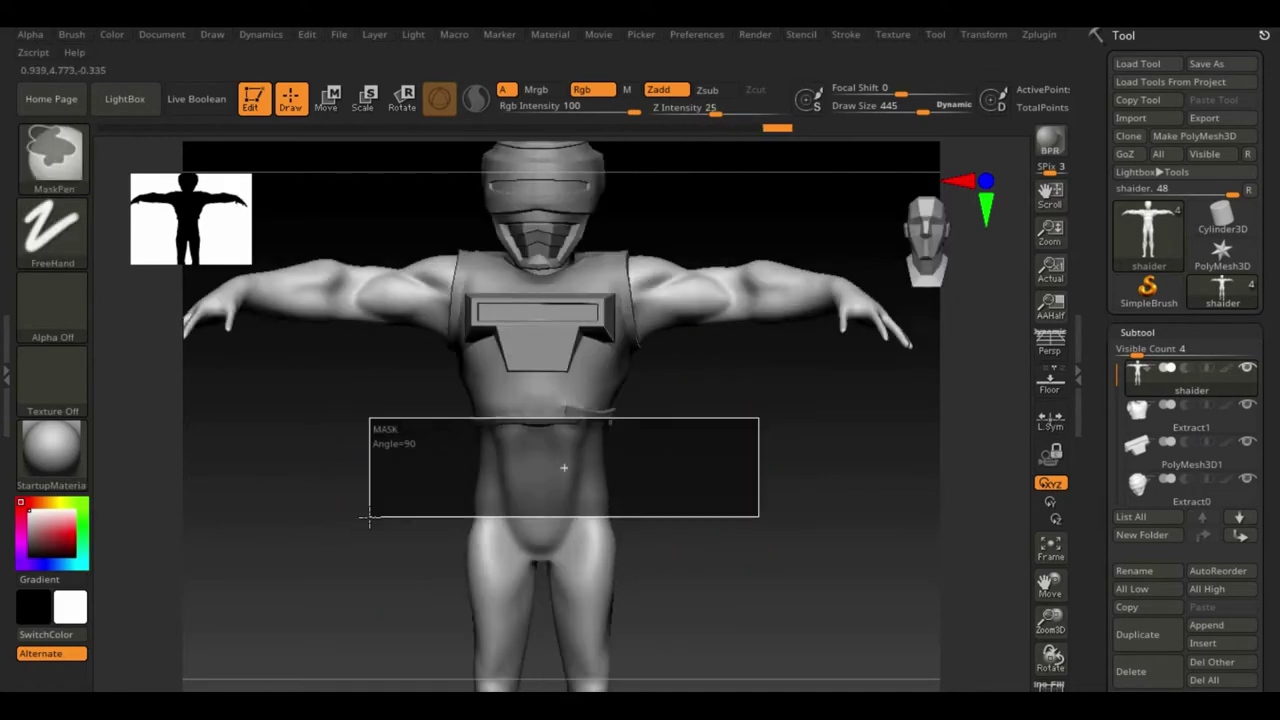
Extract a waist band from the masked torso, smooth it, and orbit to inspect it
{"action": "left_click_drag", "start_coordinate": [722, 507], "coordinate": [705, 551]}
{"action": "scroll", "coordinate": [1200, 540], "scroll_direction": "down", "scroll_amount": 3}
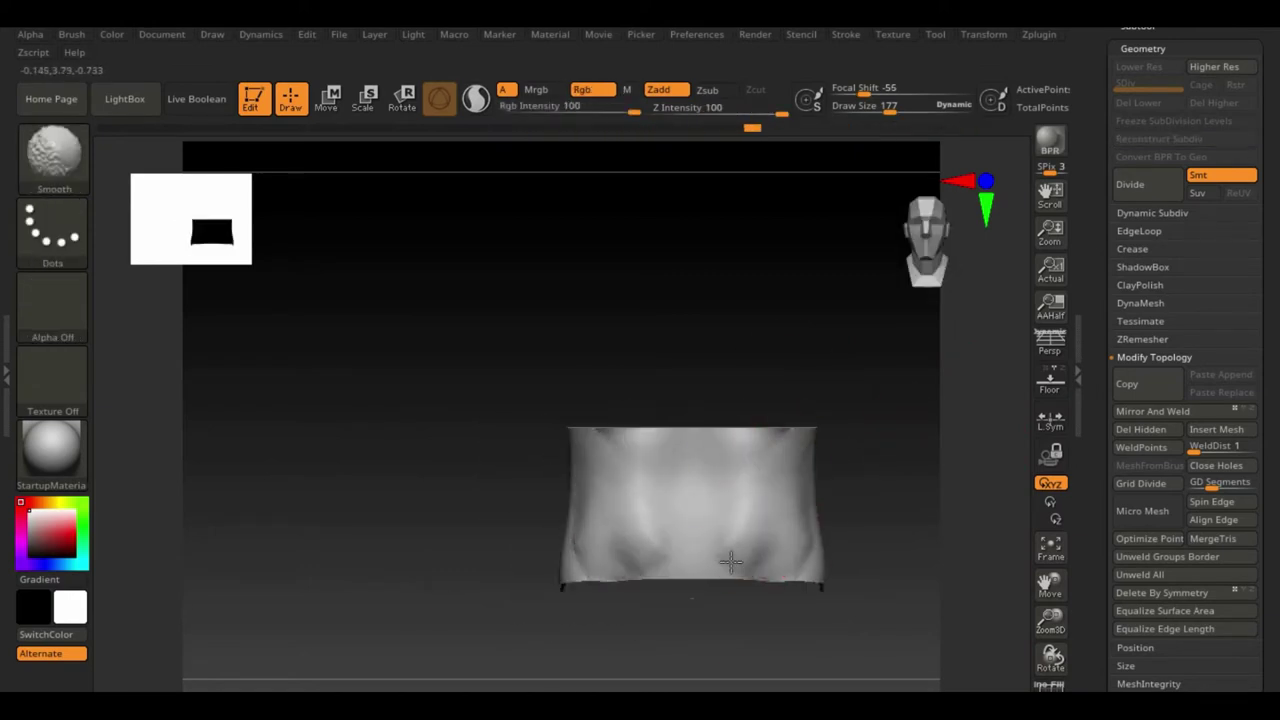
{"action": "right_click_drag", "start_coordinate": [731, 562], "coordinate": [842, 545]}
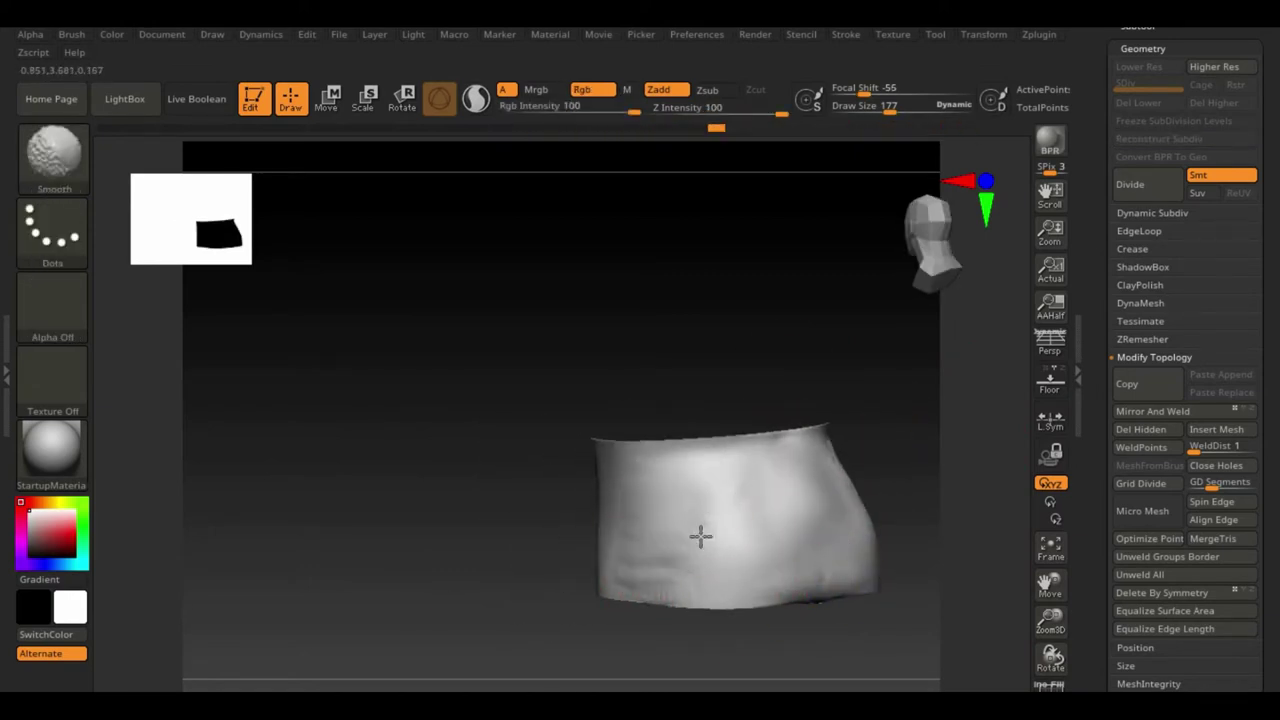
{"action": "right_click_drag", "start_coordinate": [700, 537], "coordinate": [779, 401]}
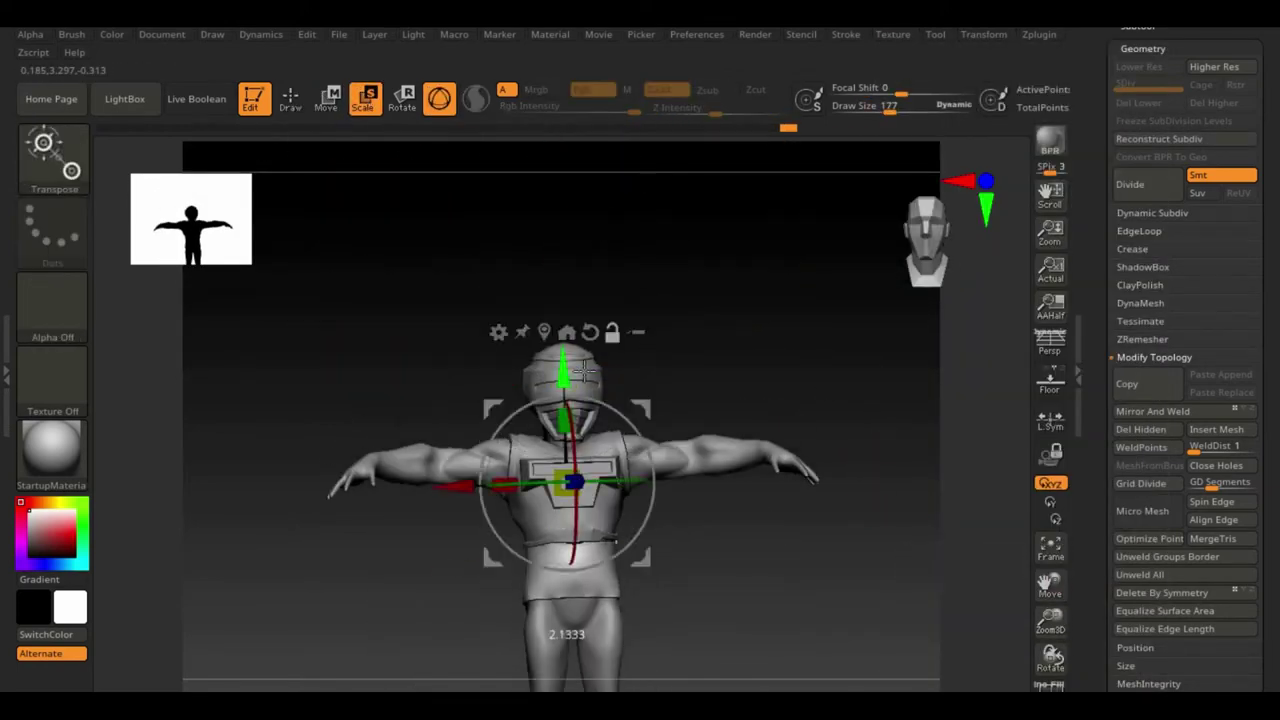
ZRemesh the waist band at half density into an even quad grid
{"action": "mouse_move", "coordinate": [920, 591]}
{"action": "right_mouse_down"}
{"action": "mouse_move", "coordinate": [828, 560]}
{"action": "mouse_move", "coordinate": [845, 596]}
{"action": "right_mouse_up"}
{"action": "key", "text": "q"}
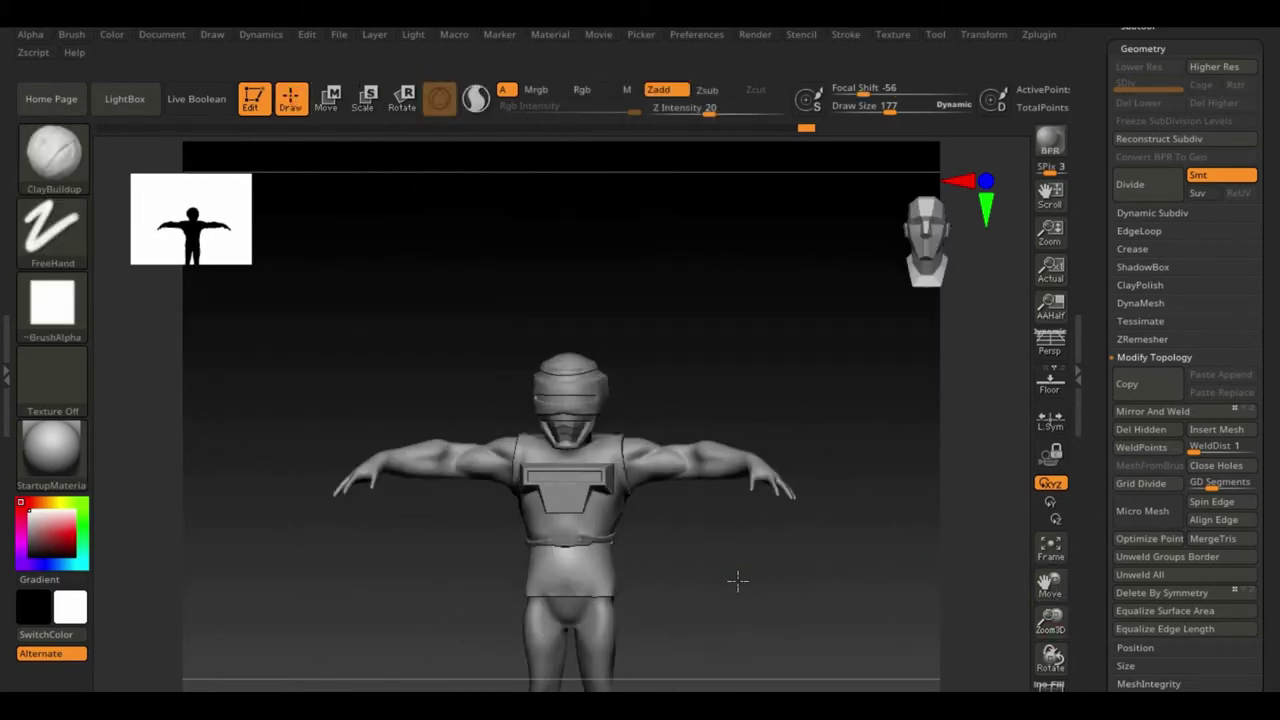
{"action": "right_click_drag", "start_coordinate": [924, 572], "coordinate": [960, 470]}
{"action": "left_click", "coordinate": [1142, 339]}
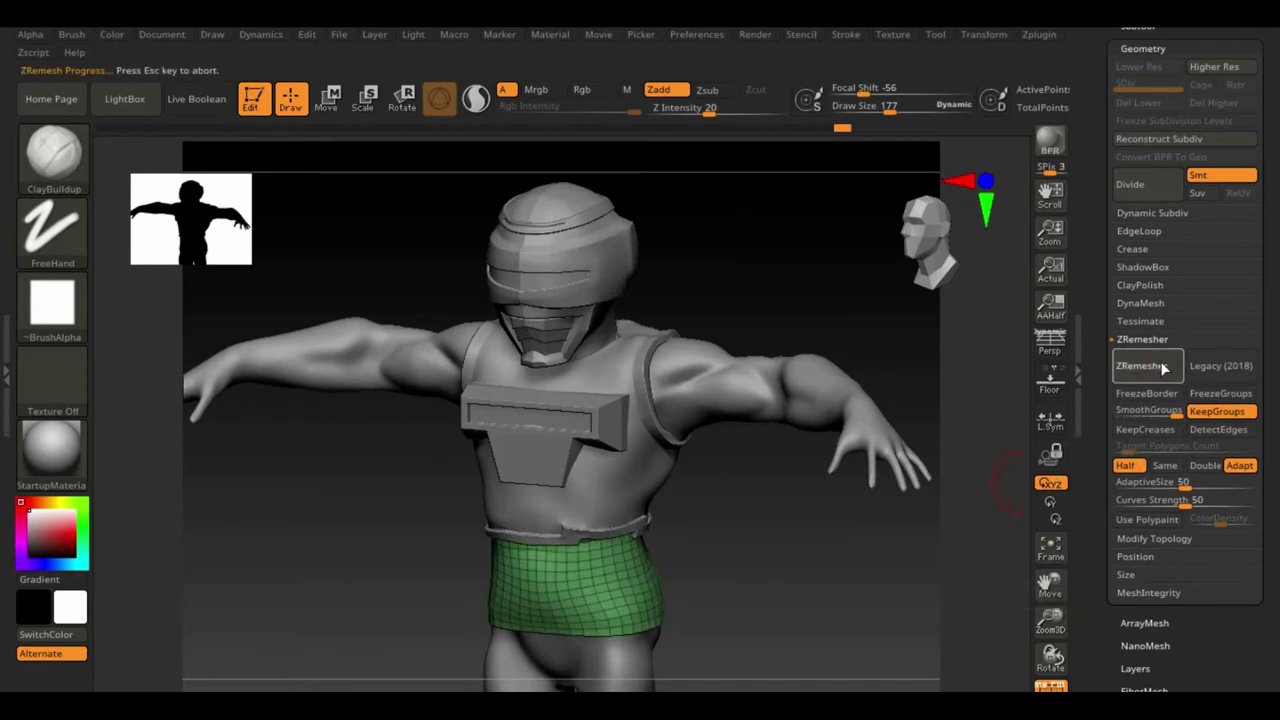
{"action": "right_click_drag", "start_coordinate": [200, 362], "coordinate": [163, 359]}
{"action": "mouse_move", "coordinate": [645, 622]}
{"action": "right_mouse_down"}
{"action": "mouse_move", "coordinate": [946, 585]}
{"action": "mouse_move", "coordinate": [814, 534]}
{"action": "mouse_move", "coordinate": [943, 243]}
{"action": "right_mouse_up"}
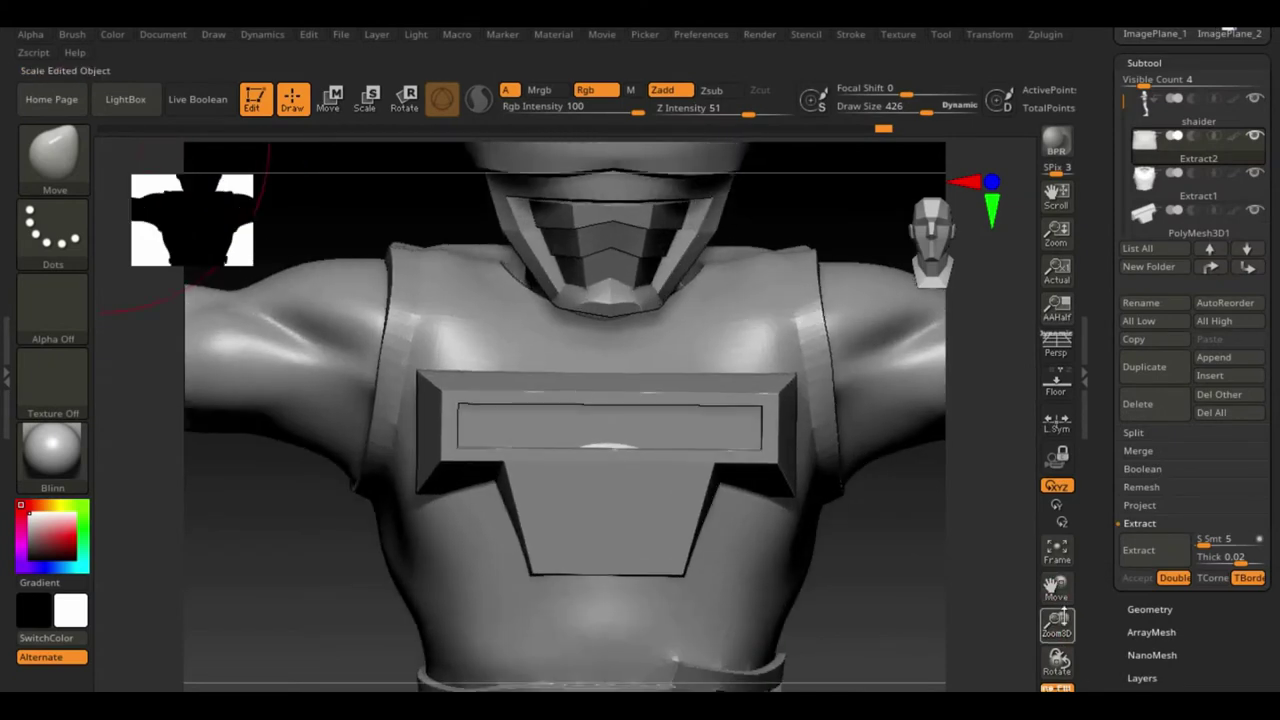
With ZModeler on the Polyloop target, regroup a band loop into the blue polygroup
{"action": "key", "text": "b"}
{"action": "key", "text": "z"}
{"action": "key", "text": "m"}
{"action": "key", "text": "space"}
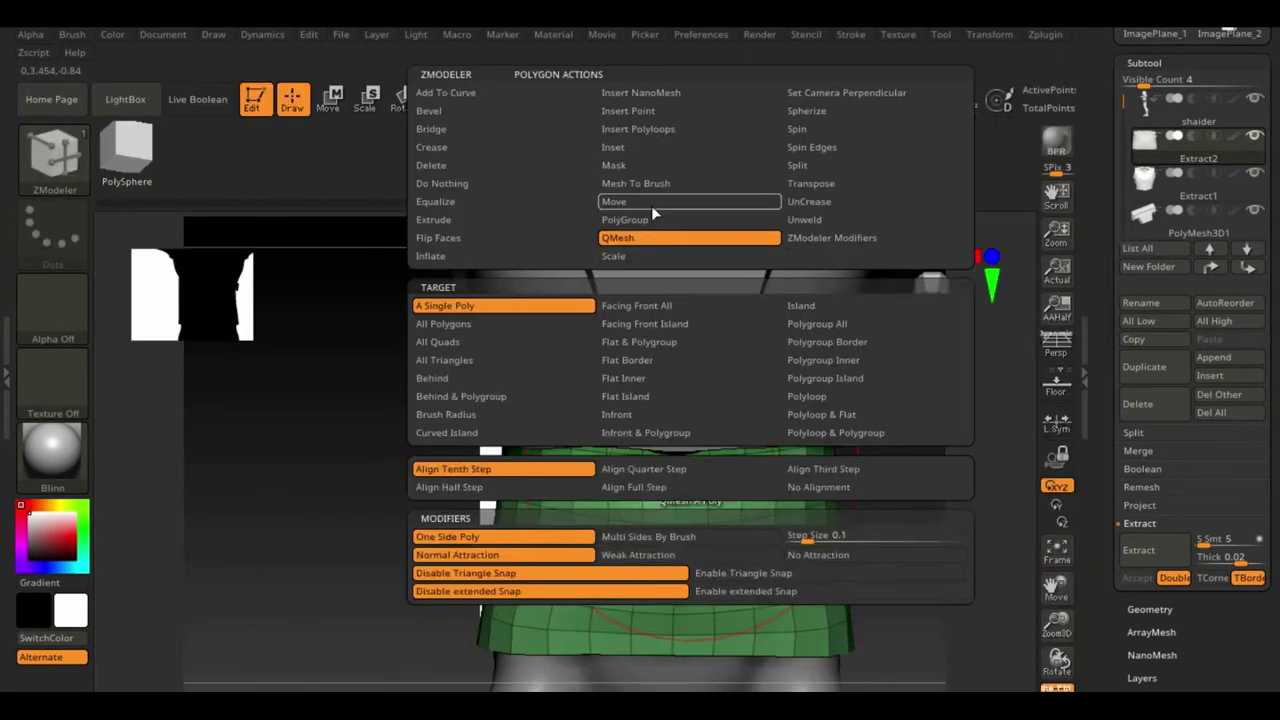
{"action": "left_click", "coordinate": [862, 394]}
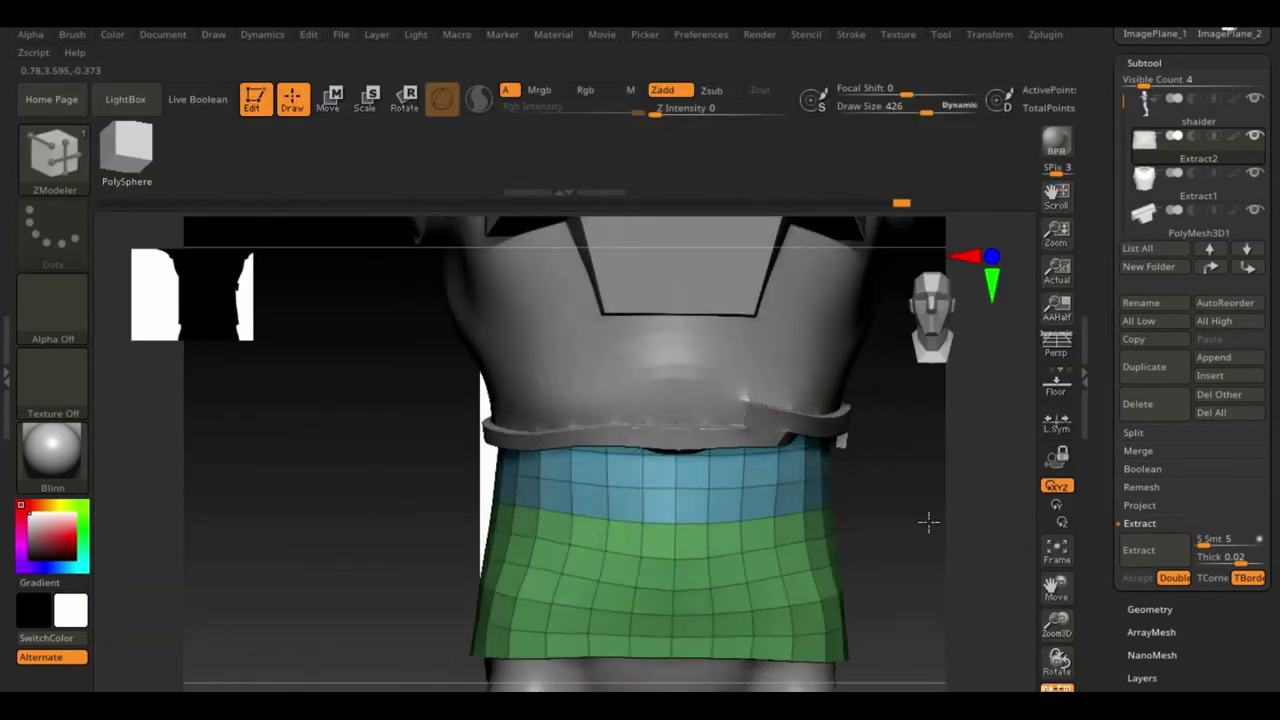
{"action": "key", "text": "space"}
{"action": "left_click", "coordinate": [722, 551]}
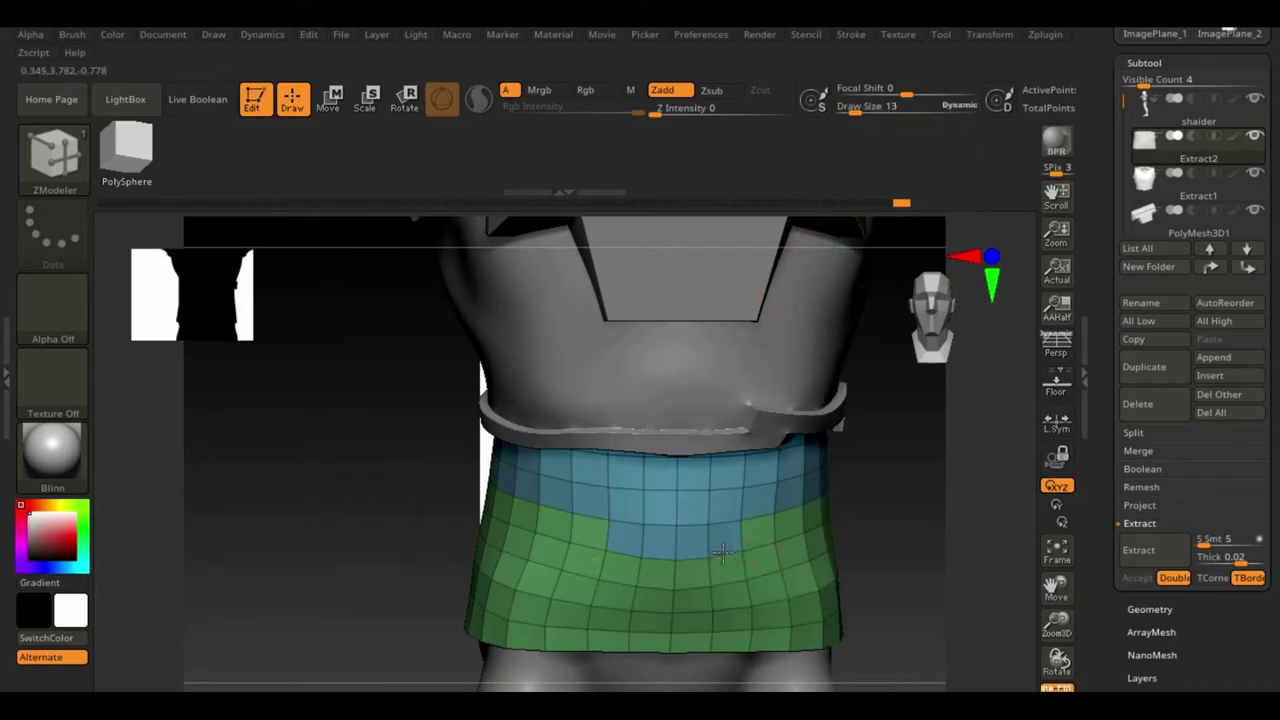
Give the band's lower rows a new green polygroup using the Polyloop target
{"action": "key", "text": "space"}
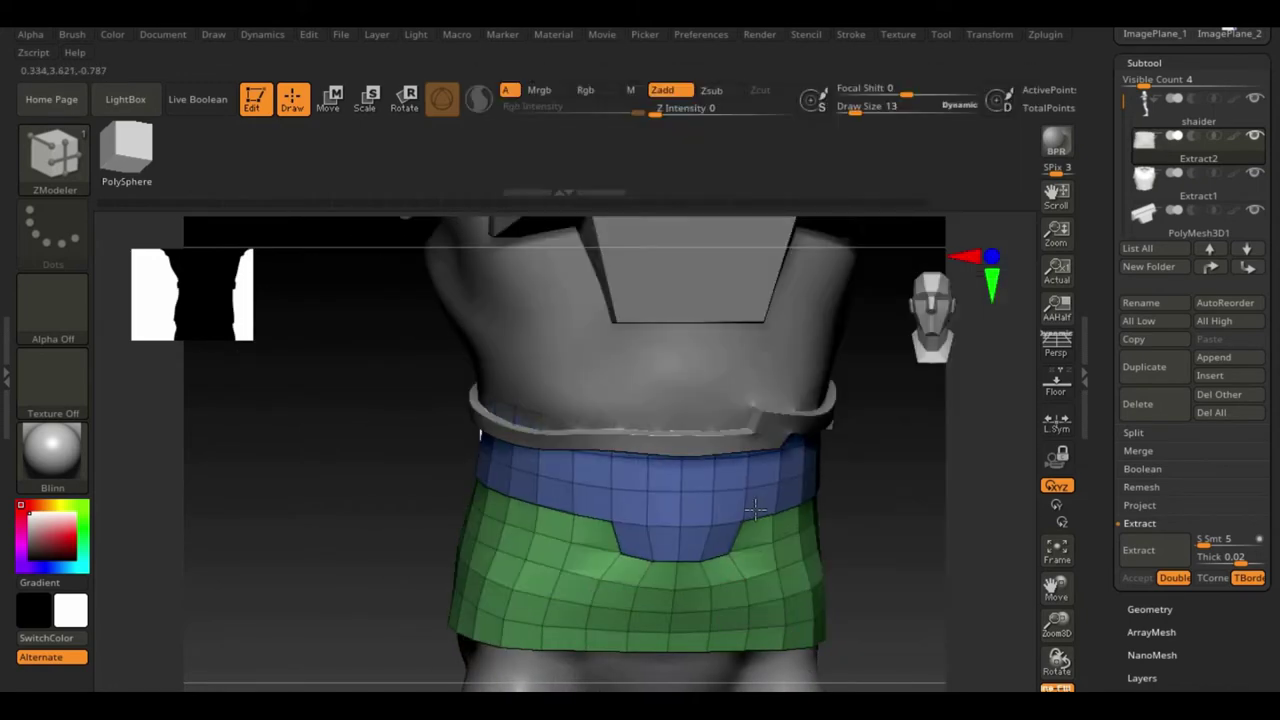
{"action": "left_click_drag", "start_coordinate": [894, 529], "coordinate": [866, 483]}
{"action": "key", "text": "w"}
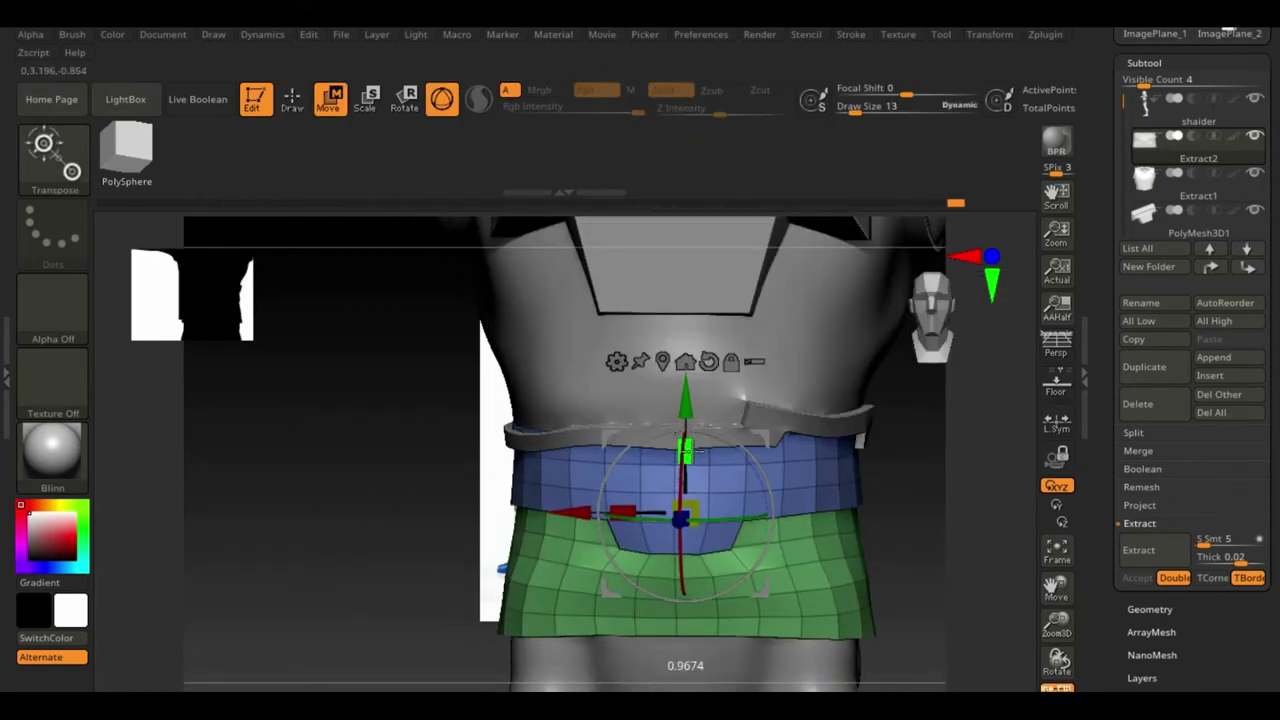
{"action": "mouse_move", "coordinate": [980, 560]}
{"action": "left_mouse_down"}
{"action": "mouse_move", "coordinate": [1000, 605]}
{"action": "mouse_move", "coordinate": [946, 614]}
{"action": "mouse_move", "coordinate": [905, 515]}
{"action": "left_mouse_up"}
{"action": "key", "text": "space"}
{"action": "left_click", "coordinate": [671, 544]}
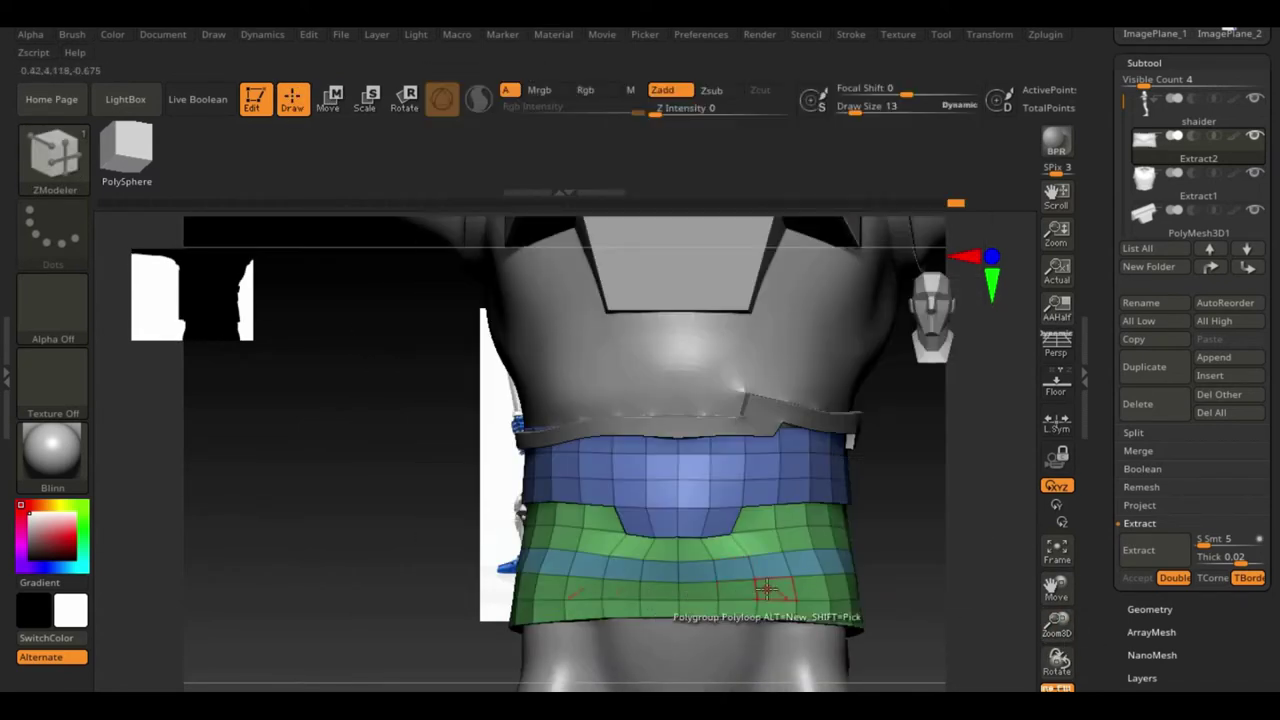
{"action": "key", "text": "space"}
{"action": "left_click", "coordinate": [757, 217]}
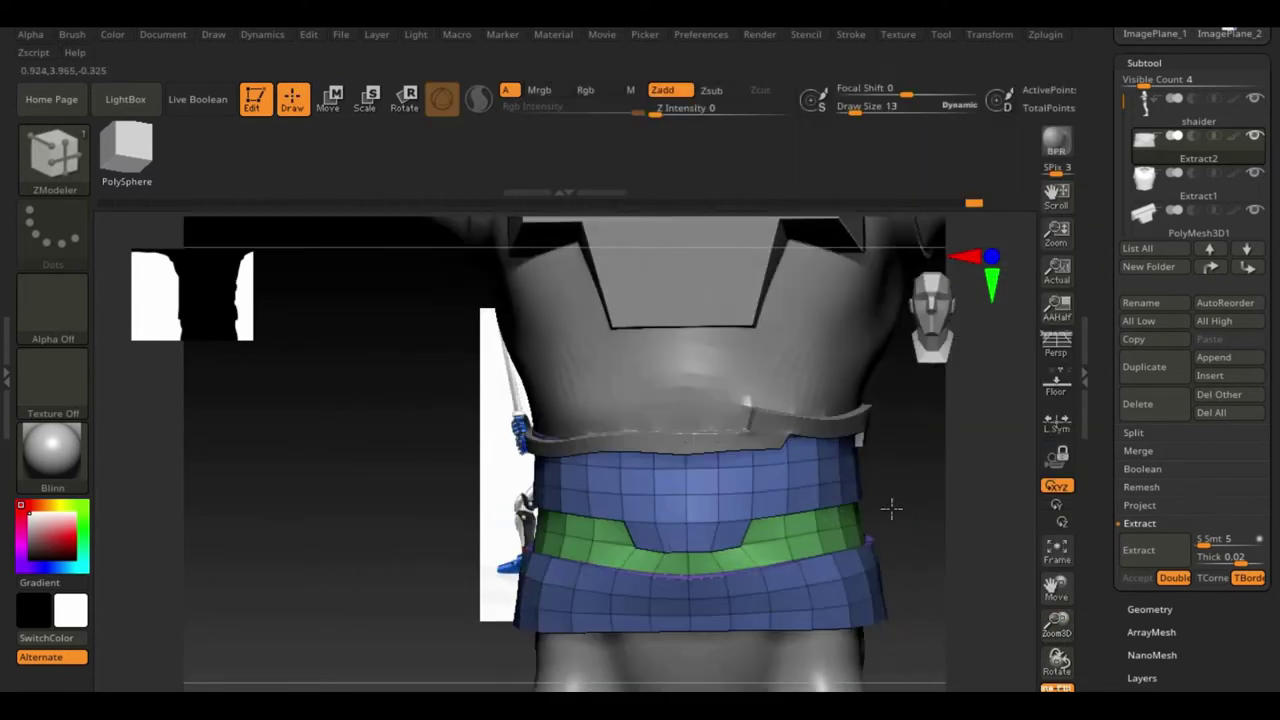
Inset a bordered panel on the upper belt band
{"action": "mouse_move", "coordinate": [891, 507]}
{"action": "left_mouse_down"}
{"action": "mouse_move", "coordinate": [446, 575]}
{"action": "mouse_move", "coordinate": [700, 520]}
{"action": "left_mouse_up"}
{"action": "left_click", "coordinate": [812, 458]}
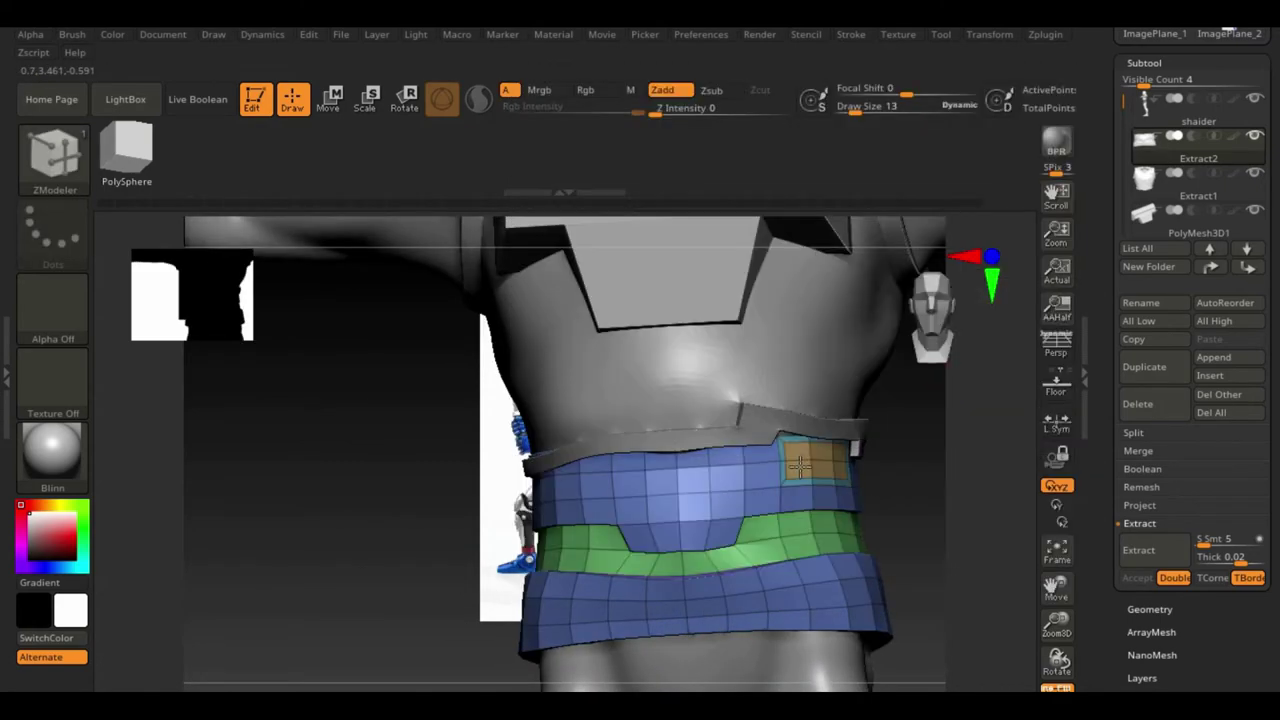
{"action": "key", "text": "space"}
{"action": "left_click", "coordinate": [742, 242]}
{"action": "left_click", "coordinate": [826, 462]}
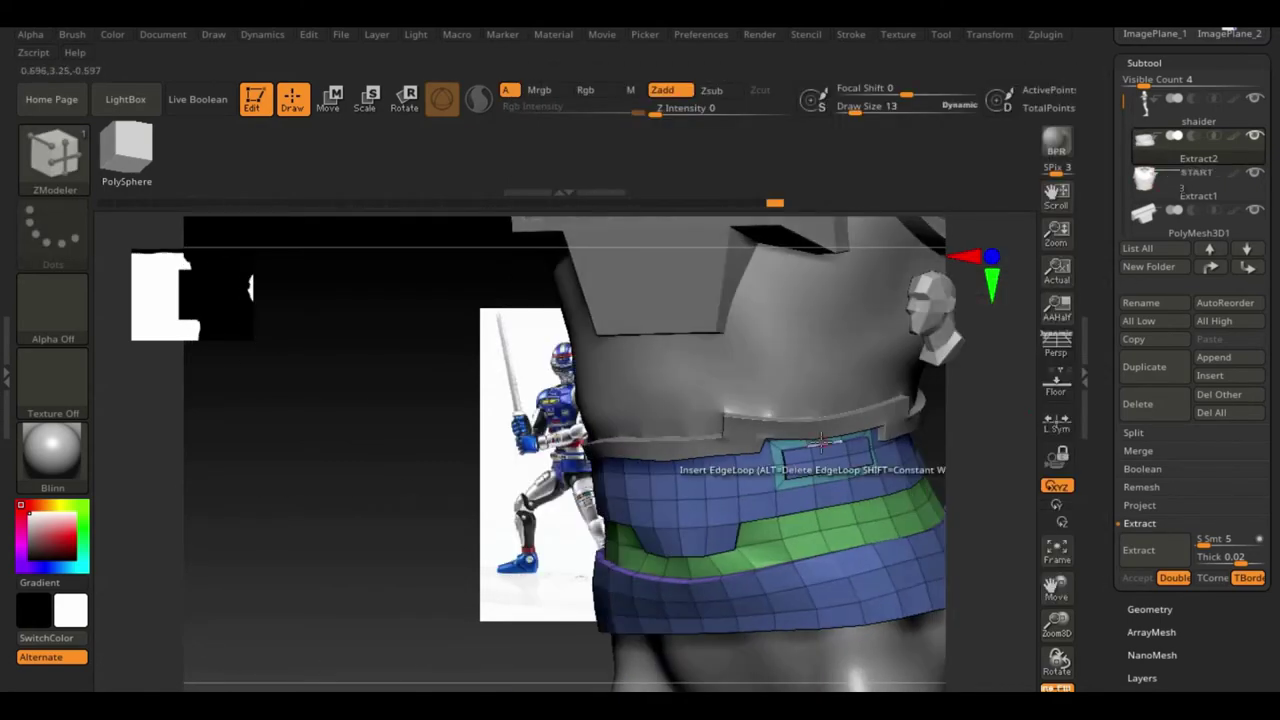
{"action": "left_click_drag", "start_coordinate": [400, 450], "coordinate": [845, 418]}
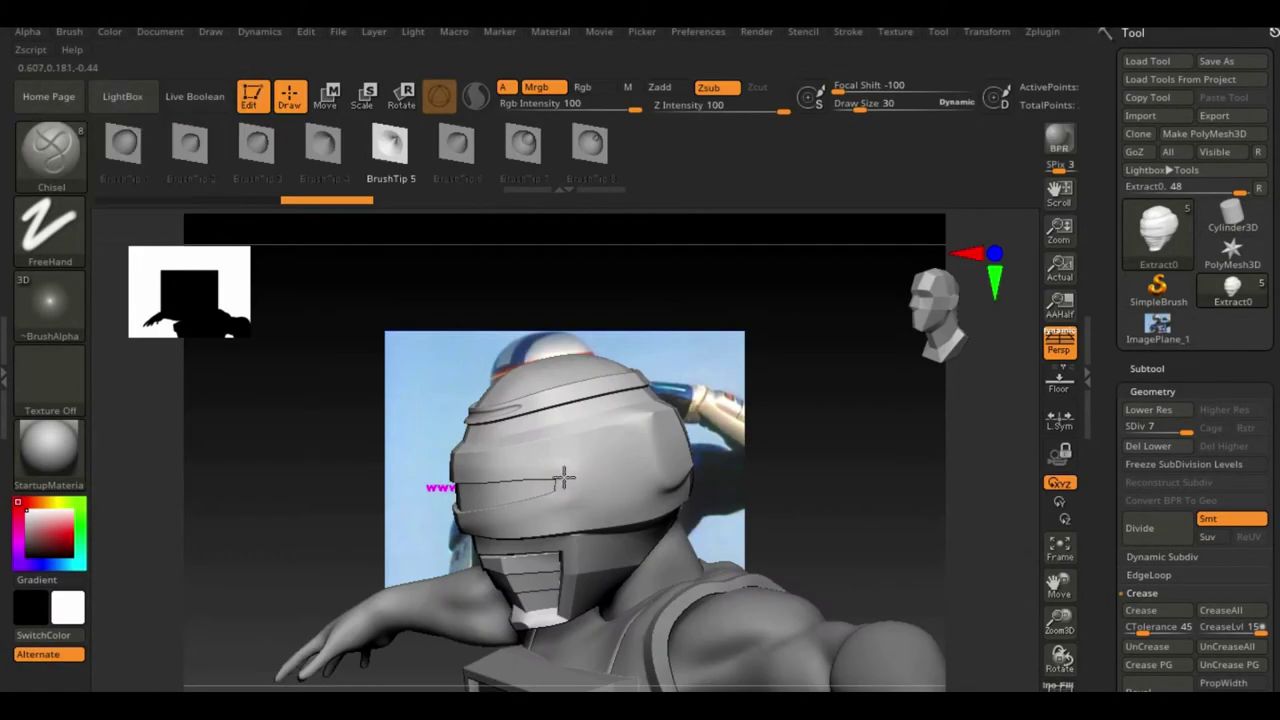
Orbit and zoom around the helmet and body to inspect the figure from several angles
{"action": "right_click_drag", "start_coordinate": [563, 480], "coordinate": [600, 467]}
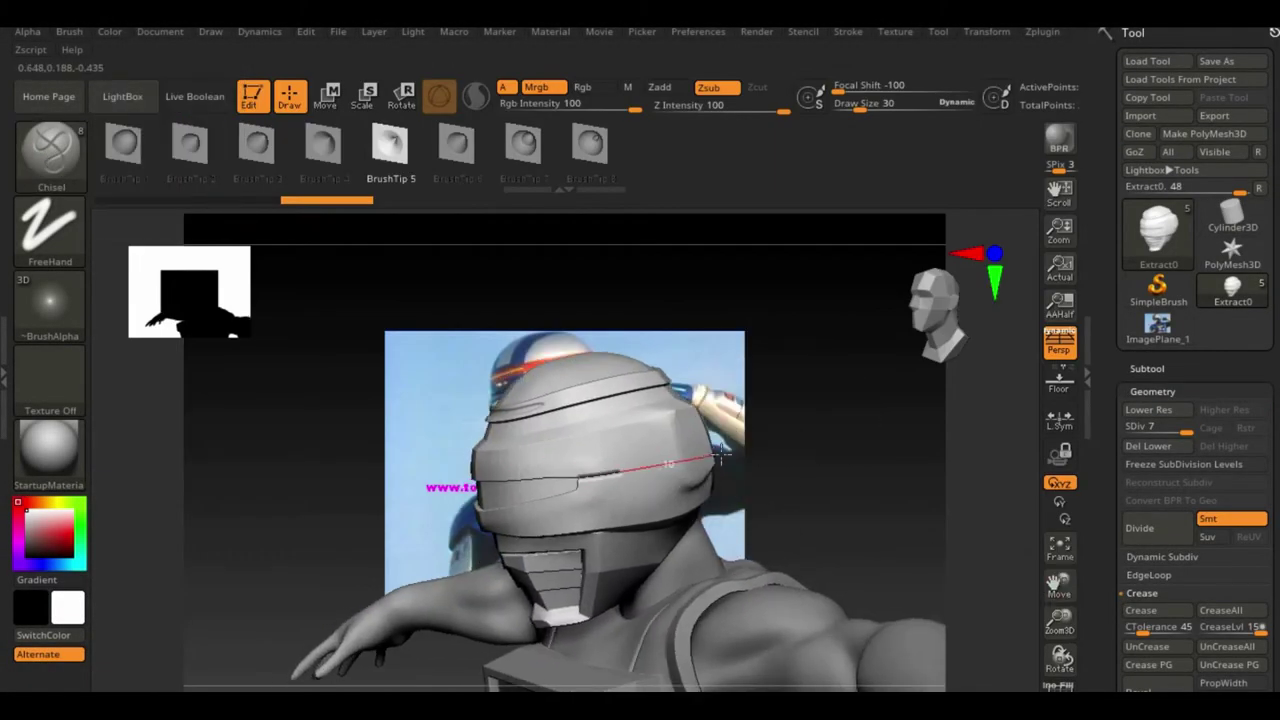
{"action": "right_click_drag", "start_coordinate": [737, 553], "coordinate": [700, 500]}
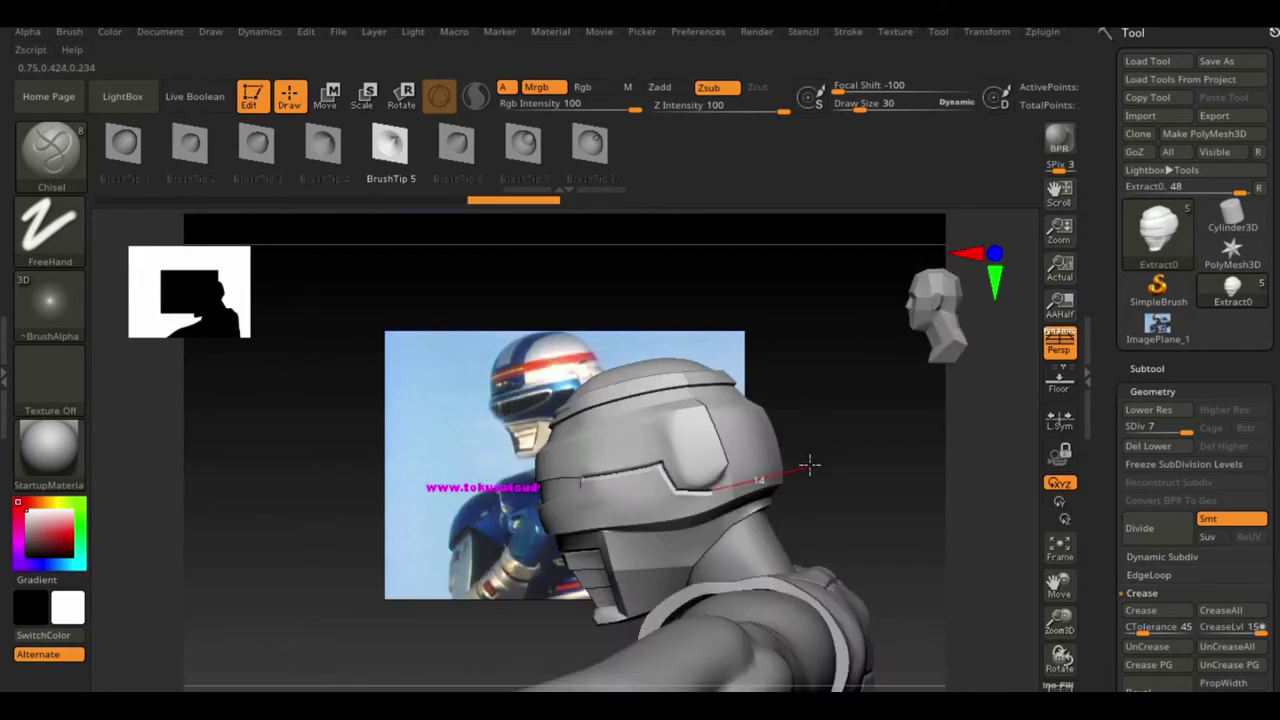
{"action": "mouse_move", "coordinate": [810, 463]}
{"action": "right_mouse_down"}
{"action": "mouse_move", "coordinate": [908, 528]}
{"action": "mouse_move", "coordinate": [733, 490]}
{"action": "right_mouse_up"}
{"action": "mouse_move", "coordinate": [775, 565]}
{"action": "right_mouse_down"}
{"action": "mouse_move", "coordinate": [1006, 443]}
{"action": "mouse_move", "coordinate": [668, 488]}
{"action": "right_mouse_up"}
{"action": "mouse_move", "coordinate": [859, 421]}
{"action": "right_mouse_down"}
{"action": "mouse_move", "coordinate": [716, 393]}
{"action": "mouse_move", "coordinate": [826, 431]}
{"action": "mouse_move", "coordinate": [929, 437]}
{"action": "mouse_move", "coordinate": [636, 545]}
{"action": "right_mouse_up"}
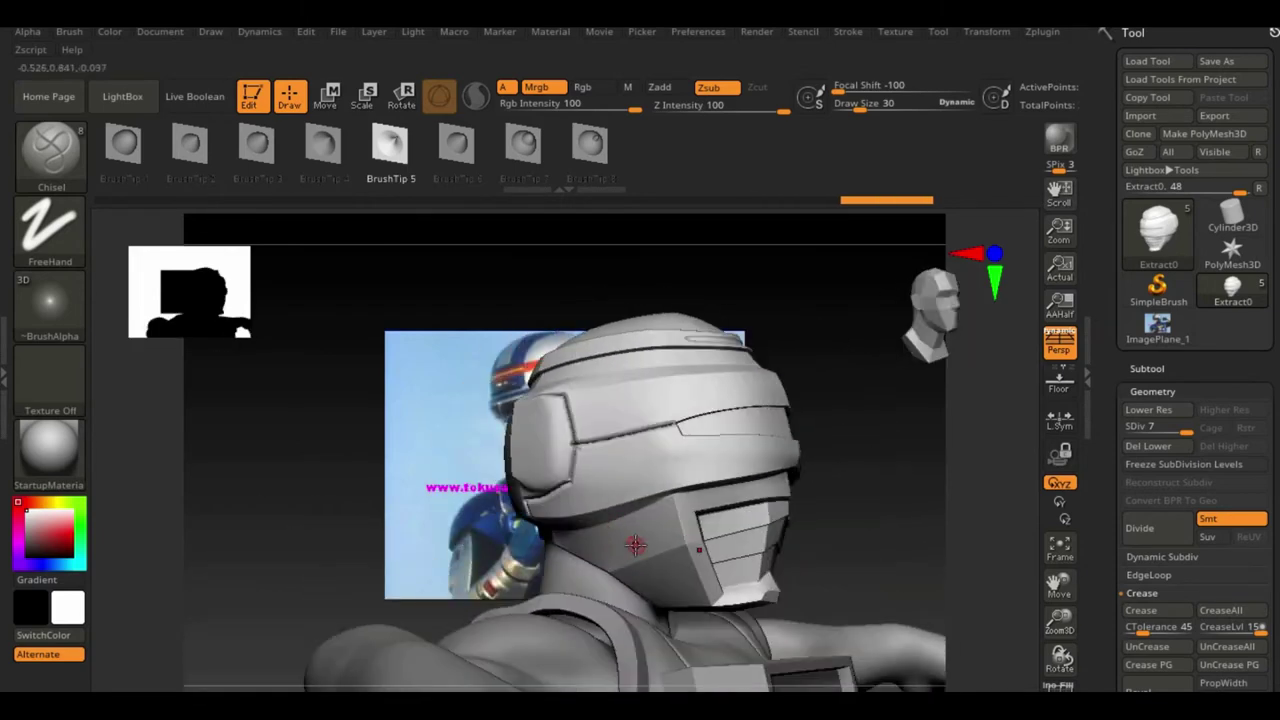
{"action": "right_click_drag", "start_coordinate": [779, 543], "coordinate": [723, 632]}
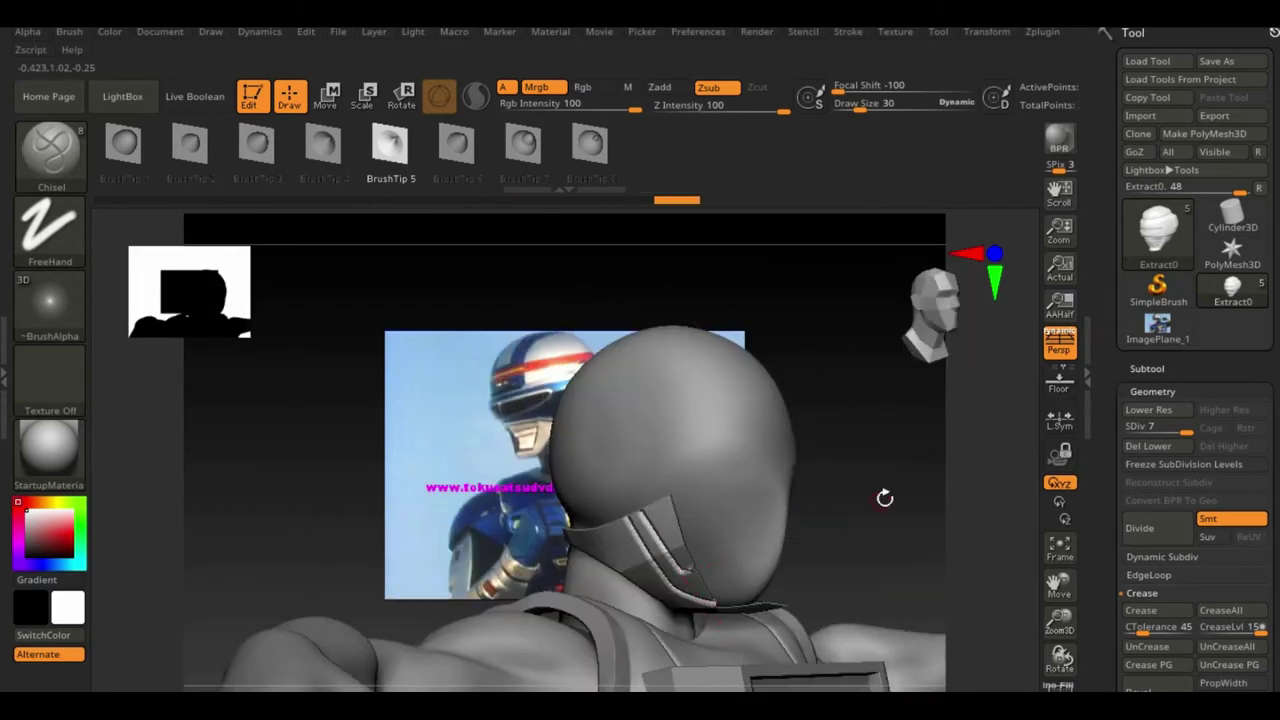
{"action": "mouse_move", "coordinate": [884, 497]}
{"action": "right_mouse_down"}
{"action": "mouse_move", "coordinate": [586, 674]}
{"action": "mouse_move", "coordinate": [560, 449]}
{"action": "mouse_move", "coordinate": [578, 535]}
{"action": "right_mouse_up"}
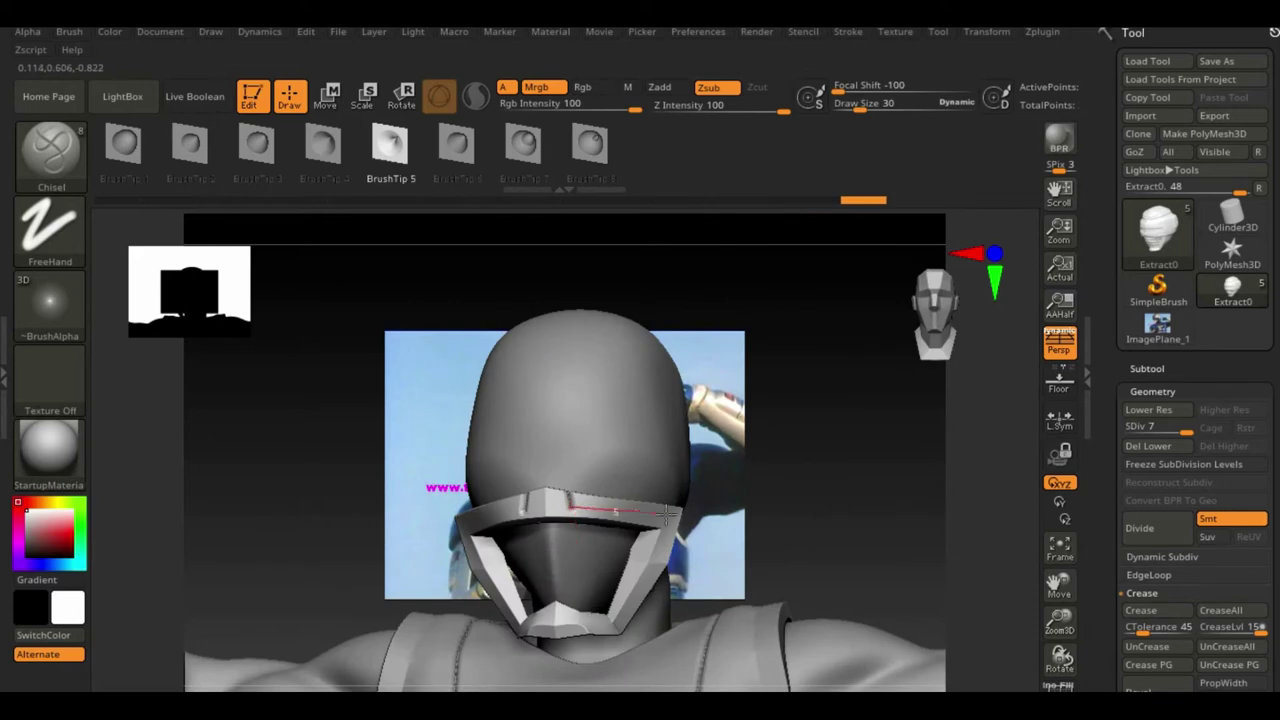
{"action": "mouse_move", "coordinate": [835, 460]}
{"action": "right_mouse_down"}
{"action": "mouse_move", "coordinate": [914, 457]}
{"action": "mouse_move", "coordinate": [690, 545]}
{"action": "right_mouse_up"}
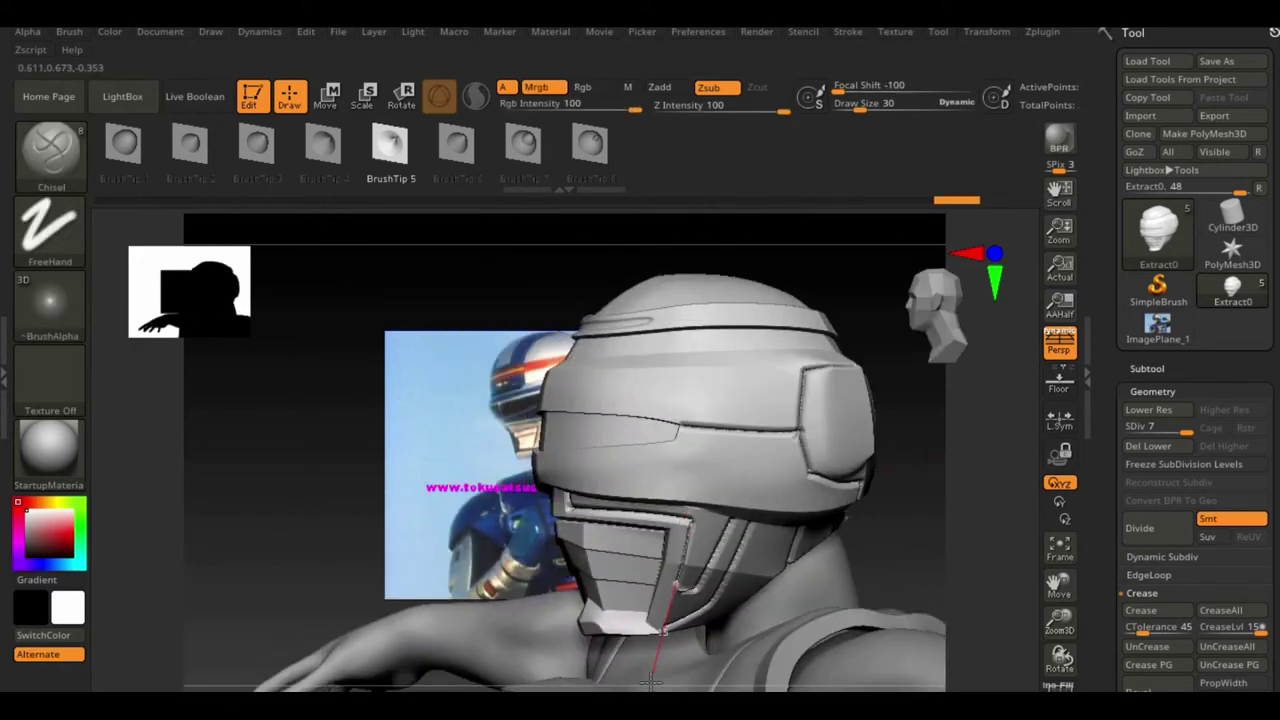
{"action": "mouse_move", "coordinate": [652, 680]}
{"action": "right_mouse_down"}
{"action": "mouse_move", "coordinate": [991, 506]}
{"action": "mouse_move", "coordinate": [771, 466]}
{"action": "mouse_move", "coordinate": [771, 437]}
{"action": "mouse_move", "coordinate": [901, 518]}
{"action": "mouse_move", "coordinate": [674, 478]}
{"action": "right_mouse_up"}
{"action": "right_click_drag", "start_coordinate": [777, 553], "coordinate": [651, 390]}
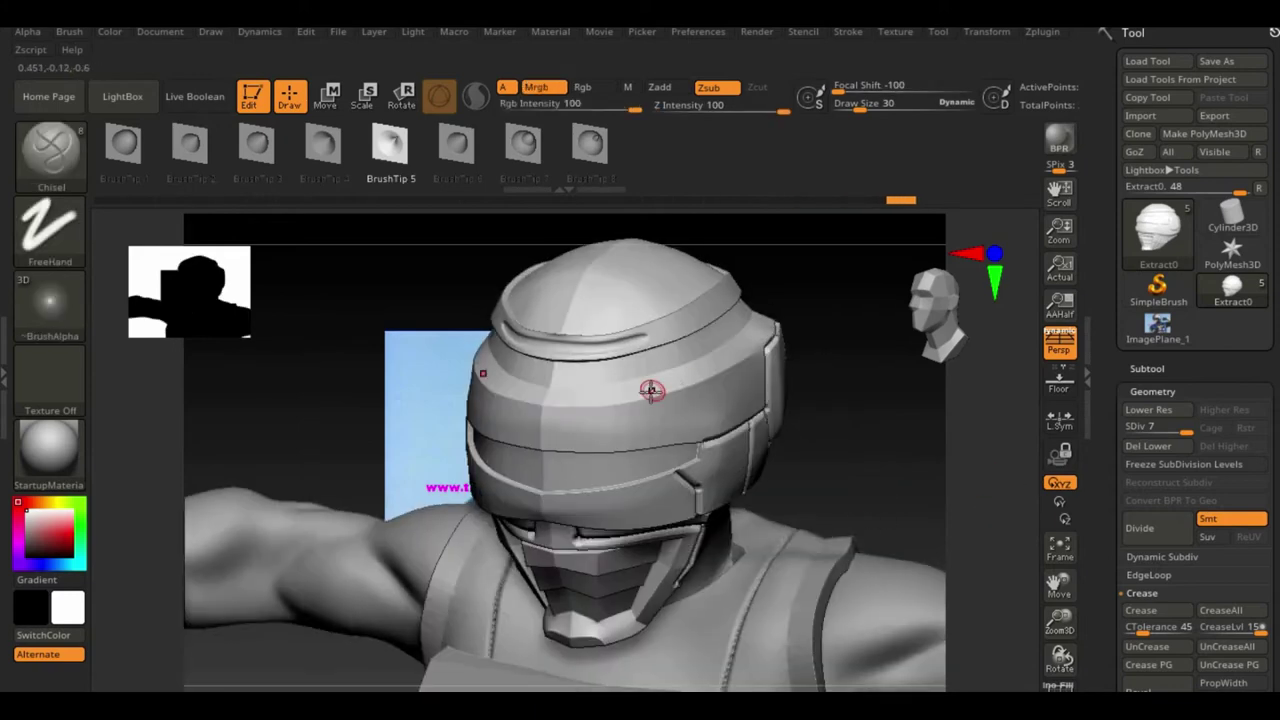
{"action": "mouse_move", "coordinate": [686, 538]}
{"action": "right_mouse_down"}
{"action": "mouse_move", "coordinate": [980, 543]}
{"action": "mouse_move", "coordinate": [893, 600]}
{"action": "right_mouse_up"}
{"action": "mouse_move", "coordinate": [650, 450]}
{"action": "right_mouse_down", "text": "alt"}
{"action": "mouse_move", "coordinate": [760, 330]}
{"action": "mouse_move", "coordinate": [802, 307]}
{"action": "right_mouse_up", "text": "alt"}
{"action": "right_click_drag", "start_coordinate": [864, 179], "coordinate": [800, 598]}
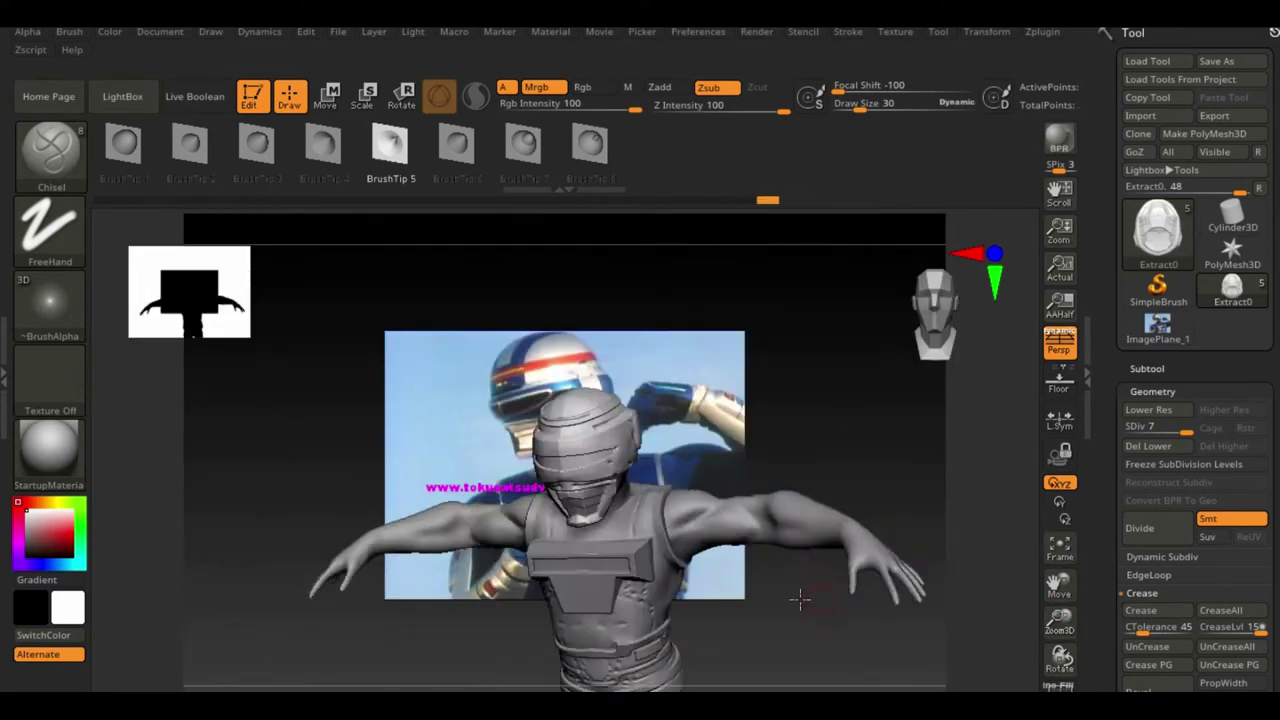
{"action": "right_click_drag", "start_coordinate": [929, 555], "coordinate": [648, 478]}
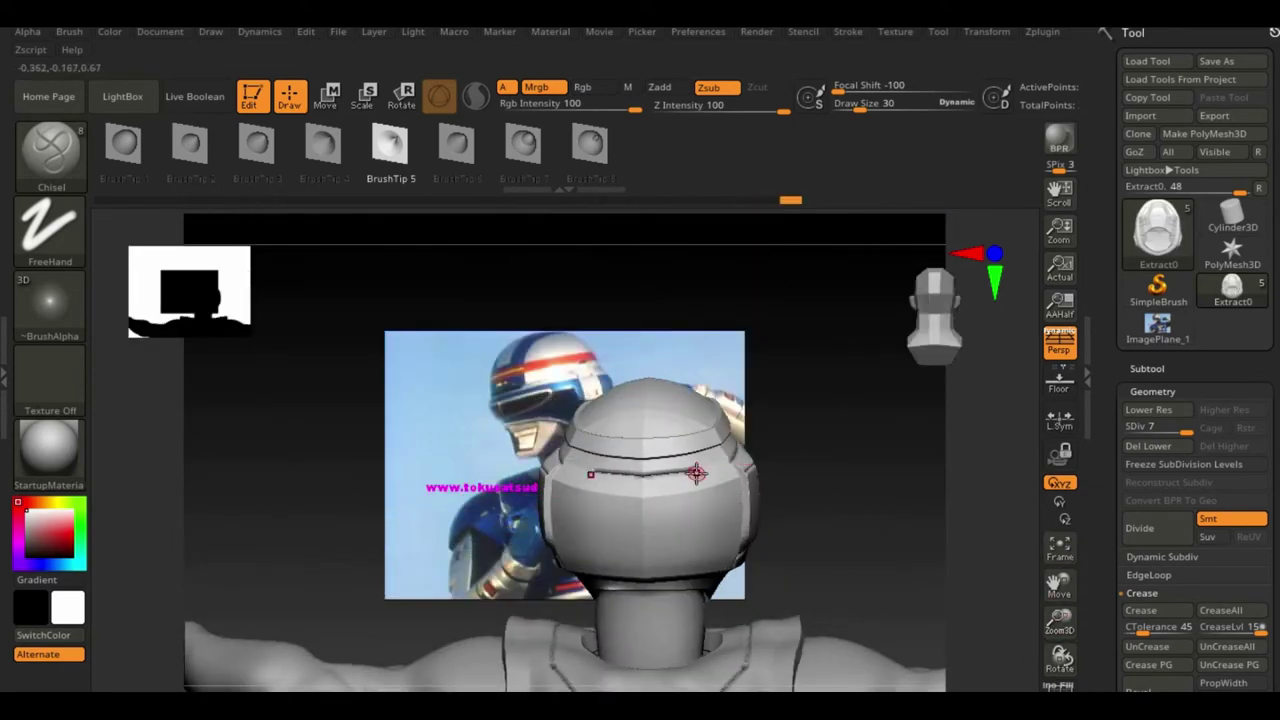
{"action": "right_click_drag", "start_coordinate": [660, 686], "coordinate": [700, 483]}
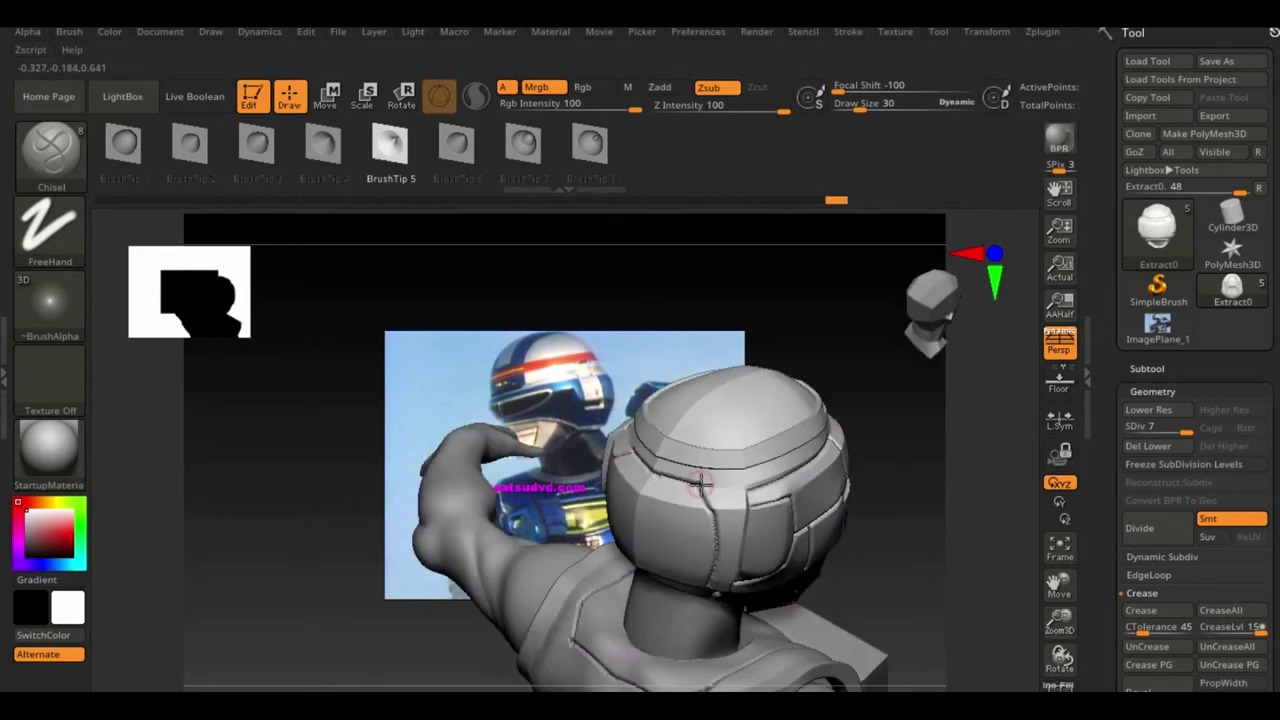
{"action": "mouse_move", "coordinate": [843, 492]}
{"action": "right_mouse_down"}
{"action": "mouse_move", "coordinate": [917, 543]}
{"action": "mouse_move", "coordinate": [500, 480]}
{"action": "mouse_move", "coordinate": [100, 457]}
{"action": "right_mouse_up"}
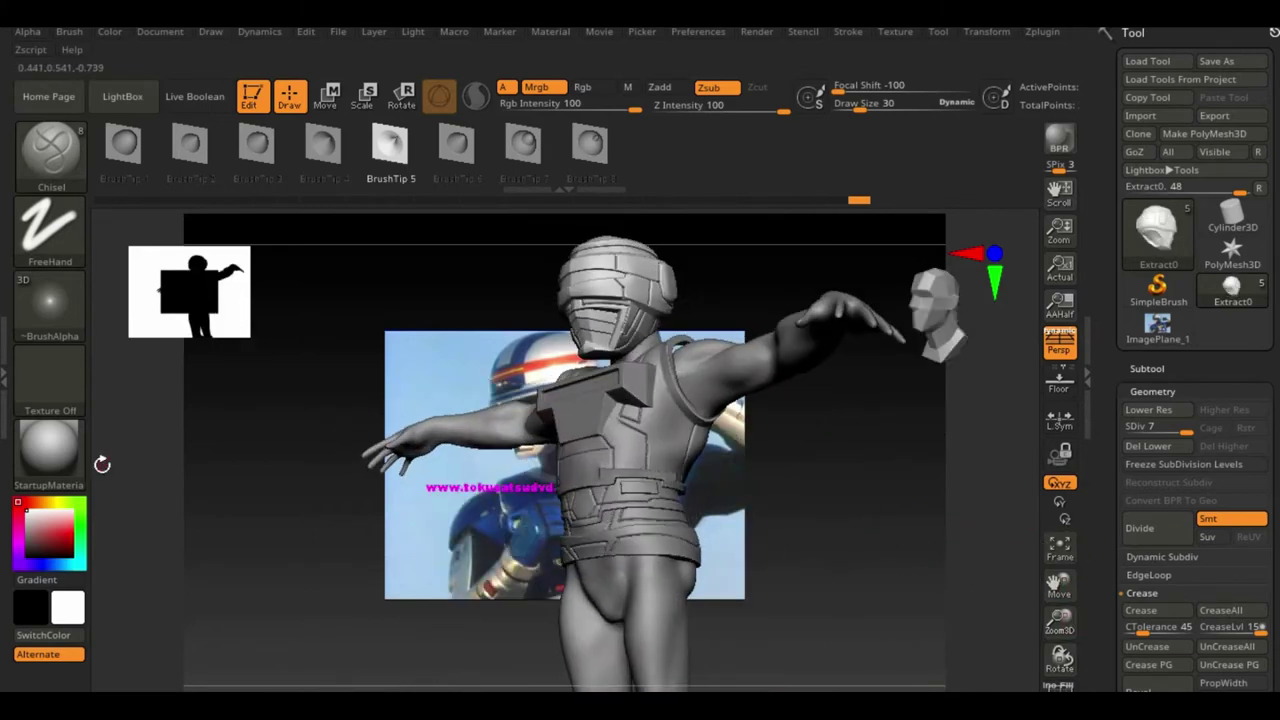
Apply the ToyPlastic material, then switch the figure to Silver and check it
{"action": "left_click", "coordinate": [49, 447]}
{"action": "left_click", "coordinate": [537, 612]}
{"action": "mouse_move", "coordinate": [257, 591]}
{"action": "right_mouse_down"}
{"action": "mouse_move", "coordinate": [897, 543]}
{"action": "mouse_move", "coordinate": [700, 500]}
{"action": "right_mouse_up"}
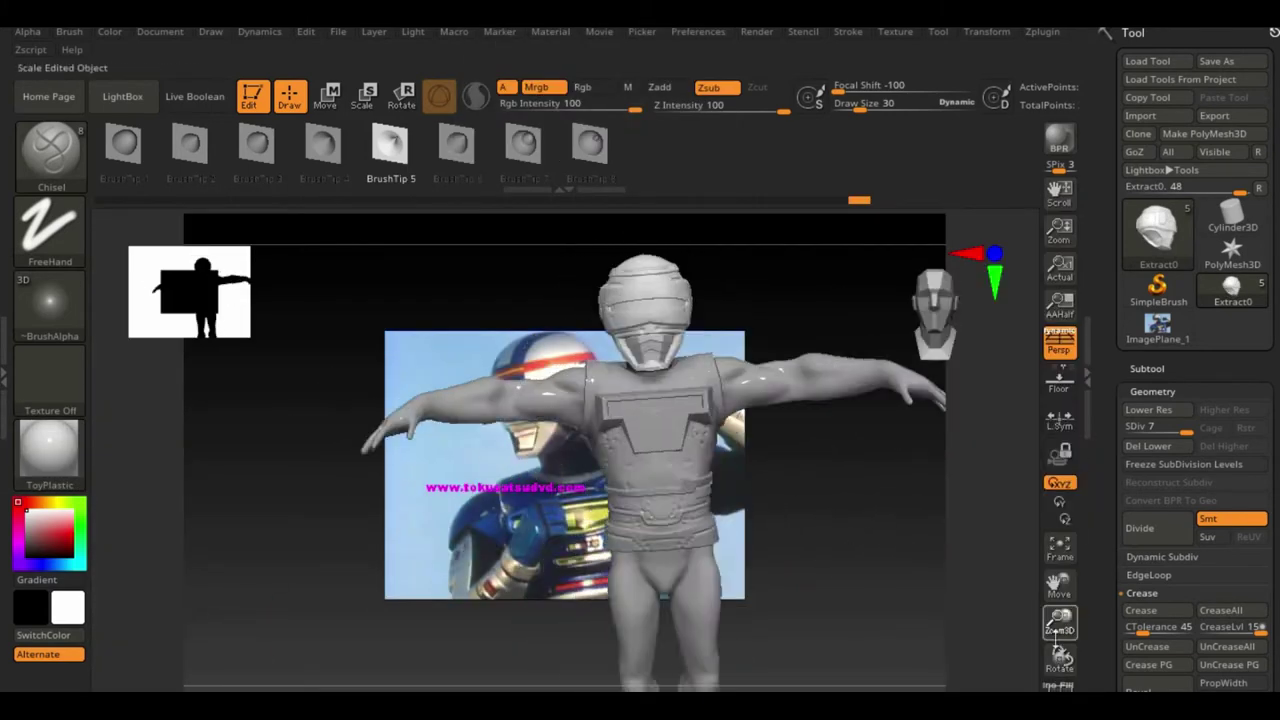
{"action": "left_click", "coordinate": [49, 447]}
{"action": "left_click", "coordinate": [814, 466]}
{"action": "right_click_drag", "start_coordinate": [814, 466], "coordinate": [920, 545]}
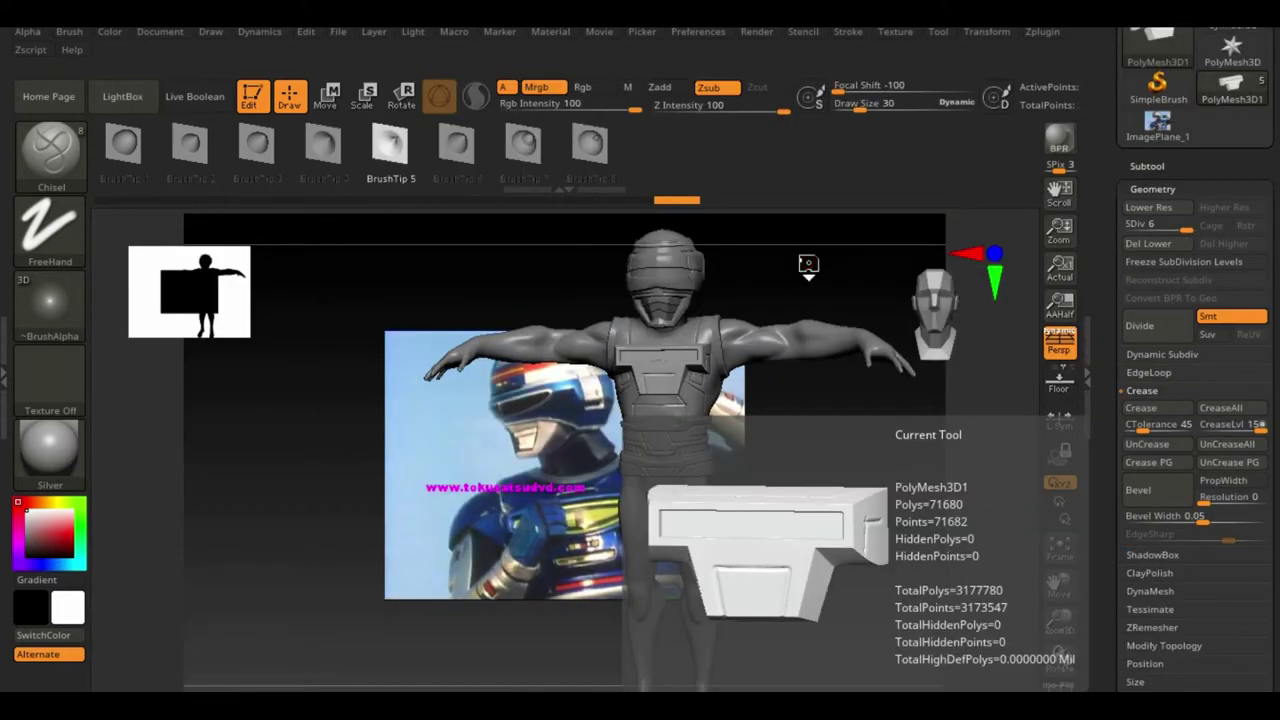
{"action": "left_click_drag", "start_coordinate": [808, 264], "coordinate": [862, 479]}
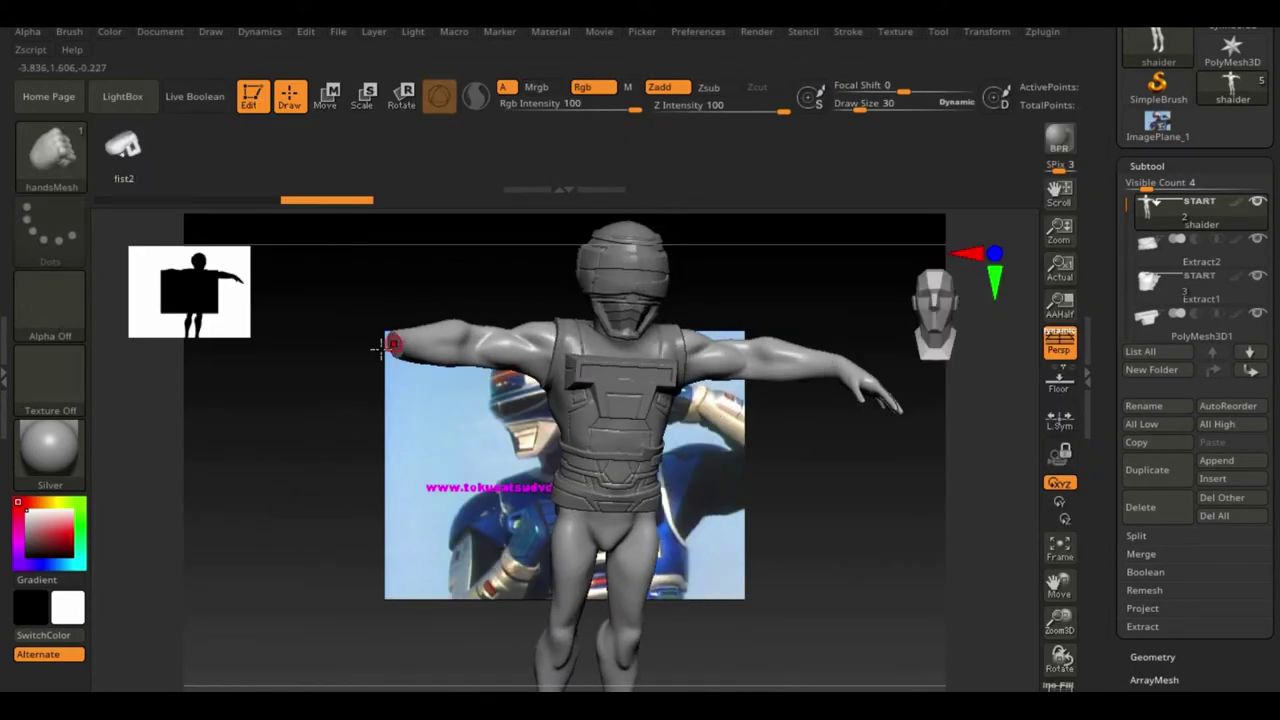
Move and fit the inserted fist onto the left wrist with the Transpose gizmo
{"action": "key", "text": "w"}
{"action": "mouse_move", "coordinate": [480, 343]}
{"action": "left_mouse_down"}
{"action": "mouse_move", "coordinate": [371, 537]}
{"action": "mouse_move", "coordinate": [330, 420]}
{"action": "mouse_move", "coordinate": [257, 357]}
{"action": "mouse_move", "coordinate": [483, 511]}
{"action": "mouse_move", "coordinate": [371, 514]}
{"action": "mouse_move", "coordinate": [448, 408]}
{"action": "left_mouse_up"}
{"action": "left_click_drag", "start_coordinate": [694, 458], "coordinate": [395, 330]}
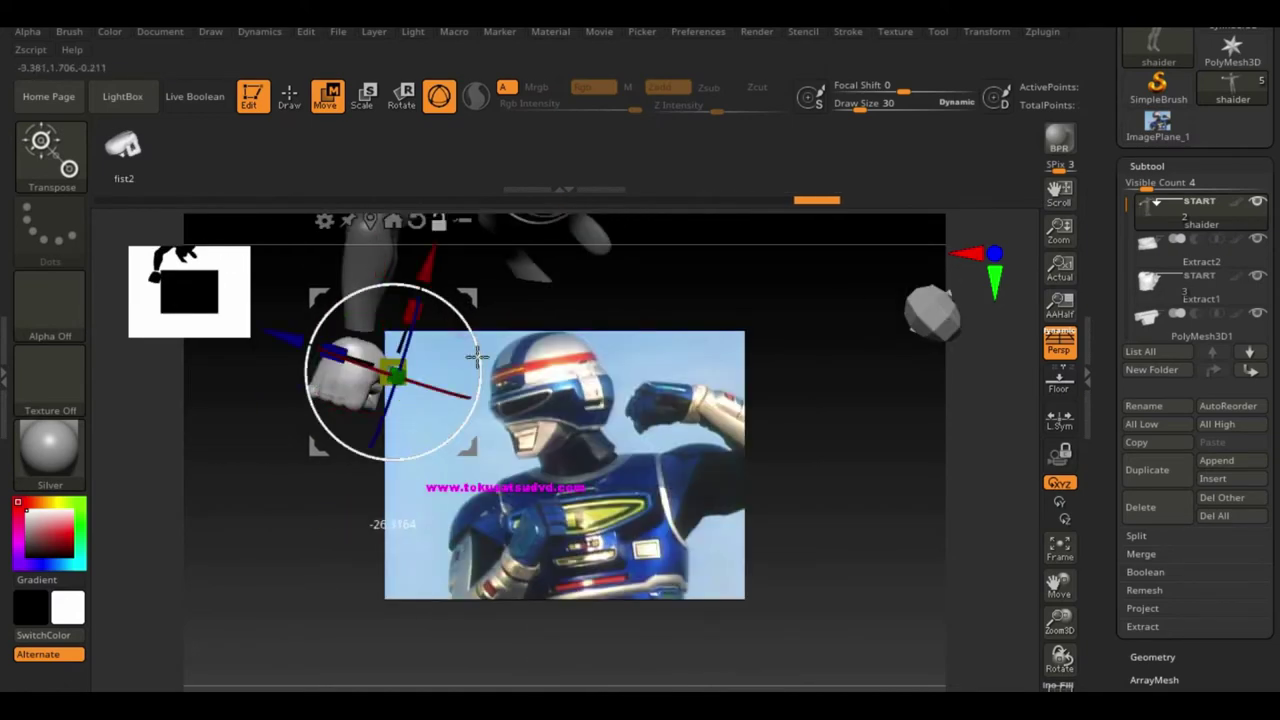
{"action": "mouse_move", "coordinate": [517, 311]}
{"action": "left_mouse_down"}
{"action": "mouse_move", "coordinate": [726, 309]}
{"action": "mouse_move", "coordinate": [493, 313]}
{"action": "left_mouse_up"}
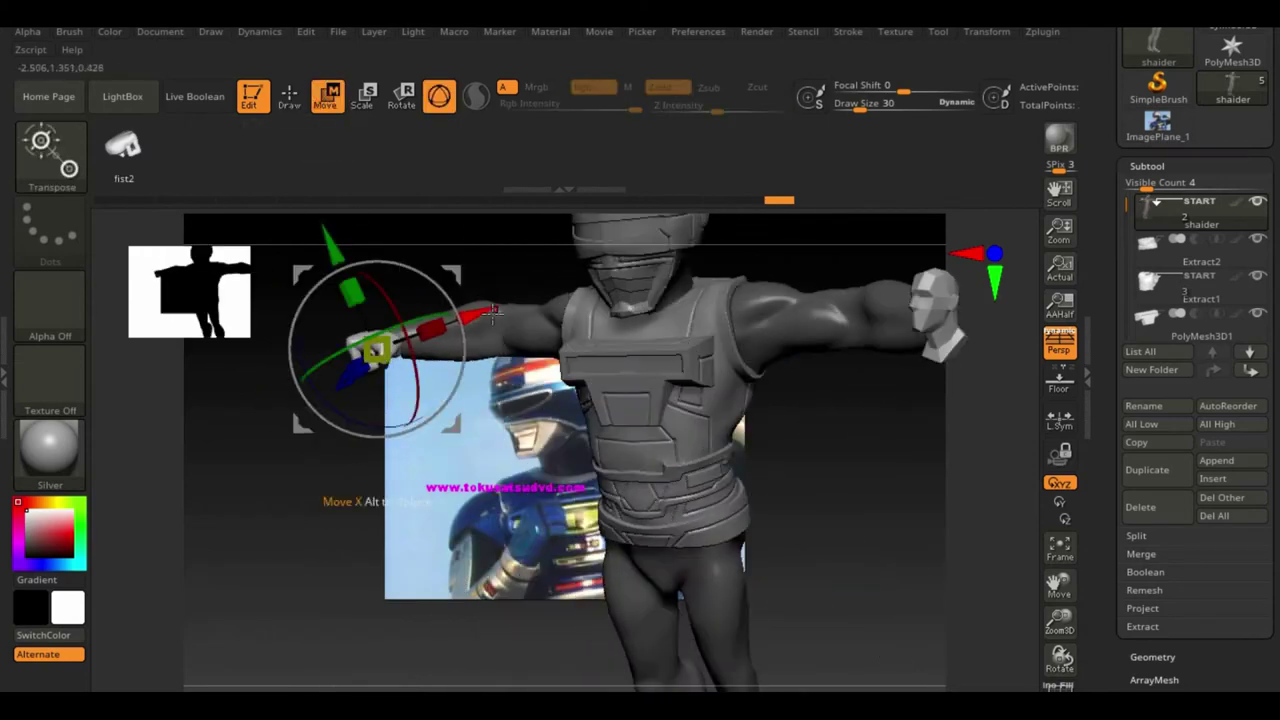
{"action": "mouse_move", "coordinate": [265, 588]}
{"action": "left_mouse_down"}
{"action": "mouse_move", "coordinate": [277, 420]}
{"action": "mouse_move", "coordinate": [323, 466]}
{"action": "left_mouse_up"}
{"action": "key", "text": "w"}
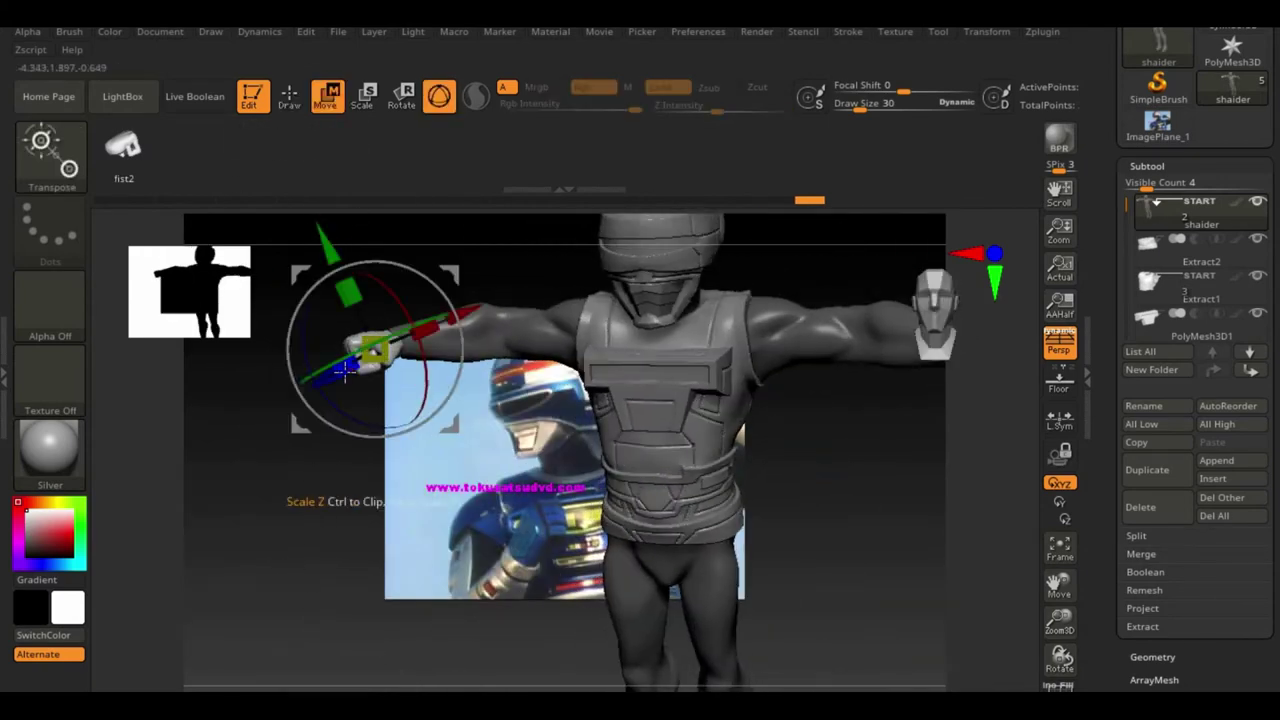
{"action": "mouse_move", "coordinate": [466, 316]}
{"action": "left_mouse_down"}
{"action": "mouse_move", "coordinate": [601, 338]}
{"action": "mouse_move", "coordinate": [497, 497]}
{"action": "left_mouse_up"}
Check the fist's placement from another angle and select the Move brush
{"action": "key", "text": "q"}
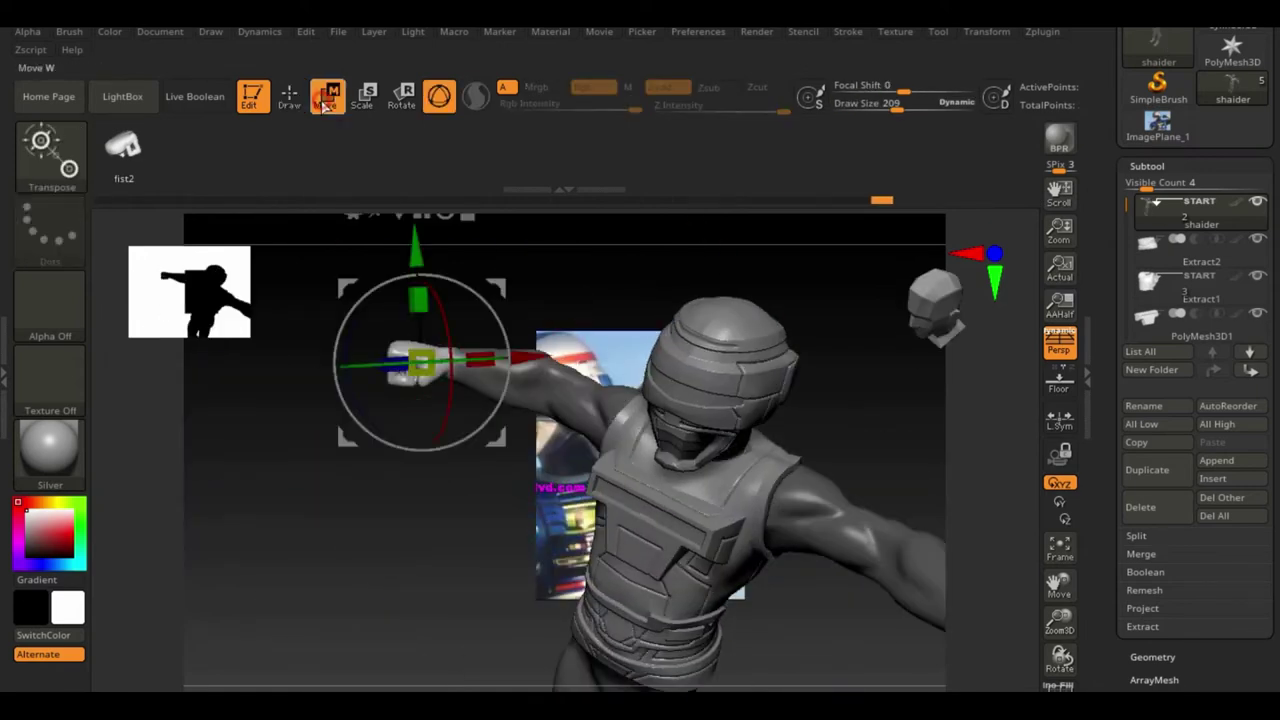
{"action": "mouse_move", "coordinate": [300, 500]}
{"action": "left_mouse_down"}
{"action": "mouse_move", "coordinate": [329, 443]}
{"action": "mouse_move", "coordinate": [409, 517]}
{"action": "mouse_move", "coordinate": [294, 377]}
{"action": "mouse_move", "coordinate": [250, 380]}
{"action": "mouse_move", "coordinate": [343, 357]}
{"action": "mouse_move", "coordinate": [297, 323]}
{"action": "mouse_move", "coordinate": [594, 380]}
{"action": "mouse_move", "coordinate": [947, 413]}
{"action": "left_mouse_up"}
{"action": "key", "text": "q"}
{"action": "key", "text": "b"}
{"action": "key", "text": "m"}
{"action": "key", "text": "v"}
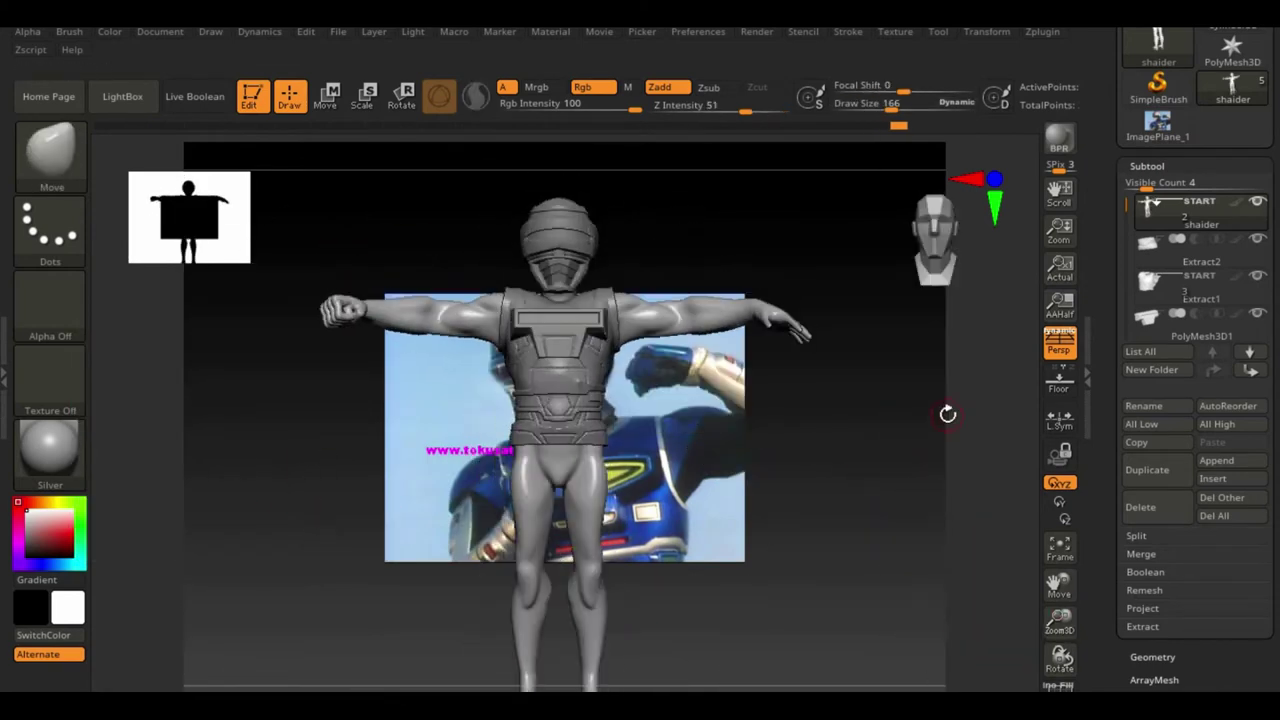
Mirror And Weld the fist onto the other arm under Modify Topology
{"action": "left_click", "coordinate": [1152, 657]}
{"action": "left_click", "coordinate": [1164, 337]}
{"action": "left_click", "coordinate": [1162, 391]}
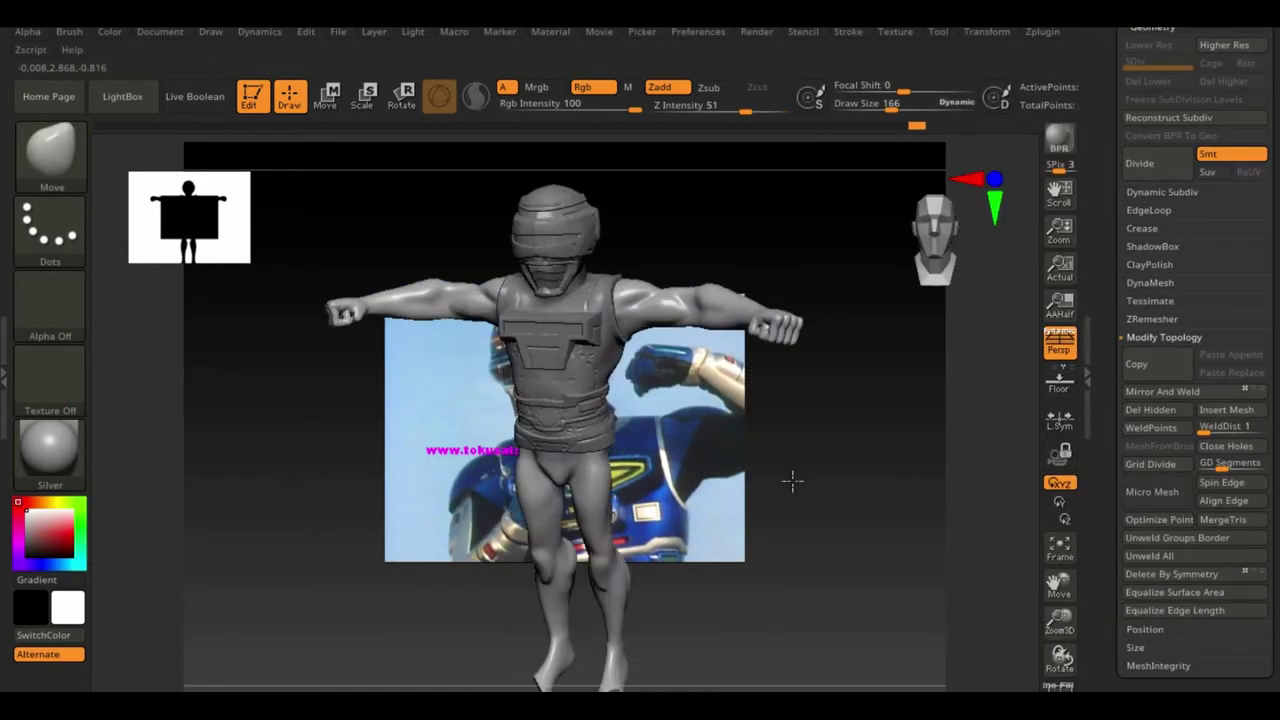
Mask the forearm with MaskPen in preparation for extraction
{"action": "mouse_move", "coordinate": [792, 481]}
{"action": "left_mouse_down"}
{"action": "mouse_move", "coordinate": [1094, 557]}
{"action": "mouse_move", "coordinate": [920, 500]}
{"action": "mouse_move", "coordinate": [785, 358]}
{"action": "mouse_move", "coordinate": [943, 451]}
{"action": "mouse_move", "coordinate": [849, 429]}
{"action": "left_mouse_up"}
{"action": "key", "text": "ctrl"}
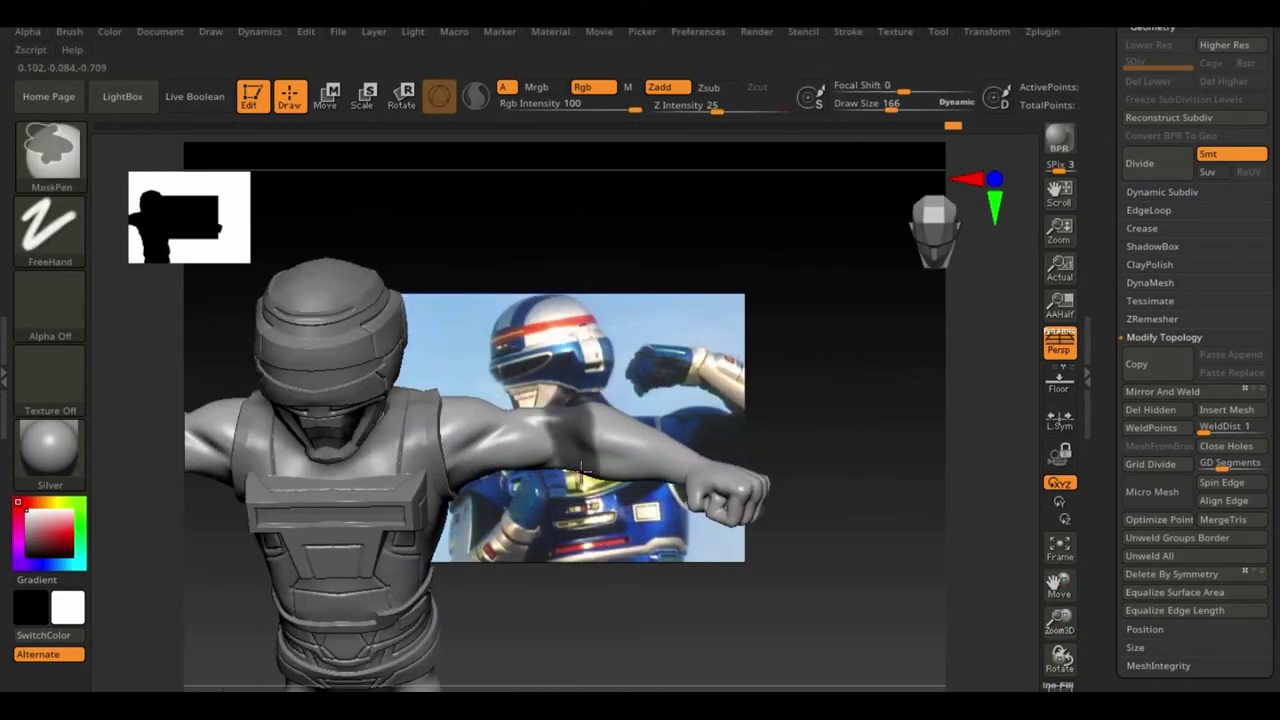
{"action": "mouse_move", "coordinate": [677, 457]}
{"action": "left_mouse_down"}
{"action": "mouse_move", "coordinate": [808, 478]}
{"action": "mouse_move", "coordinate": [397, 226]}
{"action": "mouse_move", "coordinate": [600, 300]}
{"action": "mouse_move", "coordinate": [871, 429]}
{"action": "mouse_move", "coordinate": [429, 449]}
{"action": "mouse_move", "coordinate": [597, 587]}
{"action": "mouse_move", "coordinate": [970, 457]}
{"action": "mouse_move", "coordinate": [766, 479]}
{"action": "left_mouse_up"}
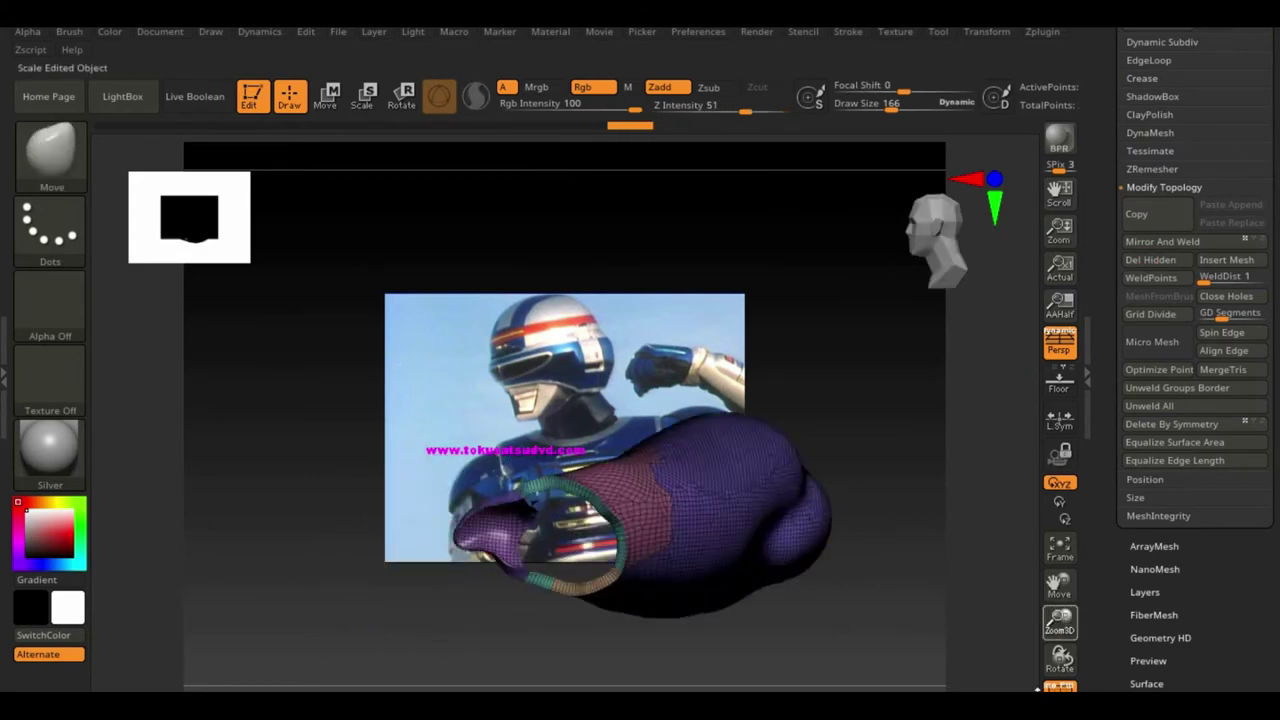
ZRemesh the extracted forearm sleeve at Half density, then select the ZModeler brush
{"action": "left_click_drag", "start_coordinate": [600, 560], "coordinate": [320, 469]}
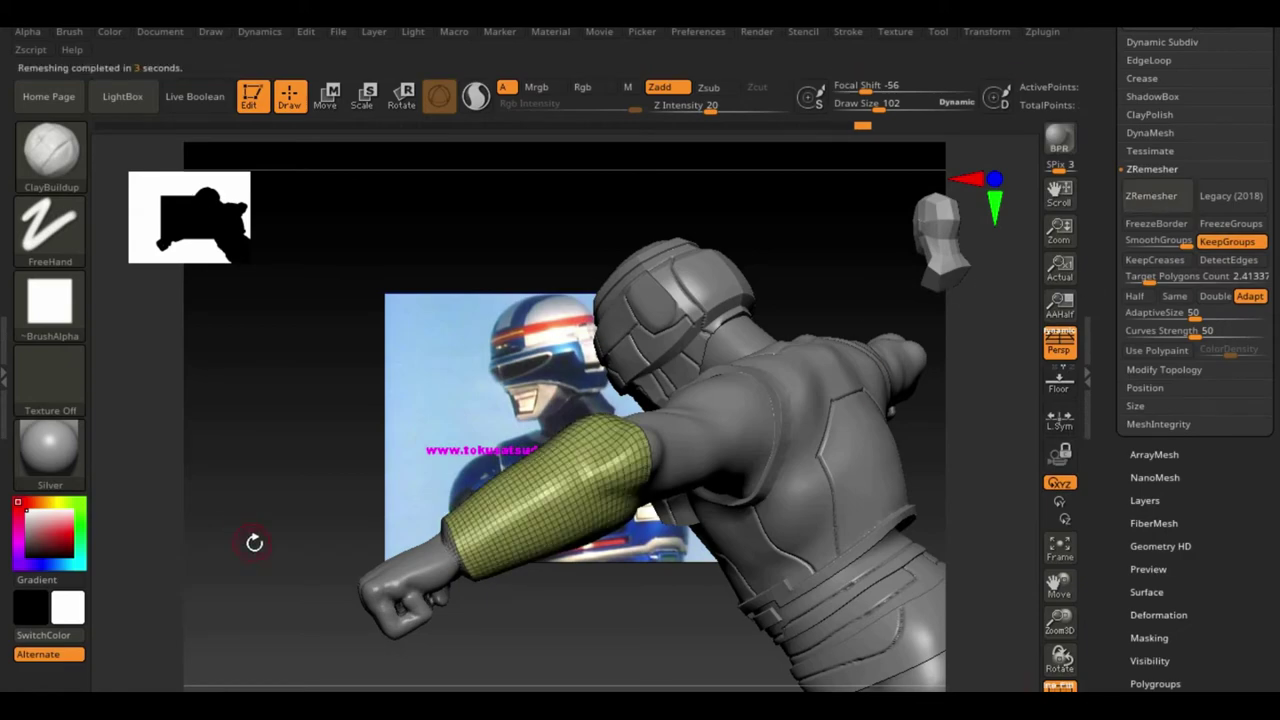
{"action": "left_click", "coordinate": [1157, 205]}
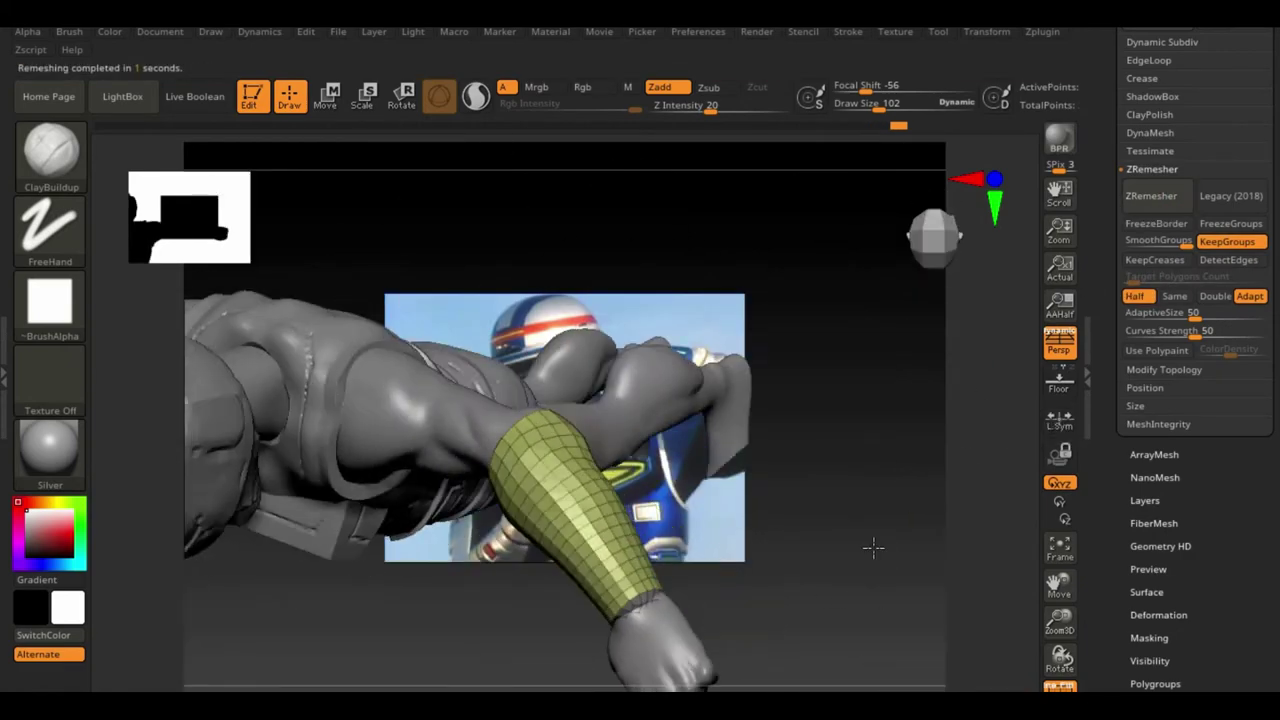
{"action": "left_click_drag", "start_coordinate": [871, 543], "coordinate": [837, 351]}
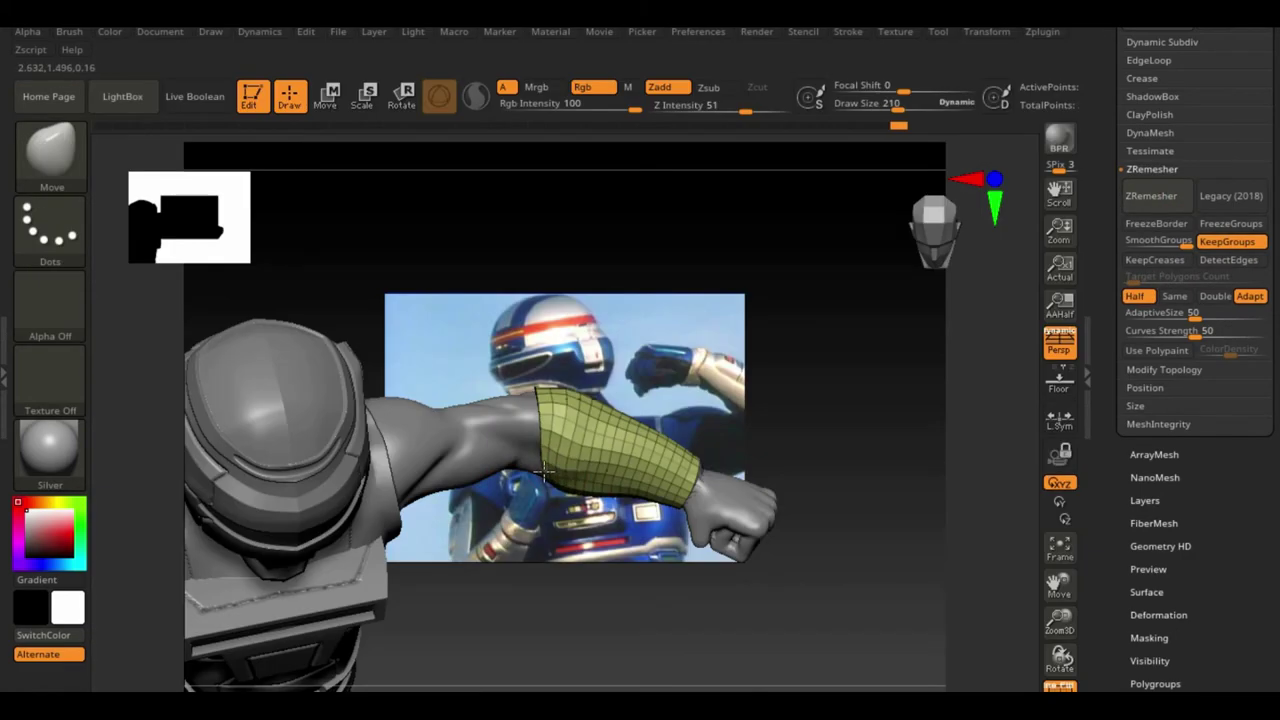
{"action": "left_click", "coordinate": [55, 160]}
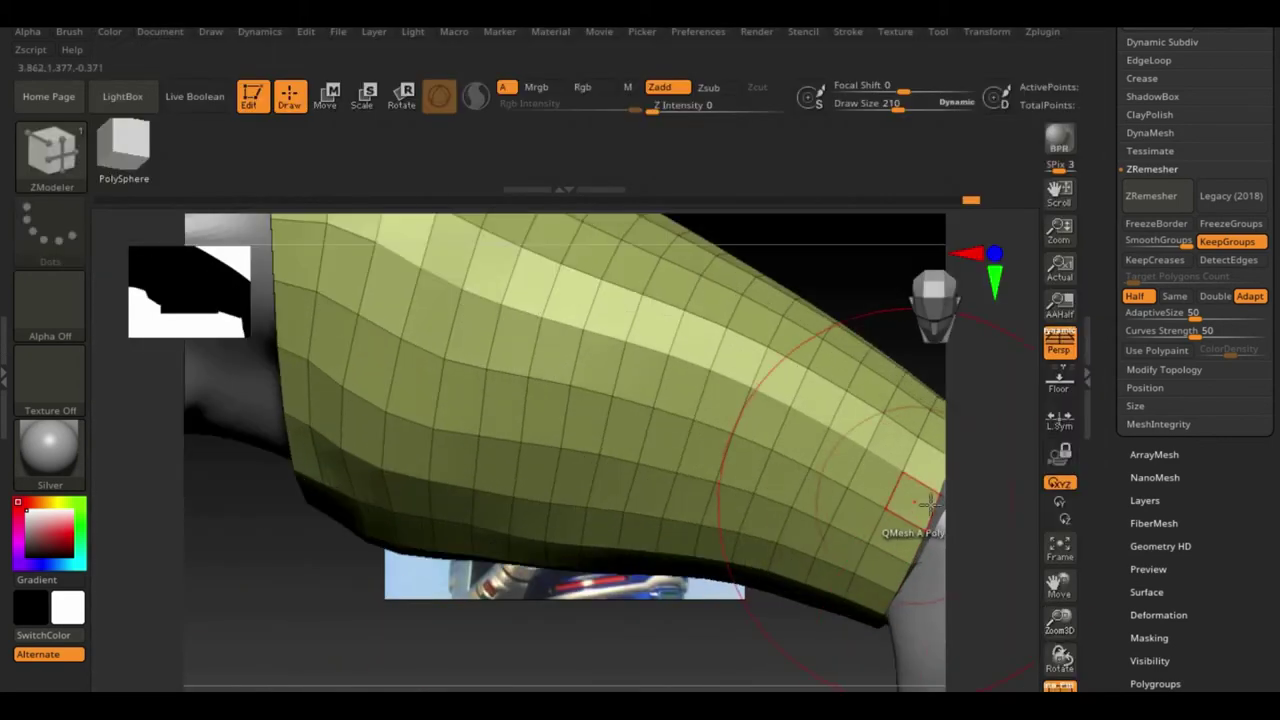
Extrude a thick rim along the sleeve's flat open borders
{"action": "key", "text": "space"}
{"action": "left_click", "coordinate": [975, 358]}
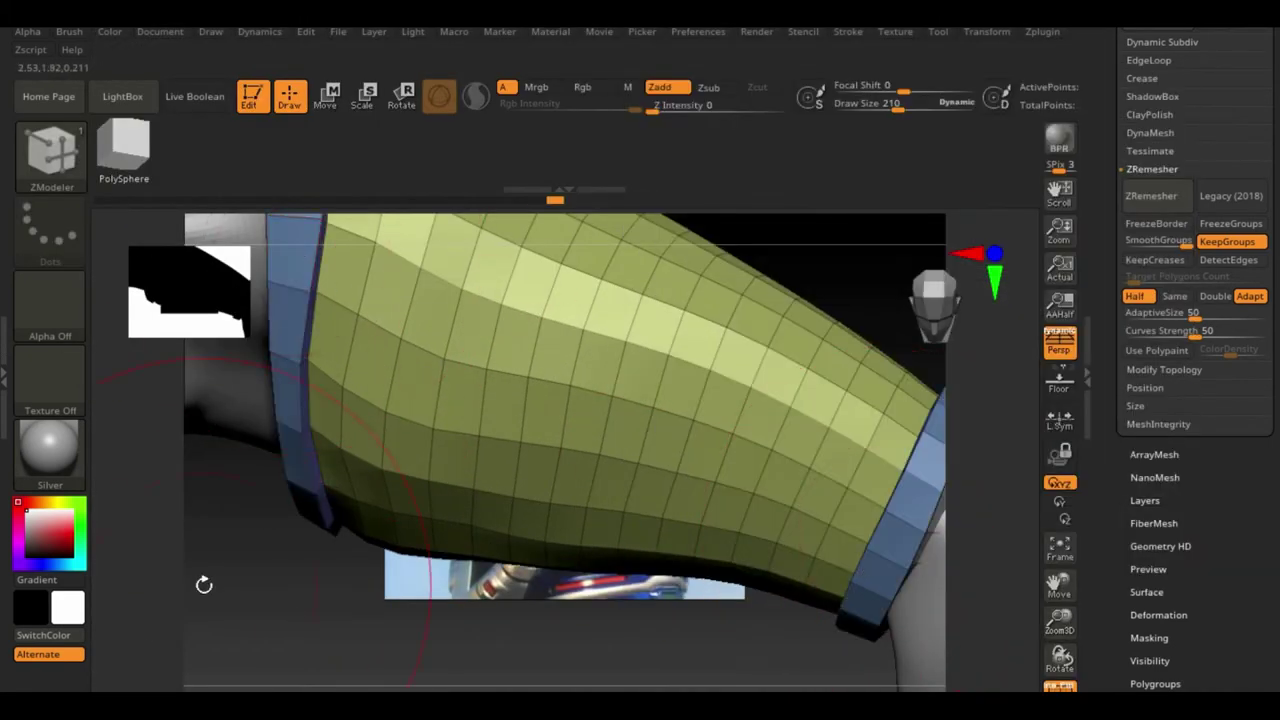
{"action": "left_click_drag", "start_coordinate": [203, 585], "coordinate": [893, 371]}
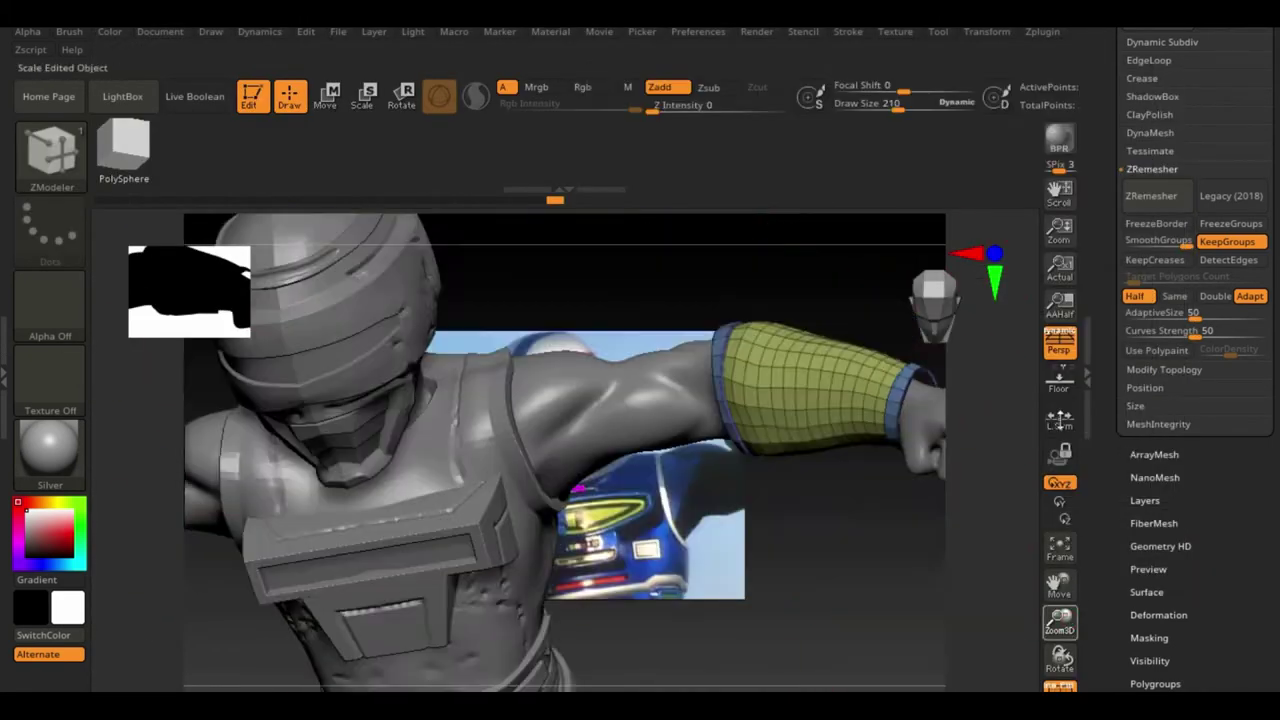
{"action": "key", "text": "w"}
{"action": "key", "text": "b"}
{"action": "left_click", "coordinate": [590, 503]}
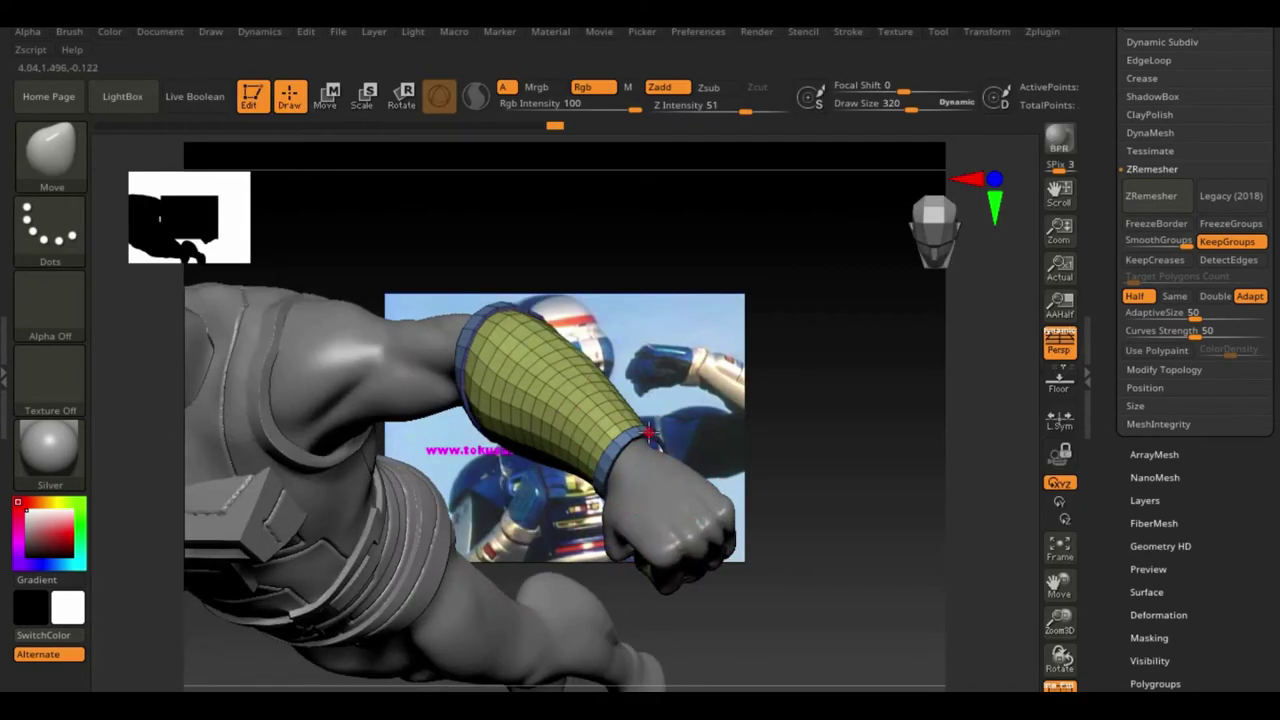
Crease the armband's complete edge loops with ZModeler
{"action": "key", "text": "b"}
{"action": "key", "text": "z"}
{"action": "key", "text": "m"}
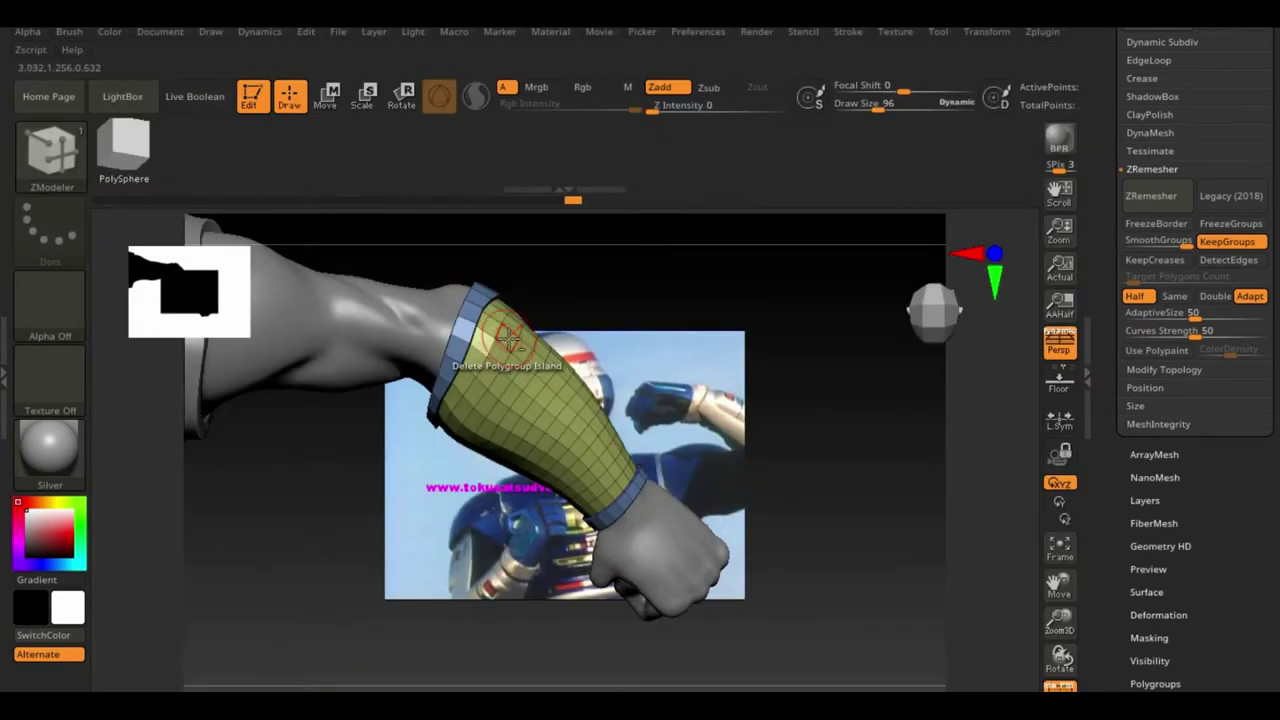
{"action": "left_click_drag", "start_coordinate": [575, 250], "coordinate": [322, 95]}
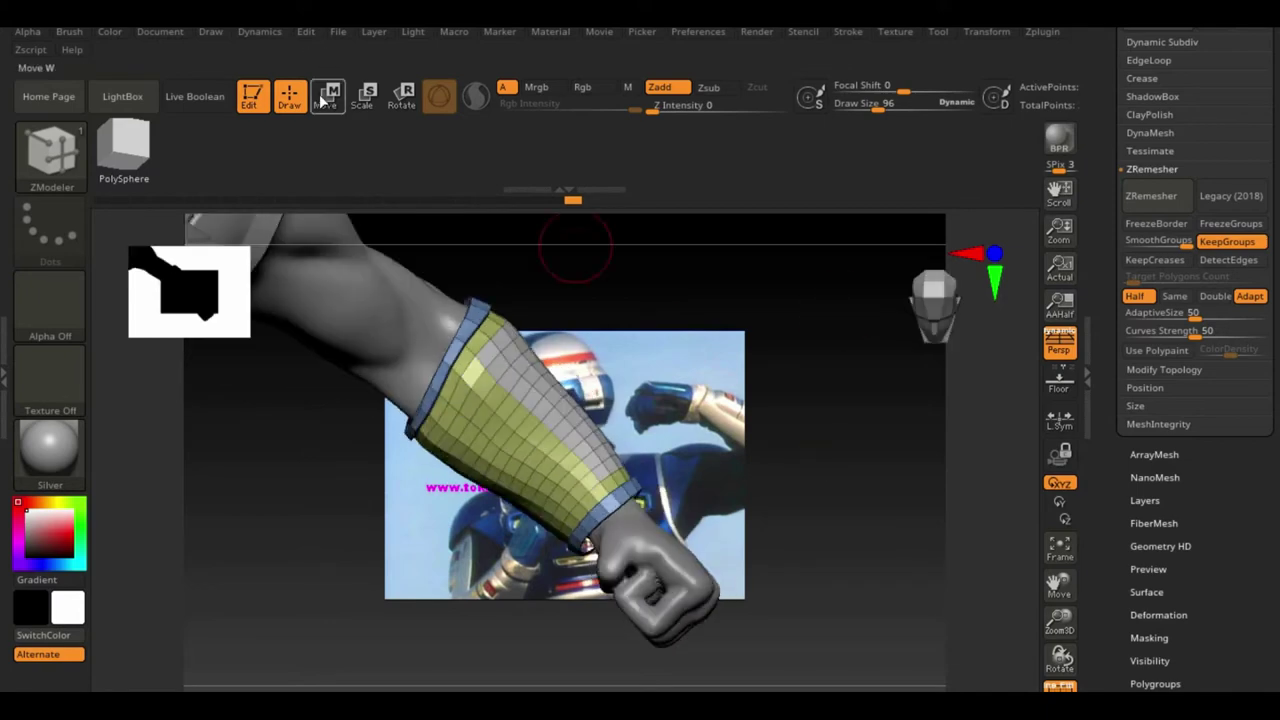
{"action": "key", "text": "space"}
{"action": "key", "text": "space"}
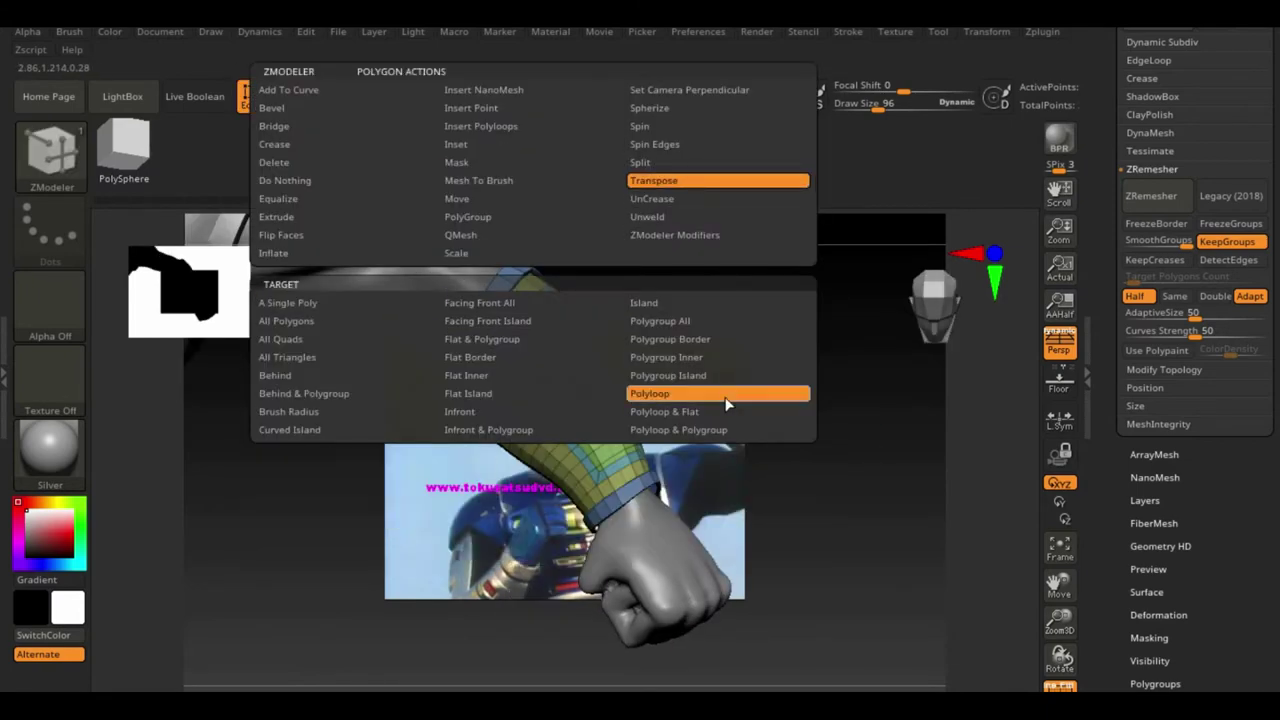
{"action": "key", "text": "w"}
{"action": "left_click_drag", "start_coordinate": [814, 459], "coordinate": [460, 337]}
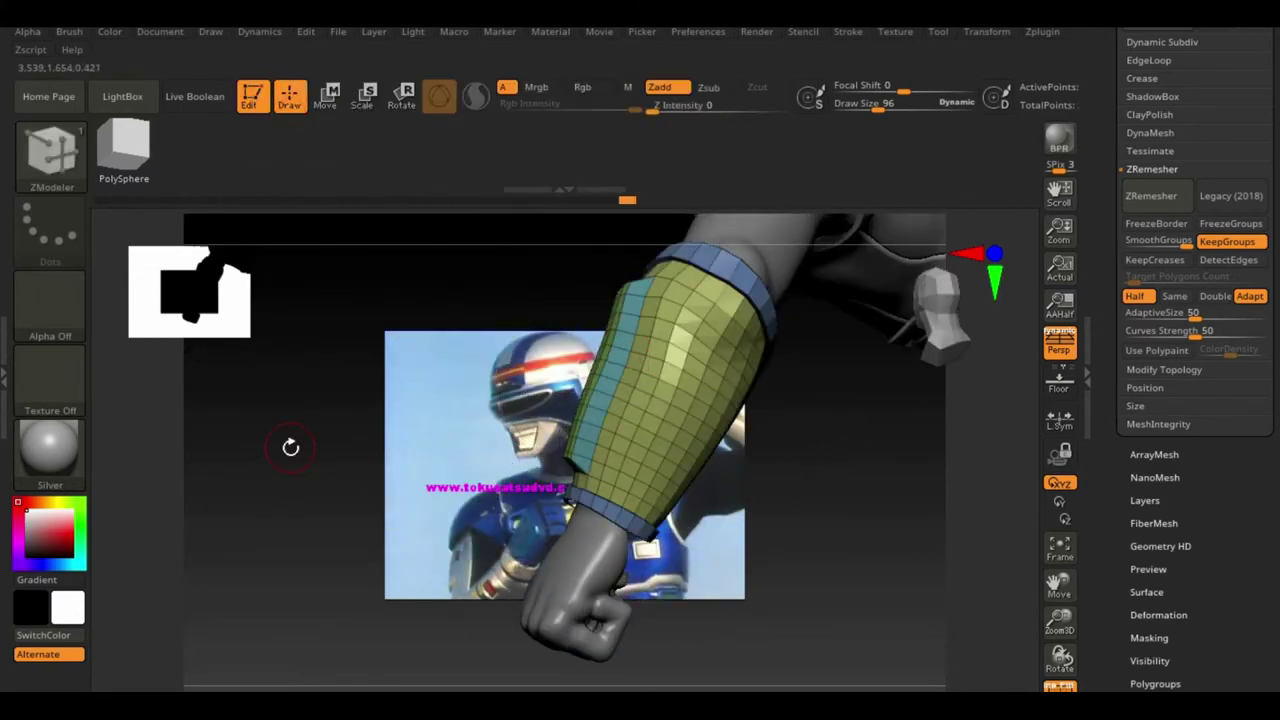
{"action": "left_click_drag", "start_coordinate": [290, 447], "coordinate": [513, 381]}
{"action": "key", "text": "space"}
{"action": "left_click", "coordinate": [297, 294]}
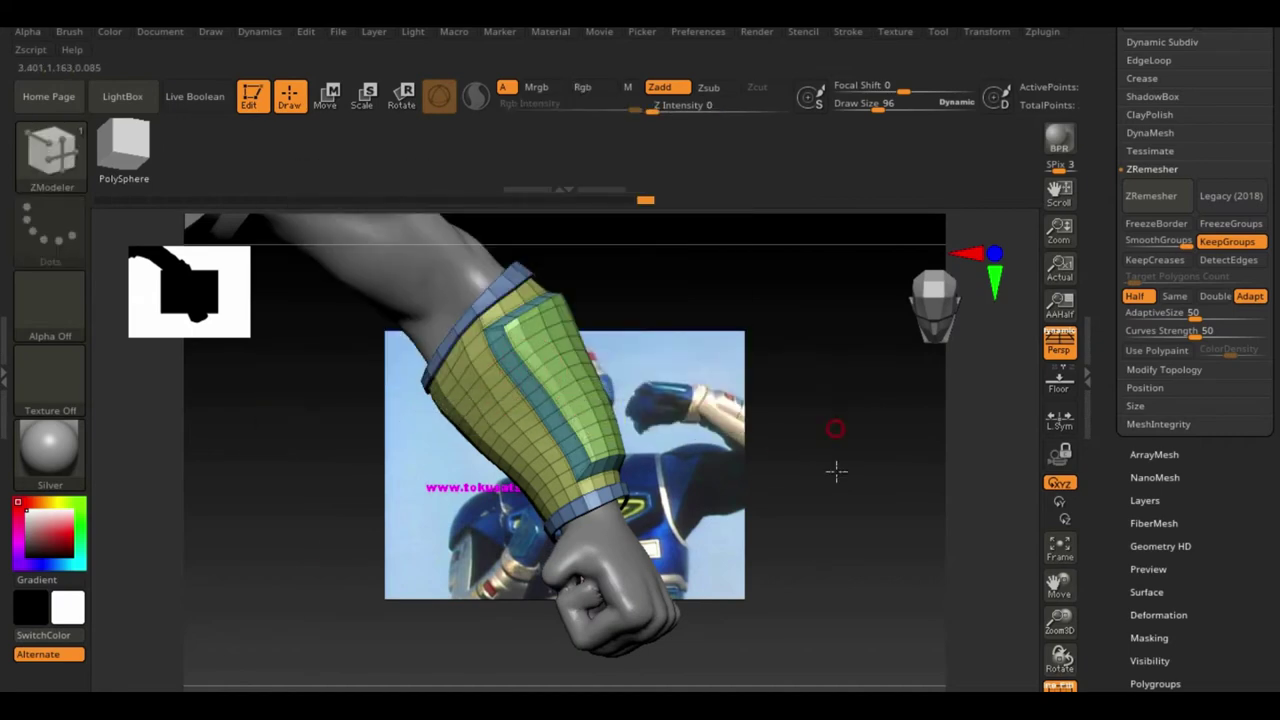
Transpose the armband's centre polyloop strip outward with the gizmo
{"action": "left_click_drag", "start_coordinate": [836, 470], "coordinate": [929, 518]}
{"action": "key", "text": "space"}
{"action": "left_click_drag", "start_coordinate": [1059, 622], "coordinate": [1059, 600]}
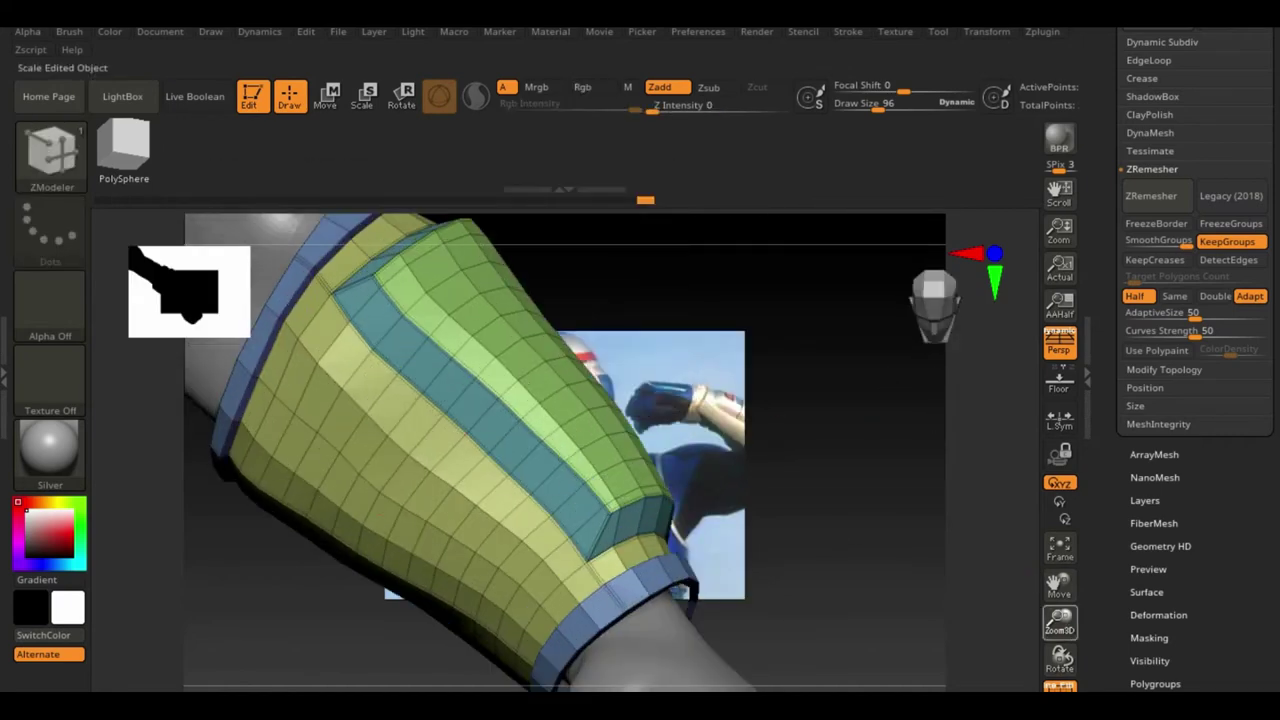
{"action": "mouse_move", "coordinate": [883, 572]}
{"action": "left_mouse_down"}
{"action": "mouse_move", "coordinate": [171, 651]}
{"action": "mouse_move", "coordinate": [737, 534]}
{"action": "left_mouse_up"}
{"action": "key", "text": "w"}
{"action": "key", "text": "b"}
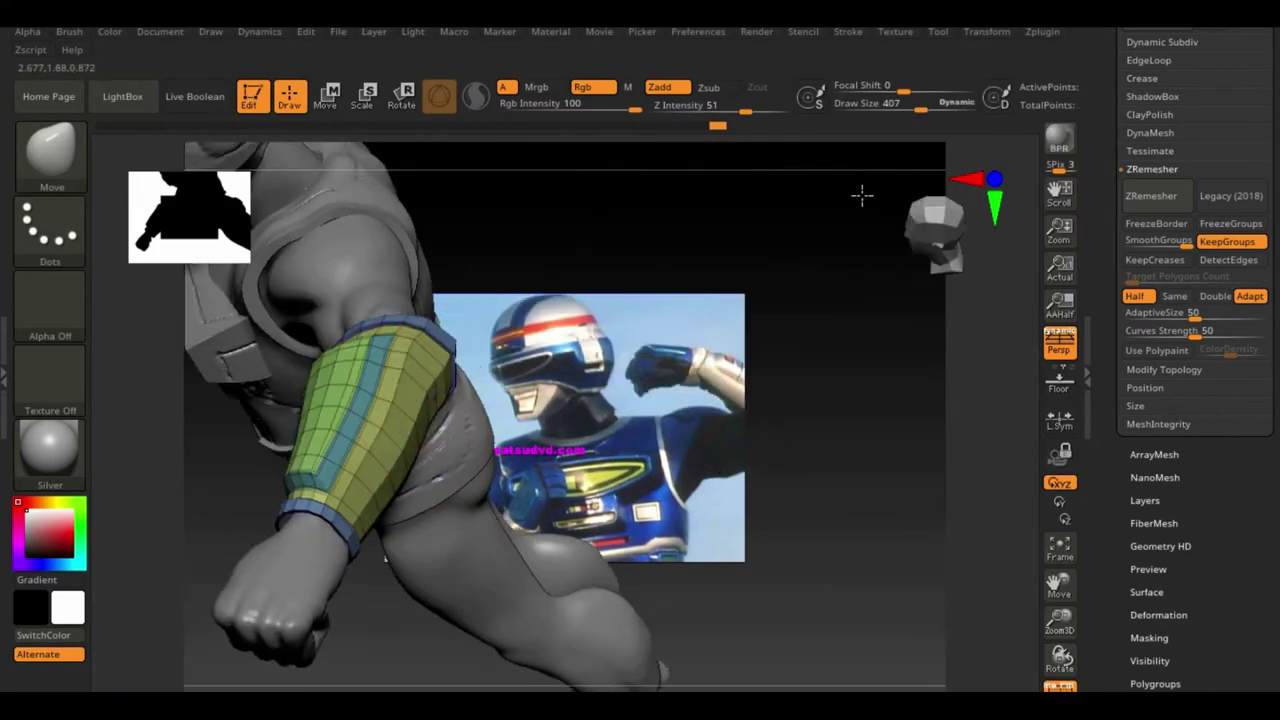
Mirror the armband onto the other forearm with SubTool Master and reselect the shaider body
{"action": "left_click", "coordinate": [1042, 31]}
{"action": "left_click", "coordinate": [1175, 417]}
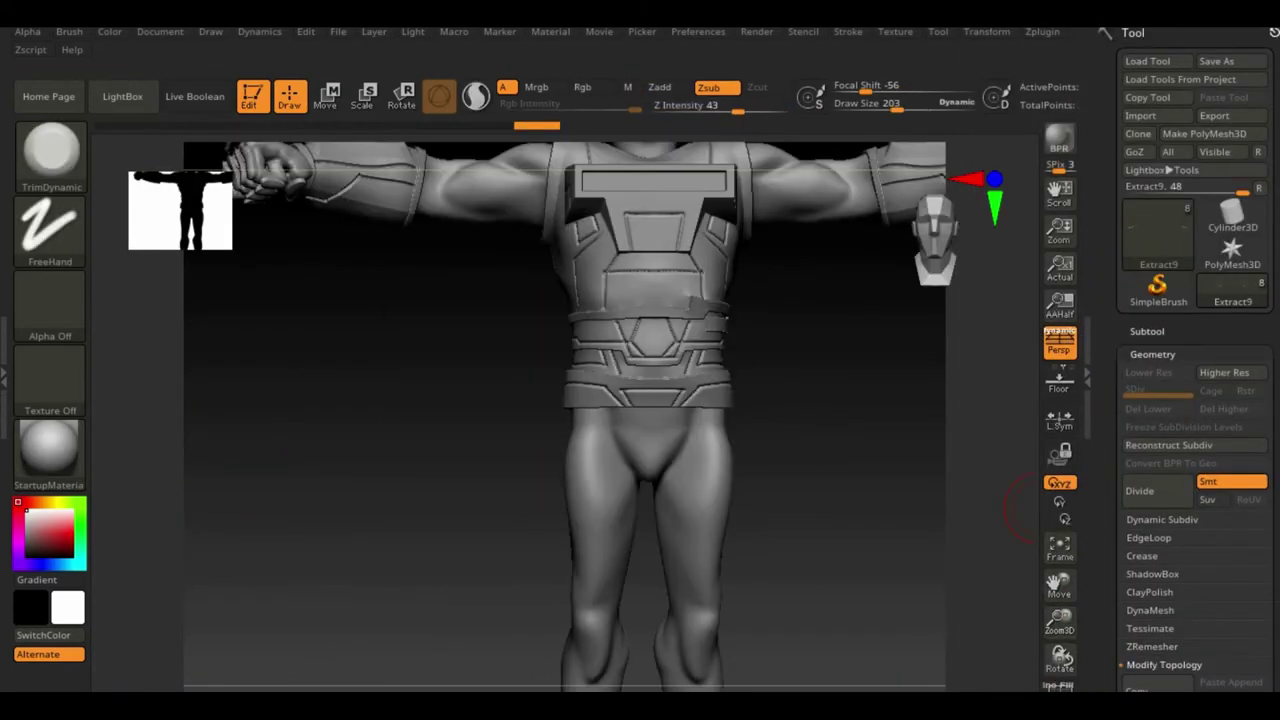
{"action": "key", "text": "space"}
{"action": "left_click", "coordinate": [657, 512], "text": "alt"}
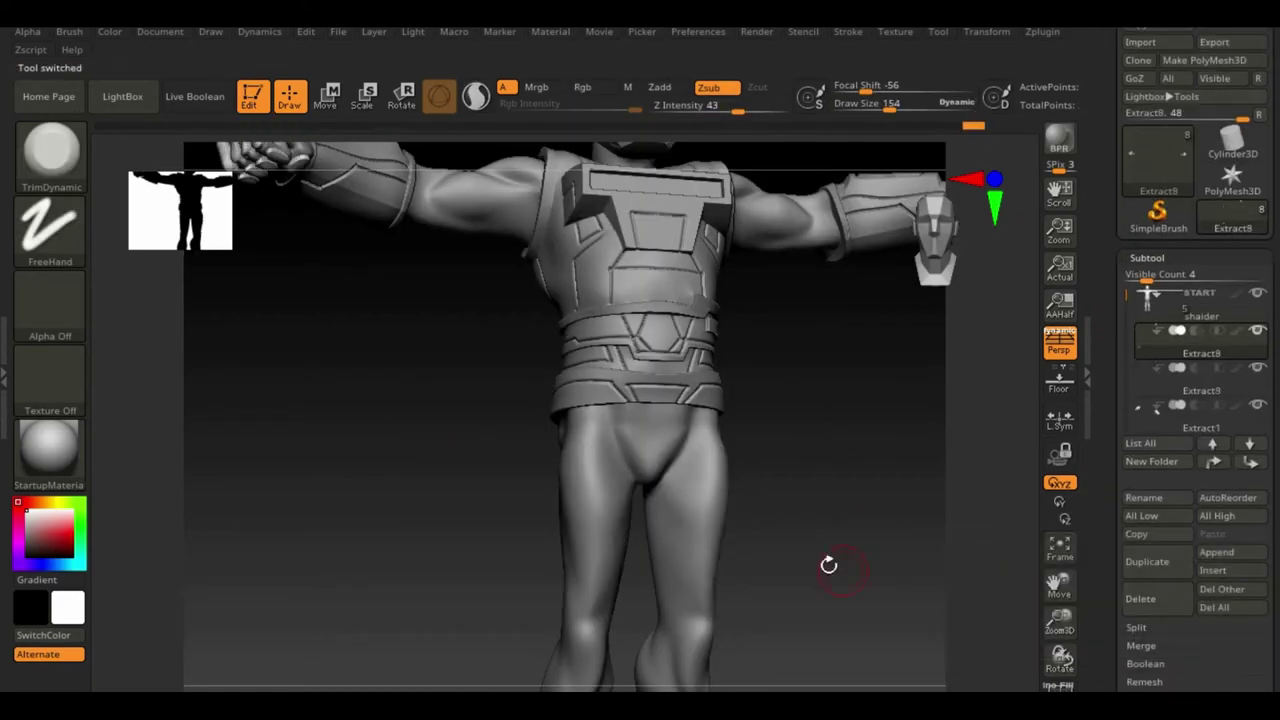
Cut the thigh-pad extract into straight-edged shapes with the TrimCurve brush
{"action": "left_click", "coordinate": [1167, 318]}
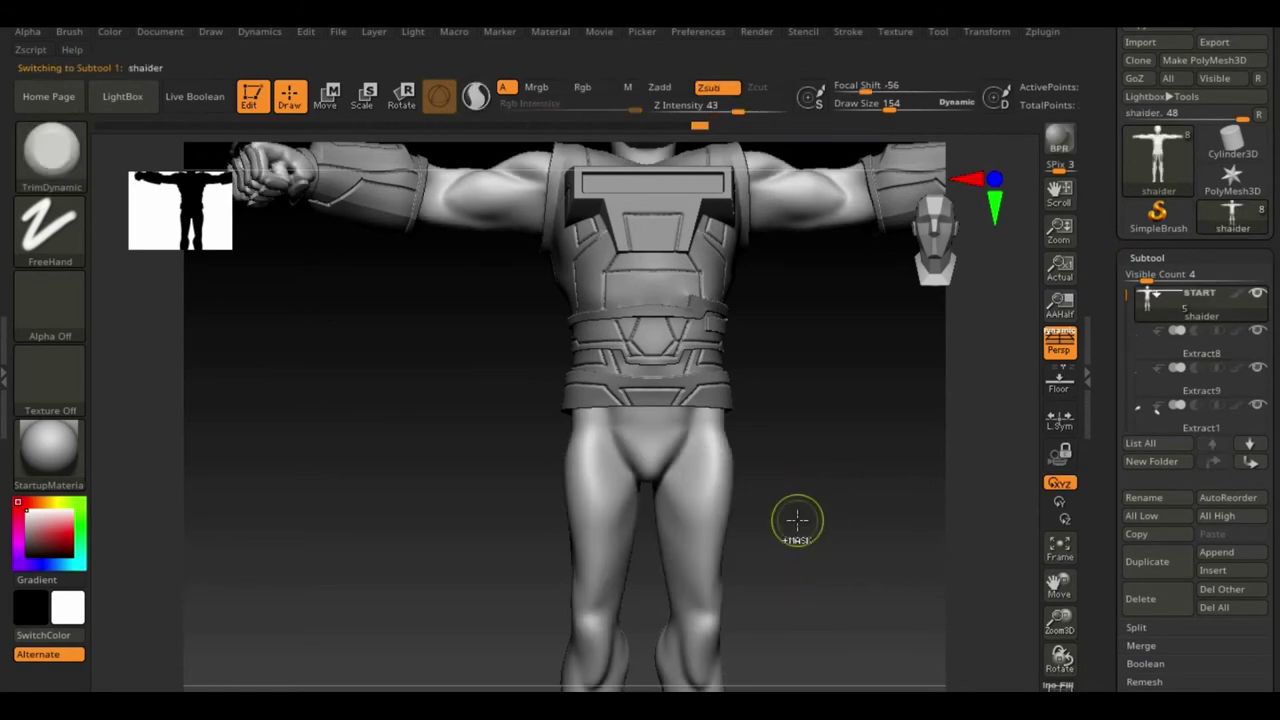
{"action": "left_click_drag", "start_coordinate": [868, 546], "coordinate": [924, 563]}
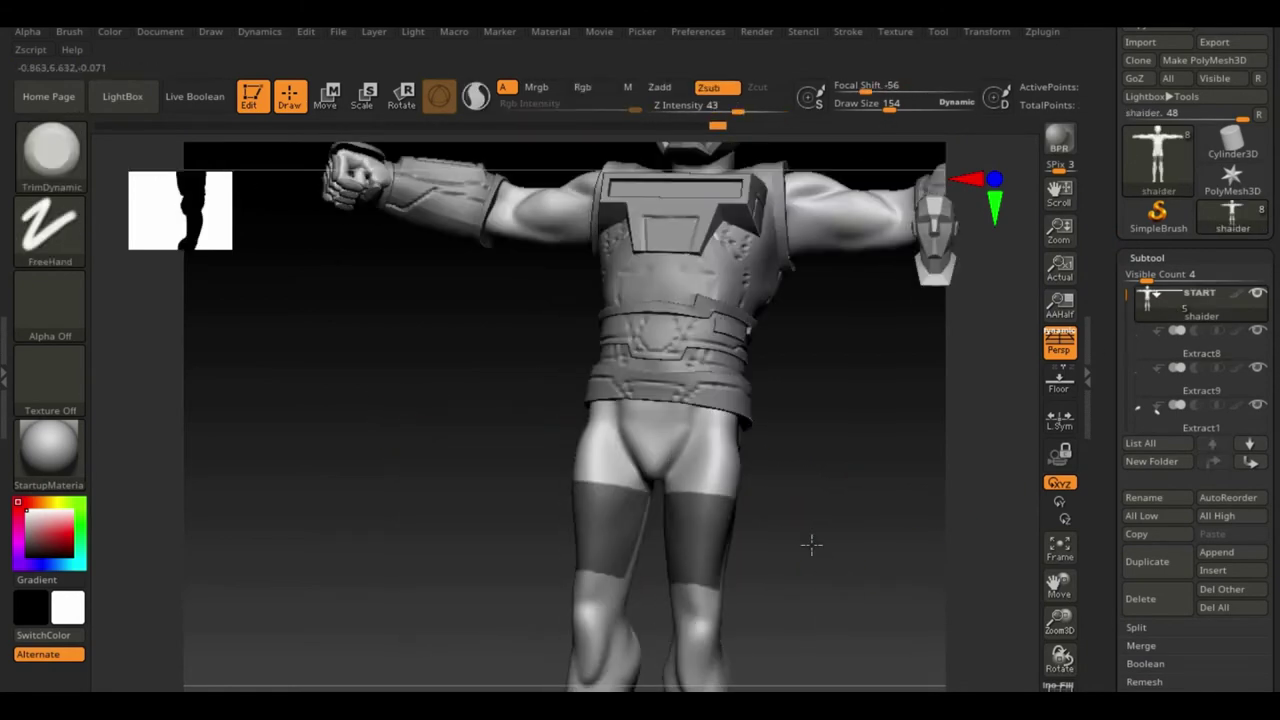
{"action": "key", "text": "f"}
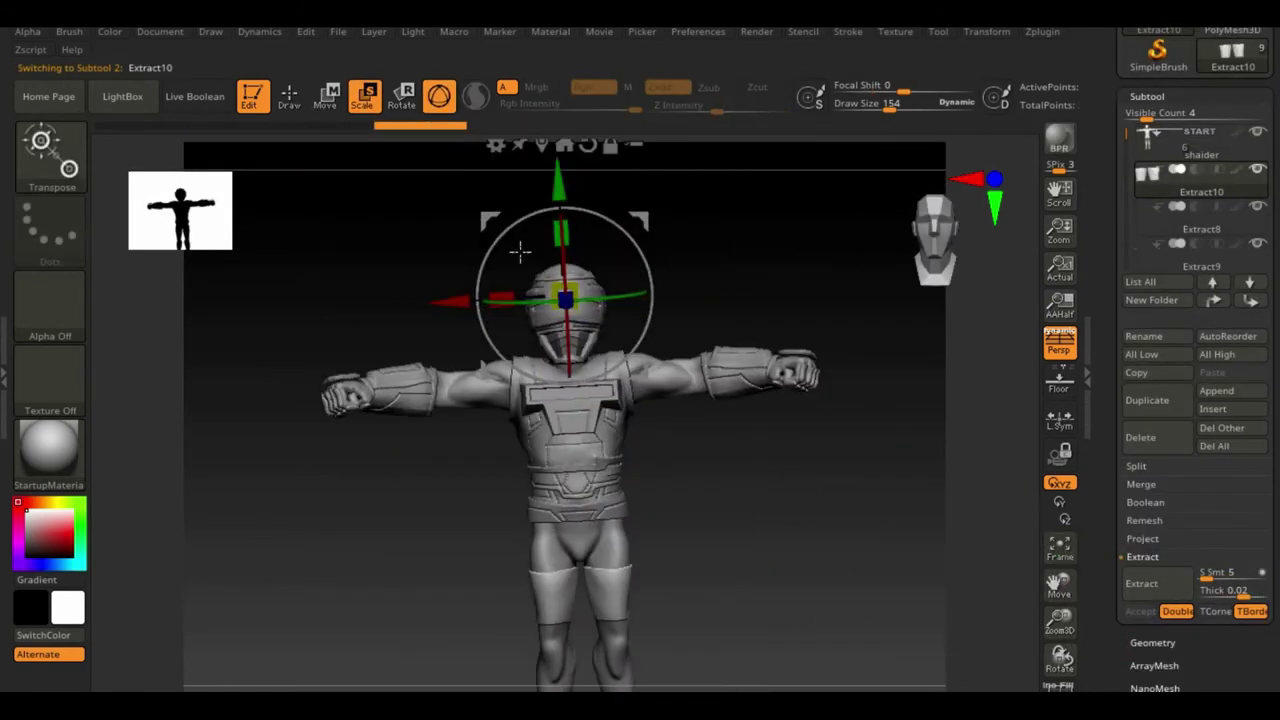
{"action": "mouse_move", "coordinate": [587, 517]}
{"action": "left_mouse_down"}
{"action": "mouse_move", "coordinate": [743, 594]}
{"action": "mouse_move", "coordinate": [835, 517]}
{"action": "mouse_move", "coordinate": [983, 517]}
{"action": "left_mouse_up"}
{"action": "key", "text": "q"}
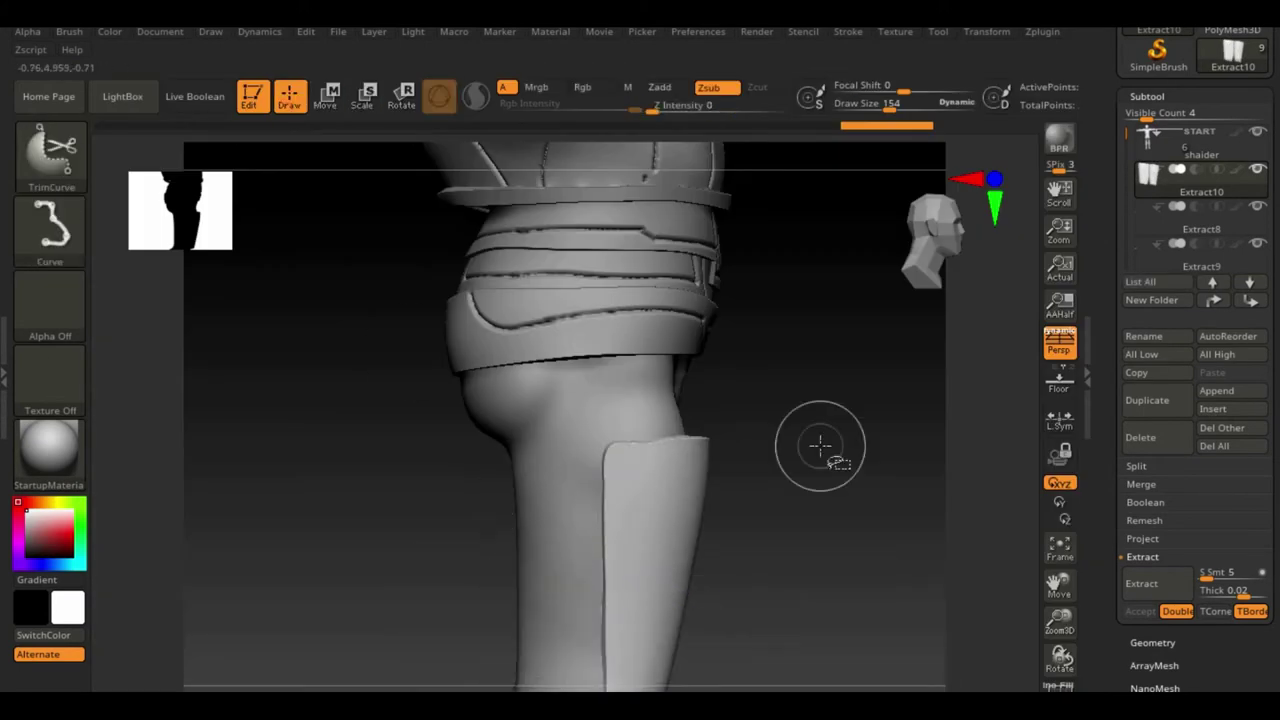
{"action": "left_click_drag", "start_coordinate": [848, 484], "coordinate": [480, 532]}
{"action": "key", "text": "ctrl+shift"}
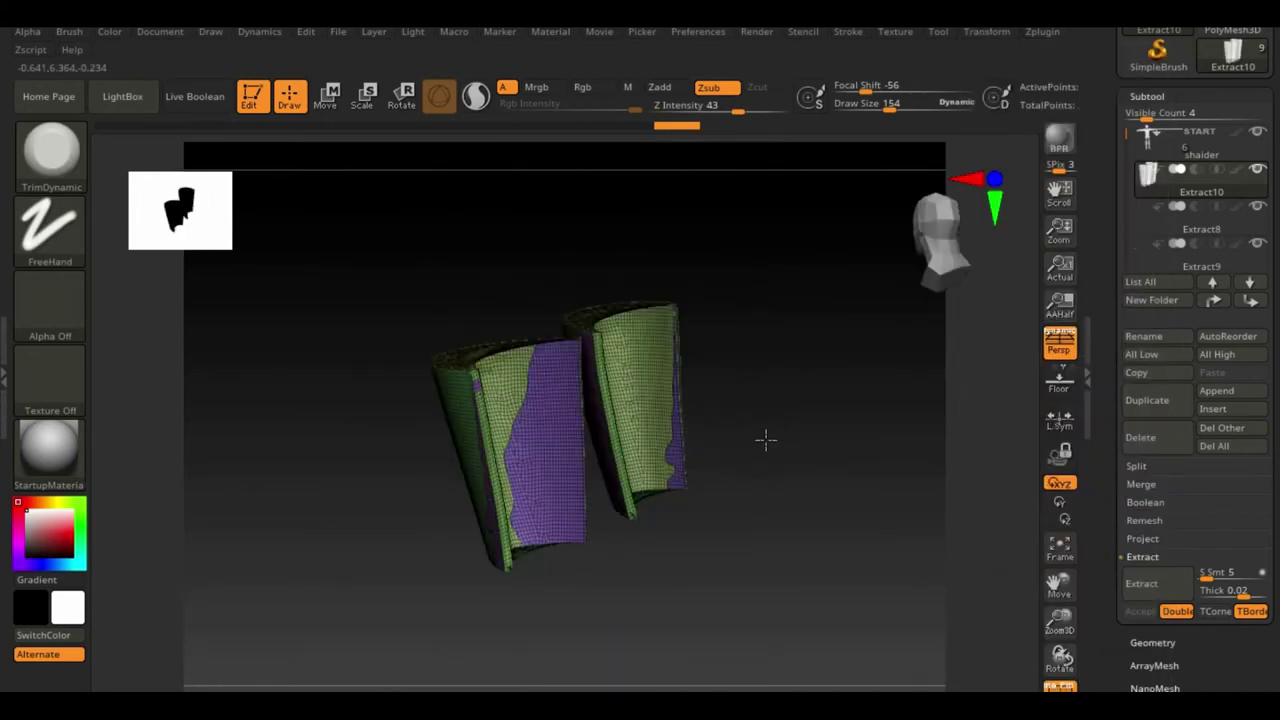
{"action": "mouse_move", "coordinate": [765, 440]}
{"action": "left_mouse_down"}
{"action": "mouse_move", "coordinate": [837, 471]}
{"action": "mouse_move", "coordinate": [829, 429]}
{"action": "mouse_move", "coordinate": [914, 534]}
{"action": "left_mouse_up"}
{"action": "key", "text": "shift+f"}
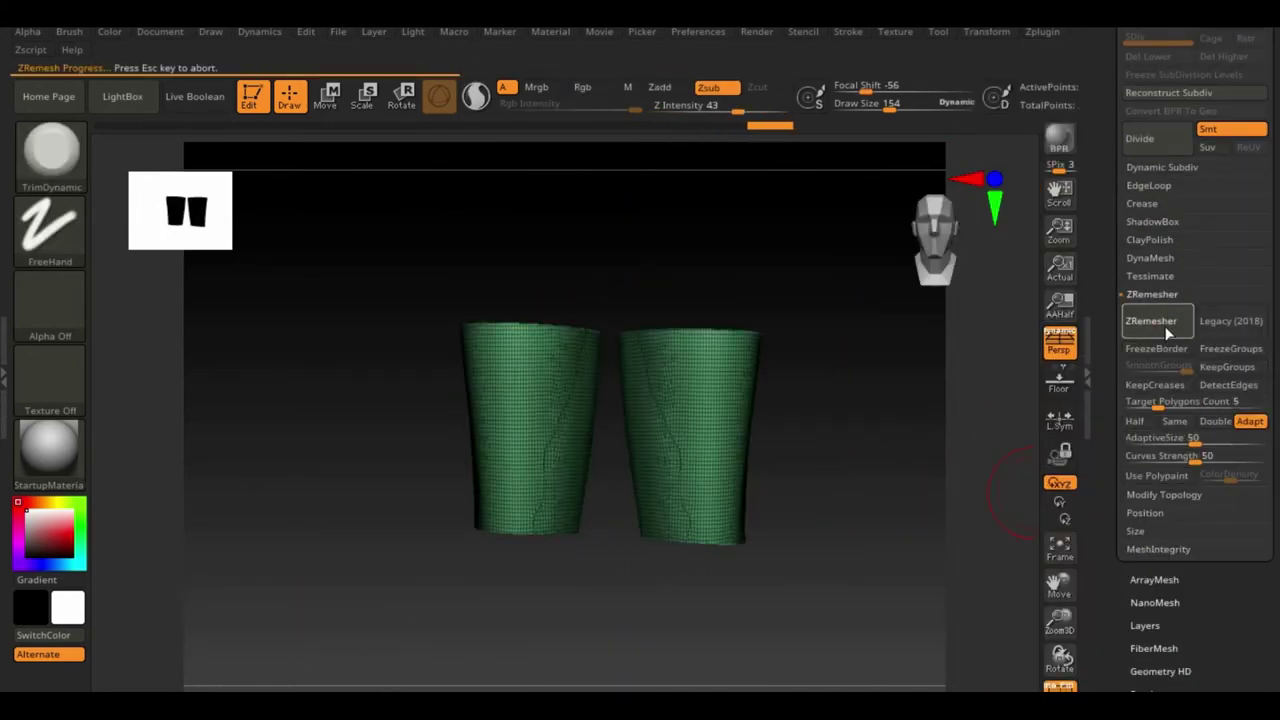
ZRemesh the thigh pads, chisel groove lines along their edges, and Save As the model
{"action": "left_click", "coordinate": [1151, 321]}
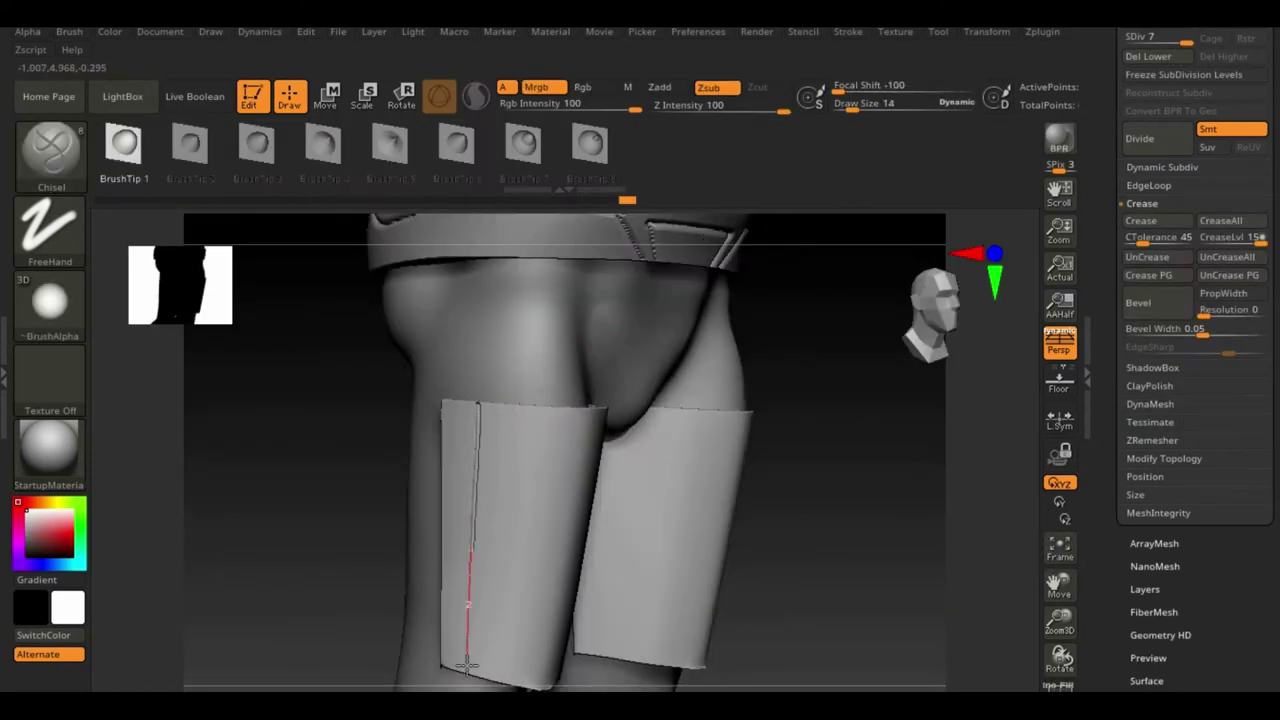
{"action": "left_click_drag", "start_coordinate": [467, 665], "coordinate": [470, 668]}
{"action": "mouse_move", "coordinate": [800, 450]}
{"action": "left_mouse_down"}
{"action": "mouse_move", "coordinate": [831, 409]}
{"action": "mouse_move", "coordinate": [534, 306]}
{"action": "mouse_move", "coordinate": [329, 600]}
{"action": "left_mouse_up"}
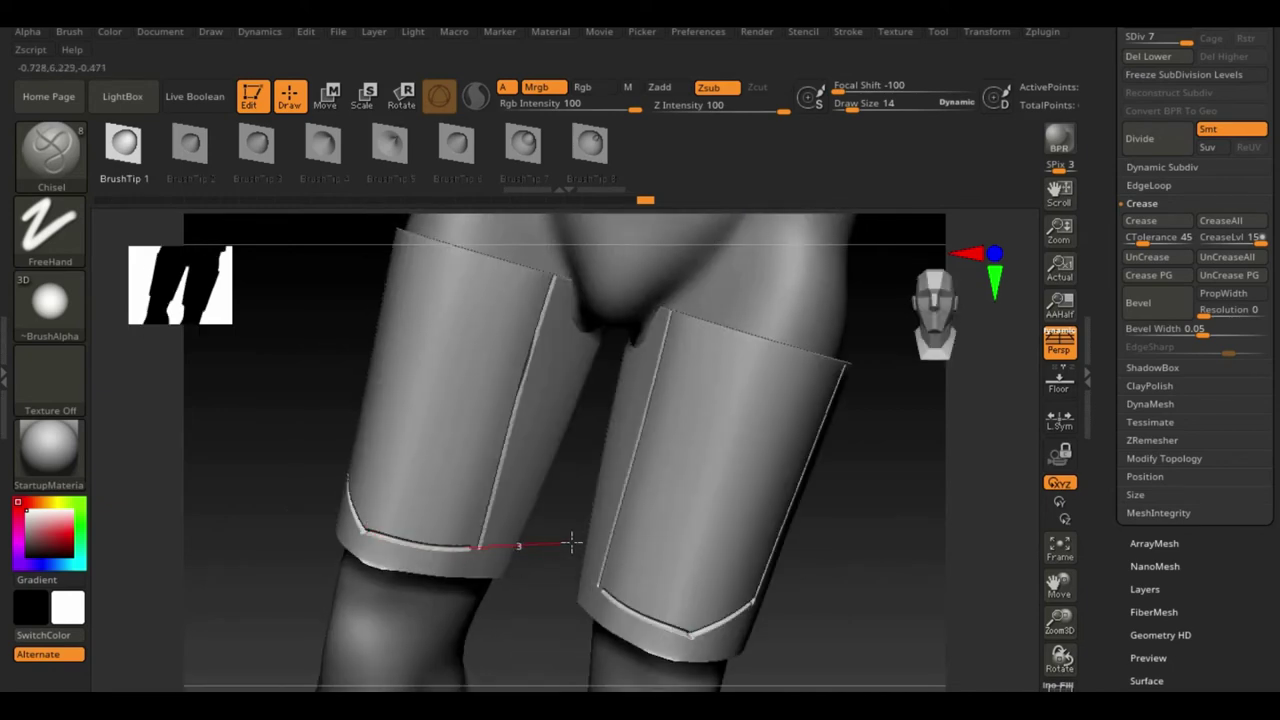
{"action": "left_click_drag", "start_coordinate": [572, 541], "coordinate": [572, 541]}
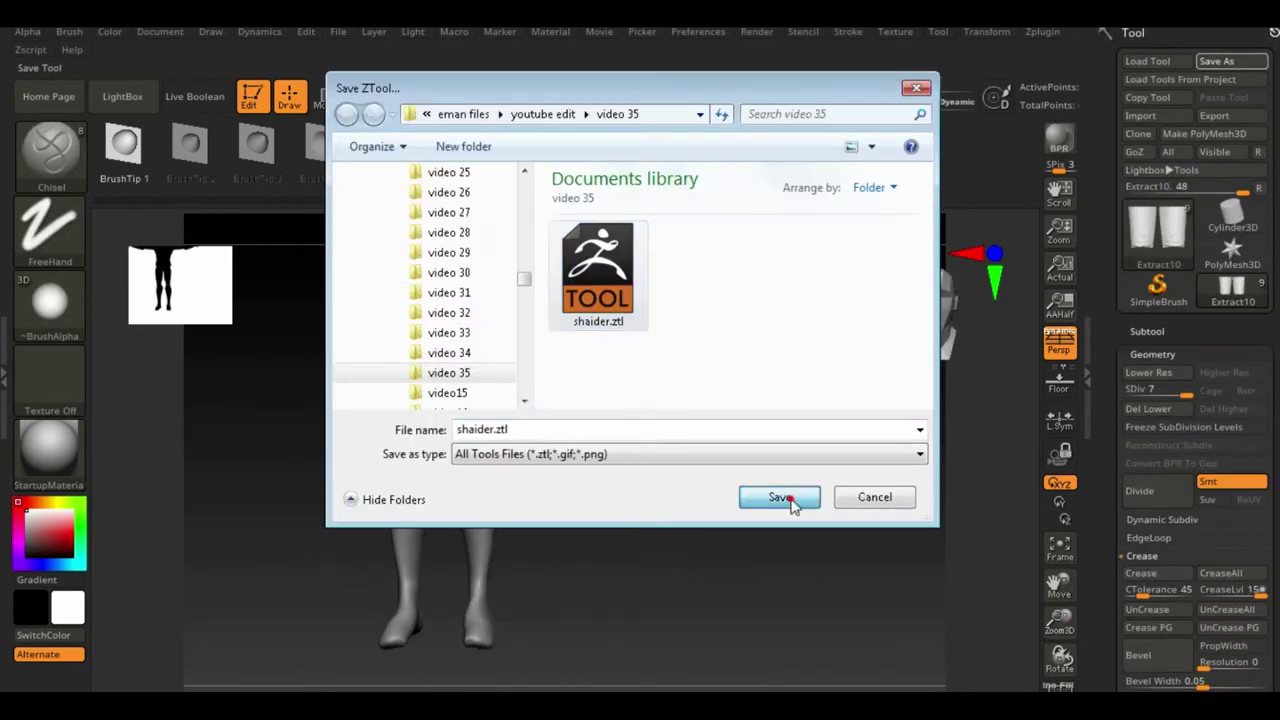
{"action": "left_click", "coordinate": [785, 500]}
Append a sphere subtool and choose the TrimDynamic brush
{"action": "mouse_move", "coordinate": [712, 395]}
{"action": "left_mouse_down"}
{"action": "mouse_move", "coordinate": [786, 543]}
{"action": "mouse_move", "coordinate": [666, 437]}
{"action": "left_mouse_up"}
{"action": "left_click", "coordinate": [1147, 331]}
{"action": "left_click_drag", "start_coordinate": [1105, 648], "coordinate": [1105, 411]}
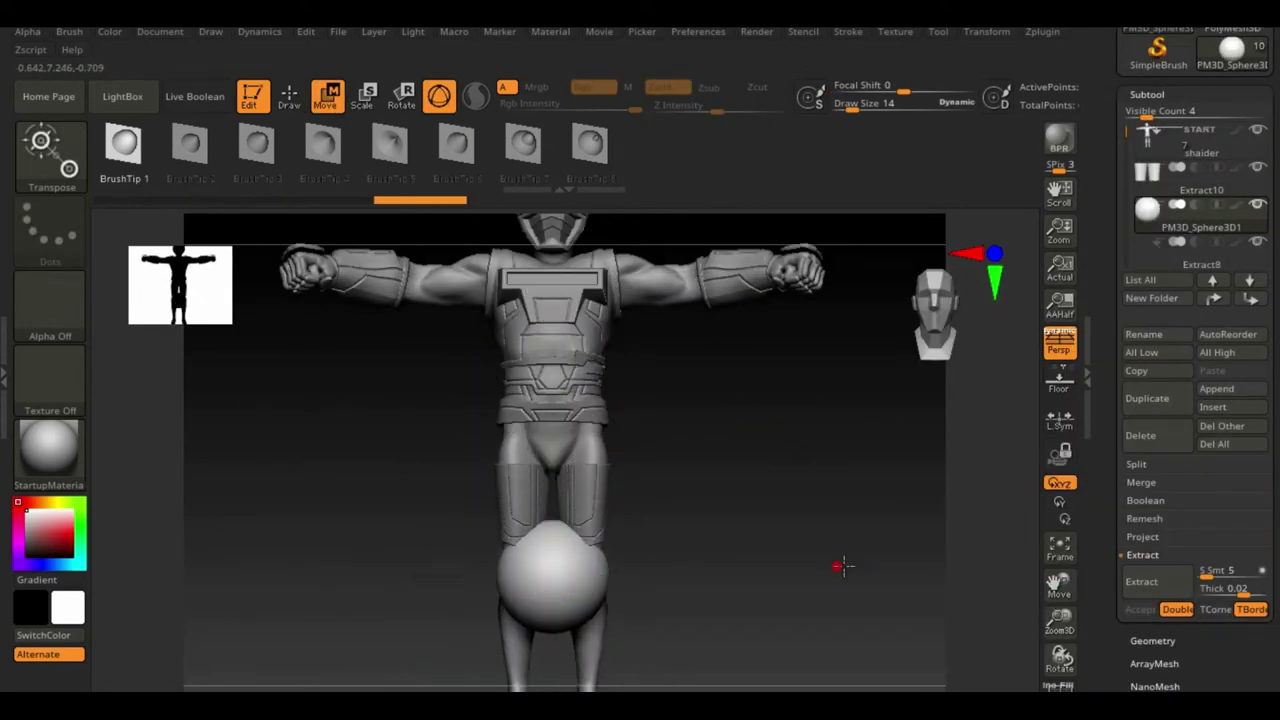
{"action": "key", "text": "b"}
{"action": "left_click", "coordinate": [745, 612]}
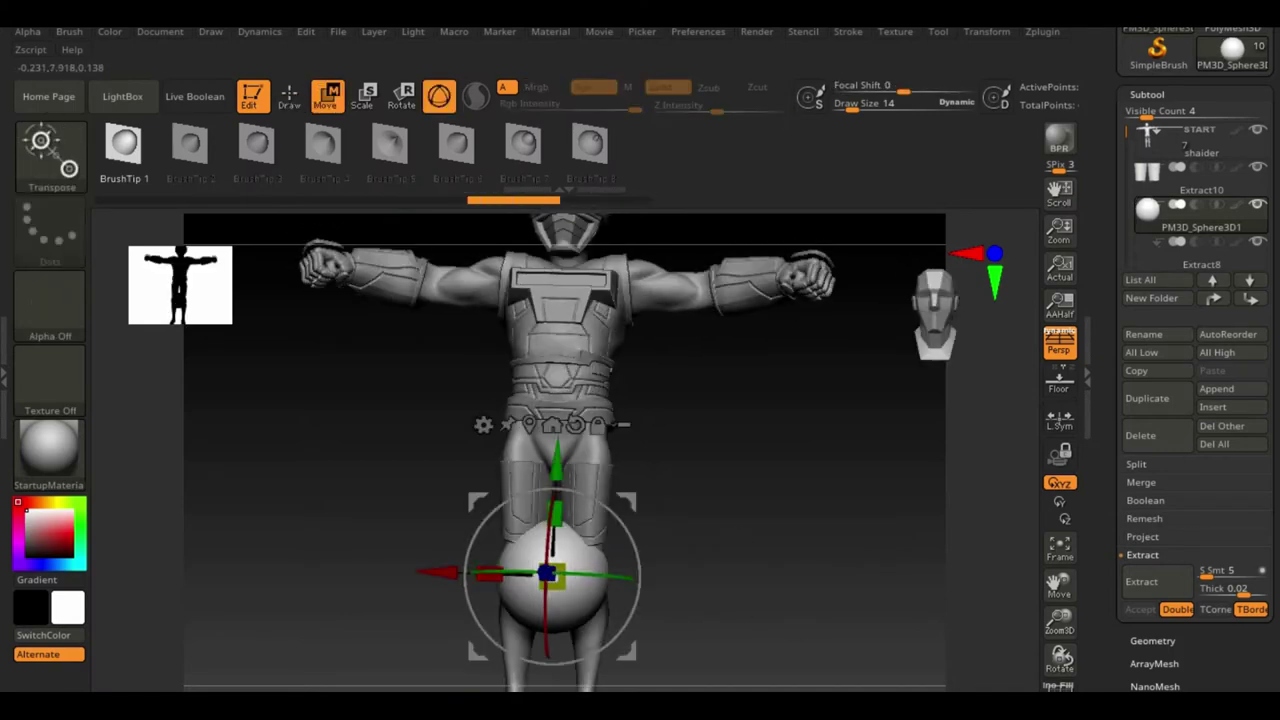
Position and shape the sphere over the knee with the Transpose gizmo
{"action": "key", "text": "q"}
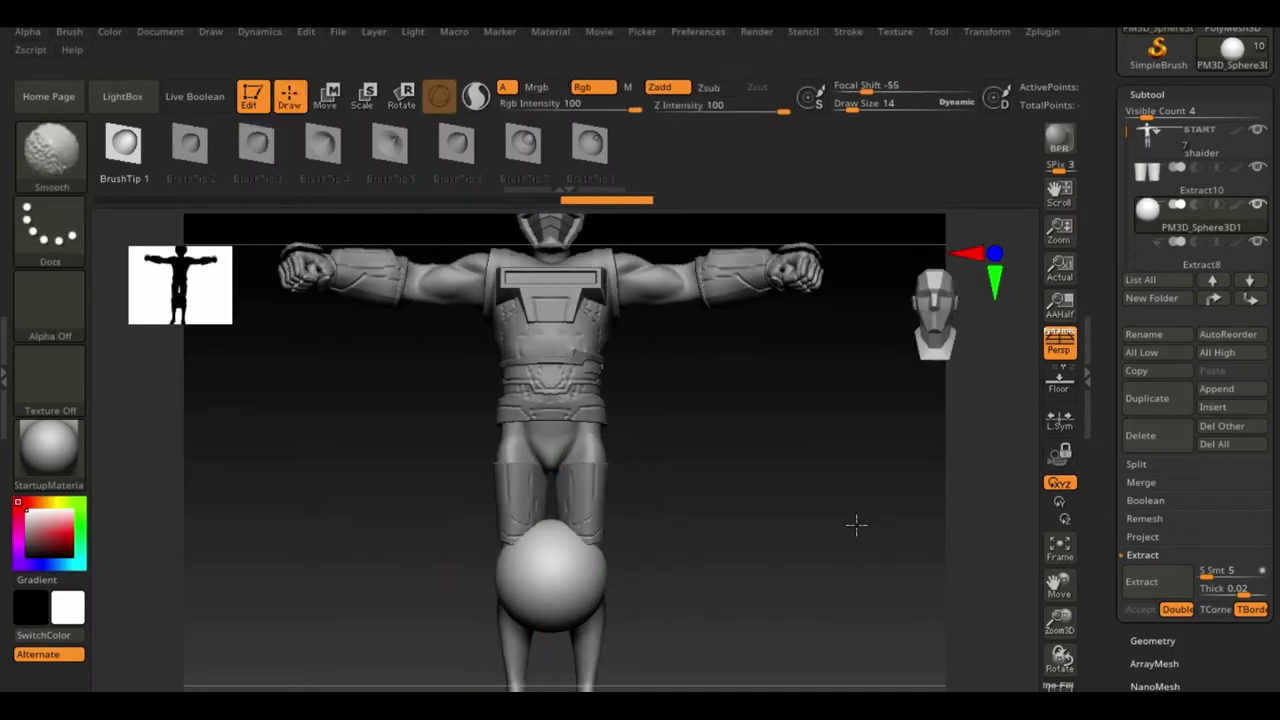
{"action": "mouse_move", "coordinate": [603, 597]}
{"action": "left_mouse_down"}
{"action": "mouse_move", "coordinate": [763, 517]}
{"action": "mouse_move", "coordinate": [706, 514]}
{"action": "mouse_move", "coordinate": [824, 566]}
{"action": "left_mouse_up"}
{"action": "key", "text": "w"}
{"action": "mouse_move", "coordinate": [617, 543]}
{"action": "left_mouse_down"}
{"action": "mouse_move", "coordinate": [908, 594]}
{"action": "mouse_move", "coordinate": [829, 583]}
{"action": "left_mouse_up"}
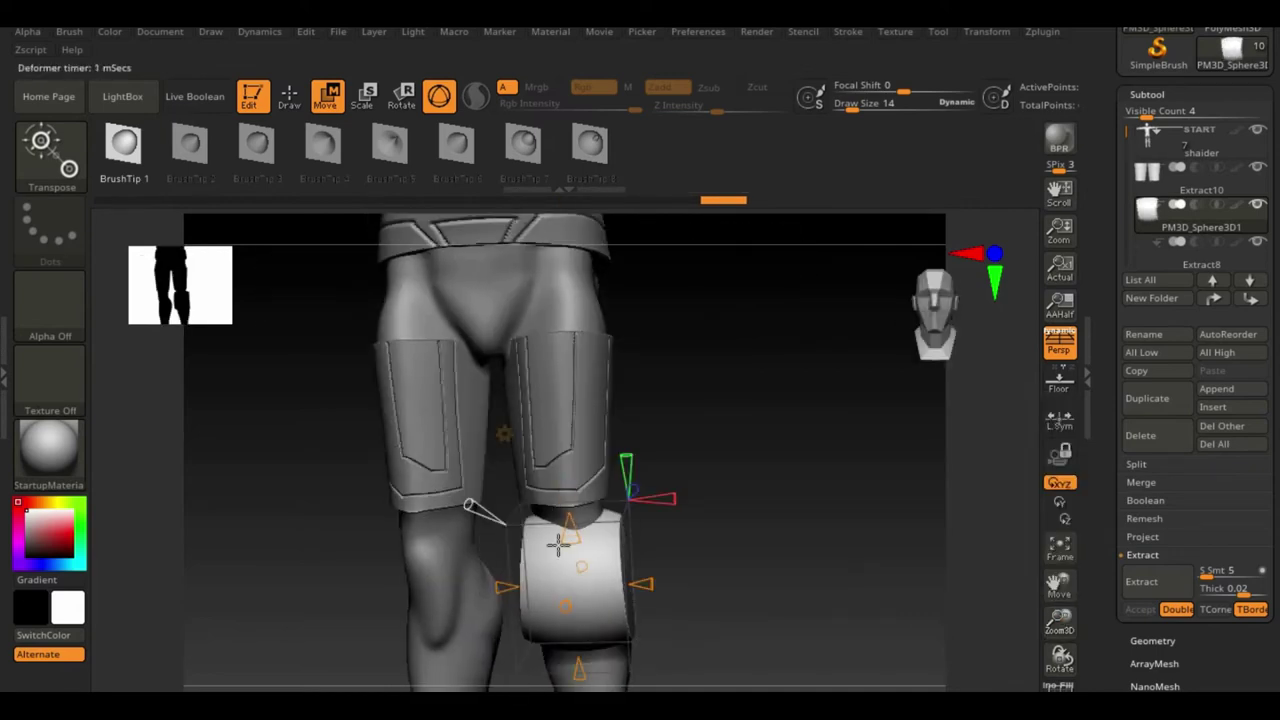
{"action": "mouse_move", "coordinate": [567, 605]}
{"action": "left_mouse_down"}
{"action": "mouse_move", "coordinate": [664, 545]}
{"action": "mouse_move", "coordinate": [571, 471]}
{"action": "mouse_move", "coordinate": [680, 563]}
{"action": "mouse_move", "coordinate": [660, 590]}
{"action": "left_mouse_up"}
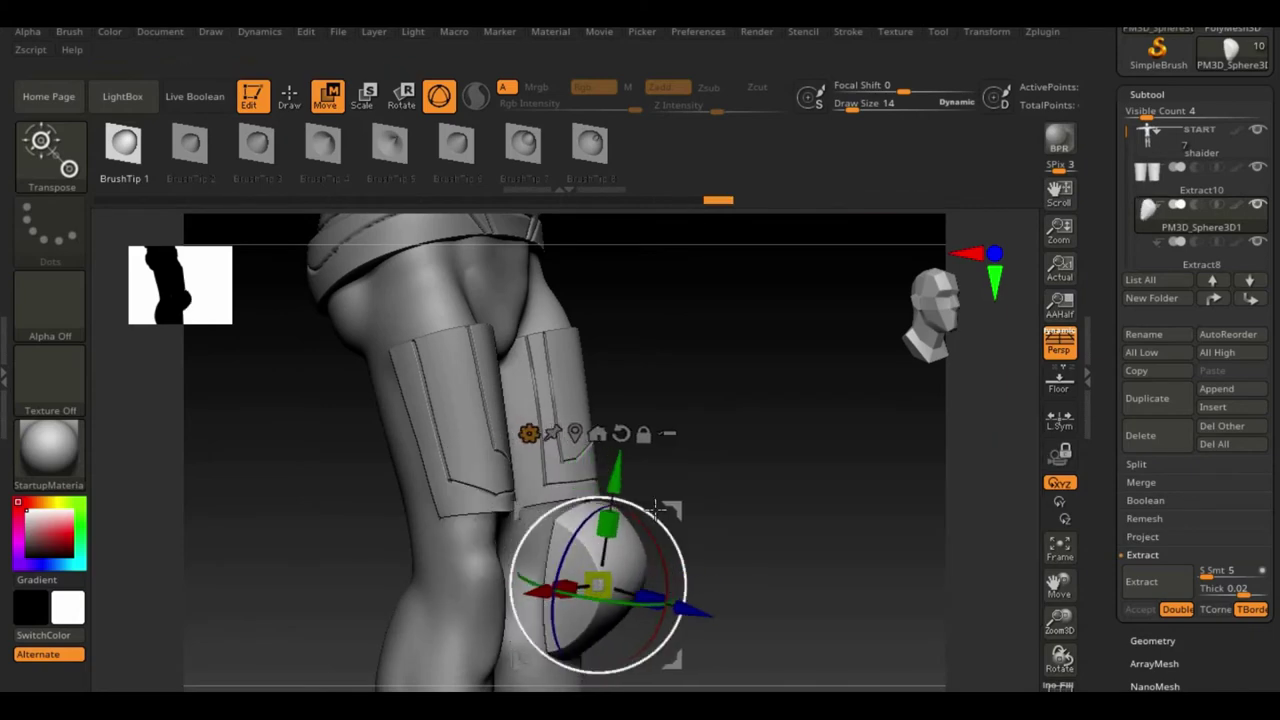
{"action": "left_click_drag", "start_coordinate": [656, 510], "coordinate": [780, 540]}
ZRemesh the knee pad with KeepGroups from the Geometry settings
{"action": "left_click", "coordinate": [1152, 640]}
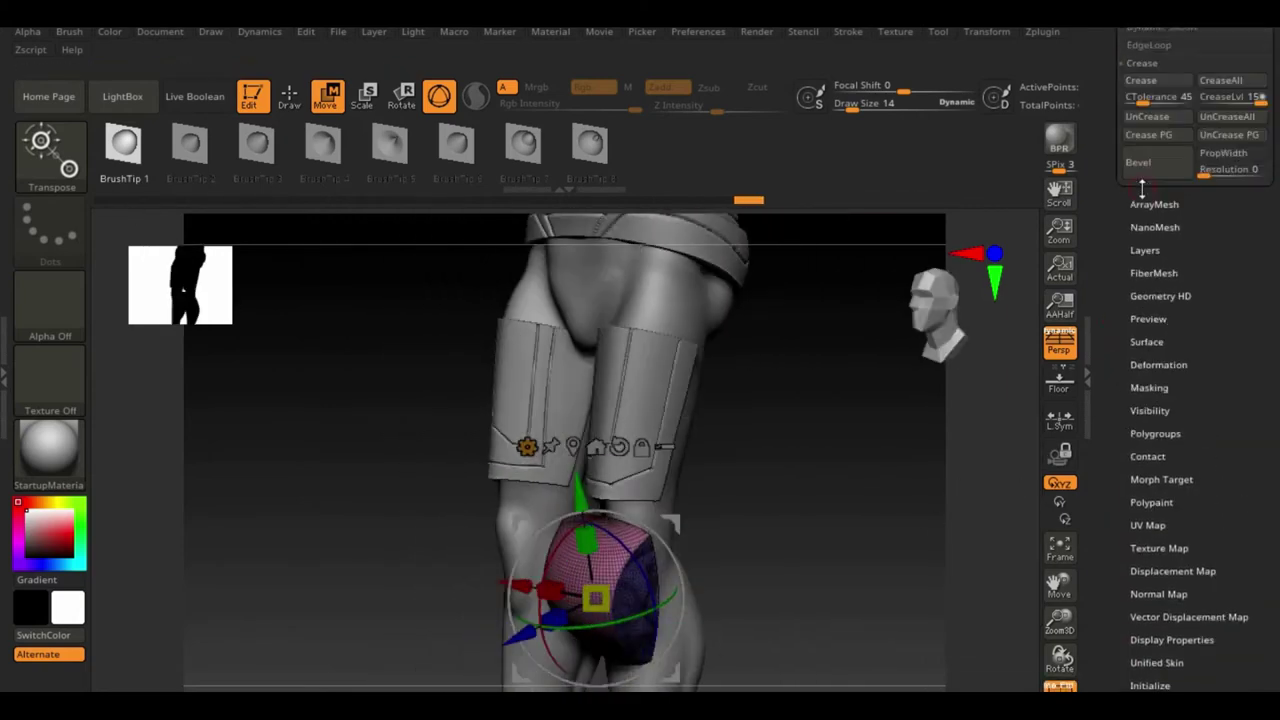
{"action": "scroll", "coordinate": [1141, 189], "scroll_direction": "up", "scroll_amount": 5}
{"action": "left_click", "coordinate": [1152, 269]}
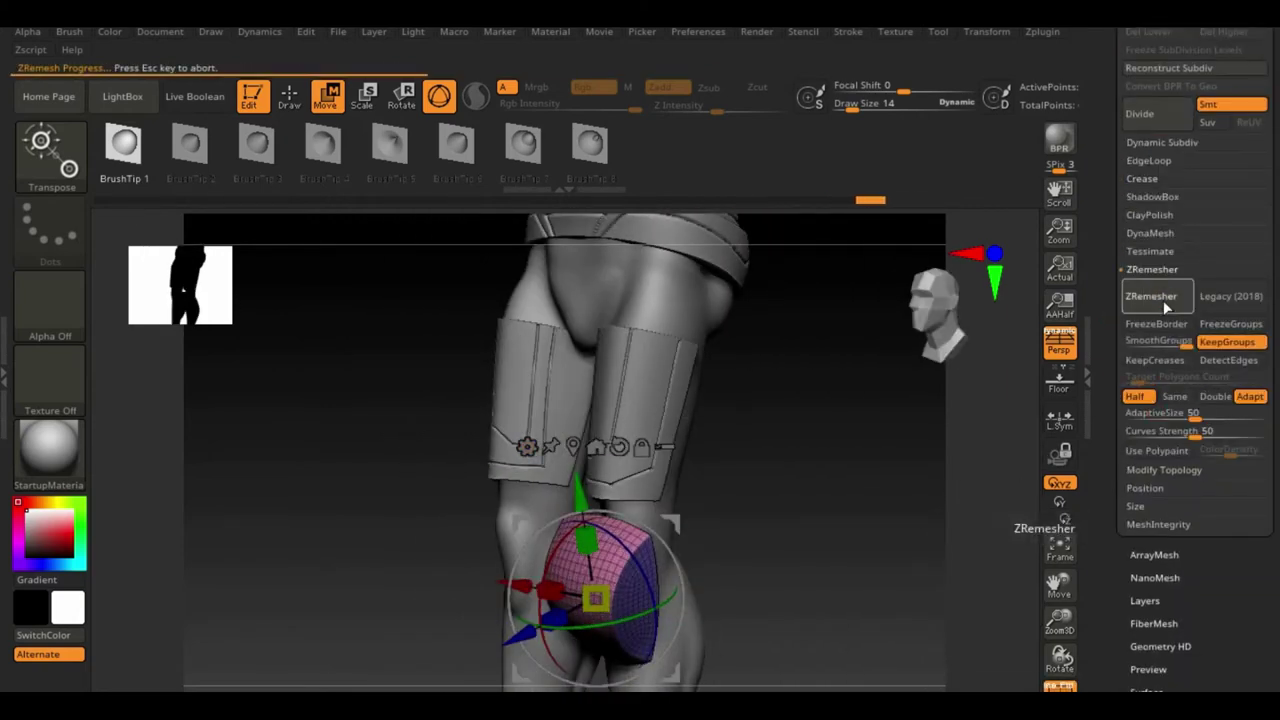
{"action": "left_click_drag", "start_coordinate": [931, 557], "coordinate": [903, 500]}
Extrude the pink polygroup island outward with ZModeler QMesh on Polygroup Island
{"action": "key", "text": "b"}
{"action": "key", "text": "z"}
{"action": "key", "text": "m"}
{"action": "key", "text": "space"}
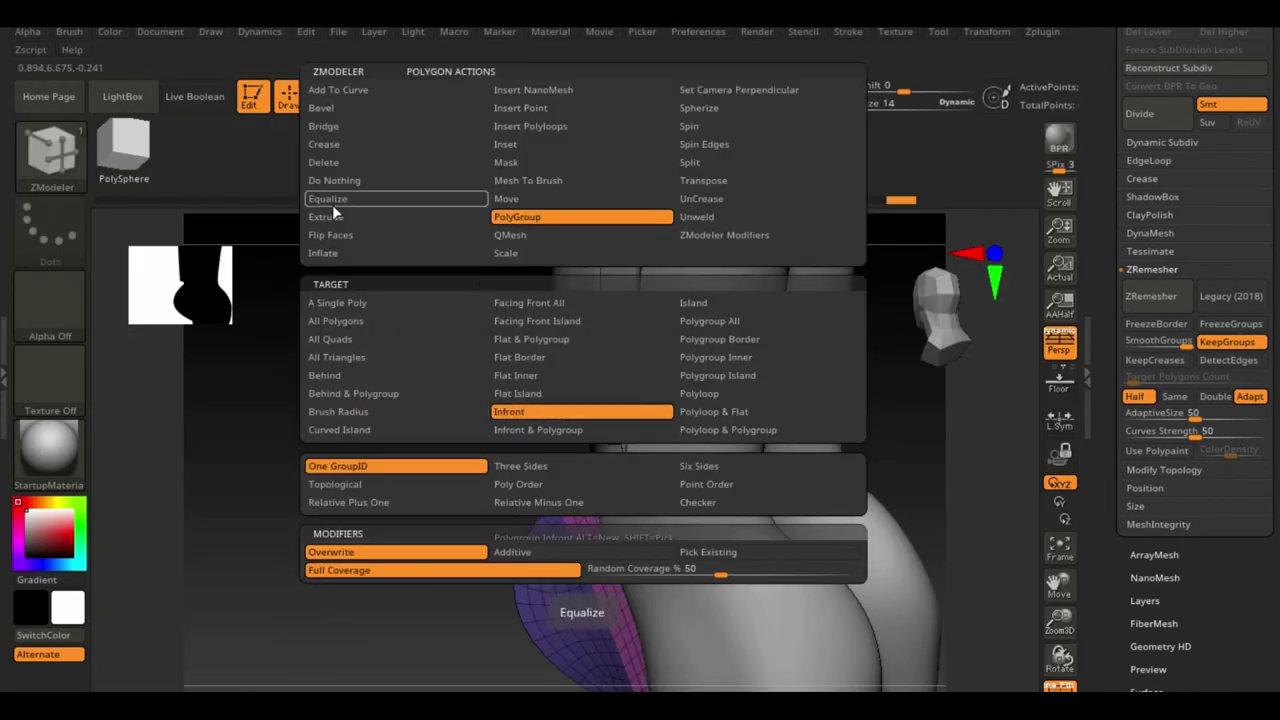
{"action": "left_click", "coordinate": [510, 234]}
{"action": "left_click", "coordinate": [717, 375]}
{"action": "mouse_move", "coordinate": [800, 400]}
{"action": "left_mouse_down"}
{"action": "mouse_move", "coordinate": [620, 450]}
{"action": "mouse_move", "coordinate": [530, 510]}
{"action": "mouse_move", "coordinate": [540, 530]}
{"action": "left_mouse_up"}
{"action": "mouse_move", "coordinate": [760, 560]}
{"action": "left_mouse_down"}
{"action": "mouse_move", "coordinate": [806, 589]}
{"action": "mouse_move", "coordinate": [732, 540]}
{"action": "mouse_move", "coordinate": [740, 560]}
{"action": "mouse_move", "coordinate": [714, 571]}
{"action": "mouse_move", "coordinate": [823, 594]}
{"action": "mouse_move", "coordinate": [845, 614]}
{"action": "mouse_move", "coordinate": [1000, 660]}
{"action": "left_mouse_up"}
{"action": "left_click_drag", "start_coordinate": [666, 594], "coordinate": [723, 543]}
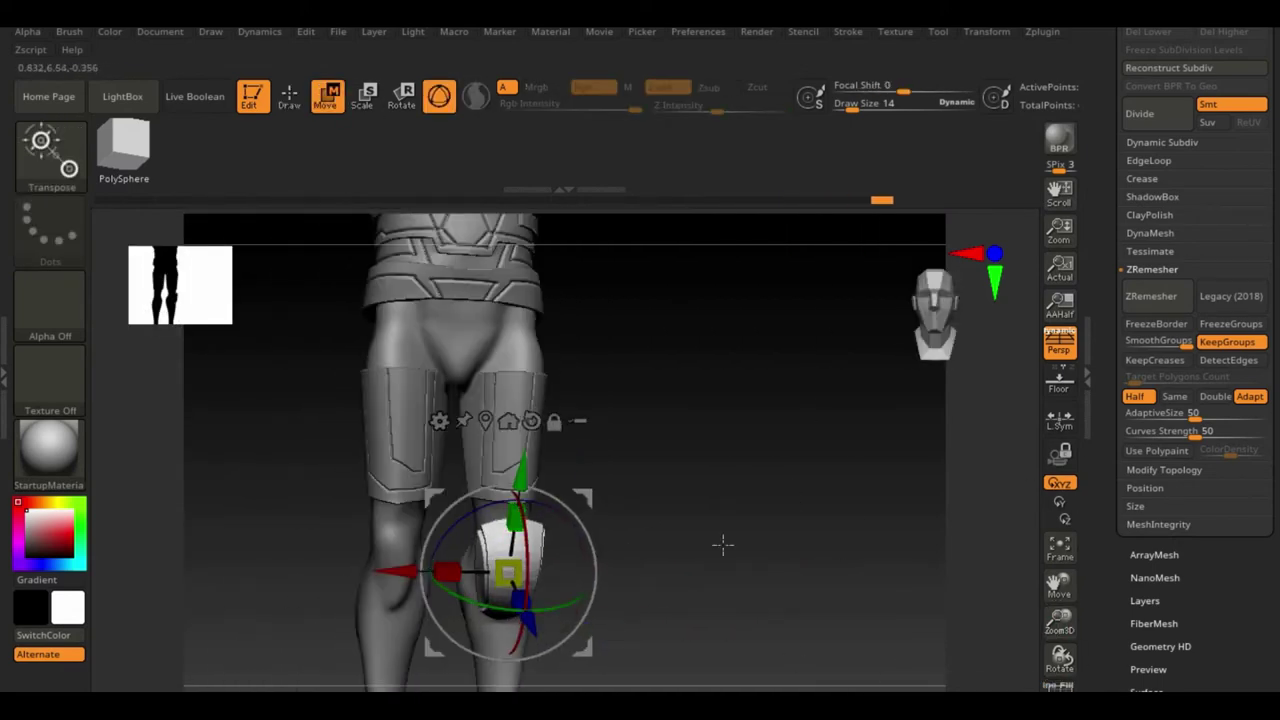
{"action": "mouse_move", "coordinate": [666, 594]}
{"action": "left_mouse_down"}
{"action": "mouse_move", "coordinate": [585, 625]}
{"action": "mouse_move", "coordinate": [650, 590]}
{"action": "left_mouse_up"}
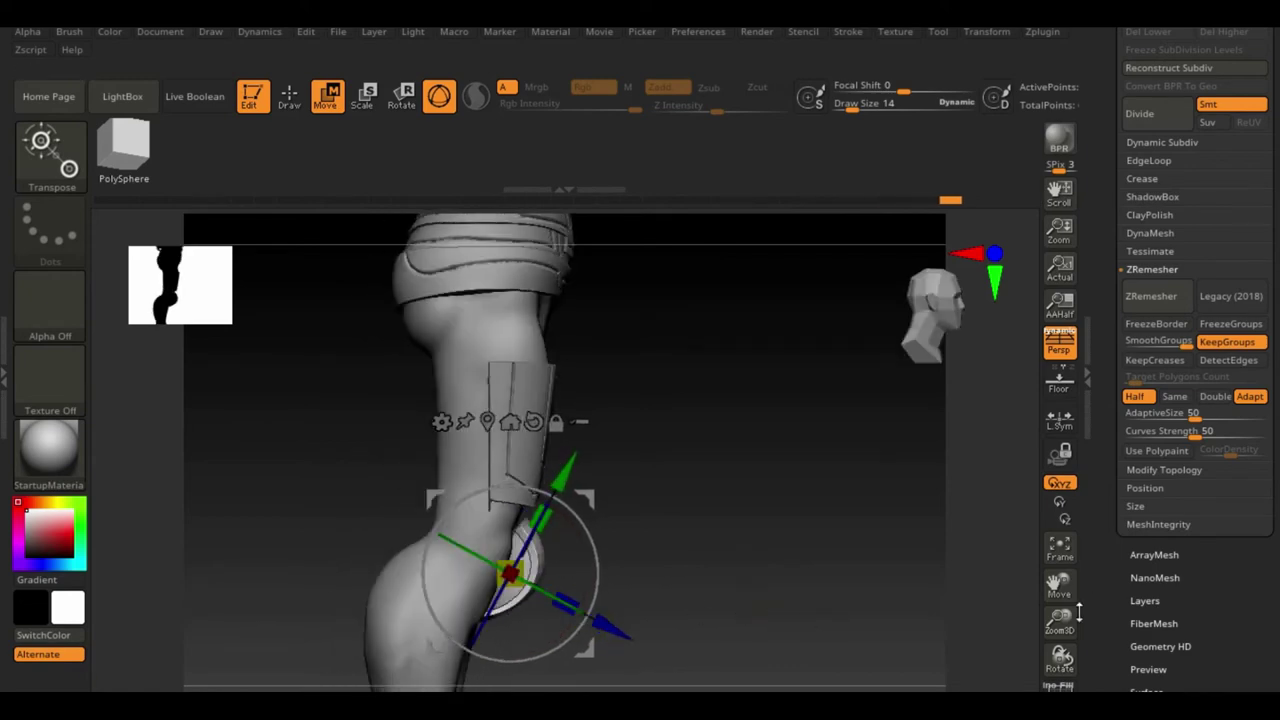
Mask the lower legs and feet on the shaider body and check the masked area
{"action": "key", "text": "q"}
{"action": "key", "text": "f"}
{"action": "left_click_drag", "start_coordinate": [814, 651], "coordinate": [900, 640]}
{"action": "left_click", "coordinate": [1128, 205]}
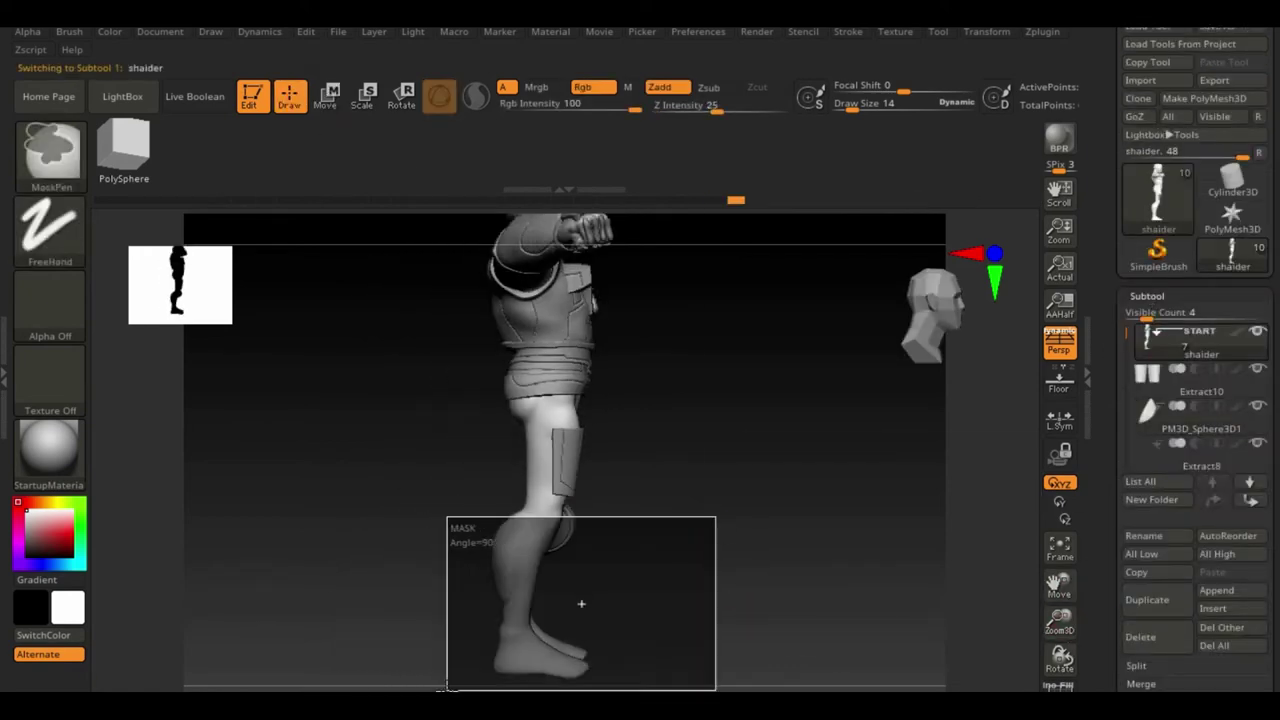
{"action": "left_click_drag", "start_coordinate": [447, 689], "coordinate": [447, 689], "text": "ctrl"}
{"action": "mouse_move", "coordinate": [634, 537]}
{"action": "left_mouse_down"}
{"action": "mouse_move", "coordinate": [669, 603]}
{"action": "mouse_move", "coordinate": [729, 546]}
{"action": "mouse_move", "coordinate": [862, 531]}
{"action": "mouse_move", "coordinate": [900, 540]}
{"action": "left_mouse_up"}
{"action": "scroll", "coordinate": [1140, 595], "scroll_direction": "down", "scroll_amount": 3}
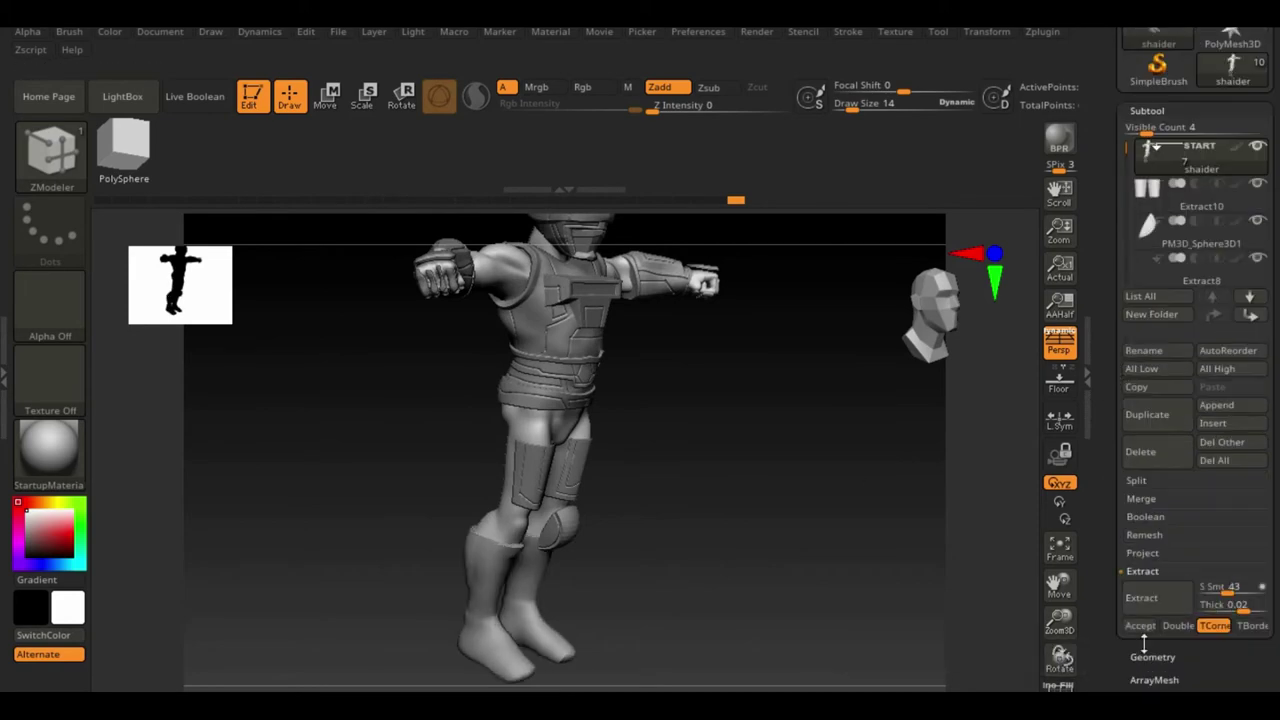
{"action": "left_click_drag", "start_coordinate": [820, 530], "coordinate": [760, 520]}
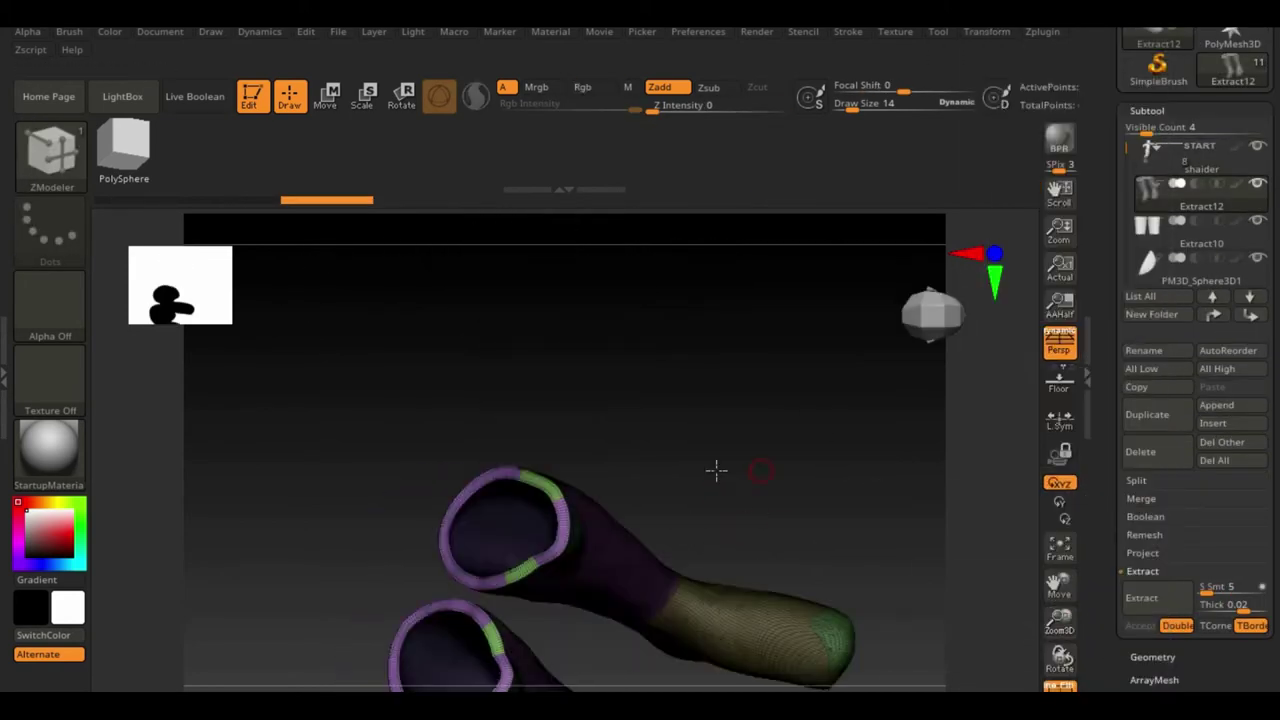
Open the Geometry topology options and inspect the extracted boots from several angles
{"action": "left_click", "coordinate": [1147, 110]}
{"action": "left_click", "coordinate": [1150, 114]}
{"action": "left_click", "coordinate": [1164, 239]}
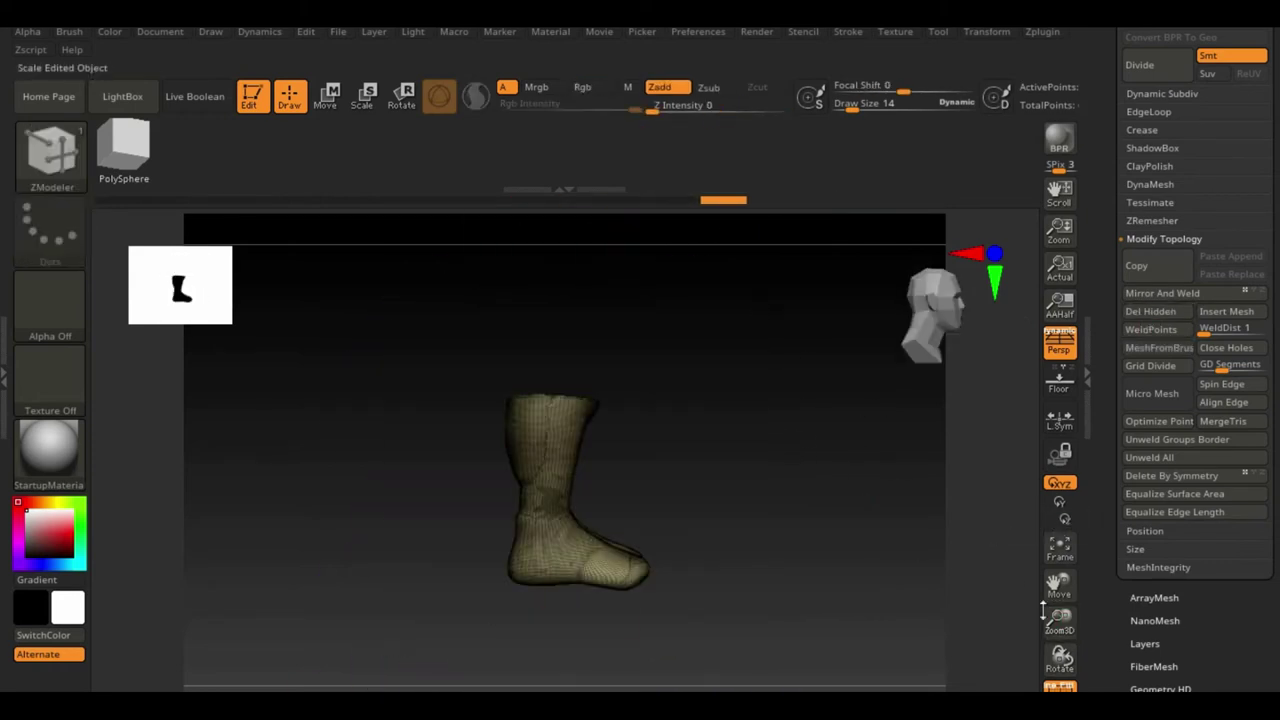
{"action": "left_click_drag", "start_coordinate": [1042, 612], "coordinate": [133, 243]}
{"action": "mouse_move", "coordinate": [840, 587]}
{"action": "left_mouse_down"}
{"action": "mouse_move", "coordinate": [737, 417]}
{"action": "mouse_move", "coordinate": [349, 355]}
{"action": "left_mouse_up"}
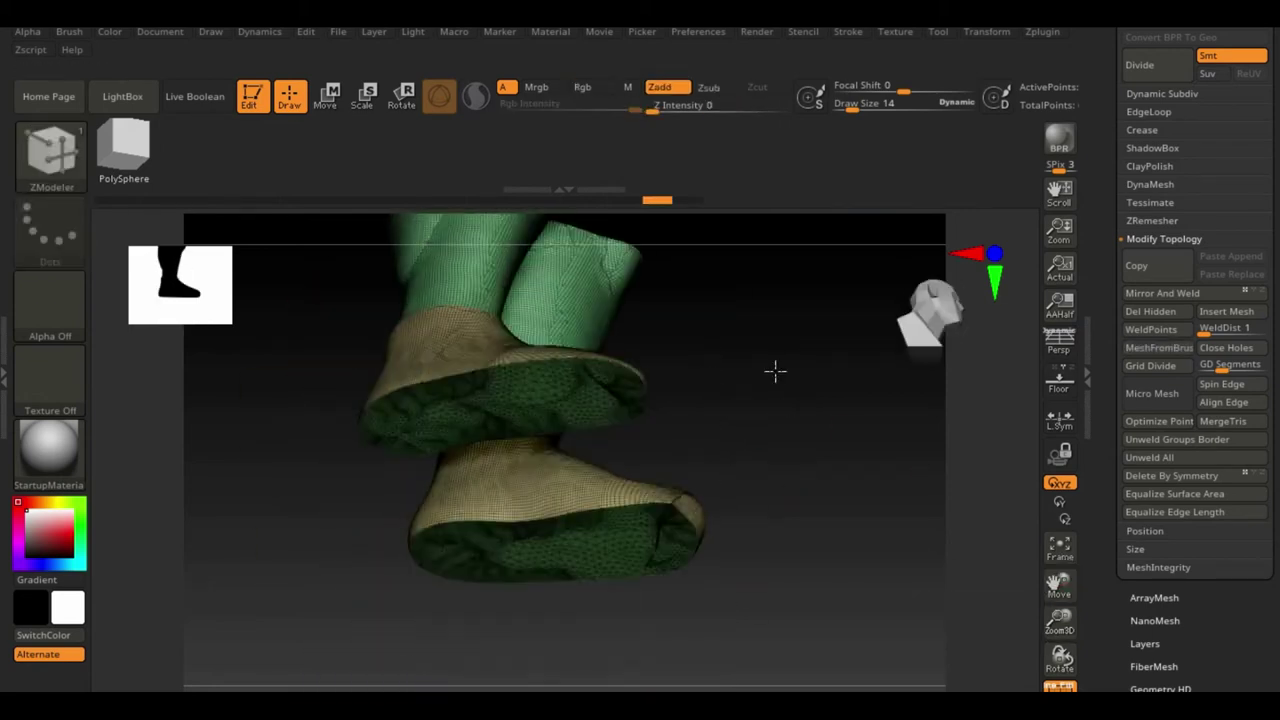
{"action": "left_click_drag", "start_coordinate": [739, 455], "coordinate": [1040, 612]}
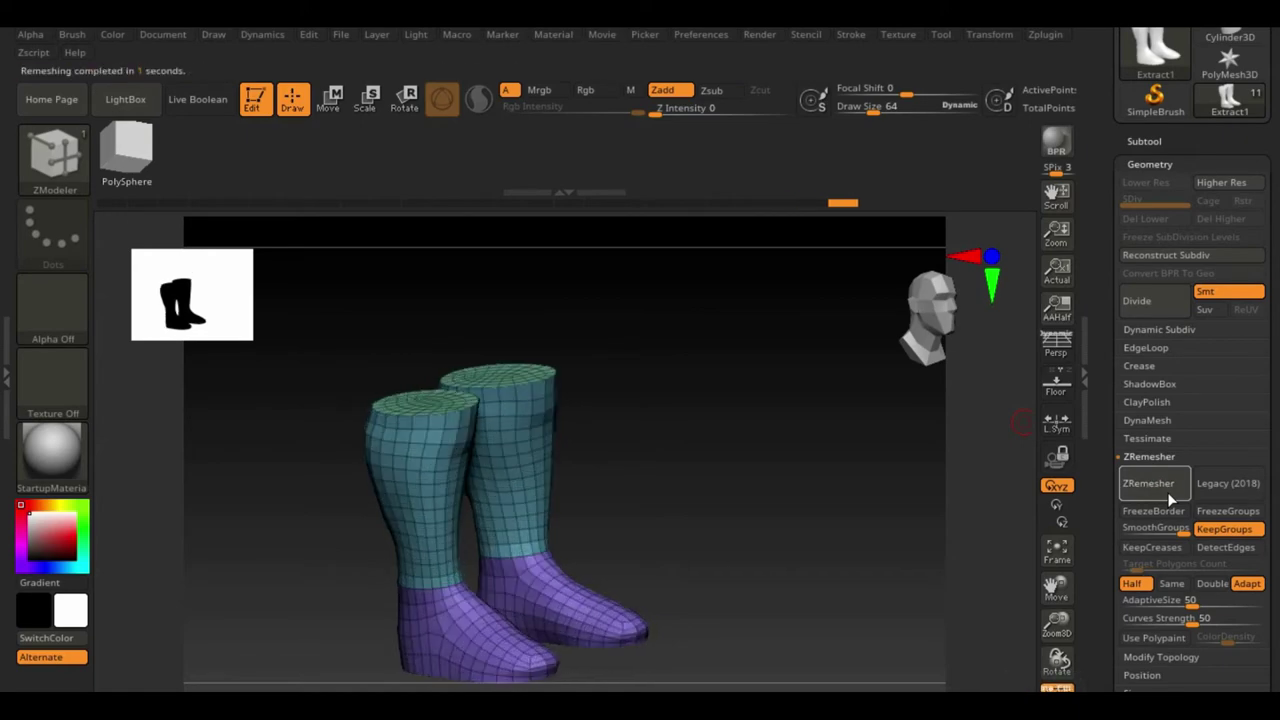
{"action": "key", "text": "space"}
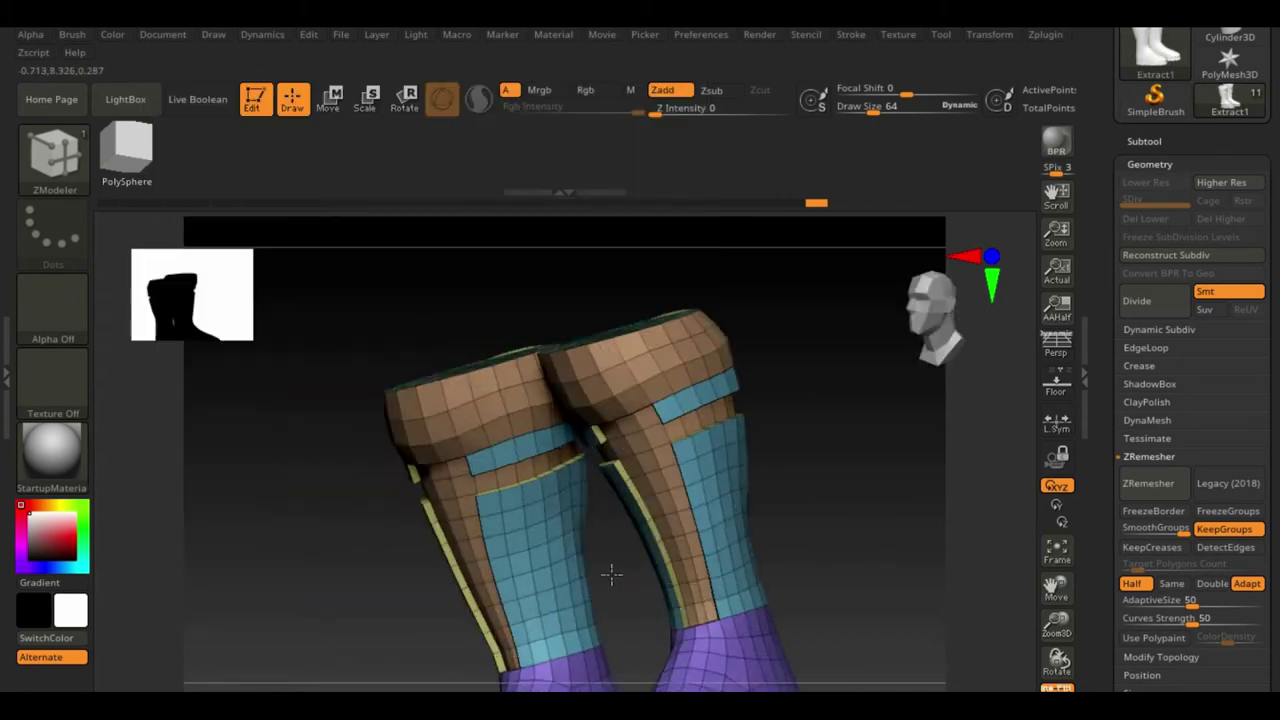
Extrude a raised band around the boot uppers using Extrude Polyloop
{"action": "left_click_drag", "start_coordinate": [1056, 590], "coordinate": [1063, 485]}
{"action": "left_click_drag", "start_coordinate": [826, 546], "coordinate": [826, 546], "text": "alt"}
{"action": "mouse_move", "coordinate": [1094, 509]}
{"action": "left_mouse_down", "text": "alt"}
{"action": "mouse_move", "coordinate": [483, 488]}
{"action": "mouse_move", "coordinate": [343, 643]}
{"action": "mouse_move", "coordinate": [553, 576]}
{"action": "left_mouse_up", "text": "alt"}
{"action": "key", "text": "space"}
{"action": "left_click", "coordinate": [657, 389]}
{"action": "left_click", "coordinate": [553, 576]}
{"action": "mouse_move", "coordinate": [577, 431]}
{"action": "left_mouse_down"}
{"action": "mouse_move", "coordinate": [414, 609]}
{"action": "mouse_move", "coordinate": [820, 471]}
{"action": "mouse_move", "coordinate": [486, 429]}
{"action": "left_mouse_up"}
{"action": "mouse_move", "coordinate": [560, 470]}
{"action": "left_mouse_down"}
{"action": "mouse_move", "coordinate": [763, 543]}
{"action": "mouse_move", "coordinate": [432, 394]}
{"action": "left_mouse_up"}
{"action": "left_click_drag", "start_coordinate": [1057, 625], "coordinate": [1025, 302]}
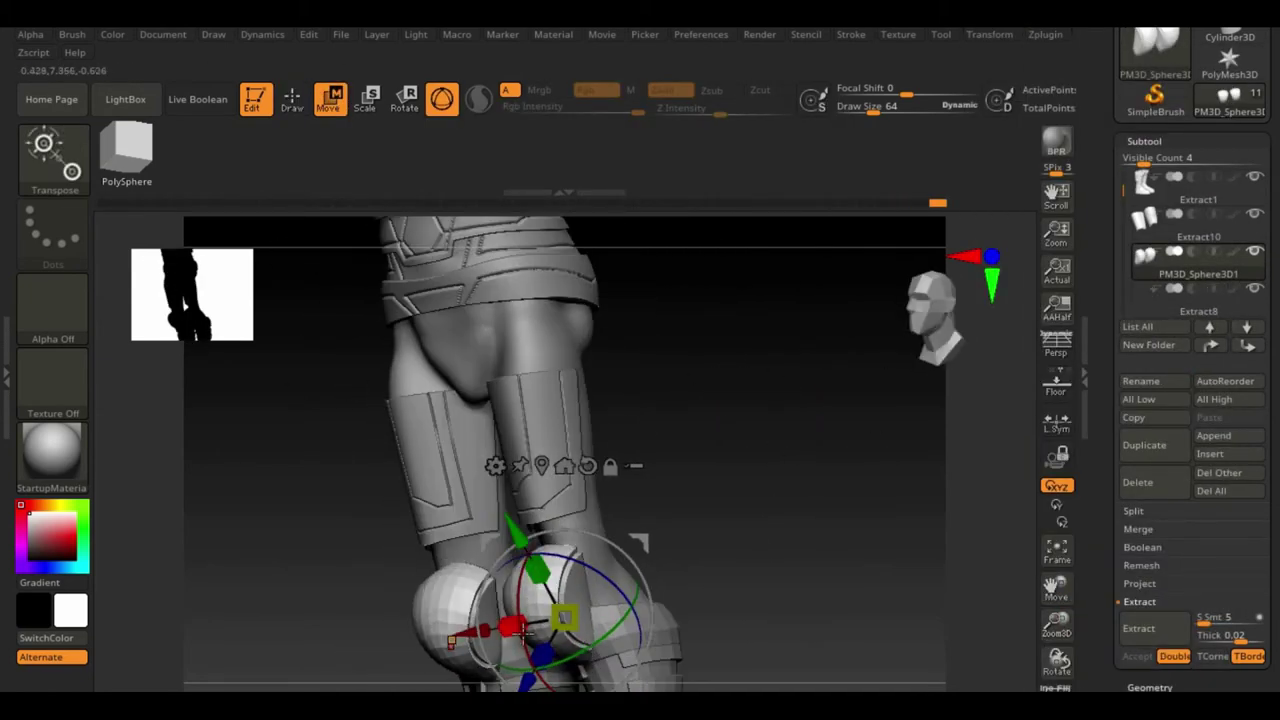
Check the knee pads from the front, return to Draw, and select the shaider subtool
{"action": "left_click_drag", "start_coordinate": [521, 630], "coordinate": [889, 548]}
{"action": "mouse_move", "coordinate": [487, 612]}
{"action": "left_mouse_down"}
{"action": "mouse_move", "coordinate": [447, 590]}
{"action": "mouse_move", "coordinate": [694, 583]}
{"action": "left_mouse_up"}
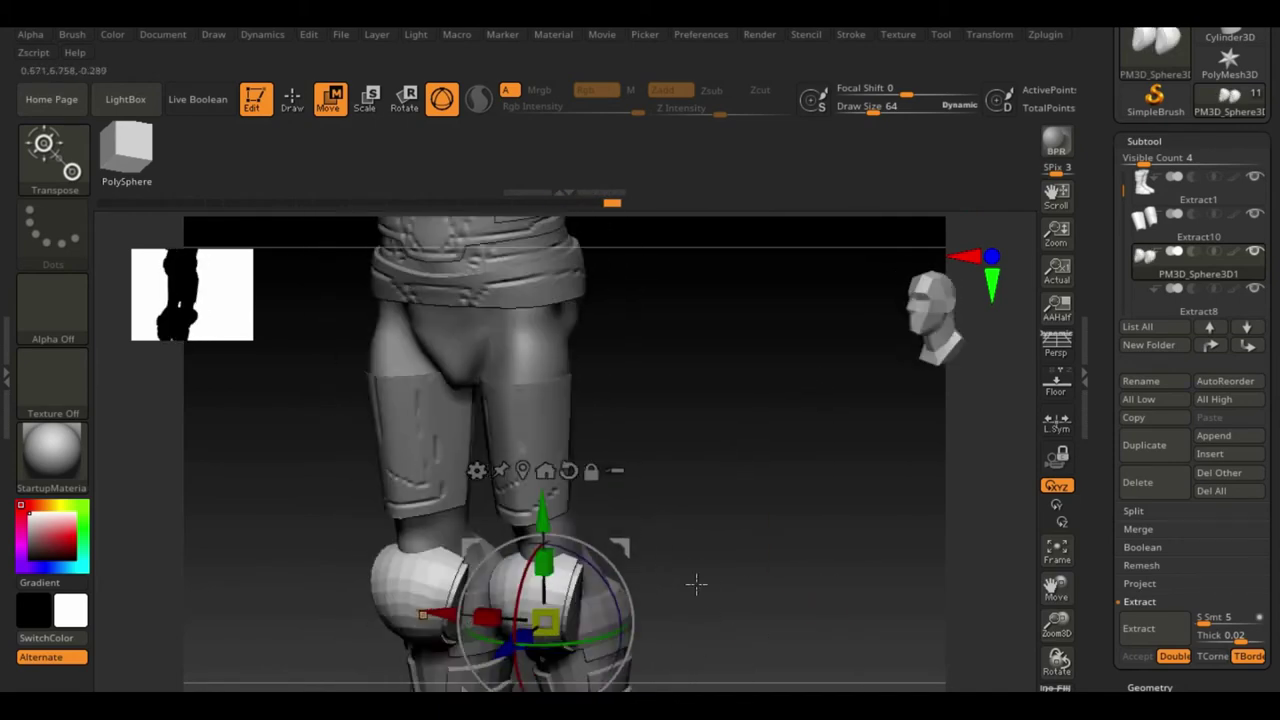
{"action": "key", "text": "b"}
{"action": "key", "text": "z"}
{"action": "key", "text": "m"}
{"action": "key", "text": "f"}
{"action": "left_click_drag", "start_coordinate": [672, 521], "coordinate": [760, 515]}
{"action": "left_click", "coordinate": [1167, 205]}
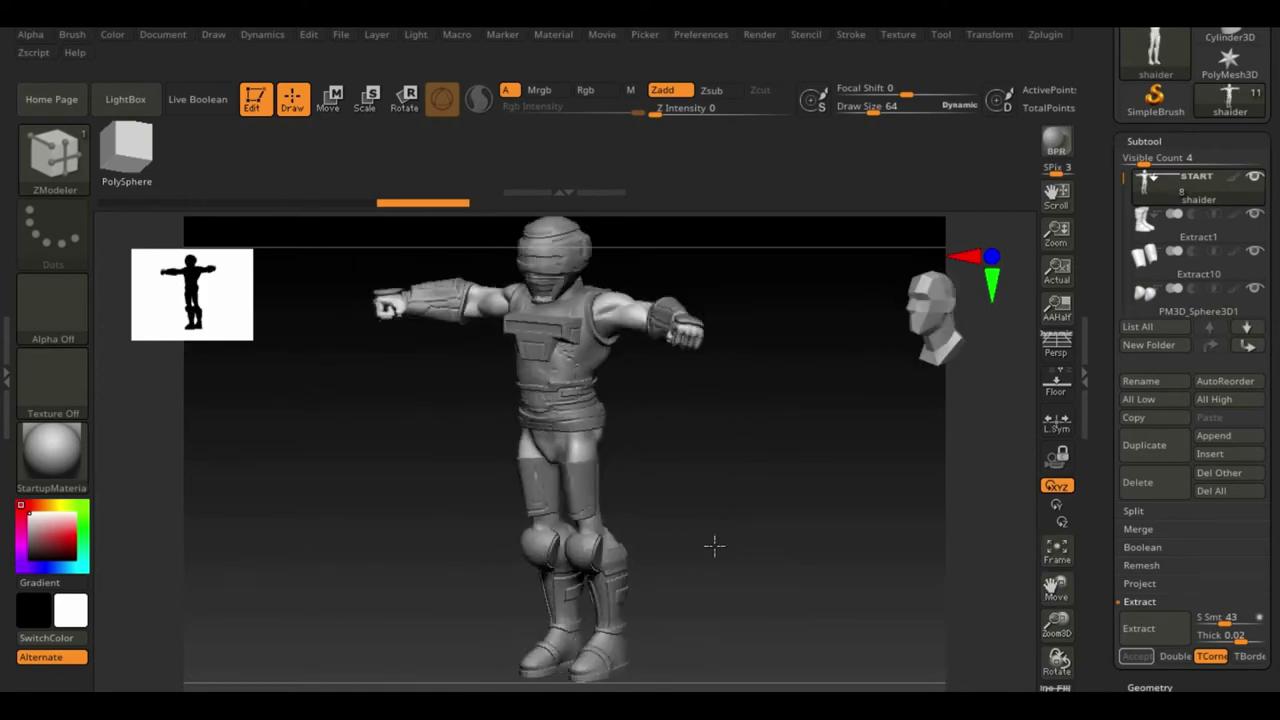
Select a Chisel brush with a different tip and zoom in on the lower leg
{"action": "key", "text": "b"}
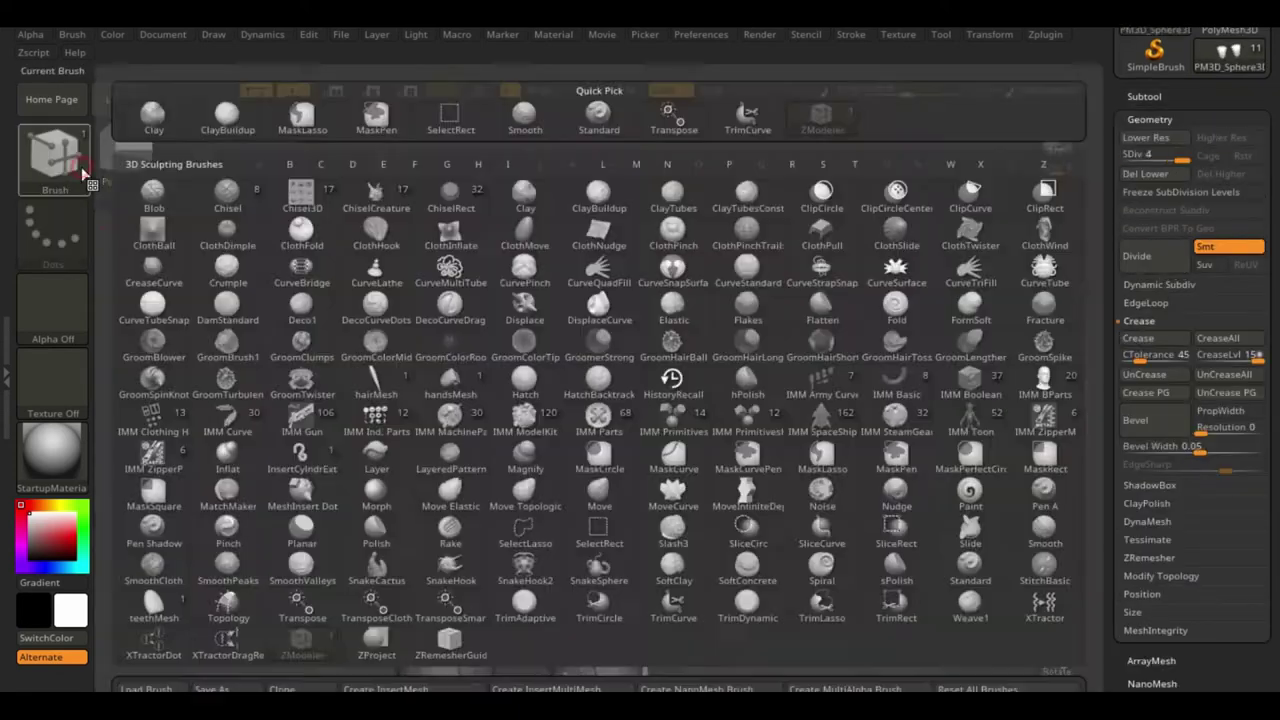
{"action": "key", "text": "c"}
{"action": "key", "text": "h"}
{"action": "left_click_drag", "start_coordinate": [610, 469], "coordinate": [580, 535]}
{"action": "scroll", "coordinate": [600, 665], "scroll_direction": "up", "scroll_amount": 2}
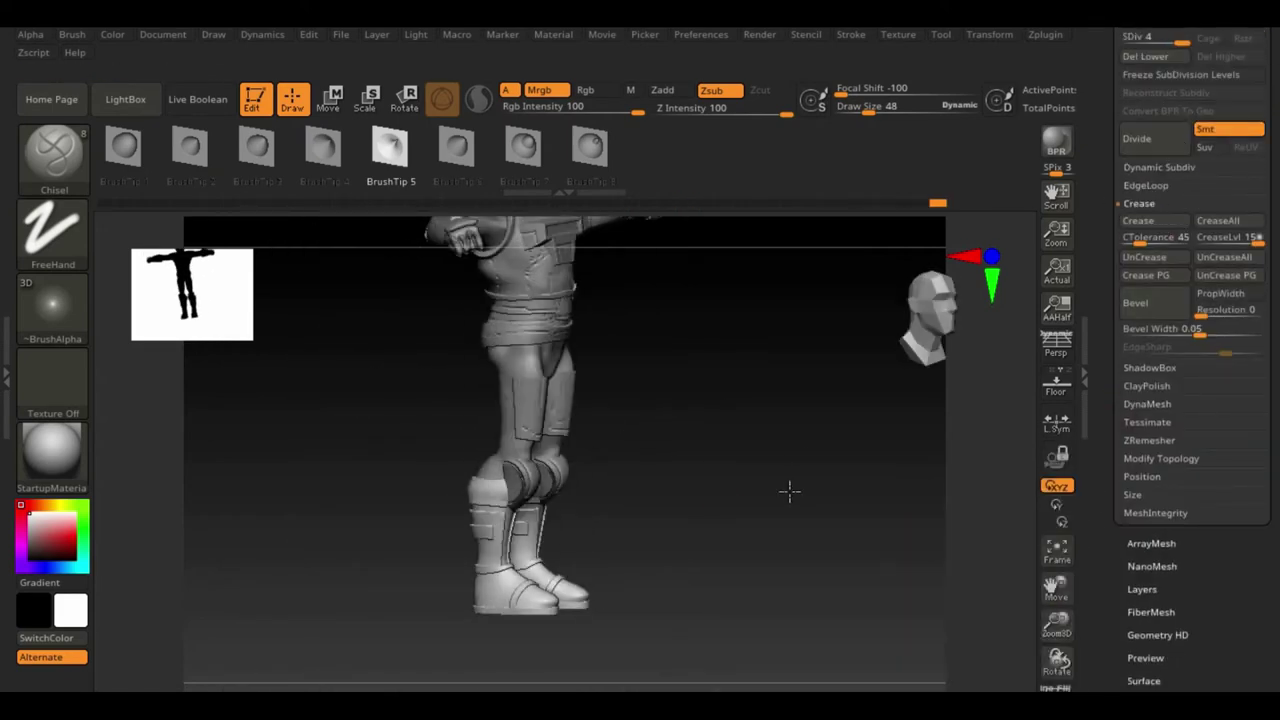
{"action": "scroll", "coordinate": [780, 551], "scroll_direction": "up", "scroll_amount": 3}
{"action": "left_click_drag", "start_coordinate": [780, 551], "coordinate": [660, 520]}
{"action": "scroll", "coordinate": [560, 480], "scroll_direction": "up", "scroll_amount": 2}
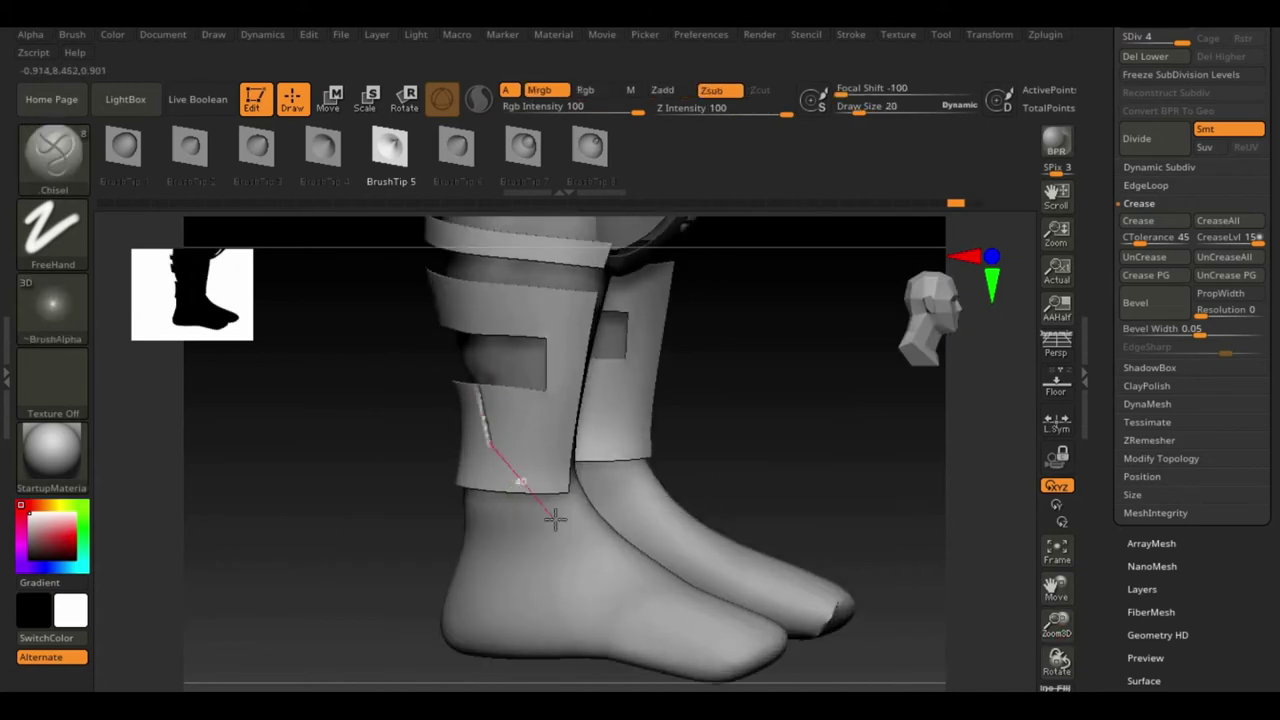
Subdivide the leg armour and draw seam lines along the shin plate and left shoe toe
{"action": "key", "text": "ctrl+d"}
{"action": "key", "text": "ctrl+d"}
{"action": "left_click_drag", "start_coordinate": [470, 383], "coordinate": [517, 545]}
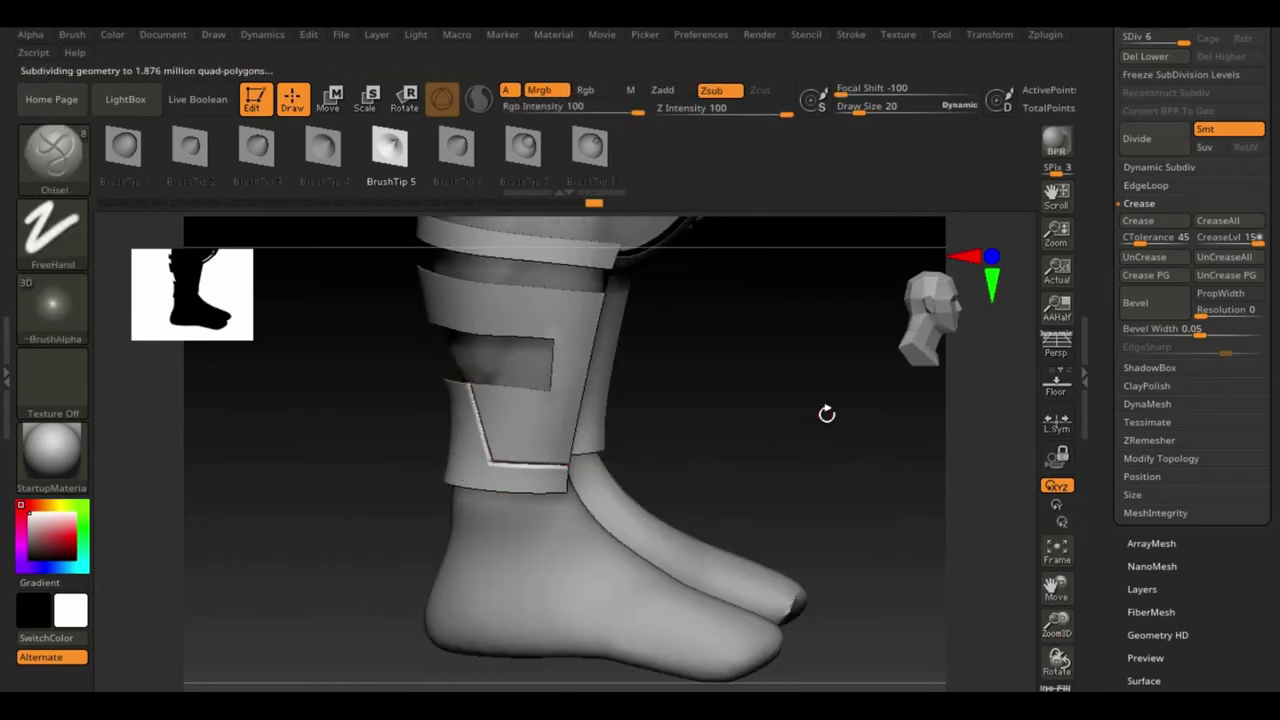
{"action": "left_click_drag", "start_coordinate": [826, 413], "coordinate": [672, 372]}
{"action": "left_click_drag", "start_coordinate": [929, 471], "coordinate": [398, 580]}
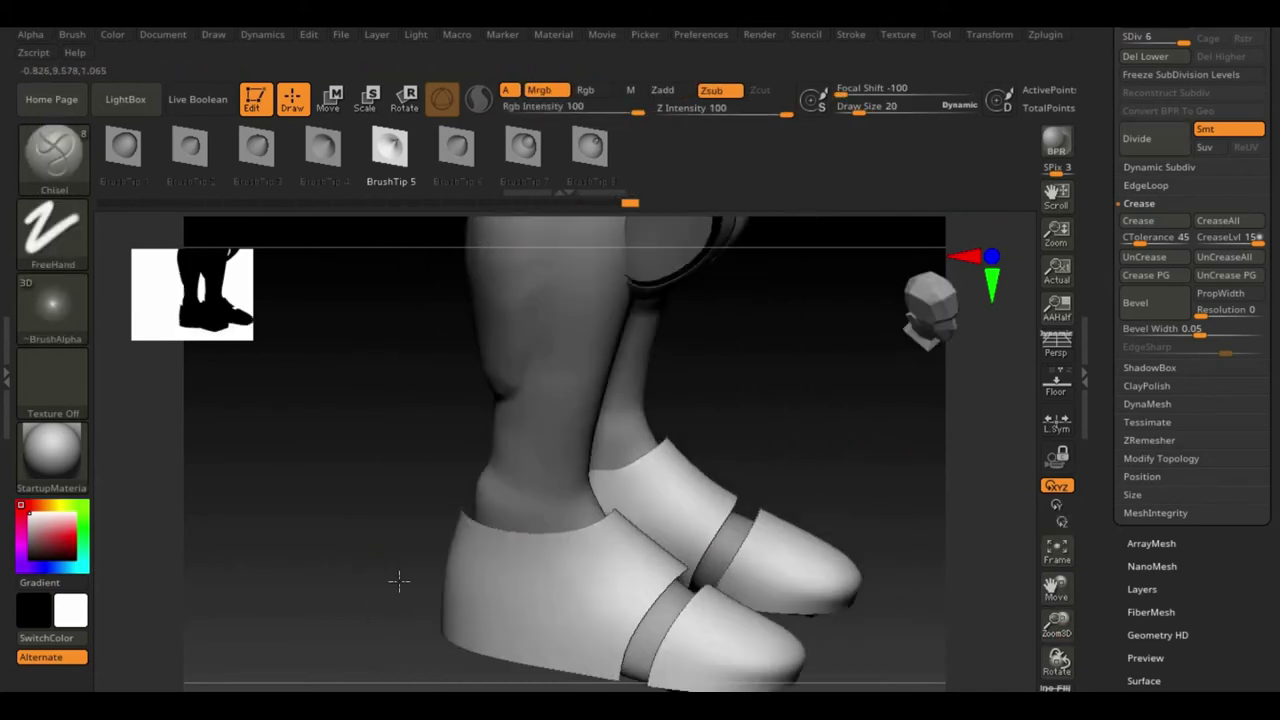
{"action": "mouse_move", "coordinate": [1073, 553]}
{"action": "left_mouse_down"}
{"action": "mouse_move", "coordinate": [714, 508]}
{"action": "mouse_move", "coordinate": [847, 548]}
{"action": "left_mouse_up"}
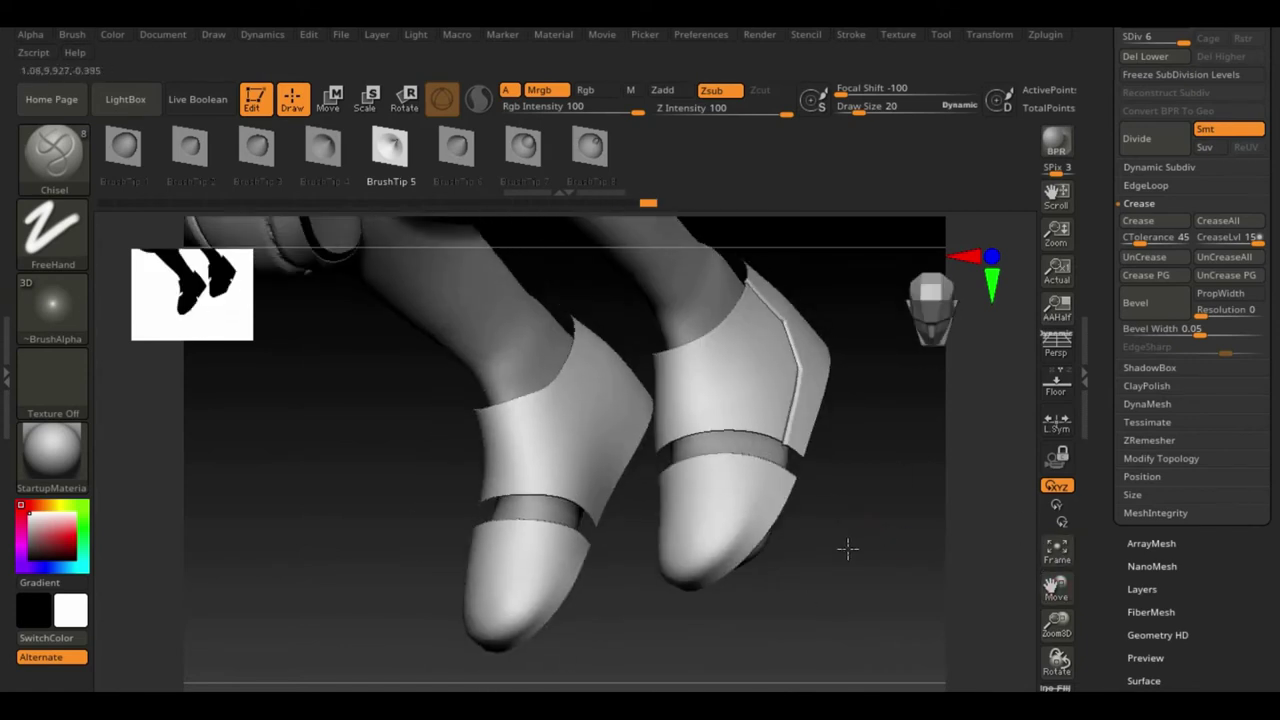
{"action": "mouse_move", "coordinate": [545, 610]}
{"action": "left_mouse_down"}
{"action": "mouse_move", "coordinate": [600, 543]}
{"action": "mouse_move", "coordinate": [629, 614]}
{"action": "mouse_move", "coordinate": [794, 609]}
{"action": "mouse_move", "coordinate": [808, 580]}
{"action": "mouse_move", "coordinate": [640, 572]}
{"action": "left_mouse_up"}
{"action": "mouse_move", "coordinate": [630, 568]}
{"action": "left_mouse_down"}
{"action": "mouse_move", "coordinate": [722, 617]}
{"action": "mouse_move", "coordinate": [934, 523]}
{"action": "mouse_move", "coordinate": [854, 514]}
{"action": "mouse_move", "coordinate": [900, 560]}
{"action": "left_mouse_up"}
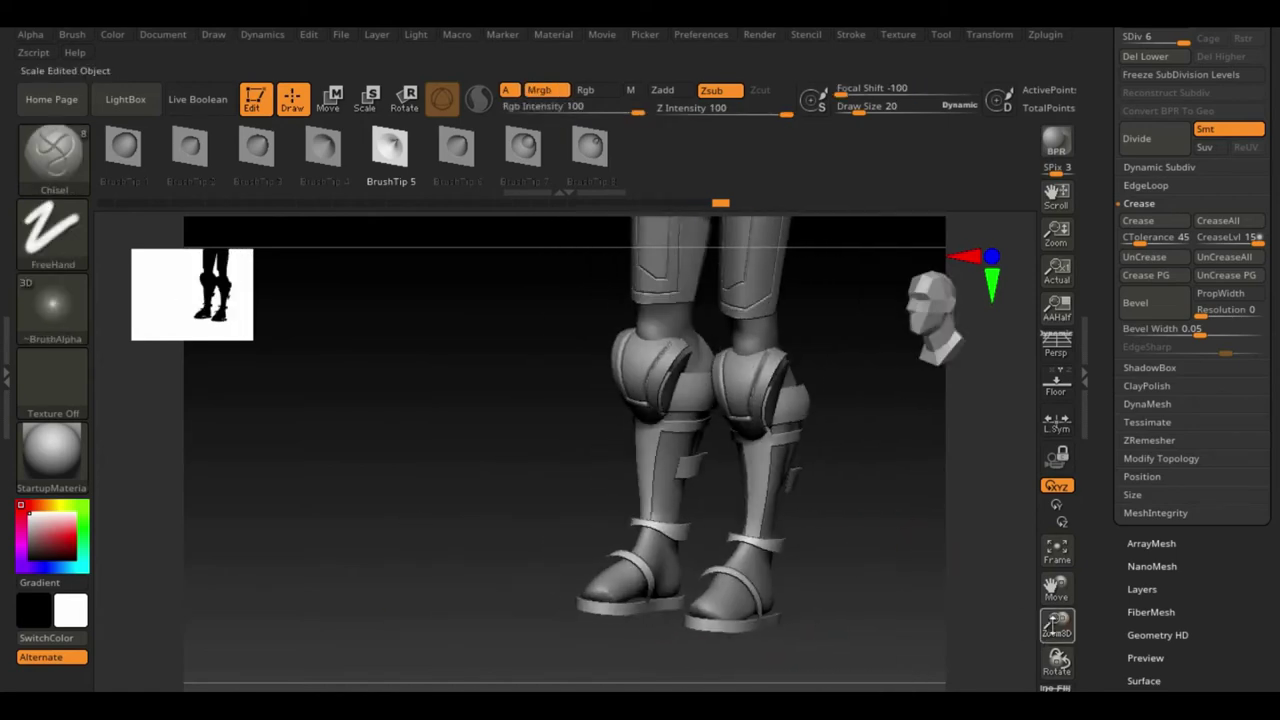
{"action": "left_click_drag", "start_coordinate": [1057, 625], "coordinate": [667, 432]}
{"action": "mouse_move", "coordinate": [751, 570]}
{"action": "left_mouse_down"}
{"action": "mouse_move", "coordinate": [655, 427]}
{"action": "mouse_move", "coordinate": [643, 491]}
{"action": "mouse_move", "coordinate": [450, 505]}
{"action": "mouse_move", "coordinate": [480, 366]}
{"action": "mouse_move", "coordinate": [877, 509]}
{"action": "mouse_move", "coordinate": [531, 514]}
{"action": "mouse_move", "coordinate": [760, 520]}
{"action": "mouse_move", "coordinate": [1025, 585]}
{"action": "mouse_move", "coordinate": [785, 491]}
{"action": "left_mouse_up"}
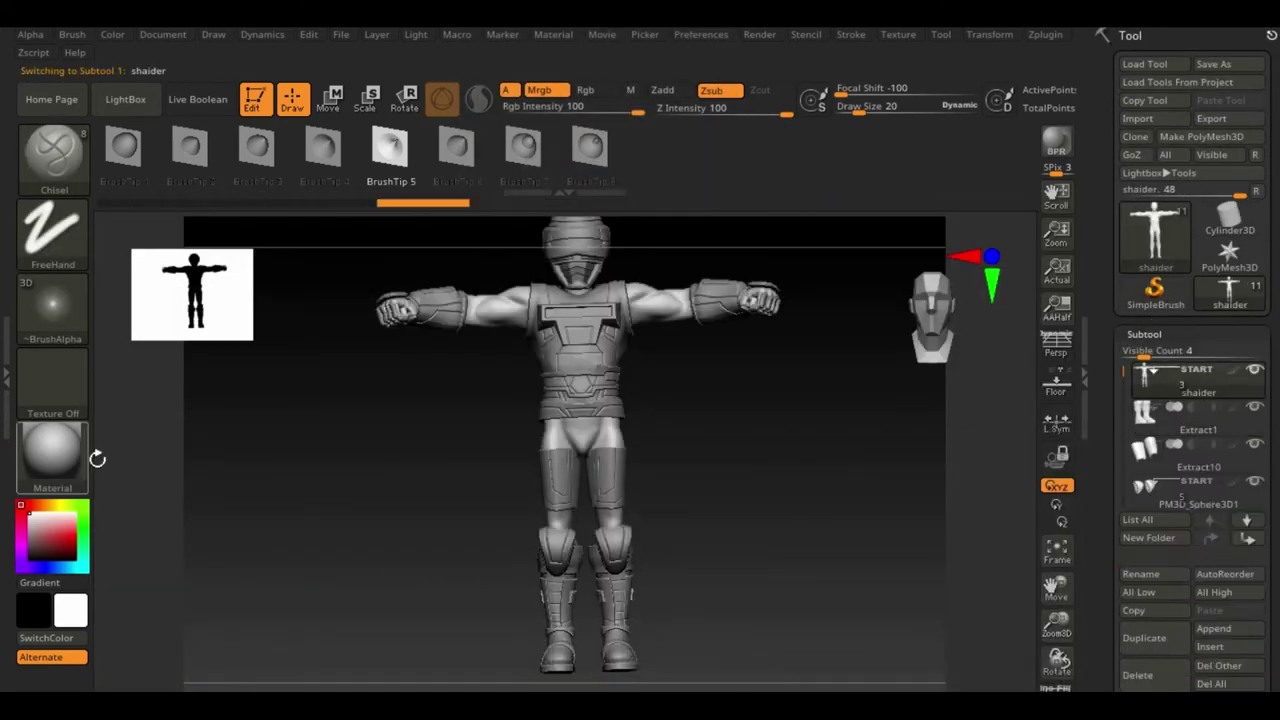
Give the model the FastShader material with a dark grey colour
{"action": "left_click", "coordinate": [61, 470]}
{"action": "left_click", "coordinate": [745, 530]}
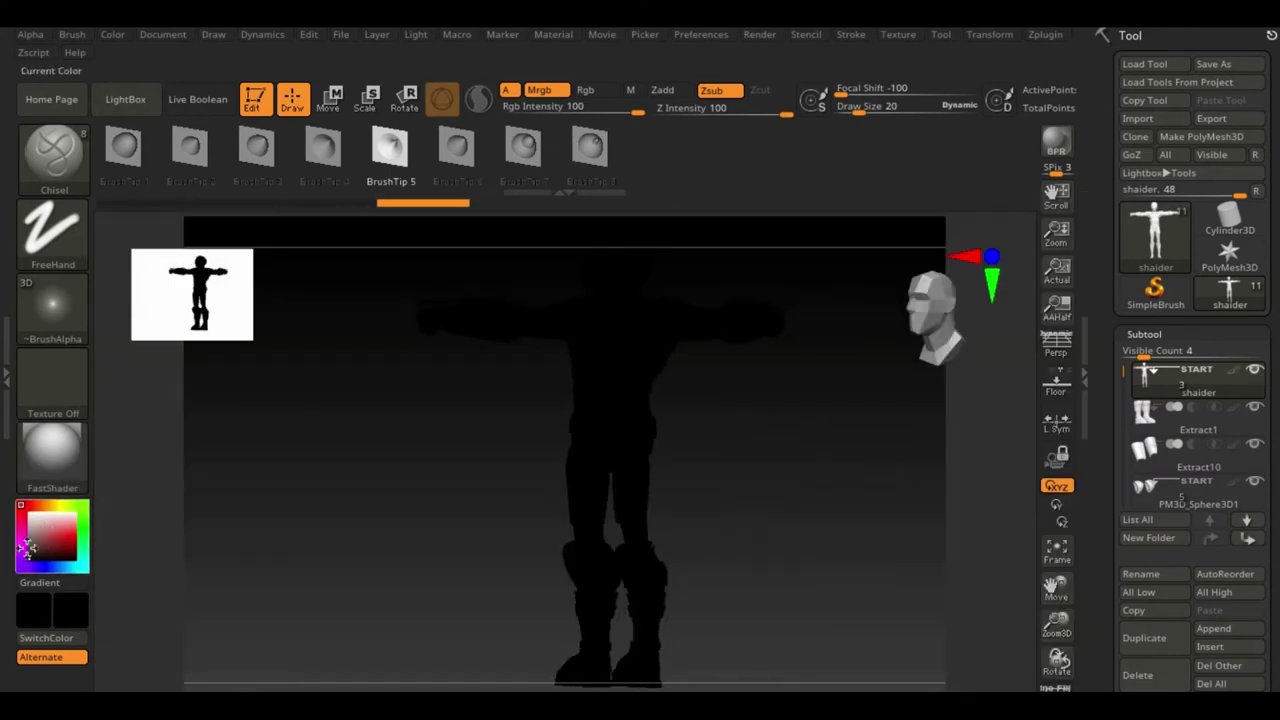
{"action": "left_click", "coordinate": [28, 548]}
{"action": "left_click", "coordinate": [28, 548]}
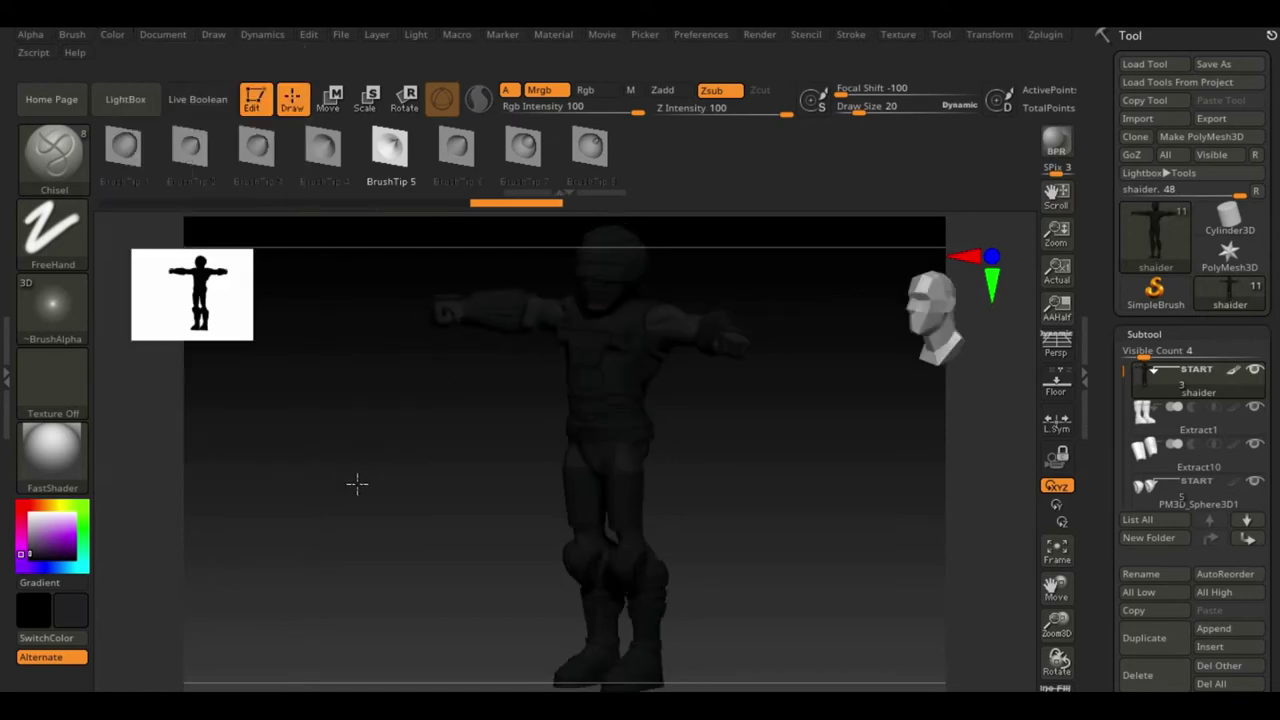
Enable Surface Noise with the Noise57 hex preset and tune it in NoiseMaker
{"action": "scroll", "coordinate": [1115, 410], "scroll_direction": "down", "scroll_amount": 1}
{"action": "left_click", "coordinate": [1143, 614]}
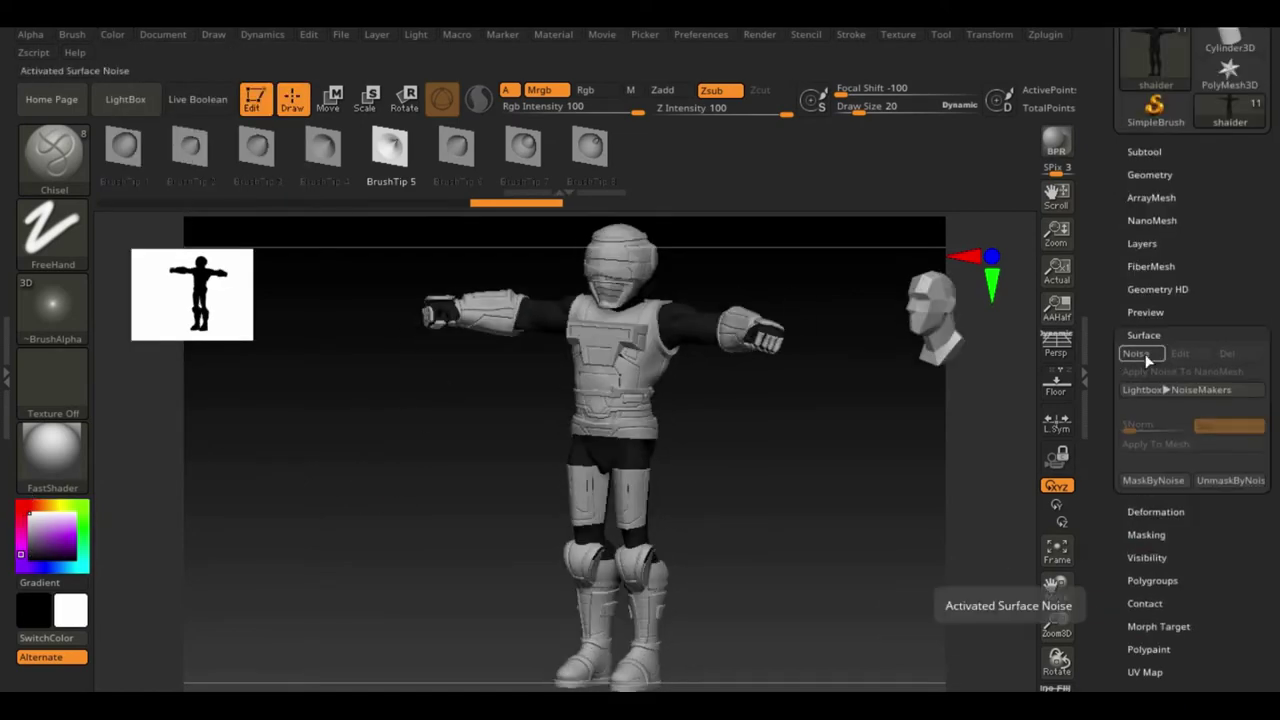
{"action": "left_click", "coordinate": [1140, 354]}
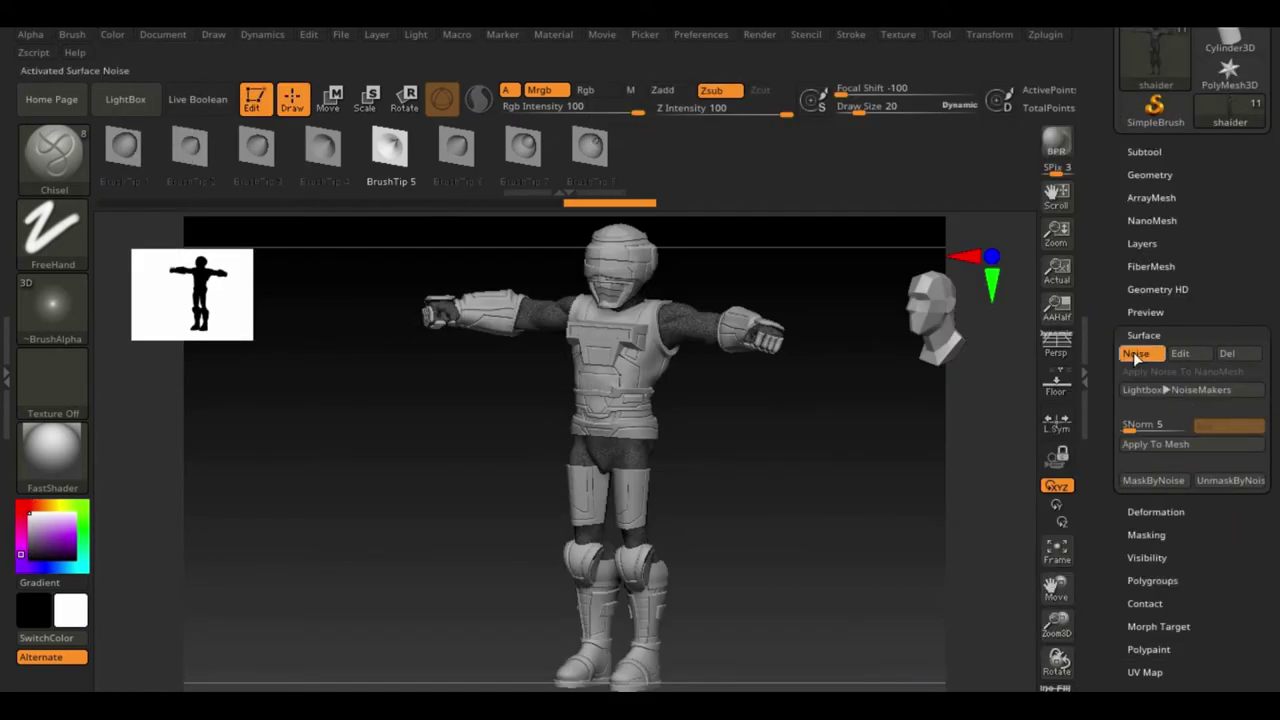
{"action": "left_click", "coordinate": [1174, 389]}
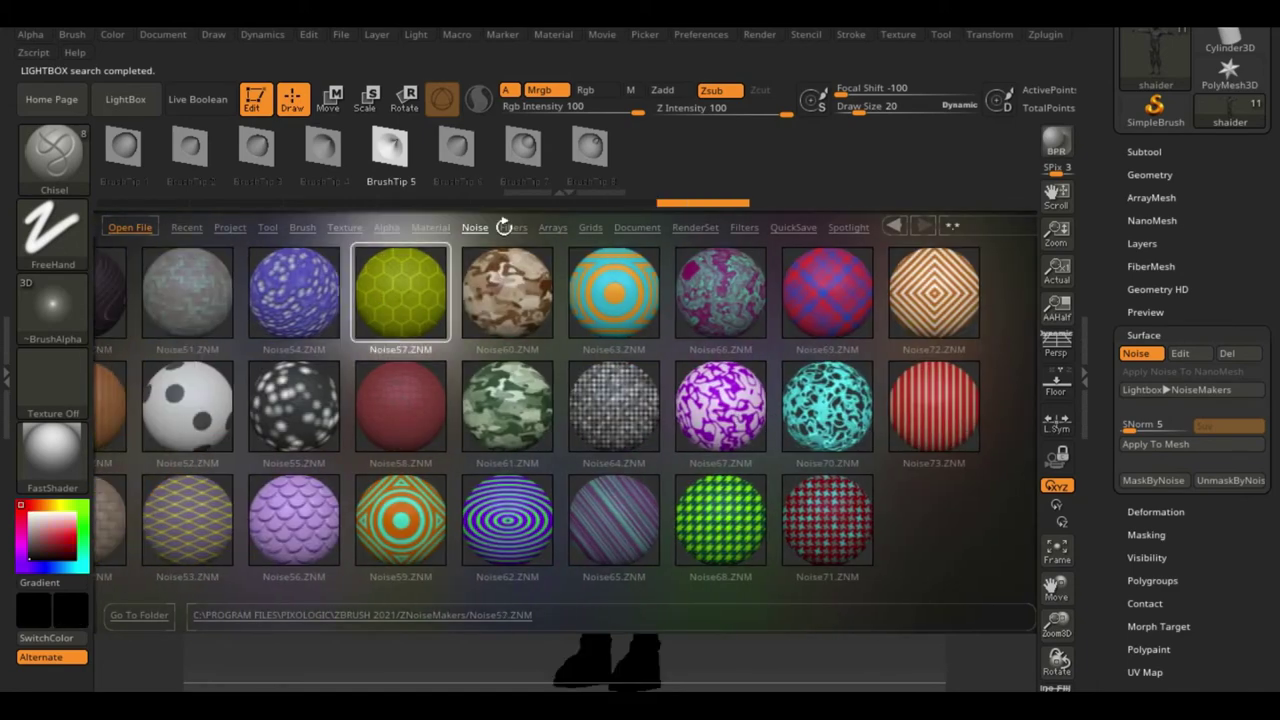
{"action": "double_click", "coordinate": [400, 295]}
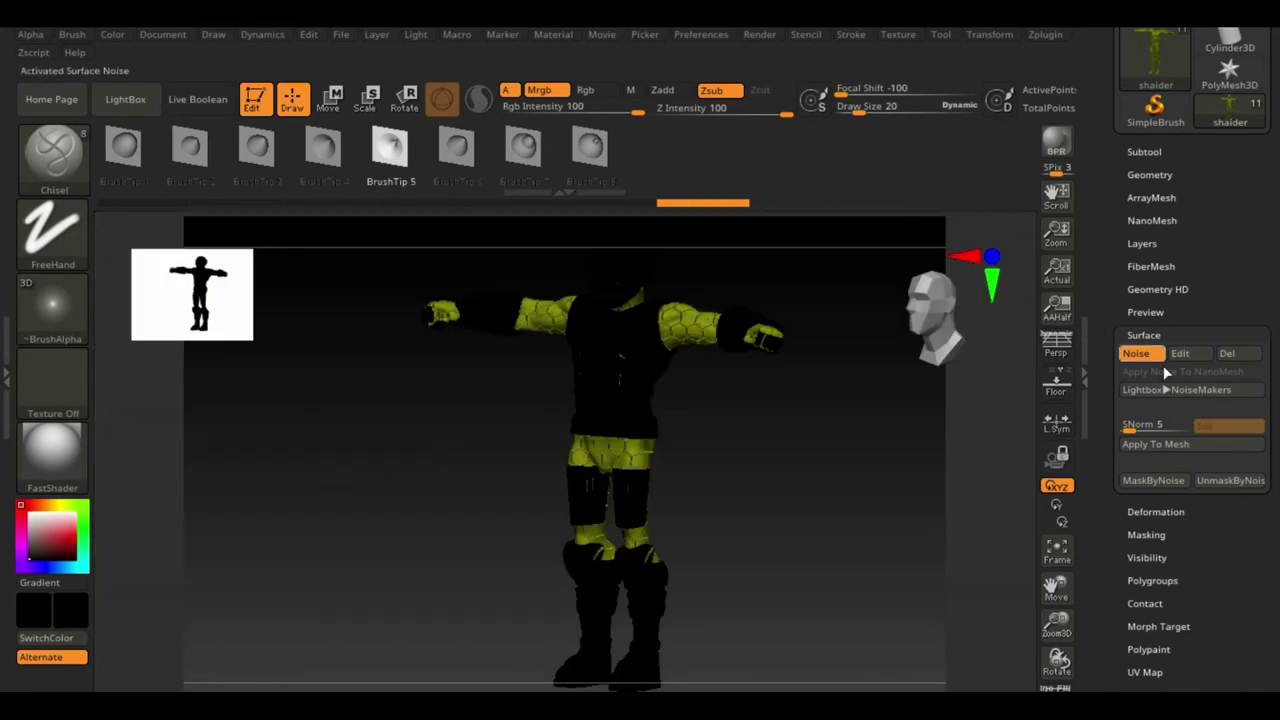
{"action": "left_click", "coordinate": [1180, 353]}
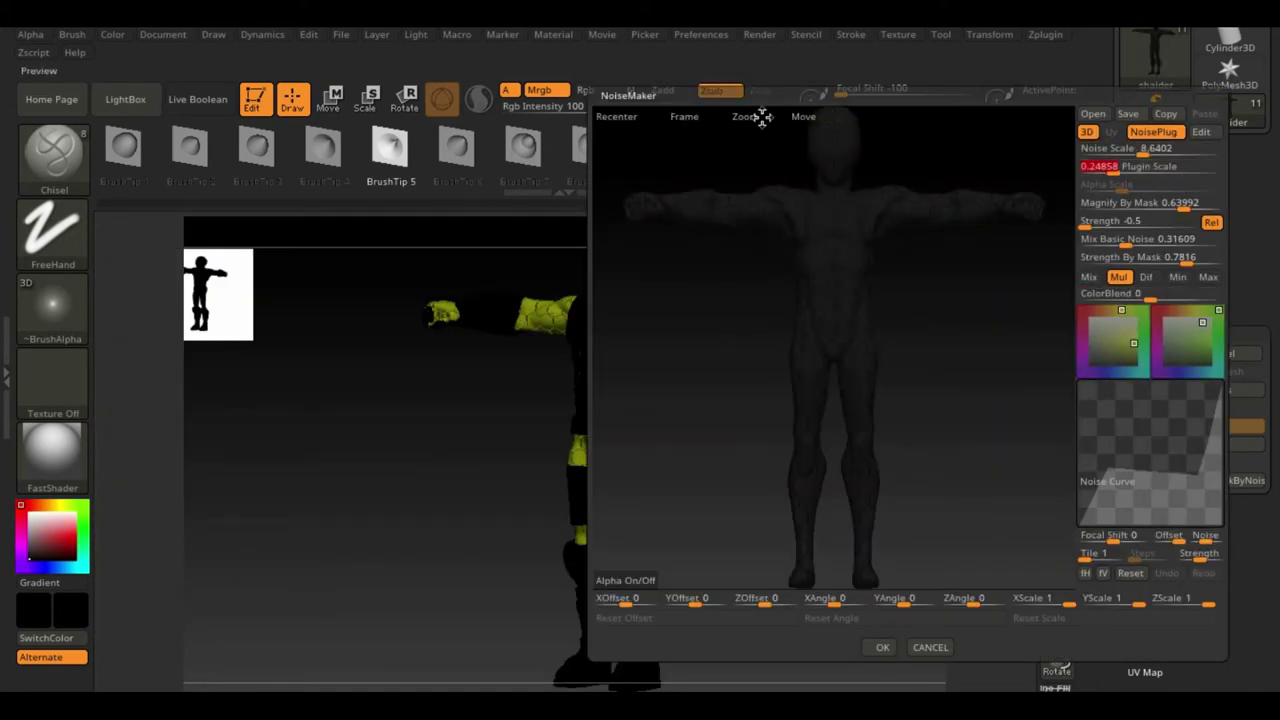
{"action": "left_click_drag", "start_coordinate": [762, 117], "coordinate": [789, 114]}
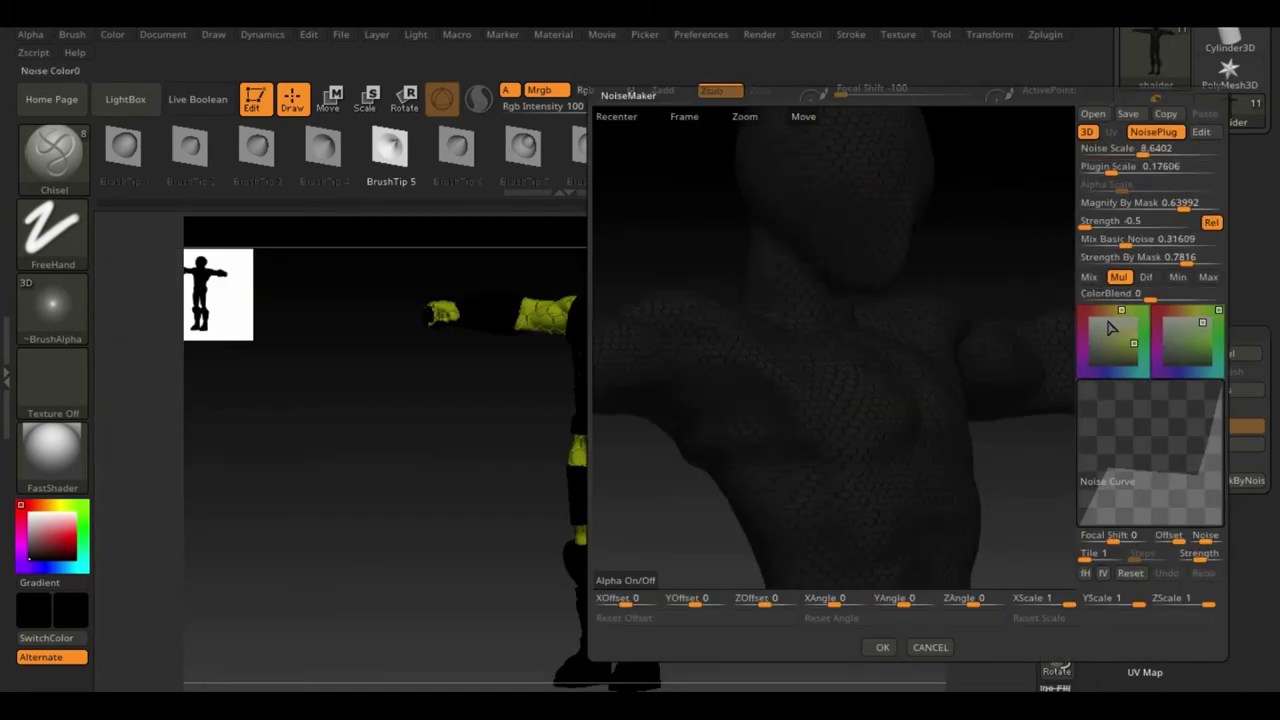
{"action": "left_click", "coordinate": [882, 647]}
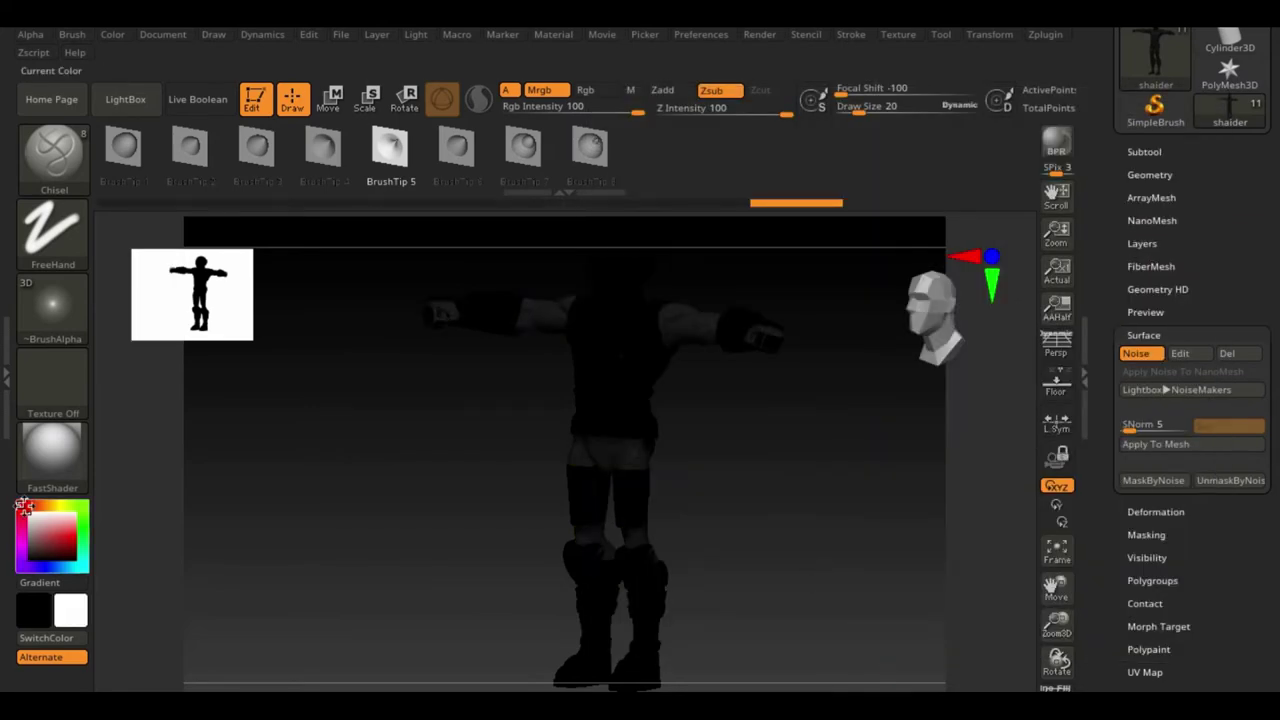
BPR render a preview, then switch the model to the Silver material
{"action": "left_click_drag", "start_coordinate": [812, 380], "coordinate": [812, 503], "text": "alt"}
{"action": "left_click", "coordinate": [1055, 145]}
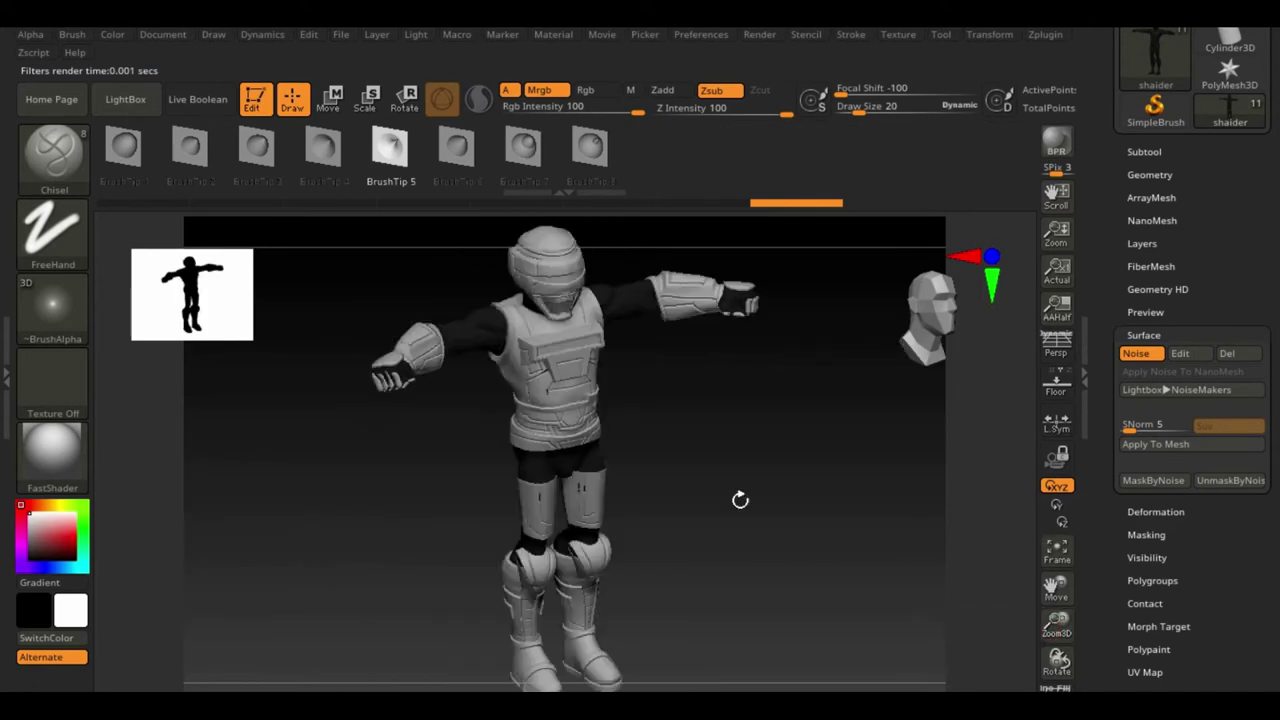
{"action": "left_click_drag", "start_coordinate": [740, 500], "coordinate": [391, 480]}
{"action": "left_click", "coordinate": [55, 455]}
{"action": "left_click", "coordinate": [1043, 572]}
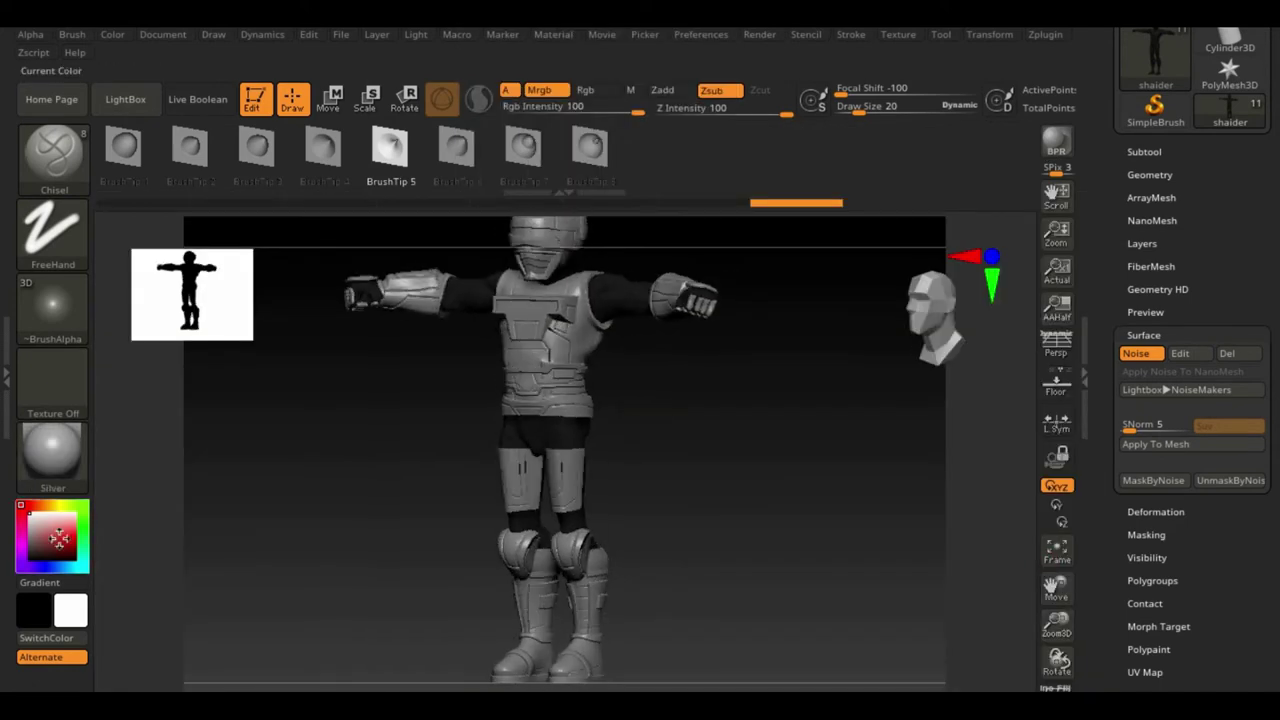
{"action": "mouse_move", "coordinate": [900, 600]}
{"action": "left_mouse_down"}
{"action": "mouse_move", "coordinate": [977, 600]}
{"action": "mouse_move", "coordinate": [710, 462]}
{"action": "left_mouse_up"}
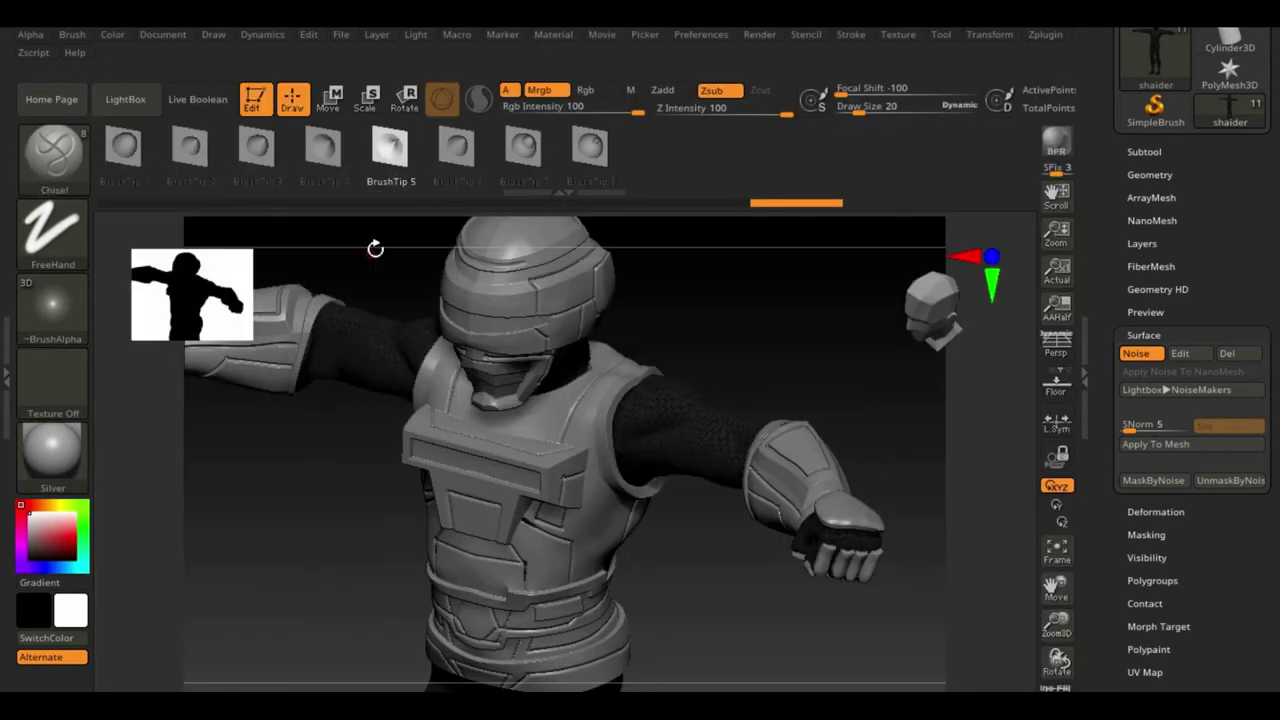
Enable Rgb painting and fill the armour with flat cyan
{"action": "left_click", "coordinate": [585, 90]}
{"action": "left_click", "coordinate": [72, 540]}
{"action": "left_click", "coordinate": [62, 528]}
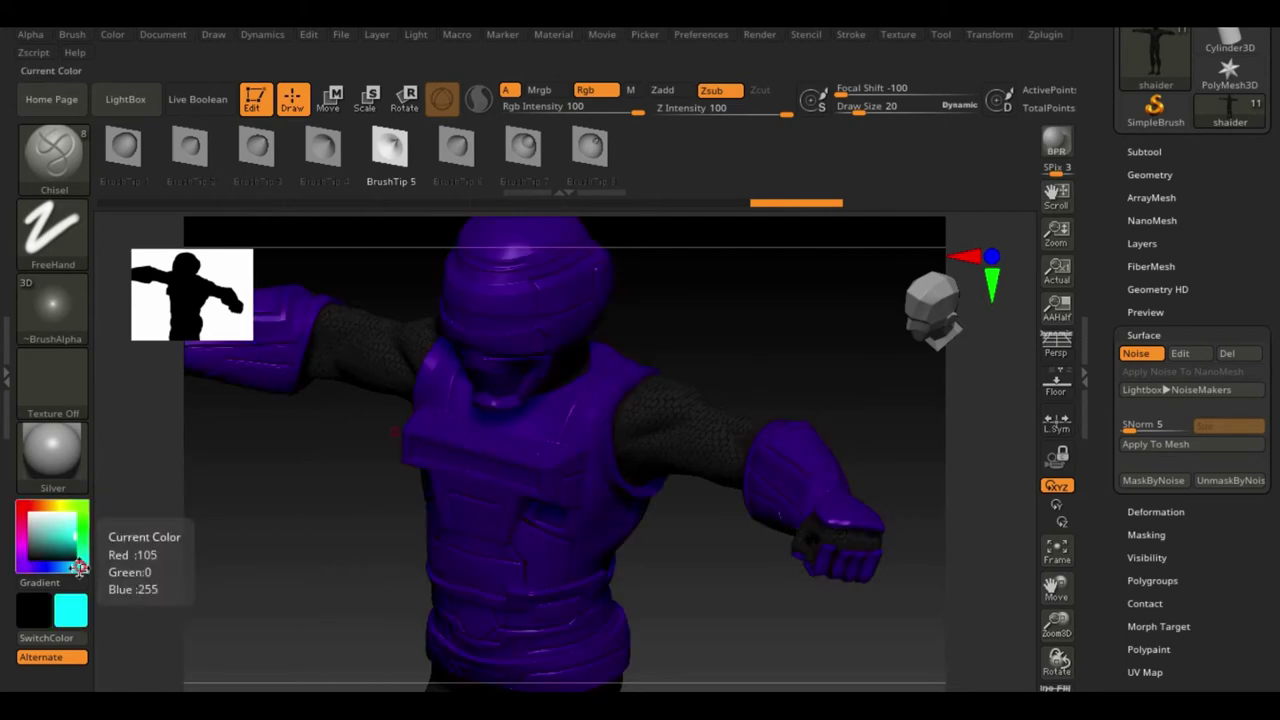
{"action": "left_click", "coordinate": [538, 90]}
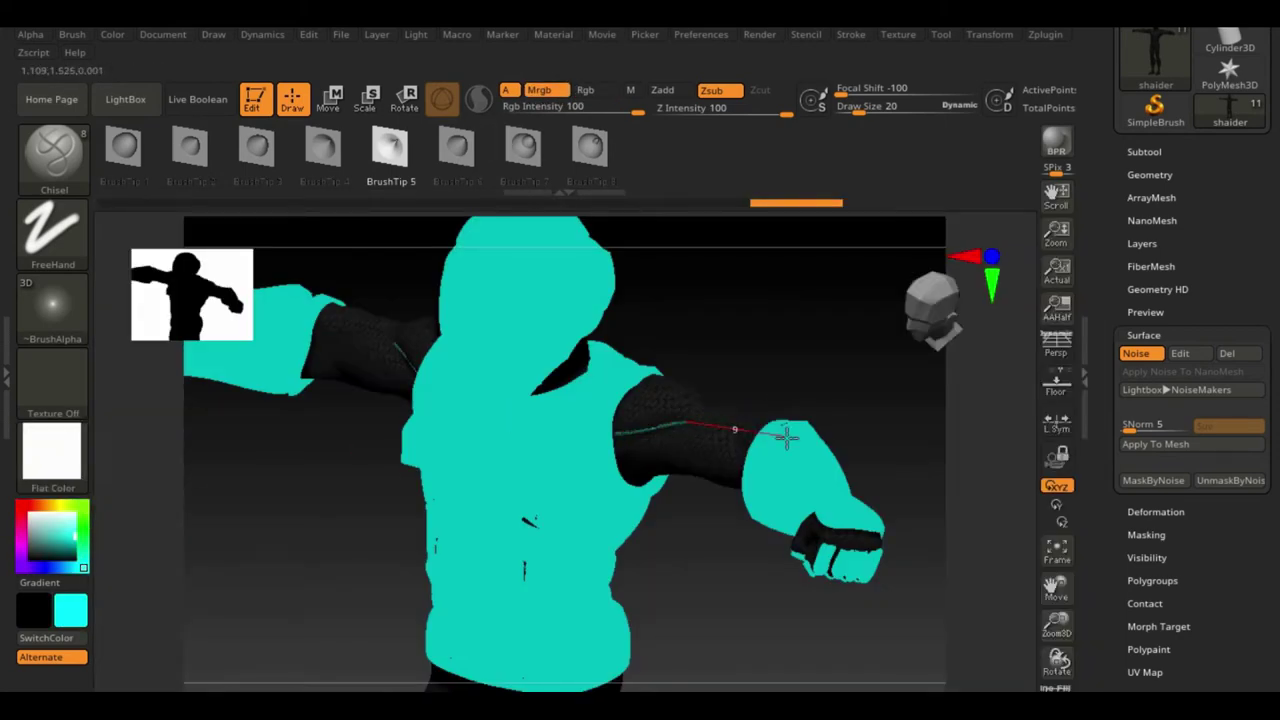
Orbit around to check the cyan fill, then select the Extract0 subtool
{"action": "mouse_move", "coordinate": [786, 437]}
{"action": "left_mouse_down"}
{"action": "mouse_move", "coordinate": [751, 444]}
{"action": "mouse_move", "coordinate": [771, 503]}
{"action": "mouse_move", "coordinate": [700, 449]}
{"action": "mouse_move", "coordinate": [929, 523]}
{"action": "mouse_move", "coordinate": [685, 660]}
{"action": "mouse_move", "coordinate": [760, 672]}
{"action": "mouse_move", "coordinate": [725, 550]}
{"action": "left_mouse_up"}
{"action": "mouse_move", "coordinate": [1058, 645]}
{"action": "left_mouse_down"}
{"action": "mouse_move", "coordinate": [726, 491]}
{"action": "mouse_move", "coordinate": [820, 577]}
{"action": "left_mouse_up"}
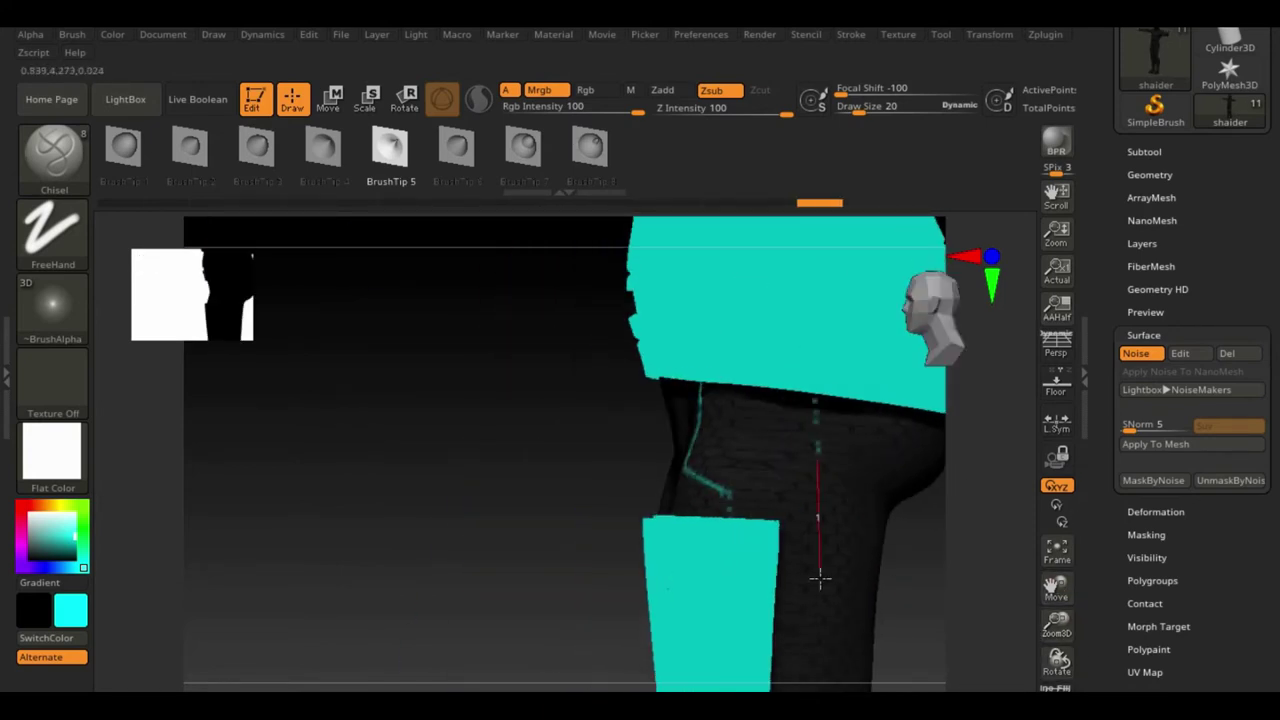
{"action": "left_click_drag", "start_coordinate": [821, 512], "coordinate": [866, 498]}
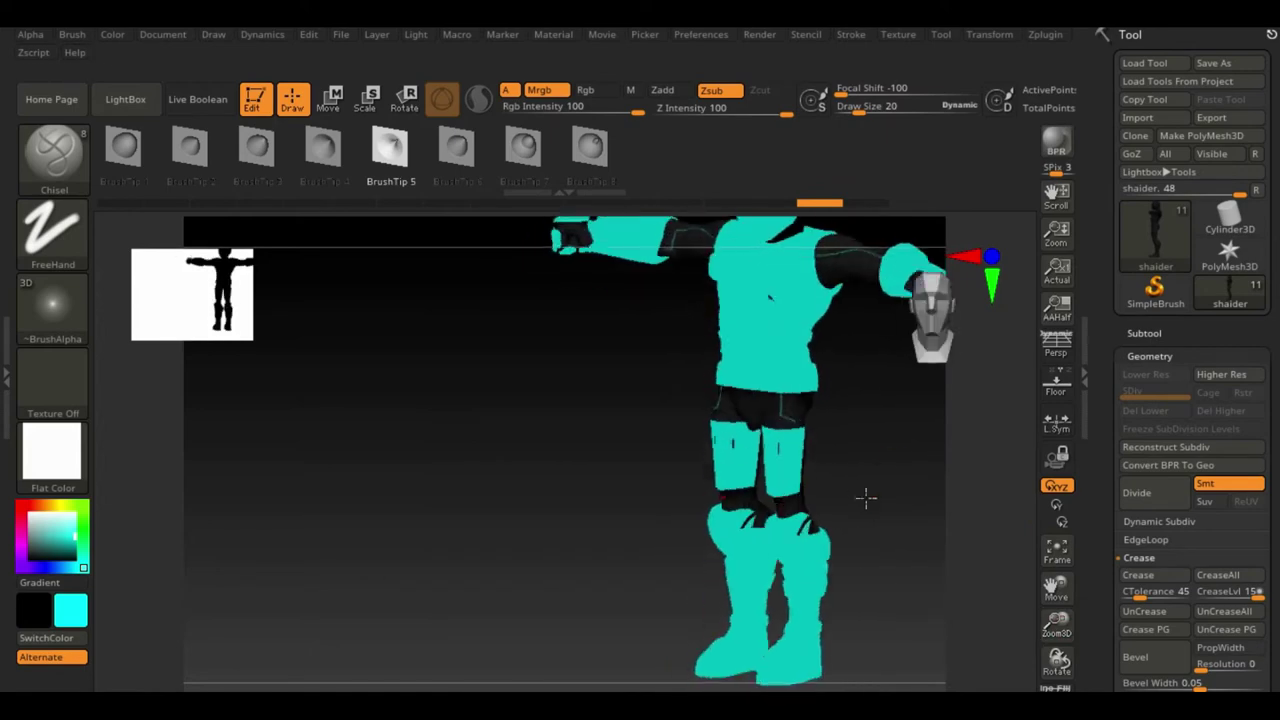
{"action": "left_click_drag", "start_coordinate": [906, 549], "coordinate": [851, 462]}
{"action": "left_click_drag", "start_coordinate": [681, 566], "coordinate": [797, 503]}
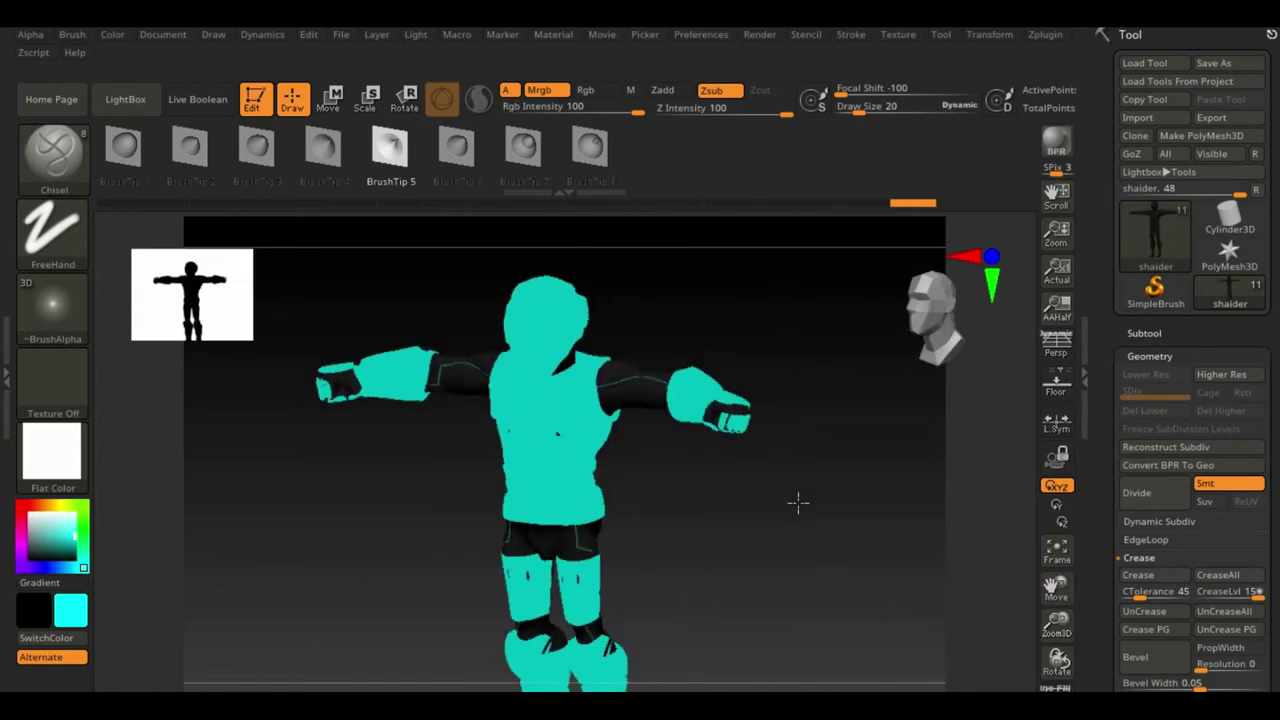
{"action": "mouse_move", "coordinate": [1057, 627]}
{"action": "left_mouse_down"}
{"action": "mouse_move", "coordinate": [951, 594]}
{"action": "mouse_move", "coordinate": [826, 588]}
{"action": "left_mouse_up"}
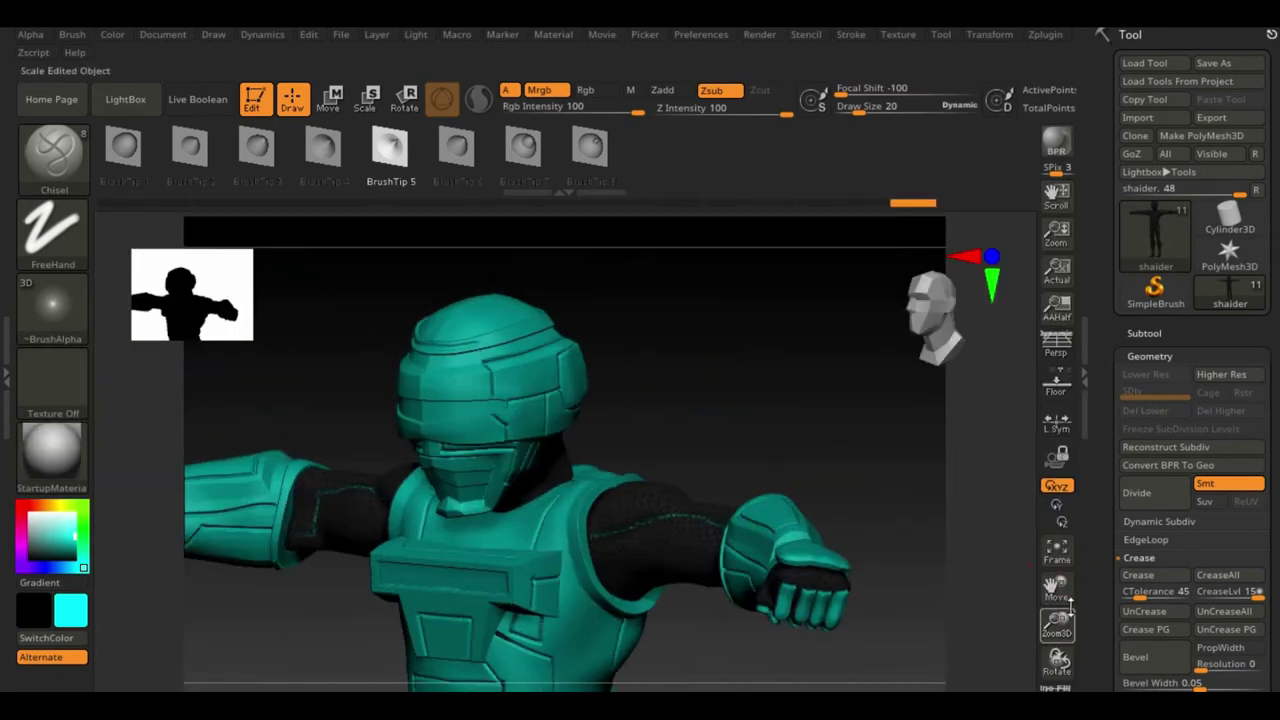
{"action": "left_click", "coordinate": [814, 394], "text": "alt"}
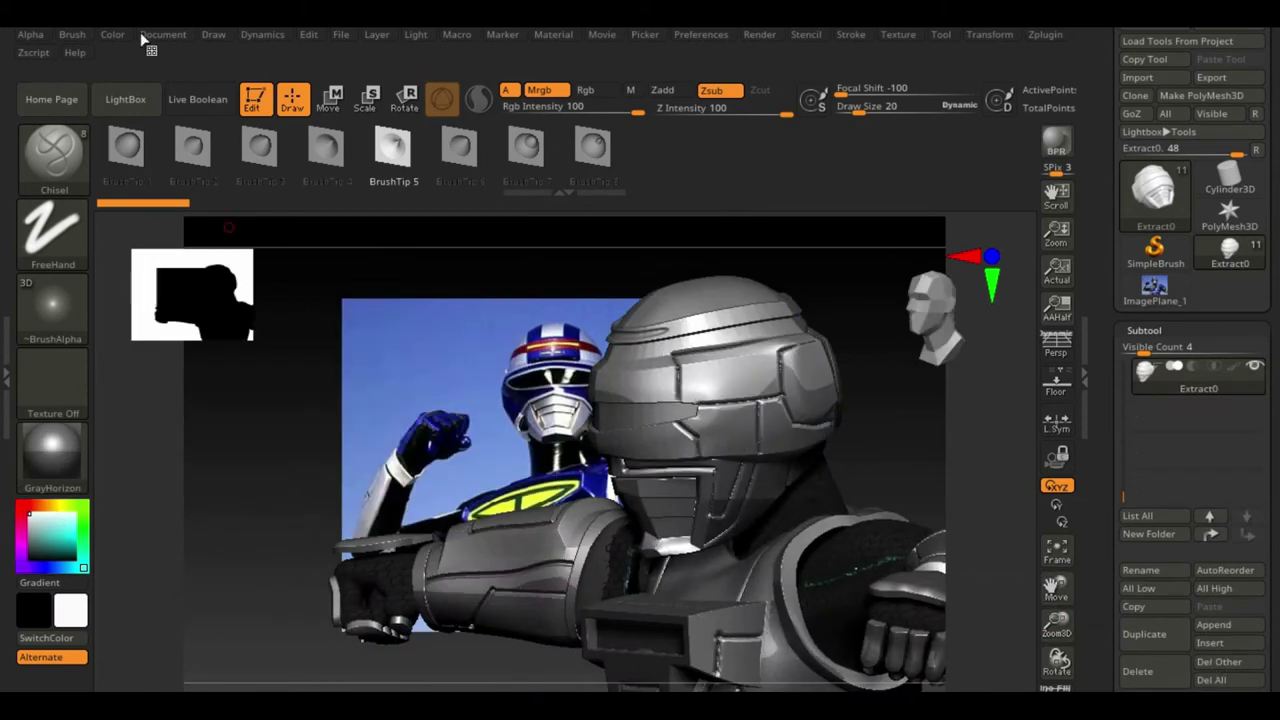
Switch to colour-only painting and fill the helmet with colour
{"action": "left_click", "coordinate": [112, 34]}
{"action": "left_click", "coordinate": [585, 90]}
{"action": "left_click", "coordinate": [112, 34]}
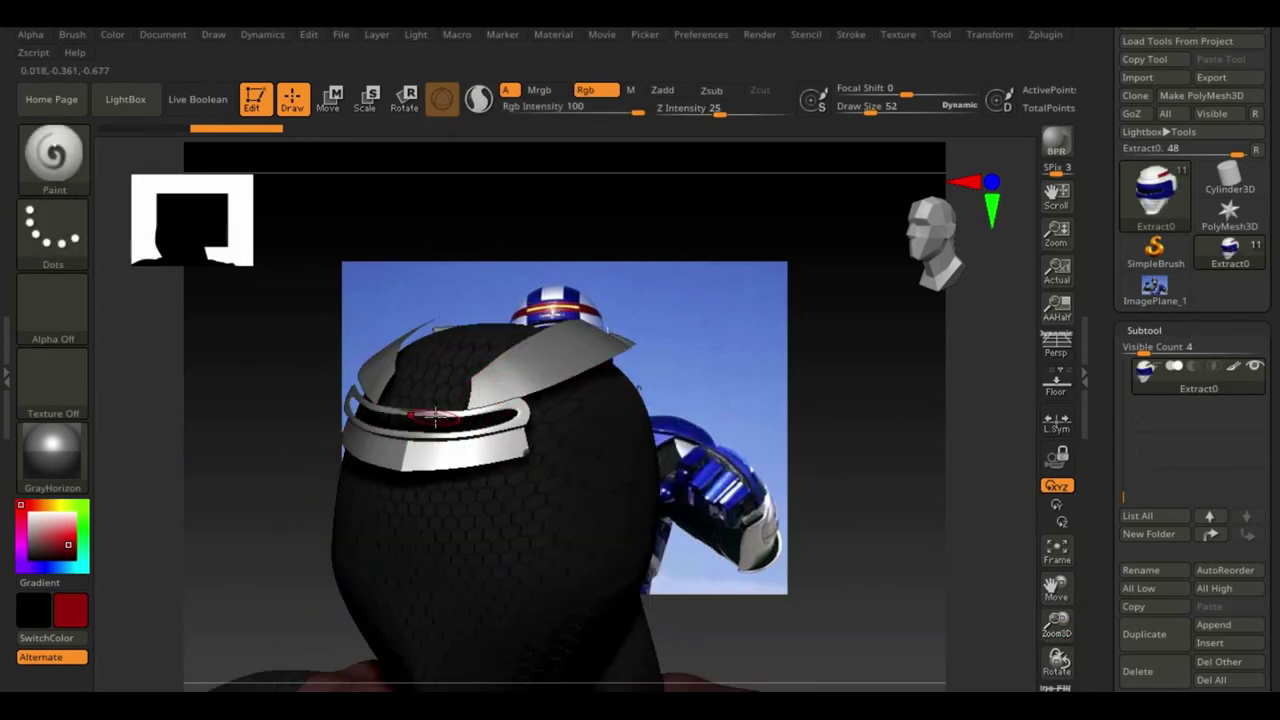
{"action": "left_click", "coordinate": [520, 410]}
{"action": "left_click_drag", "start_coordinate": [1057, 625], "coordinate": [398, 425]}
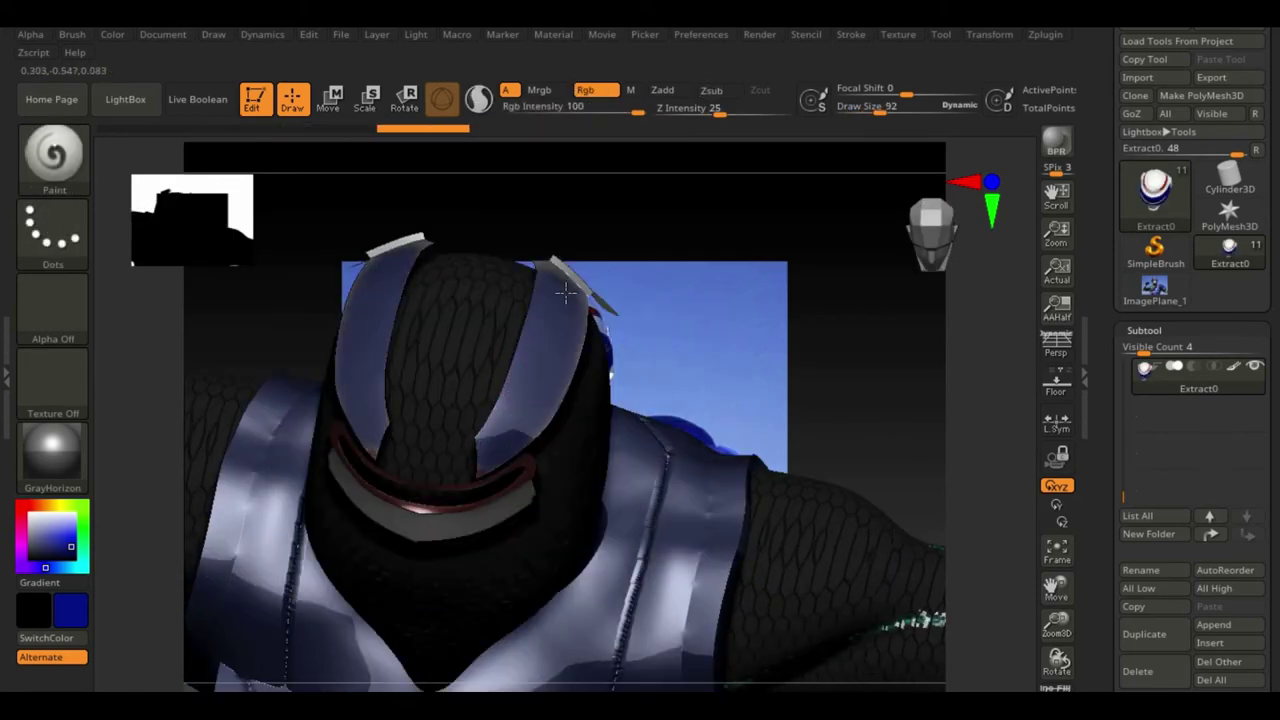
{"action": "left_click_drag", "start_coordinate": [566, 290], "coordinate": [675, 290]}
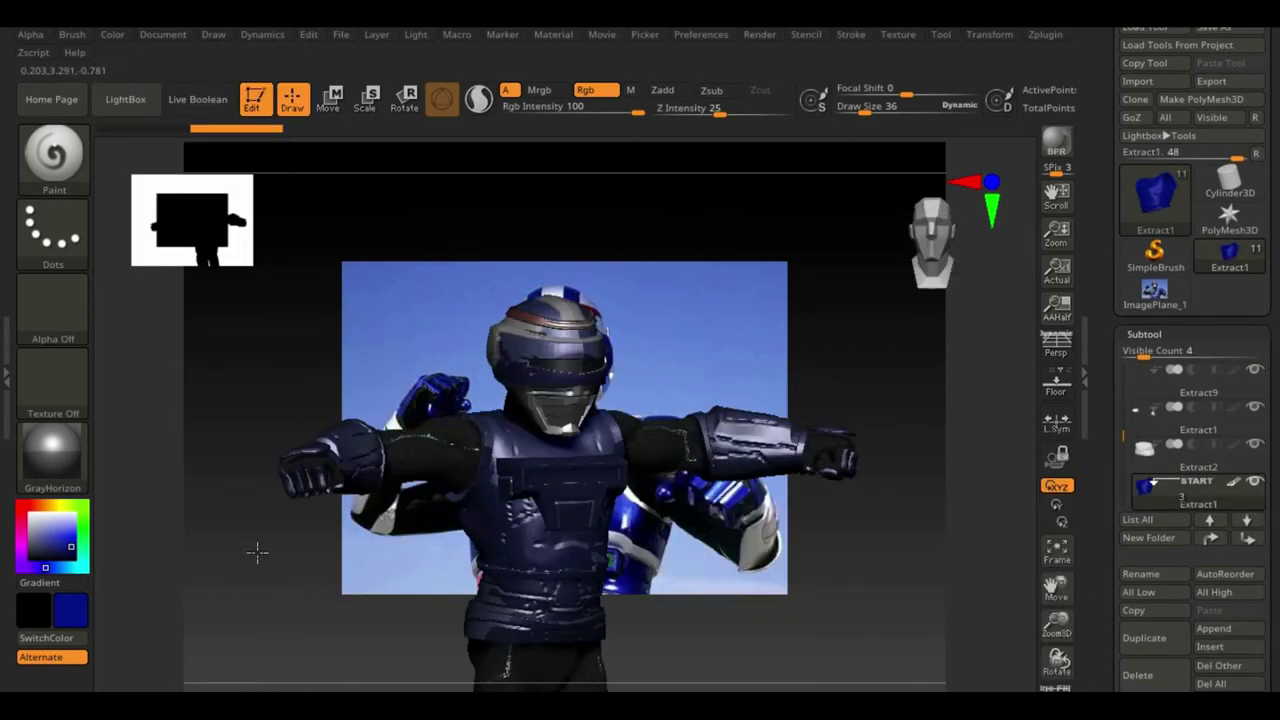
Inspect the painted helmet, hips and full figure from several angles
{"action": "left_click_drag", "start_coordinate": [1057, 625], "coordinate": [1095, 689]}
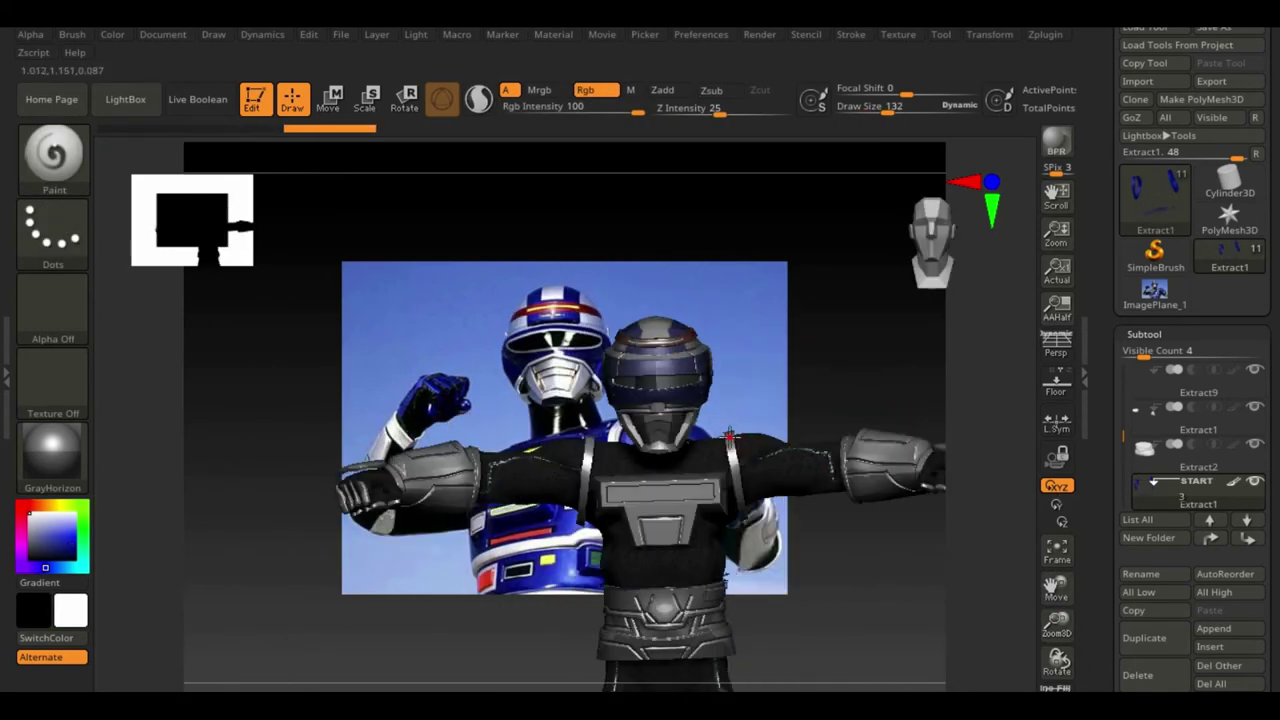
{"action": "left_click_drag", "start_coordinate": [877, 592], "coordinate": [921, 636]}
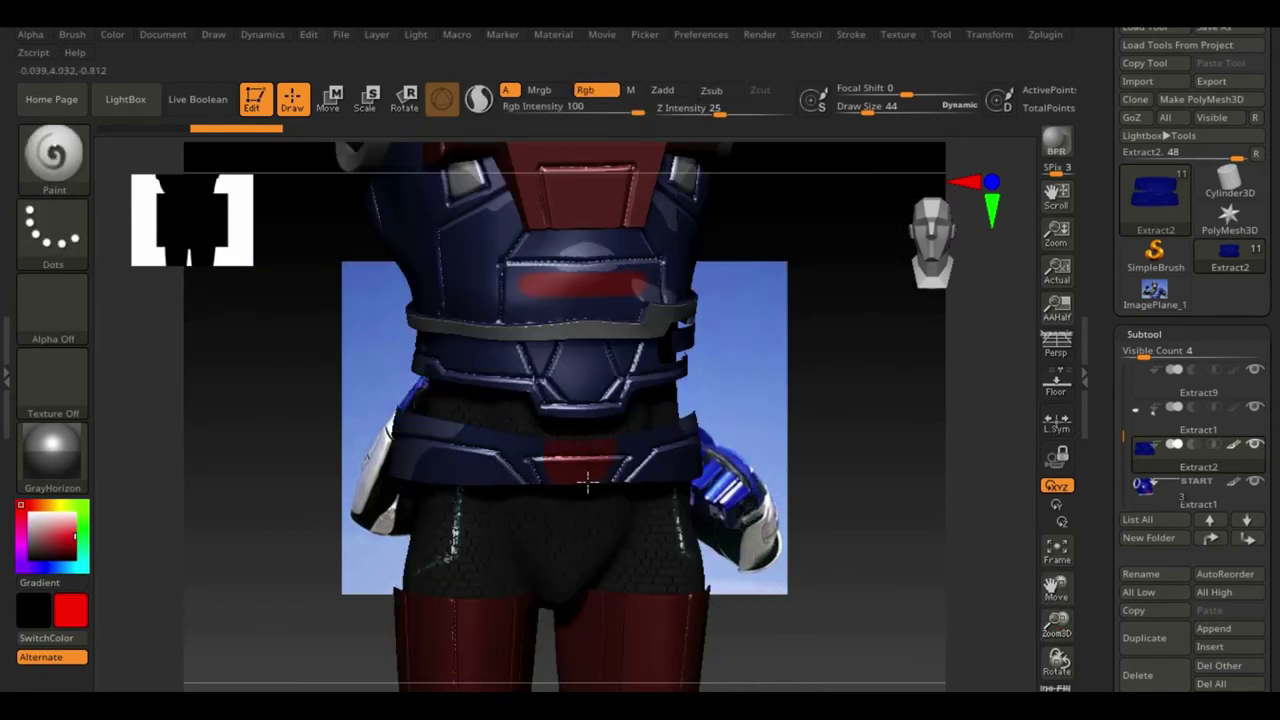
{"action": "right_click_drag", "start_coordinate": [588, 484], "coordinate": [693, 483]}
{"action": "mouse_move", "coordinate": [882, 449]}
{"action": "right_mouse_down"}
{"action": "mouse_move", "coordinate": [889, 603]}
{"action": "mouse_move", "coordinate": [561, 459]}
{"action": "mouse_move", "coordinate": [966, 471]}
{"action": "mouse_move", "coordinate": [874, 434]}
{"action": "right_mouse_up"}
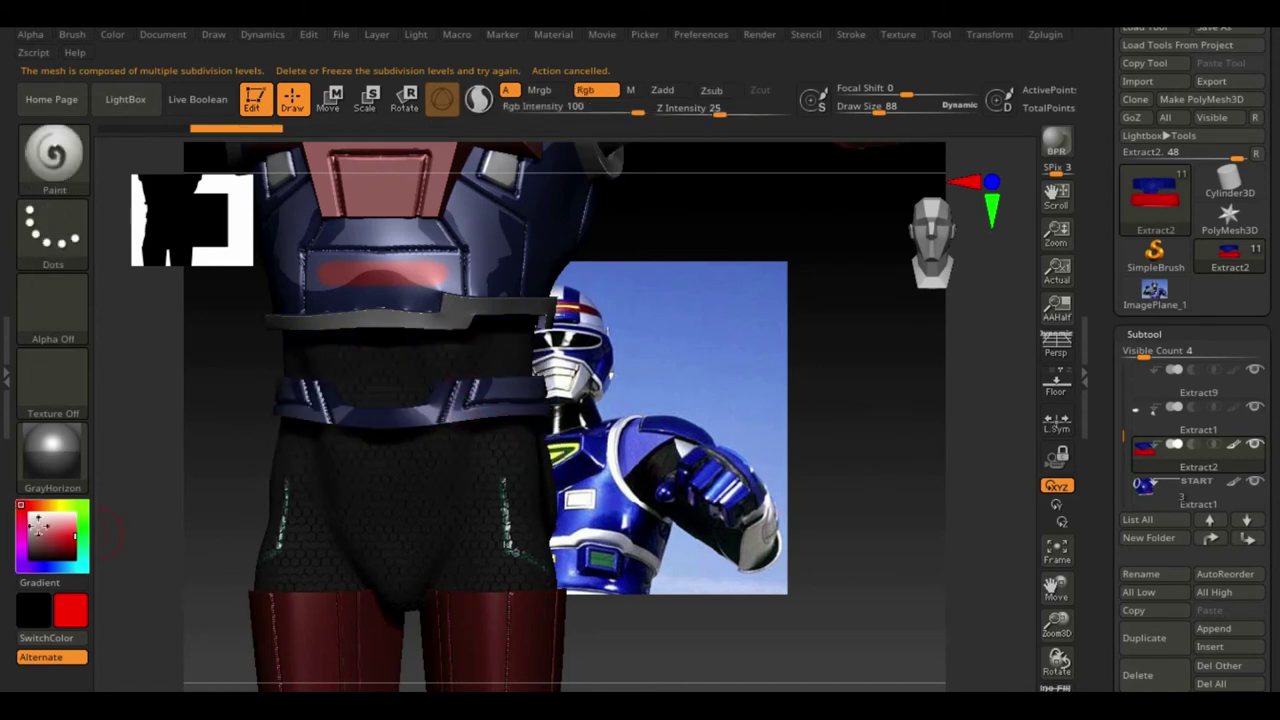
{"action": "right_click_drag", "start_coordinate": [524, 390], "coordinate": [440, 382]}
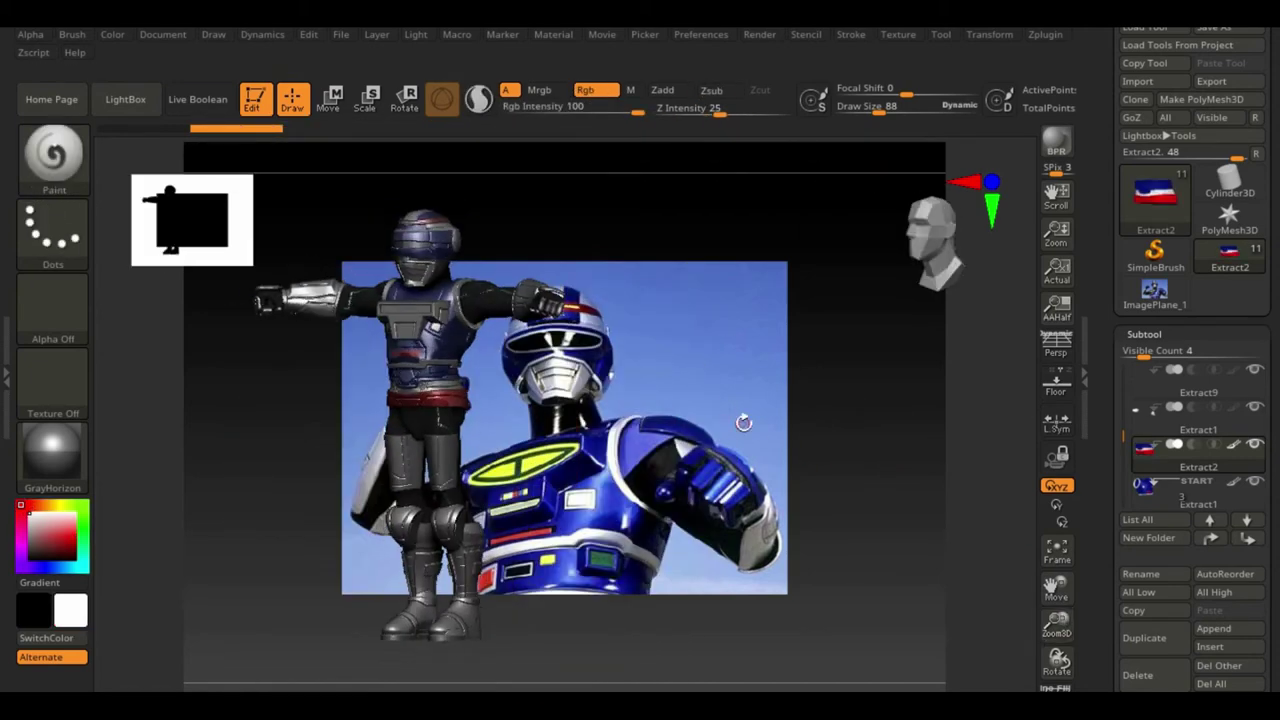
{"action": "mouse_move", "coordinate": [1057, 625]}
{"action": "left_mouse_down"}
{"action": "mouse_move", "coordinate": [1075, 592]}
{"action": "mouse_move", "coordinate": [8, 535]}
{"action": "left_mouse_up"}
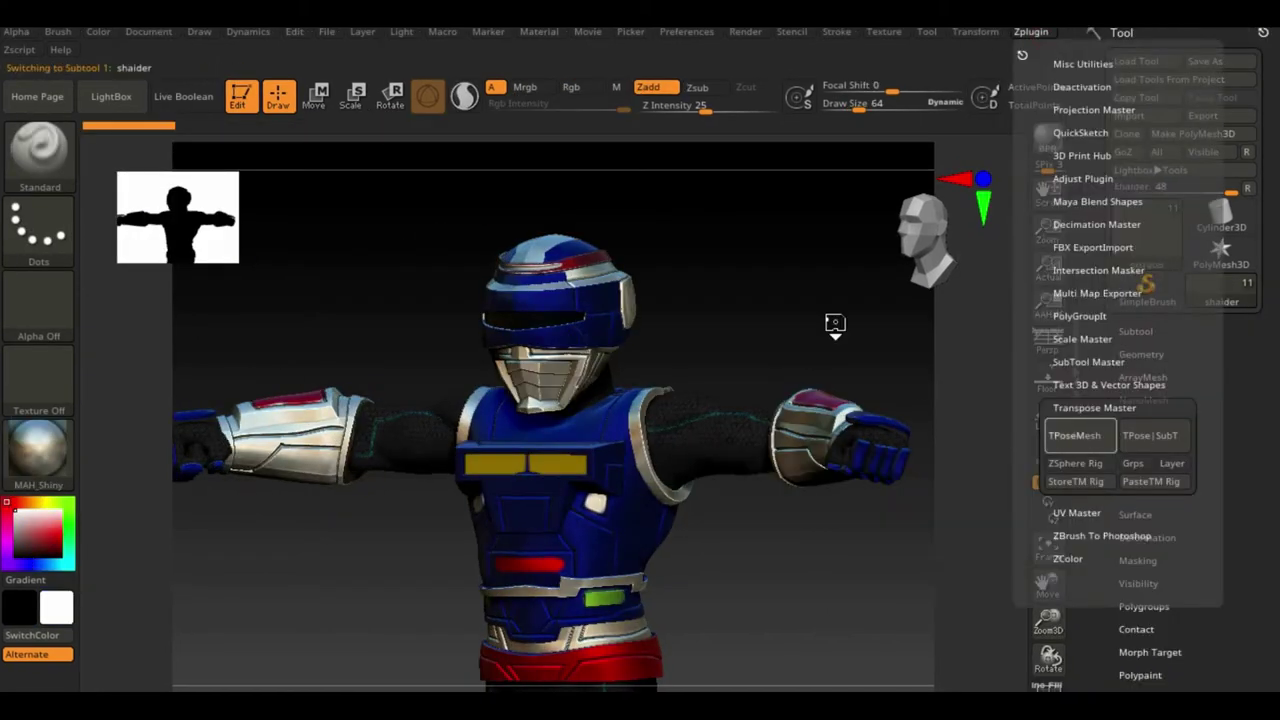
Mask the right forearm and rotate the arm down to the body's side with the gizmo
{"action": "left_click_drag", "start_coordinate": [1024, 630], "coordinate": [925, 504]}
{"action": "key", "text": "w"}
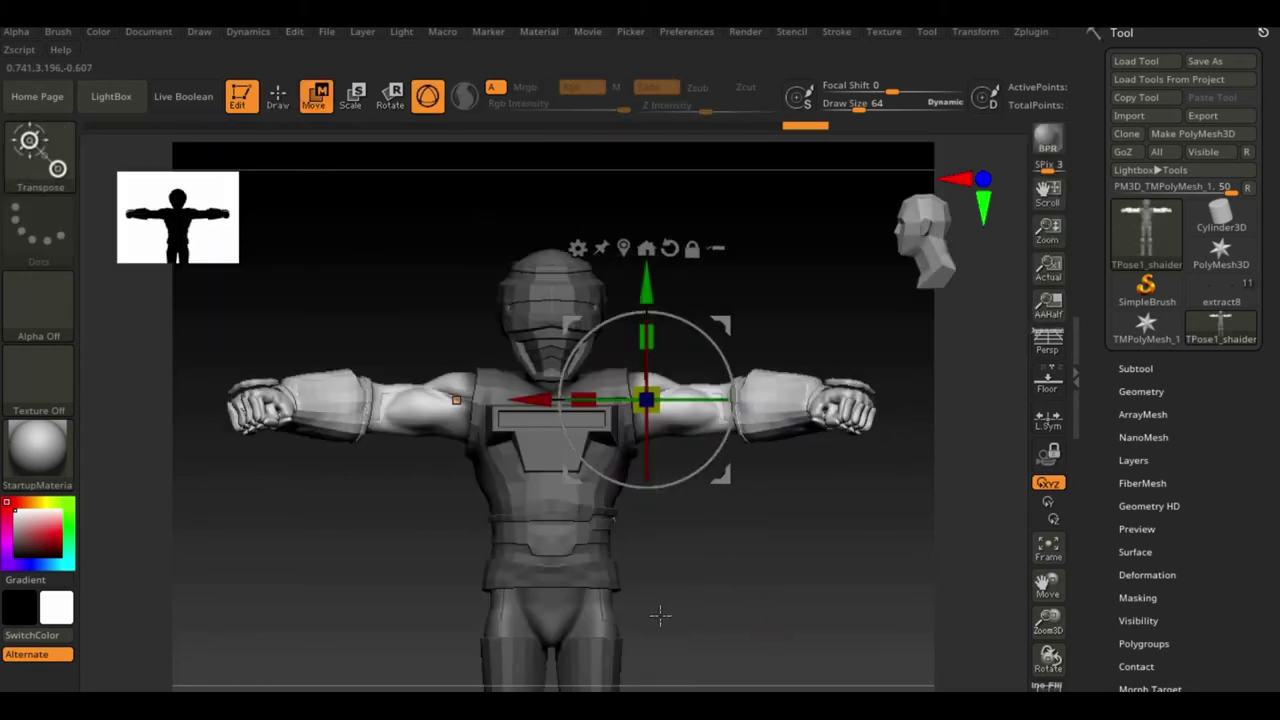
{"action": "mouse_move", "coordinate": [660, 615]}
{"action": "left_mouse_down"}
{"action": "mouse_move", "coordinate": [880, 535]}
{"action": "mouse_move", "coordinate": [258, 429]}
{"action": "mouse_move", "coordinate": [600, 430]}
{"action": "left_mouse_up"}
{"action": "left_click", "coordinate": [760, 570], "text": "ctrl"}
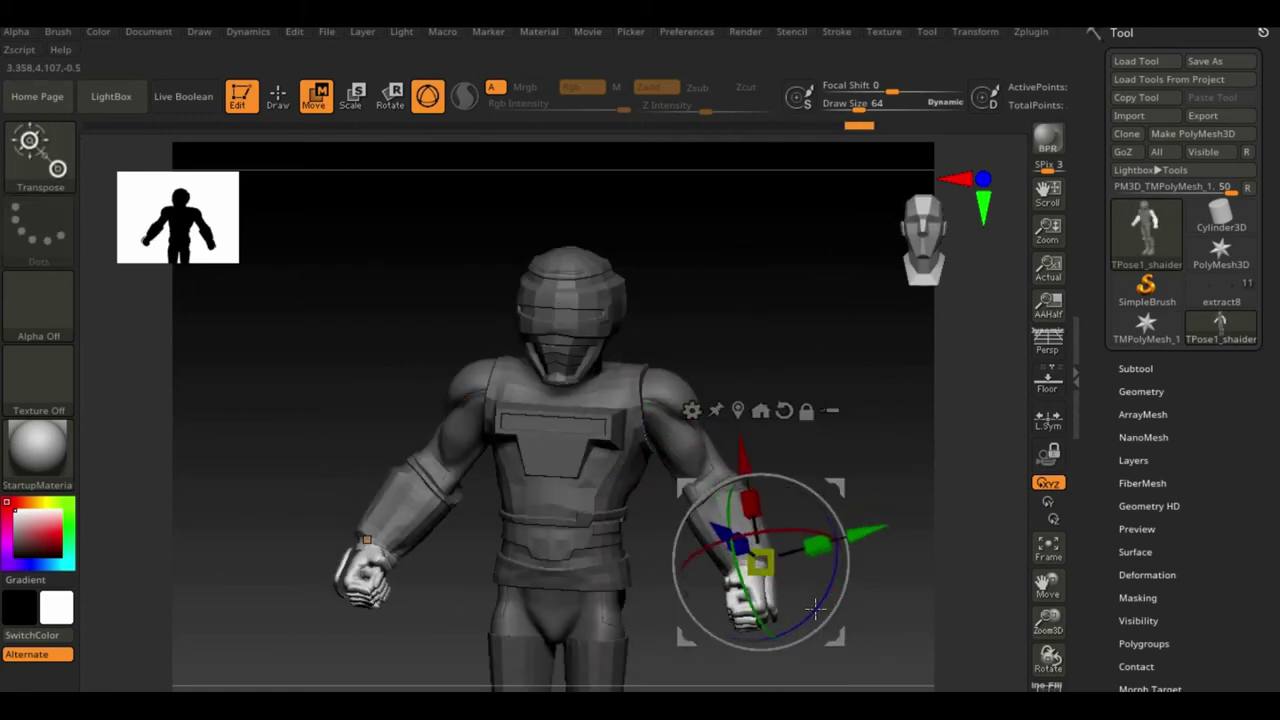
{"action": "left_click_drag", "start_coordinate": [815, 608], "coordinate": [814, 385]}
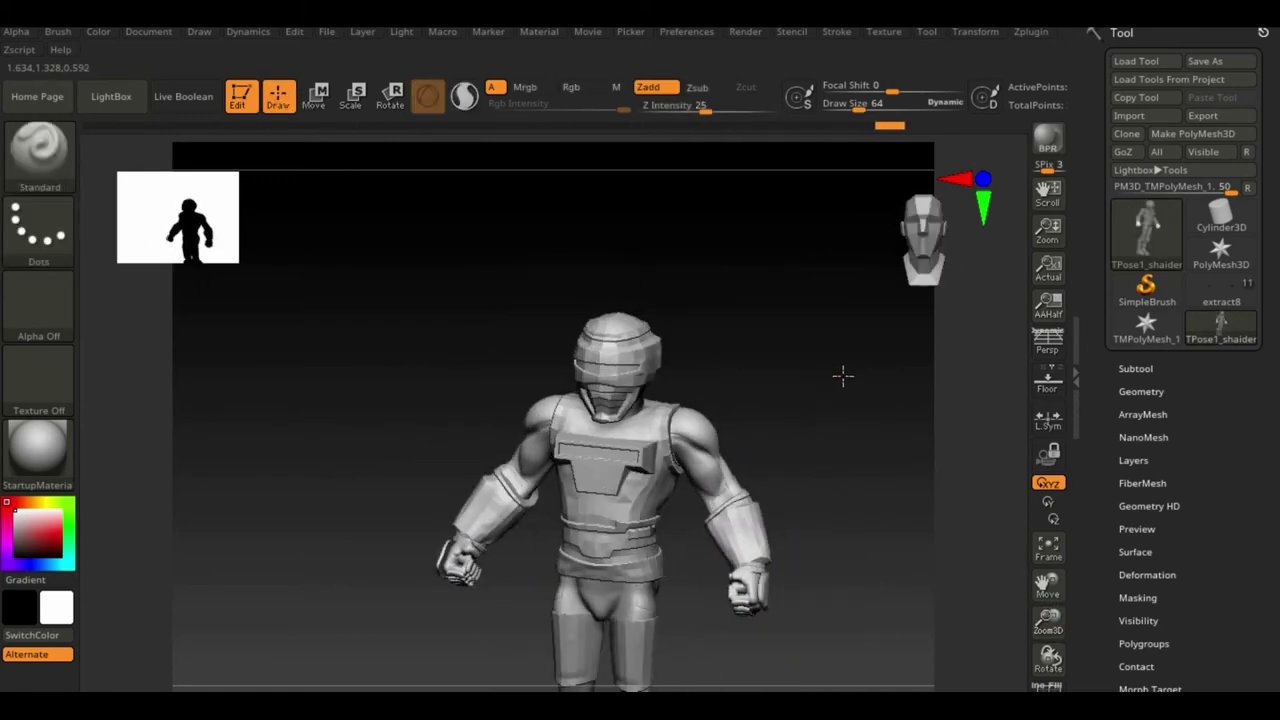
{"action": "key", "text": "w"}
Back in sculpt mode, mask the torso and arms and review the lowered-arm pose
{"action": "mouse_move", "coordinate": [677, 334]}
{"action": "left_mouse_down"}
{"action": "mouse_move", "coordinate": [896, 571]}
{"action": "mouse_move", "coordinate": [437, 571]}
{"action": "left_mouse_up"}
{"action": "left_click", "coordinate": [279, 97]}
{"action": "left_click_drag", "start_coordinate": [741, 636], "coordinate": [741, 436], "text": "alt"}
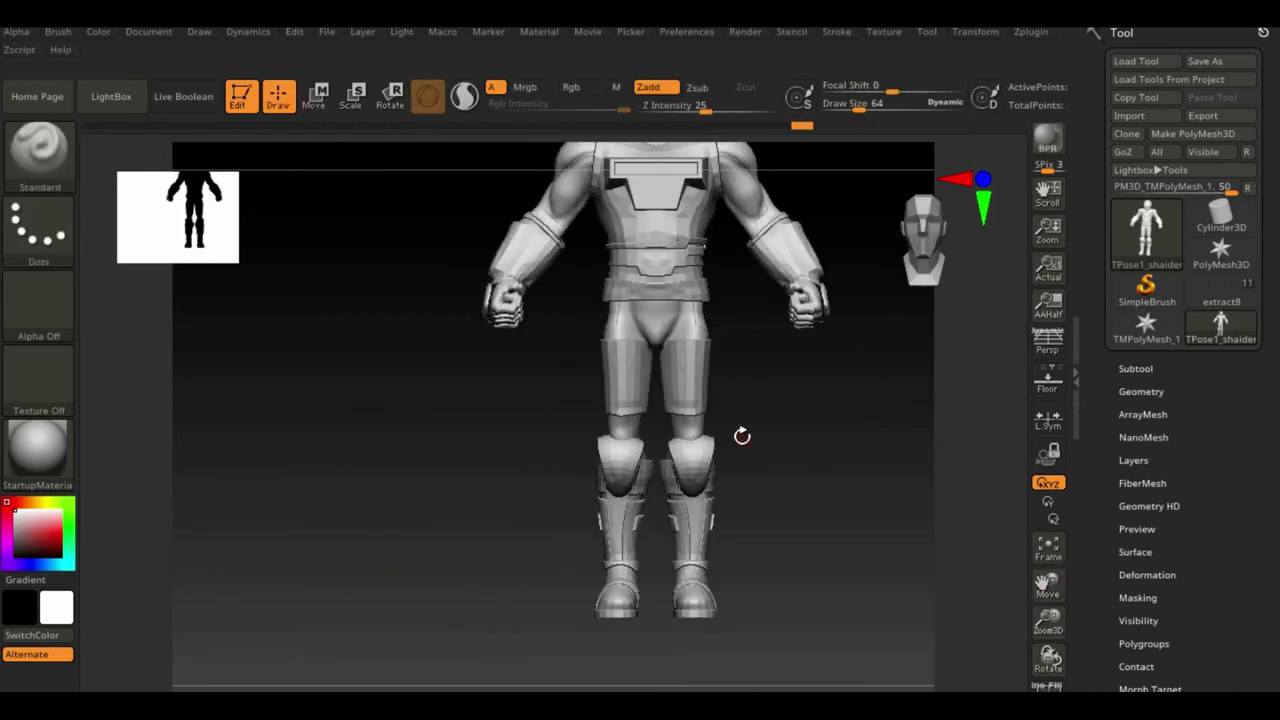
{"action": "left_click_drag", "start_coordinate": [671, 649], "coordinate": [790, 441], "text": "ctrl"}
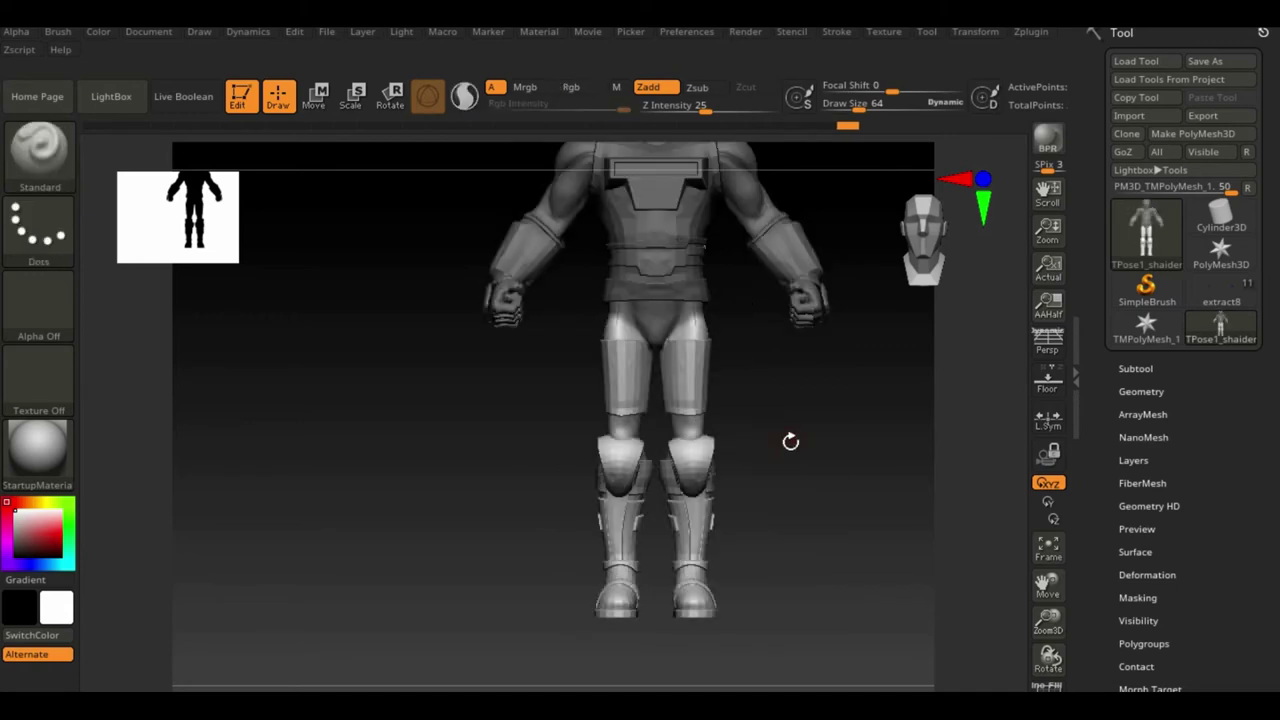
{"action": "mouse_move", "coordinate": [779, 347]}
{"action": "left_mouse_down"}
{"action": "mouse_move", "coordinate": [894, 528]}
{"action": "mouse_move", "coordinate": [1014, 571]}
{"action": "mouse_move", "coordinate": [917, 446]}
{"action": "mouse_move", "coordinate": [901, 404]}
{"action": "left_mouse_up"}
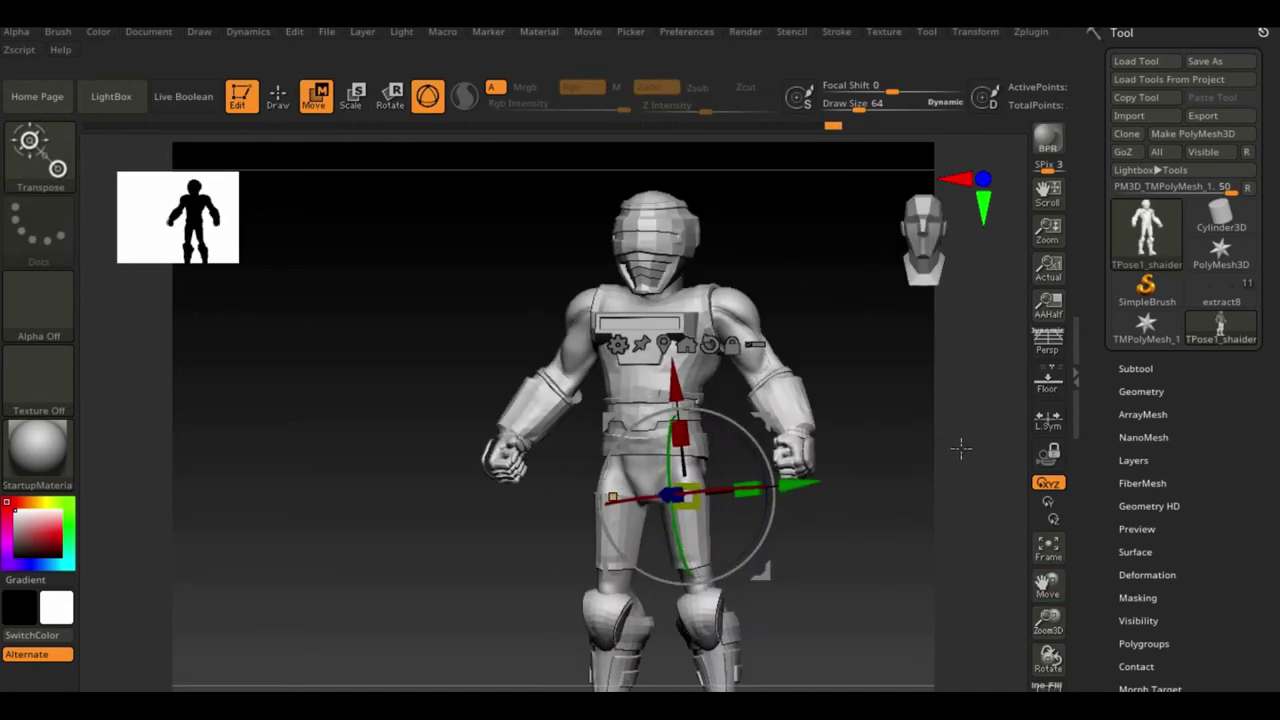
{"action": "left_click_drag", "start_coordinate": [960, 449], "coordinate": [409, 256], "text": "alt"}
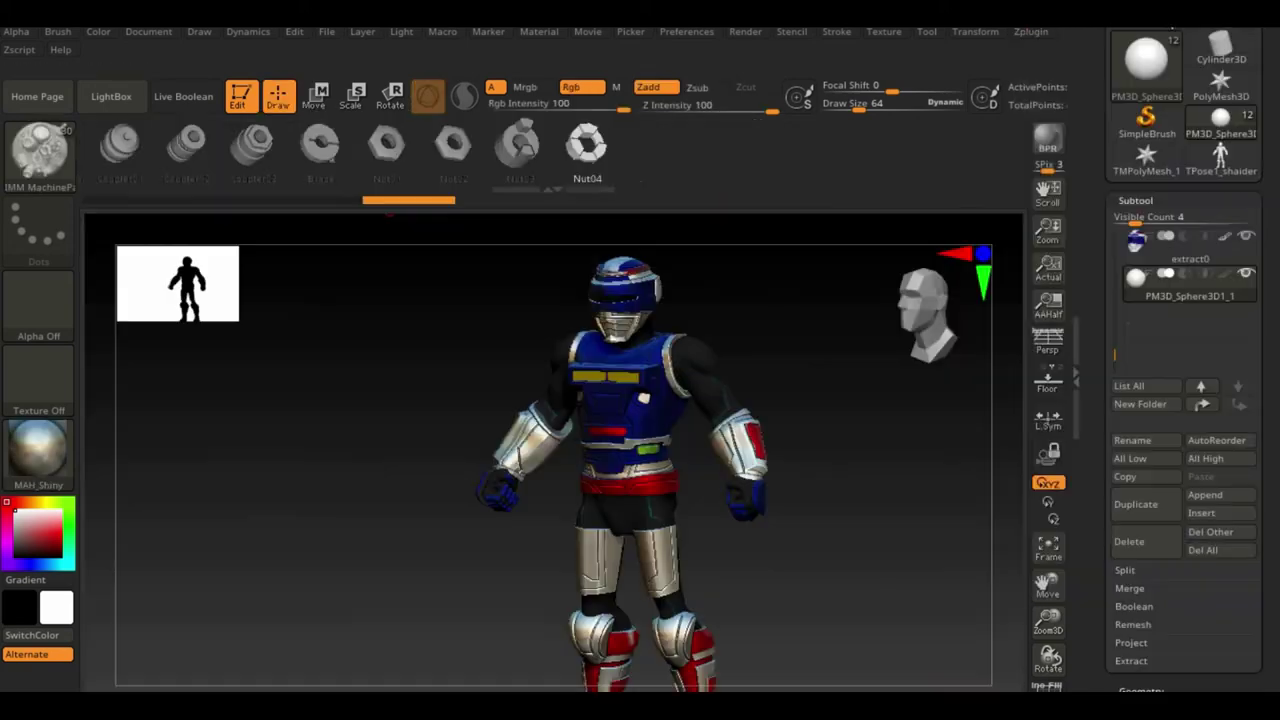
Insert an IMM SpaceShip part onto the upper body and adjust its placement
{"action": "left_click_drag", "start_coordinate": [788, 372], "coordinate": [760, 380], "text": "alt"}
{"action": "left_click_drag", "start_coordinate": [760, 380], "coordinate": [750, 385], "text": "alt"}
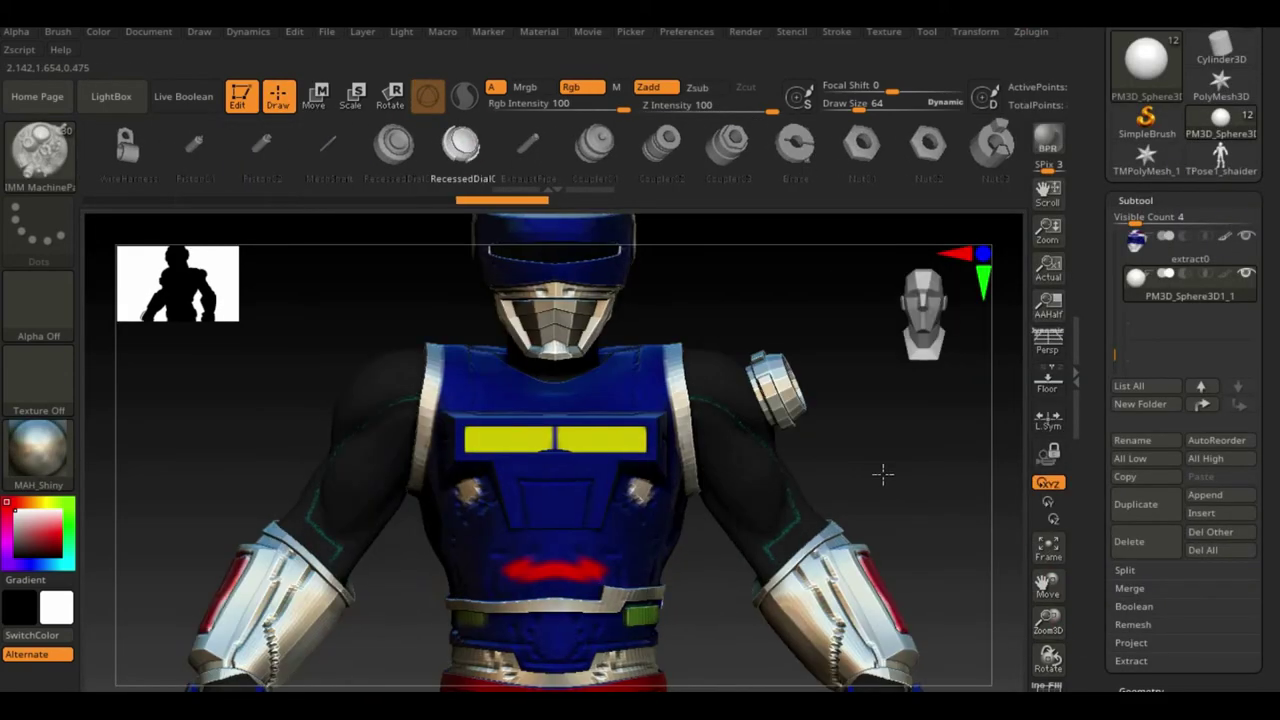
{"action": "left_click_drag", "start_coordinate": [886, 471], "coordinate": [743, 381]}
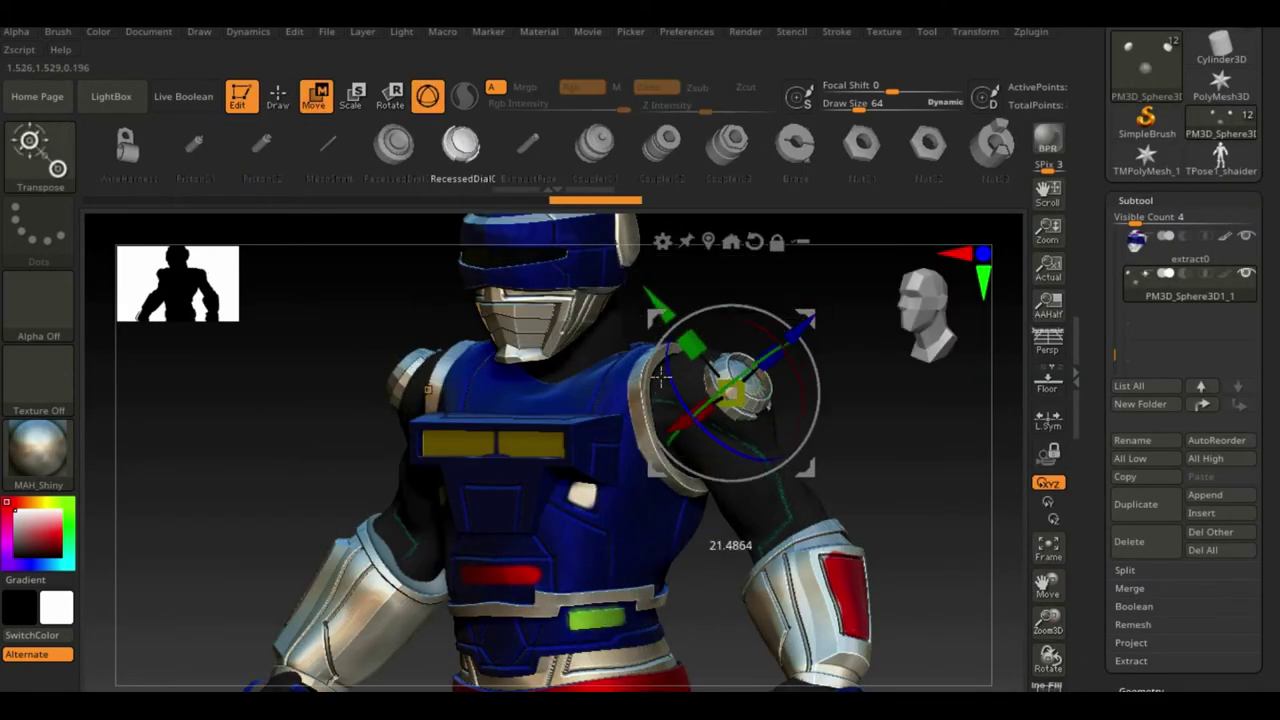
{"action": "left_click_drag", "start_coordinate": [660, 375], "coordinate": [342, 477]}
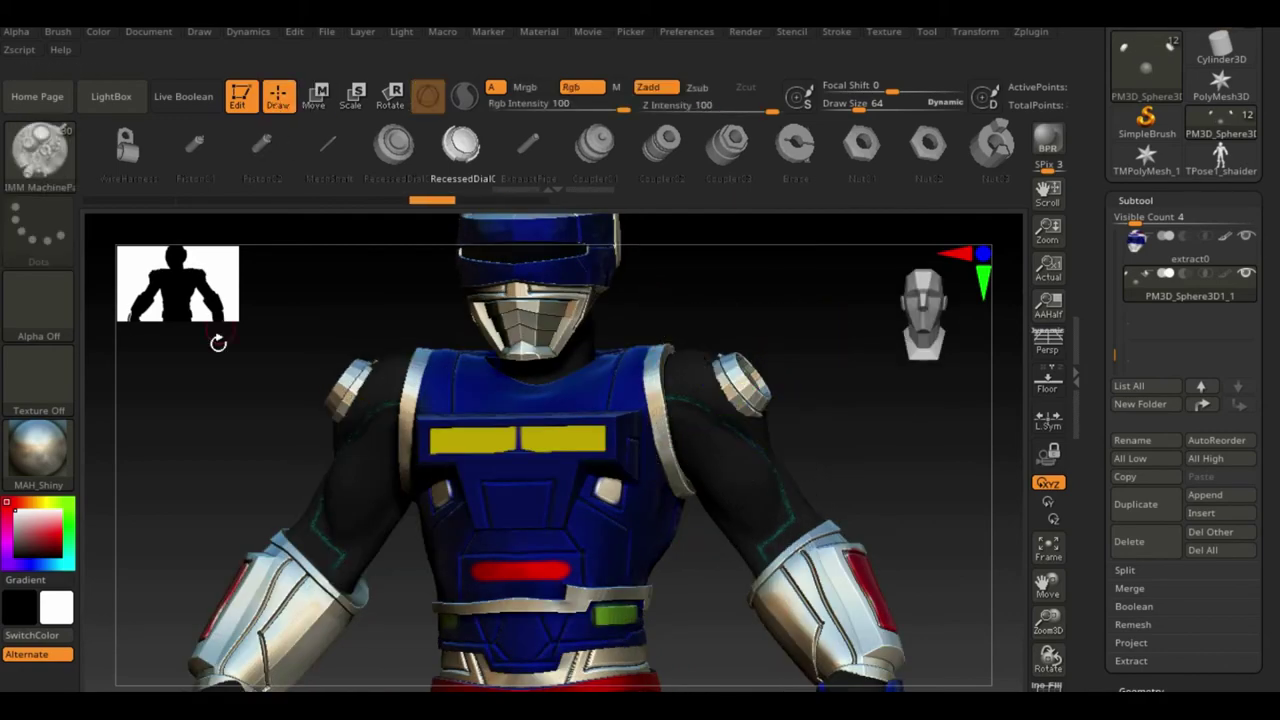
{"action": "left_click_drag", "start_coordinate": [780, 420], "coordinate": [508, 428]}
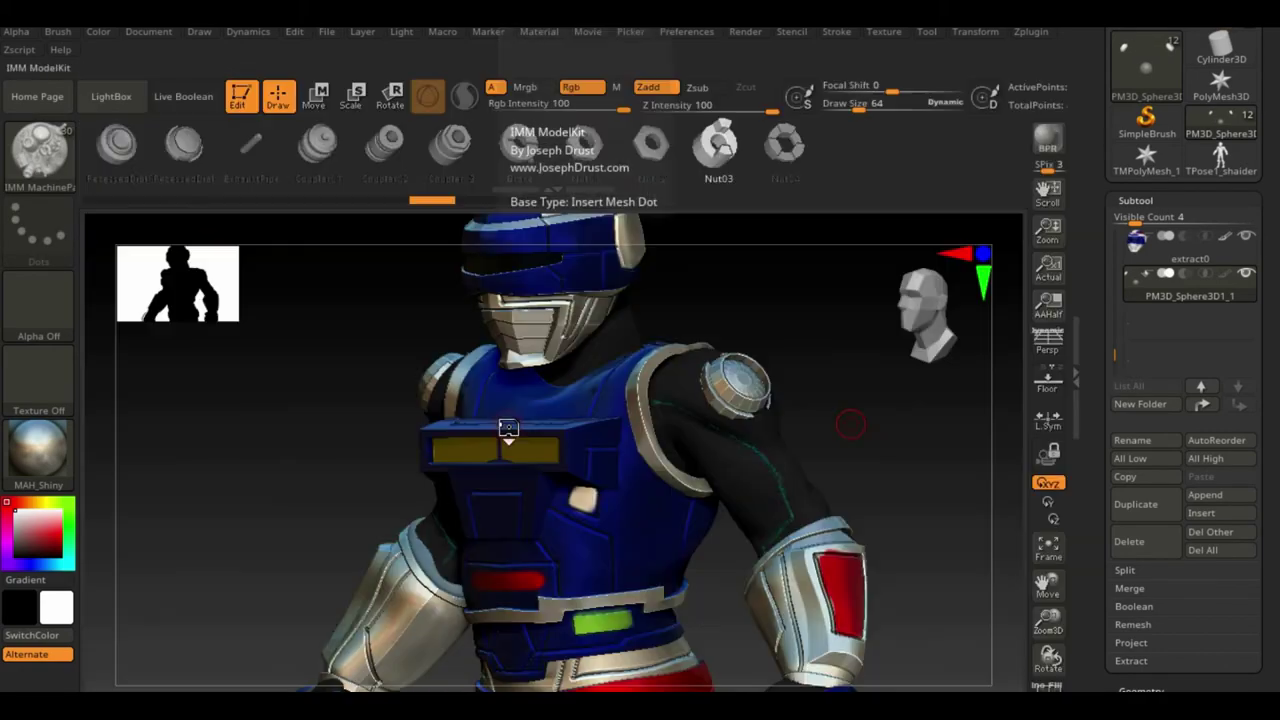
{"action": "left_click", "coordinate": [80, 150]}
{"action": "left_click", "coordinate": [737, 165]}
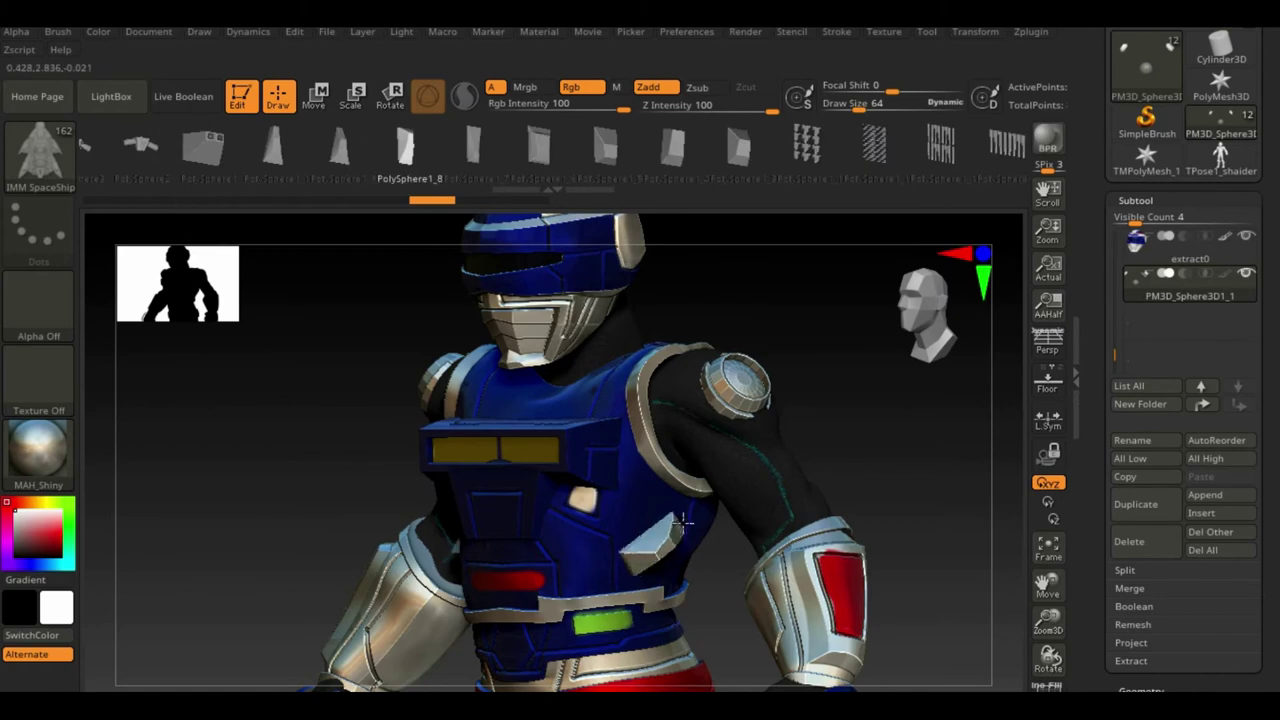
{"action": "left_click_drag", "start_coordinate": [686, 531], "coordinate": [299, 110]}
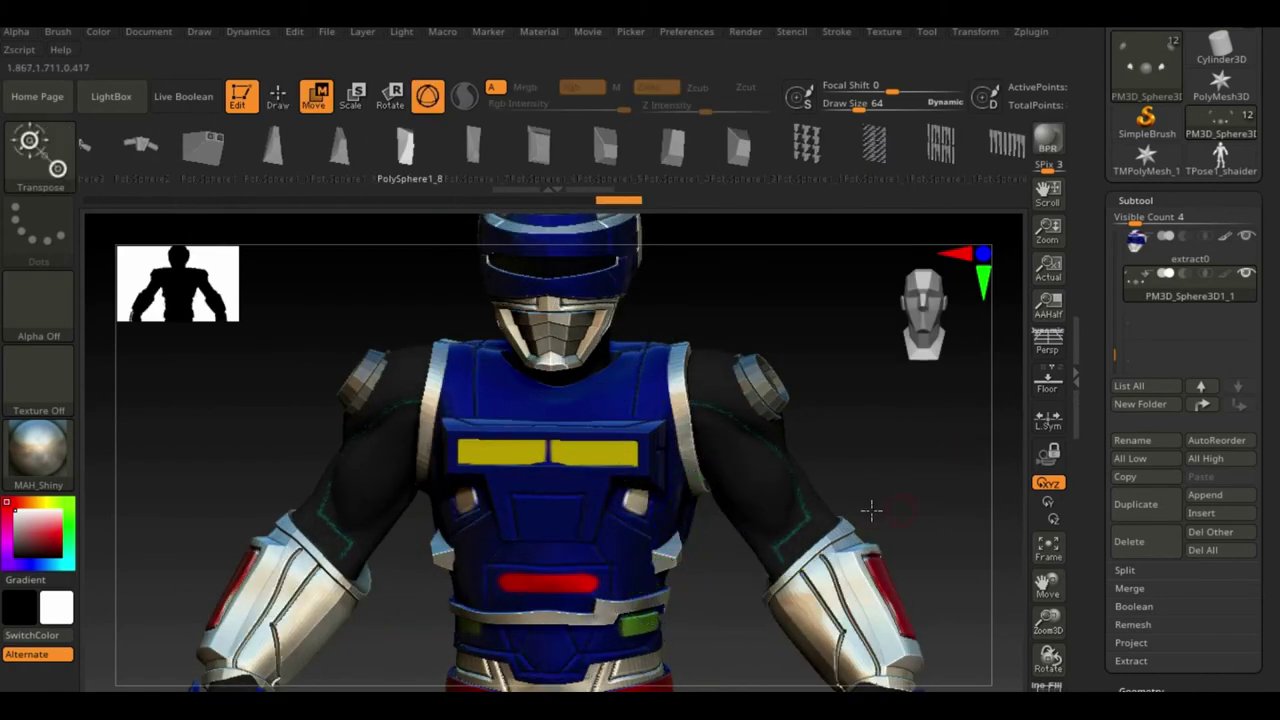
{"action": "left_click_drag", "start_coordinate": [872, 511], "coordinate": [686, 514]}
{"action": "key", "text": "q"}
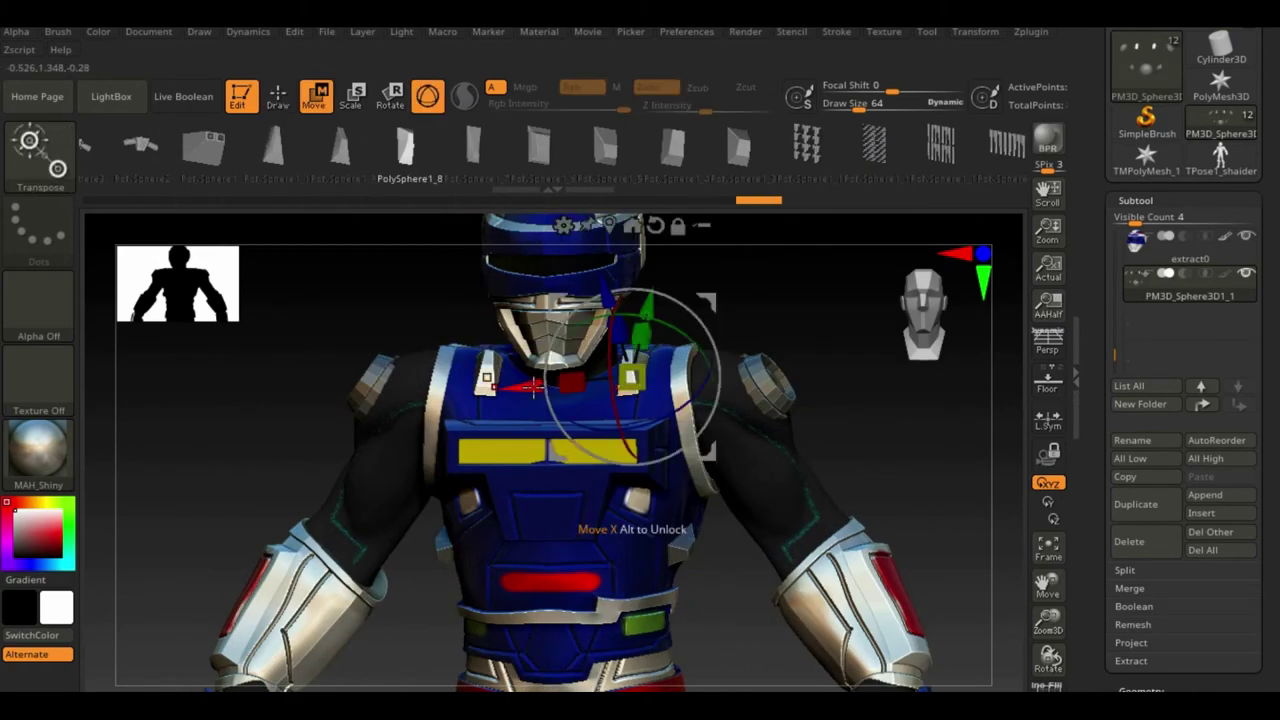
Review the inserted parts, then delete the extra PM3D_Sphere3D1_2 subtool
{"action": "left_click_drag", "start_coordinate": [921, 371], "coordinate": [628, 565]}
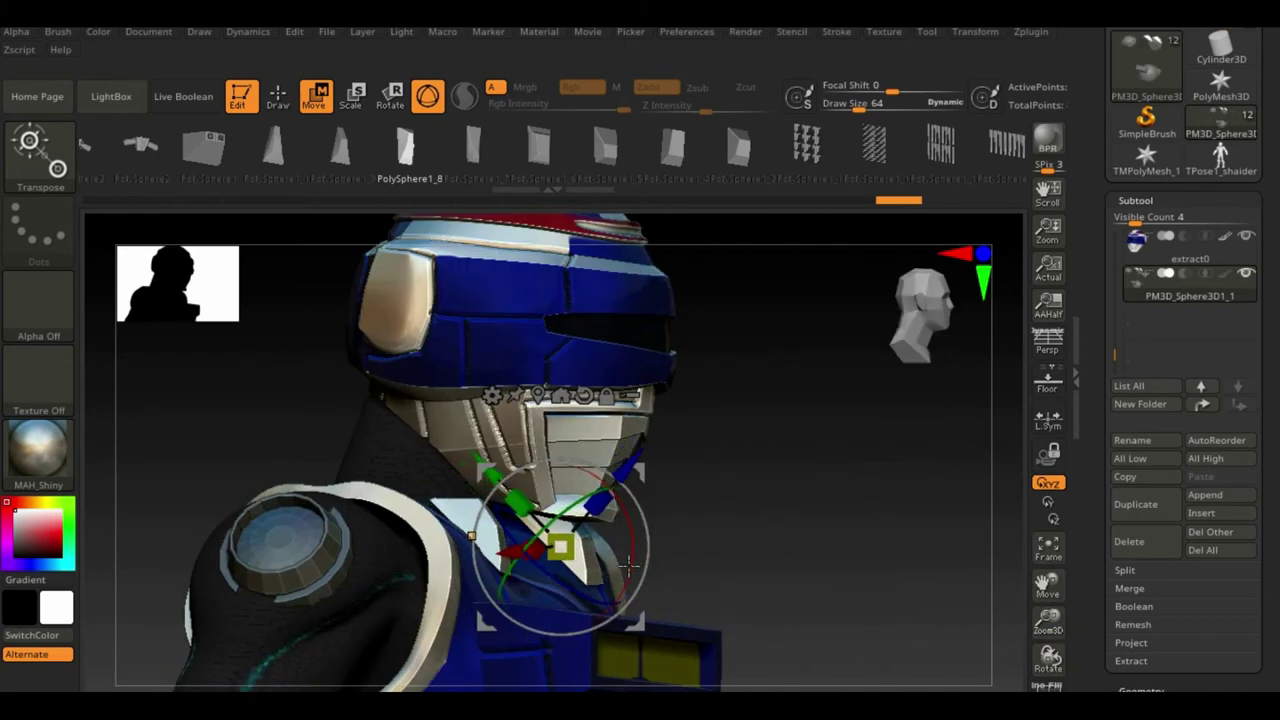
{"action": "left_click", "coordinate": [291, 112]}
{"action": "left_click_drag", "start_coordinate": [860, 420], "coordinate": [1045, 582]}
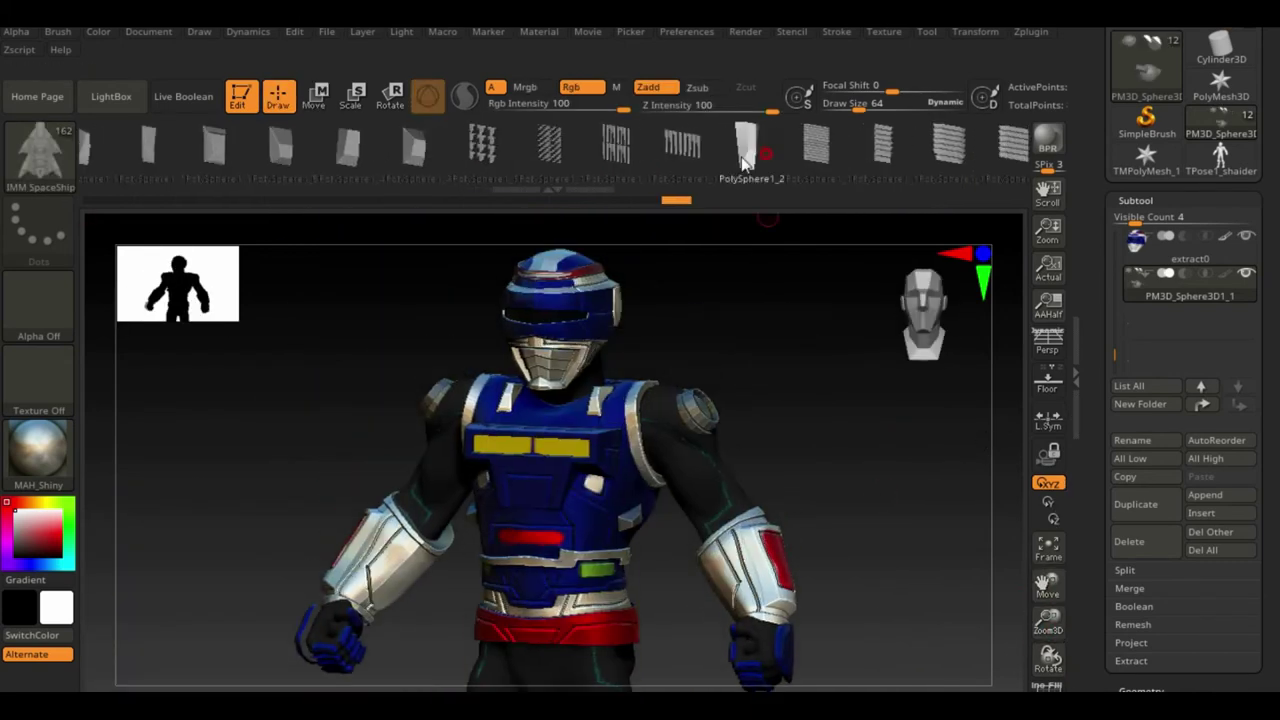
{"action": "scroll", "coordinate": [800, 147], "scroll_direction": "down", "scroll_amount": 2}
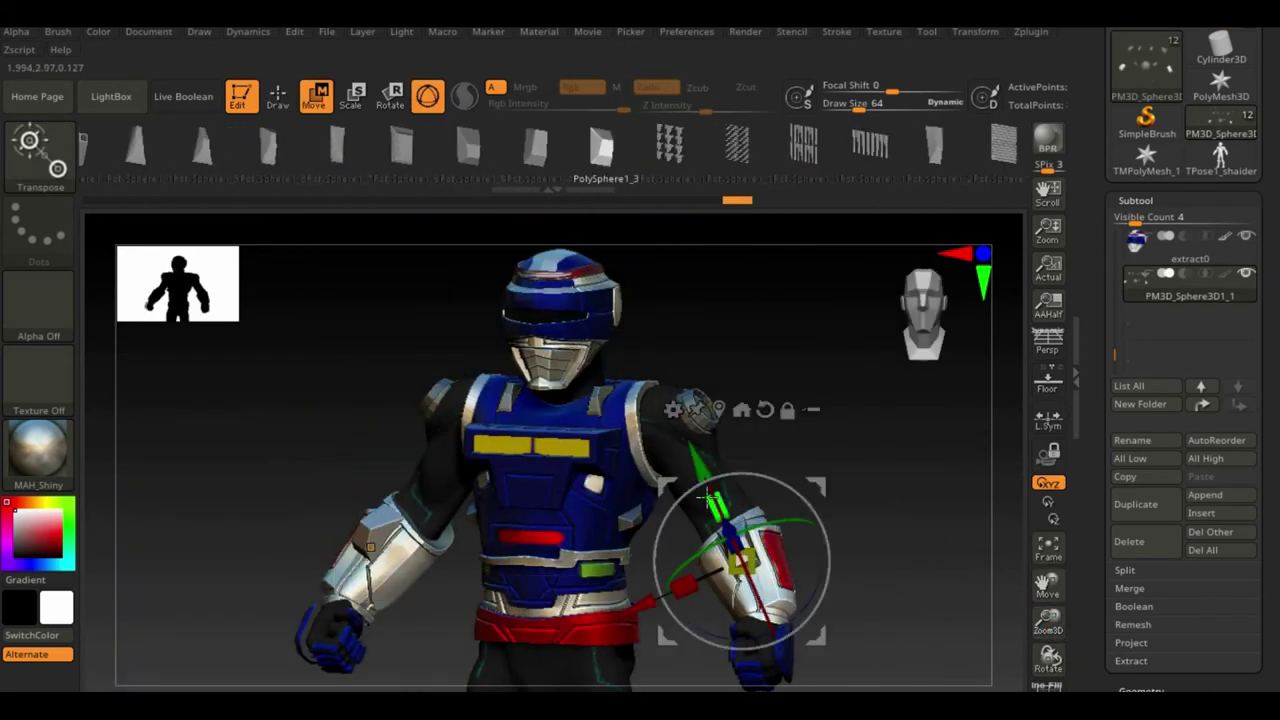
{"action": "left_click_drag", "start_coordinate": [708, 498], "coordinate": [855, 527]}
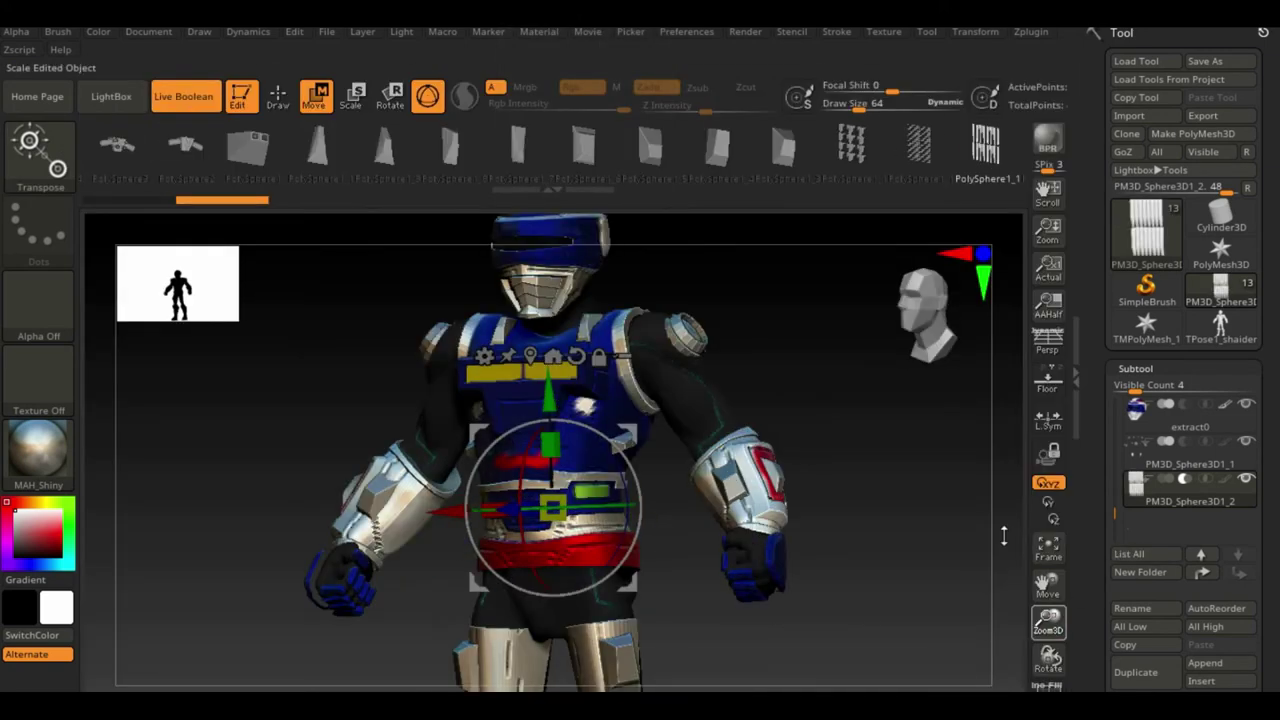
{"action": "mouse_move", "coordinate": [703, 500]}
{"action": "left_mouse_down"}
{"action": "mouse_move", "coordinate": [530, 355]}
{"action": "mouse_move", "coordinate": [874, 294]}
{"action": "mouse_move", "coordinate": [858, 144]}
{"action": "left_mouse_up"}
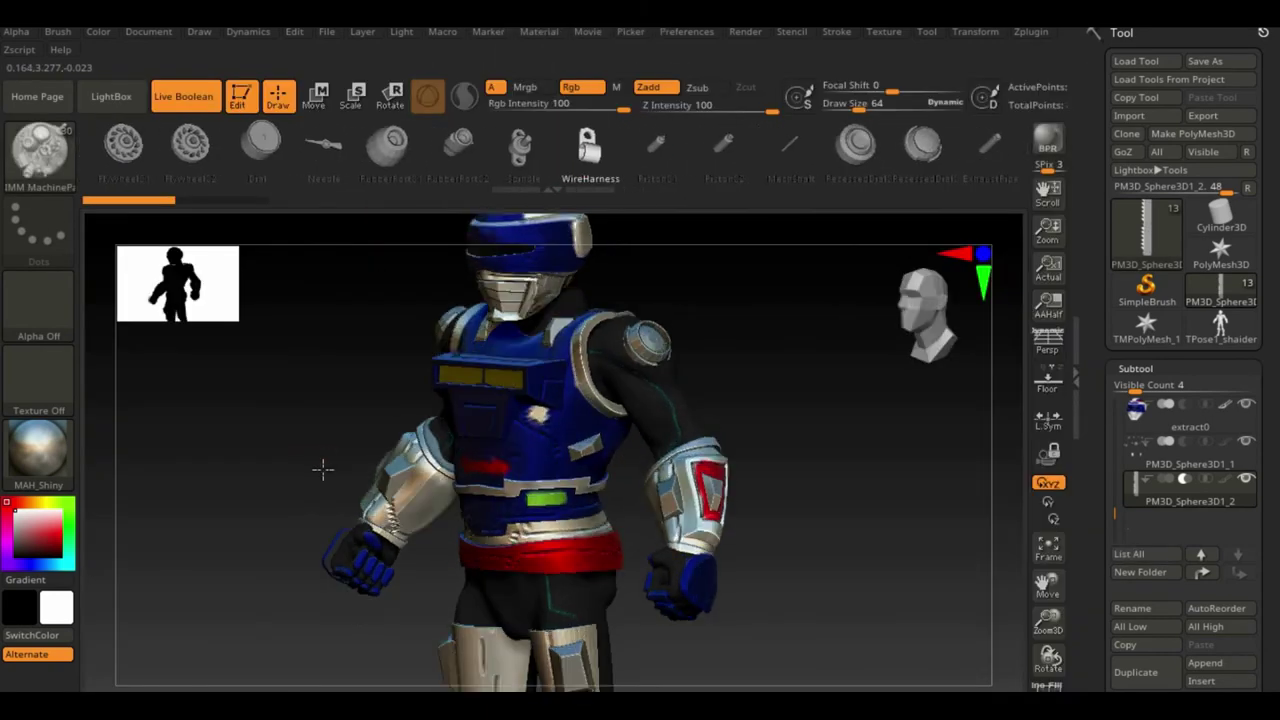
{"action": "left_click", "coordinate": [1129, 576]}
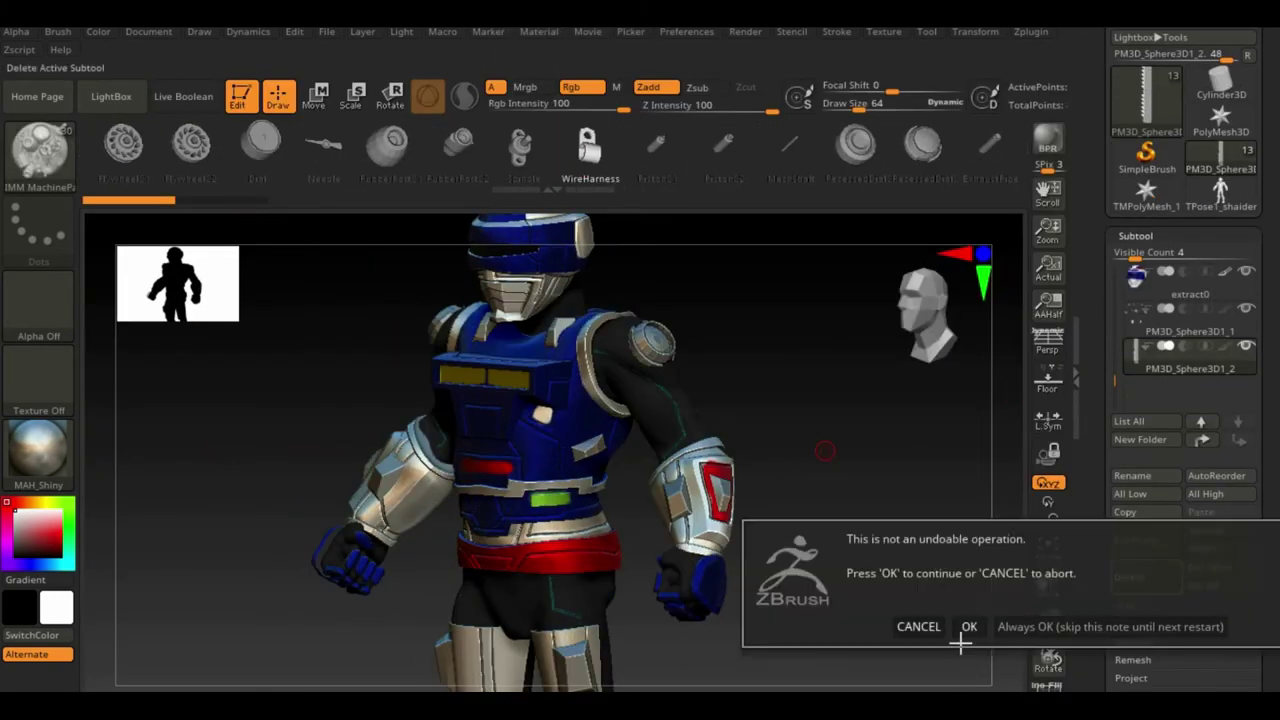
{"action": "left_click", "coordinate": [966, 627]}
{"action": "mouse_move", "coordinate": [1078, 600]}
{"action": "left_mouse_down"}
{"action": "mouse_move", "coordinate": [837, 543]}
{"action": "mouse_move", "coordinate": [1011, 569]}
{"action": "left_mouse_up"}
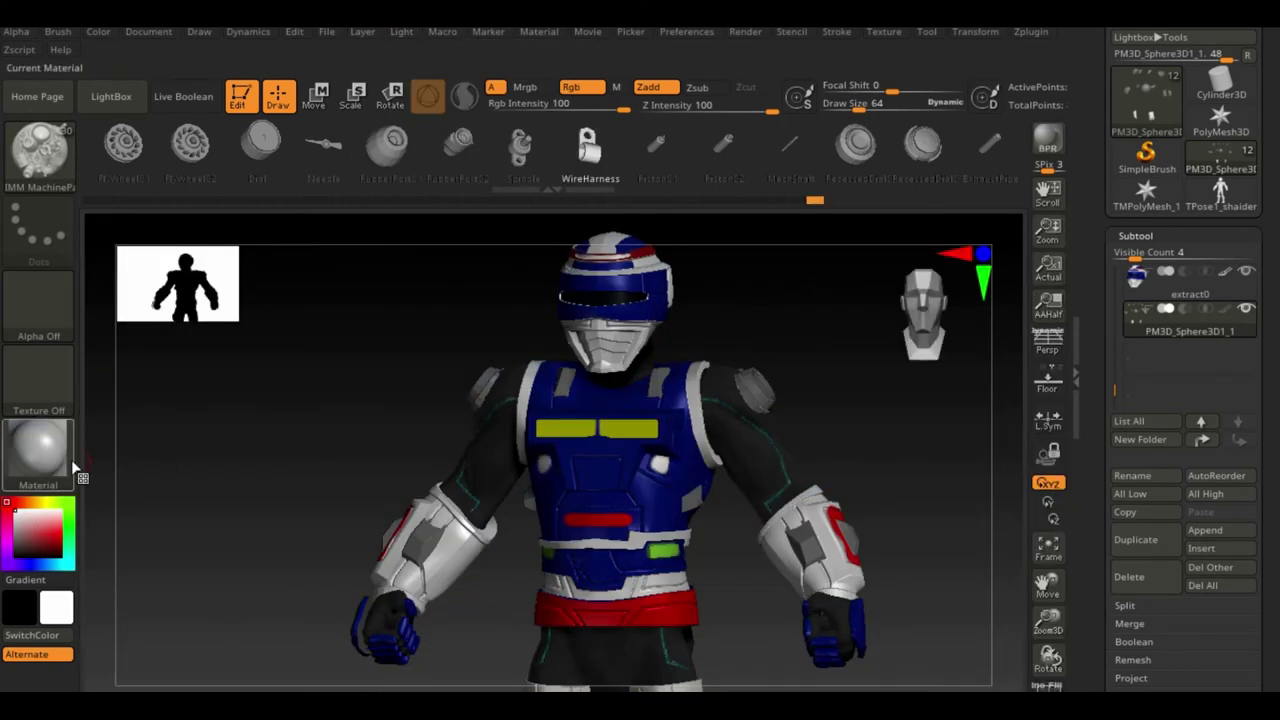
Preview MatCap Gray, restore MAH_Shiny, and BPR render the repositioned, resized model
{"action": "left_click", "coordinate": [38, 450]}
{"action": "left_click", "coordinate": [955, 320]}
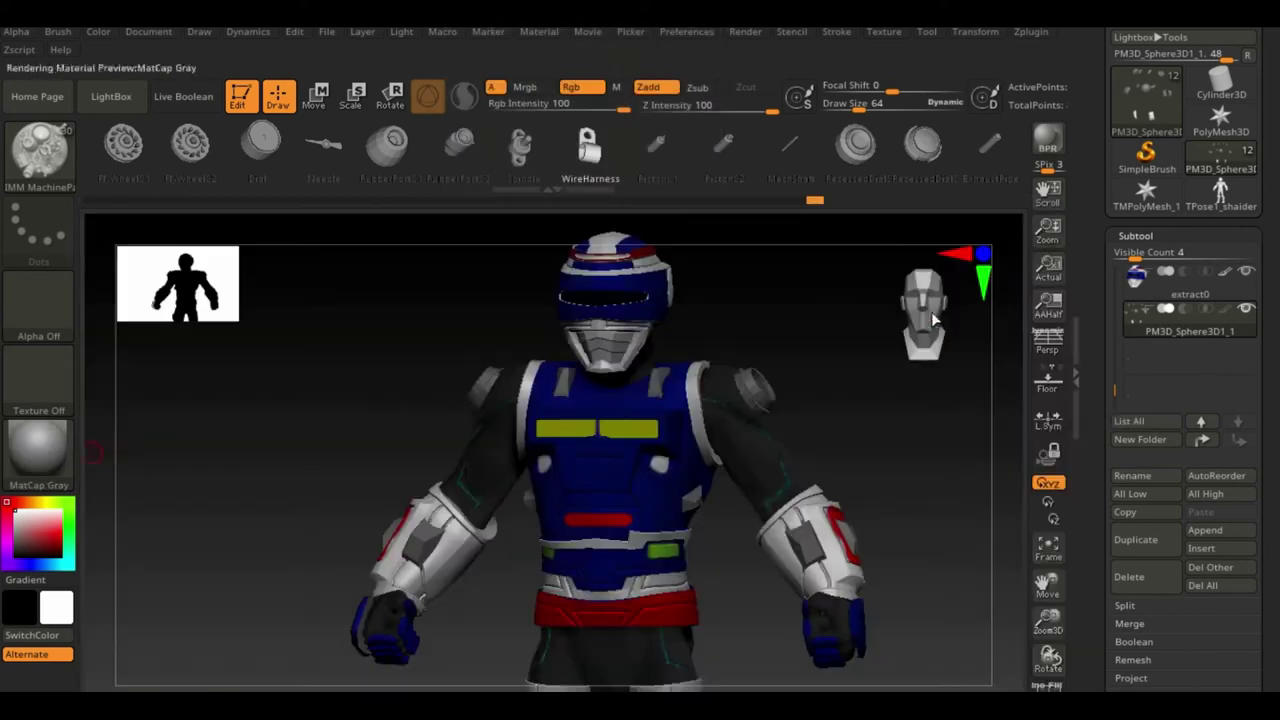
{"action": "left_click", "coordinate": [38, 450]}
{"action": "left_click", "coordinate": [806, 318]}
{"action": "key", "text": "shift+r"}
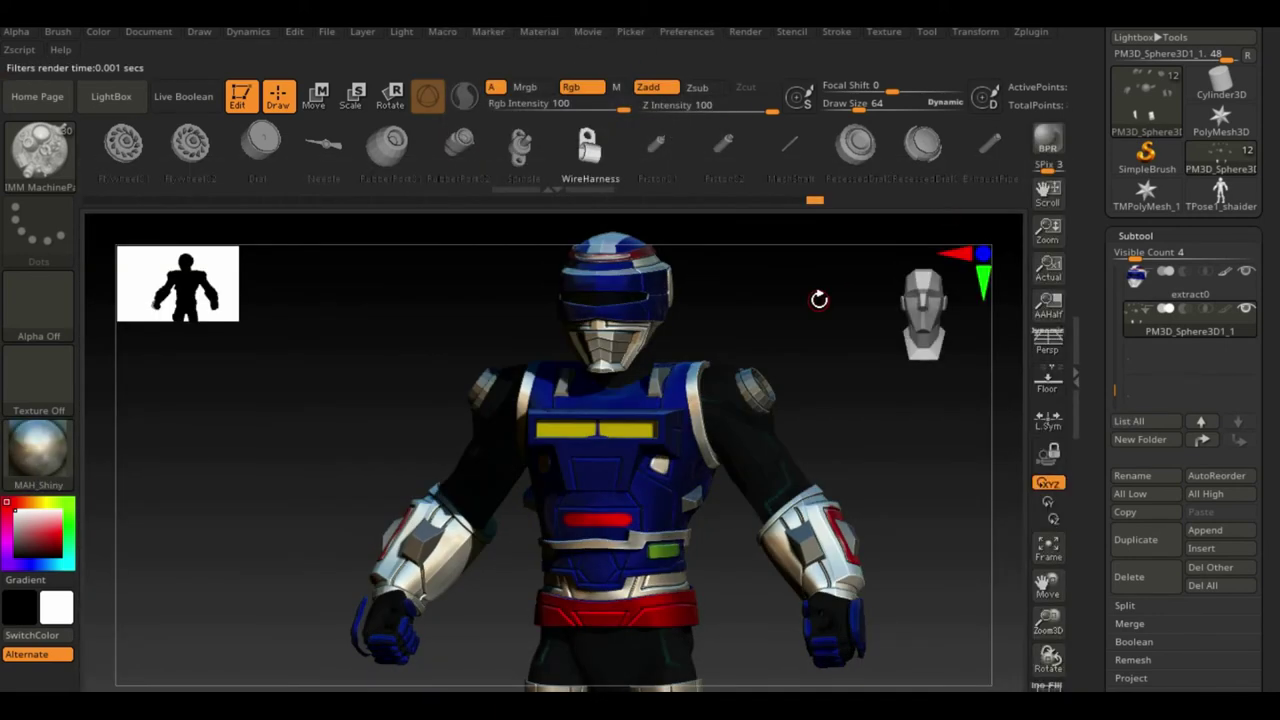
{"action": "left_click_drag", "start_coordinate": [820, 294], "coordinate": [886, 451]}
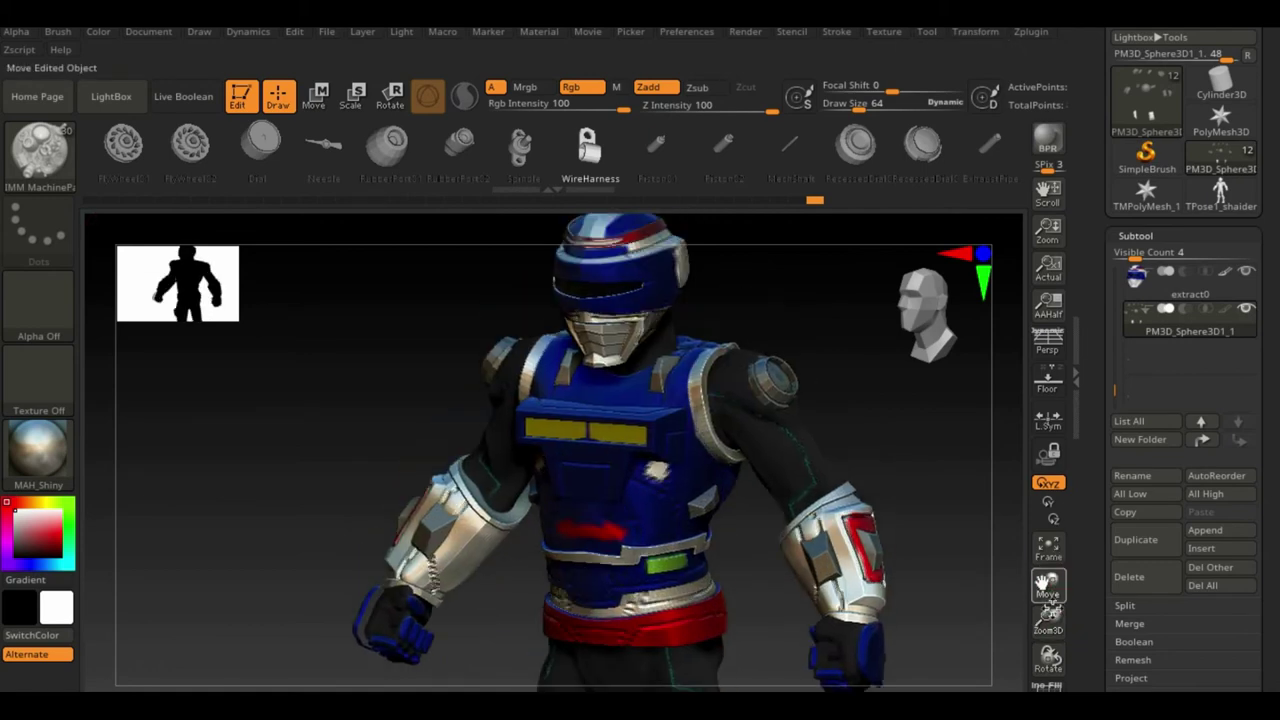
{"action": "left_click_drag", "start_coordinate": [1047, 628], "coordinate": [1047, 560]}
Expand the render properties and BPR shadow settings, and begin exporting the shaded render pass
{"action": "left_click", "coordinate": [745, 31]}
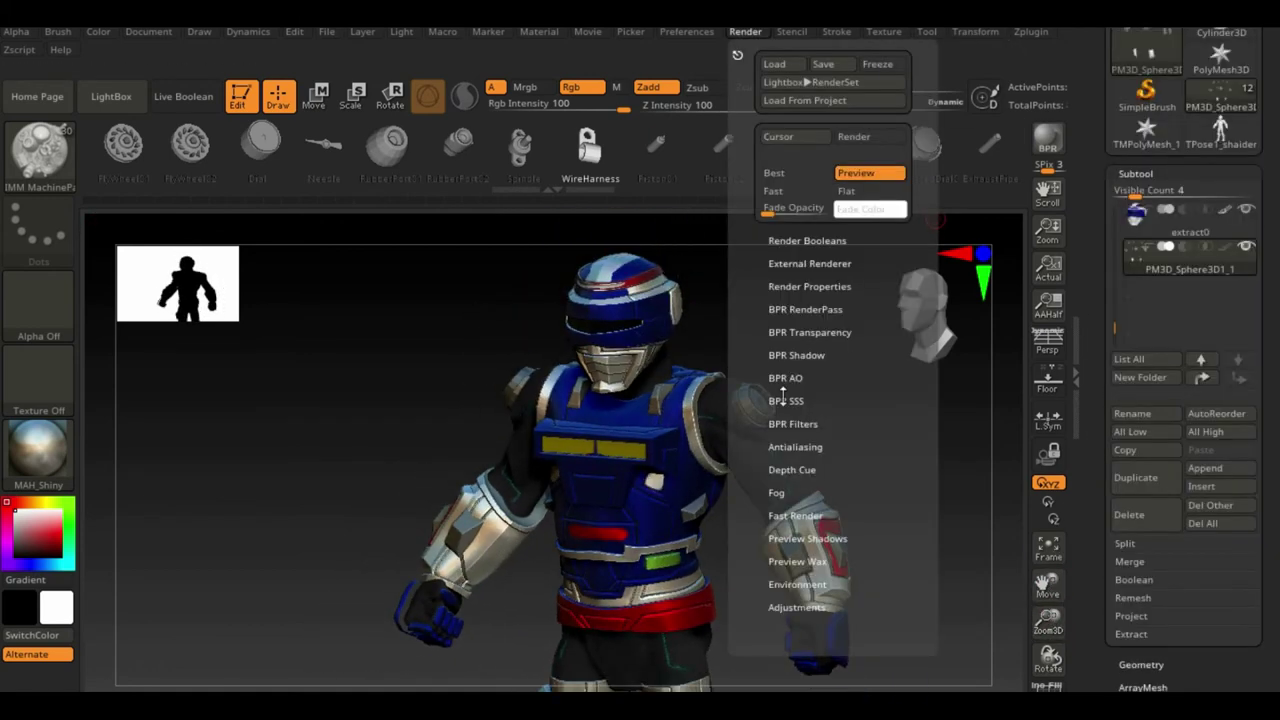
{"action": "left_click", "coordinate": [820, 284]}
{"action": "left_click", "coordinate": [796, 355]}
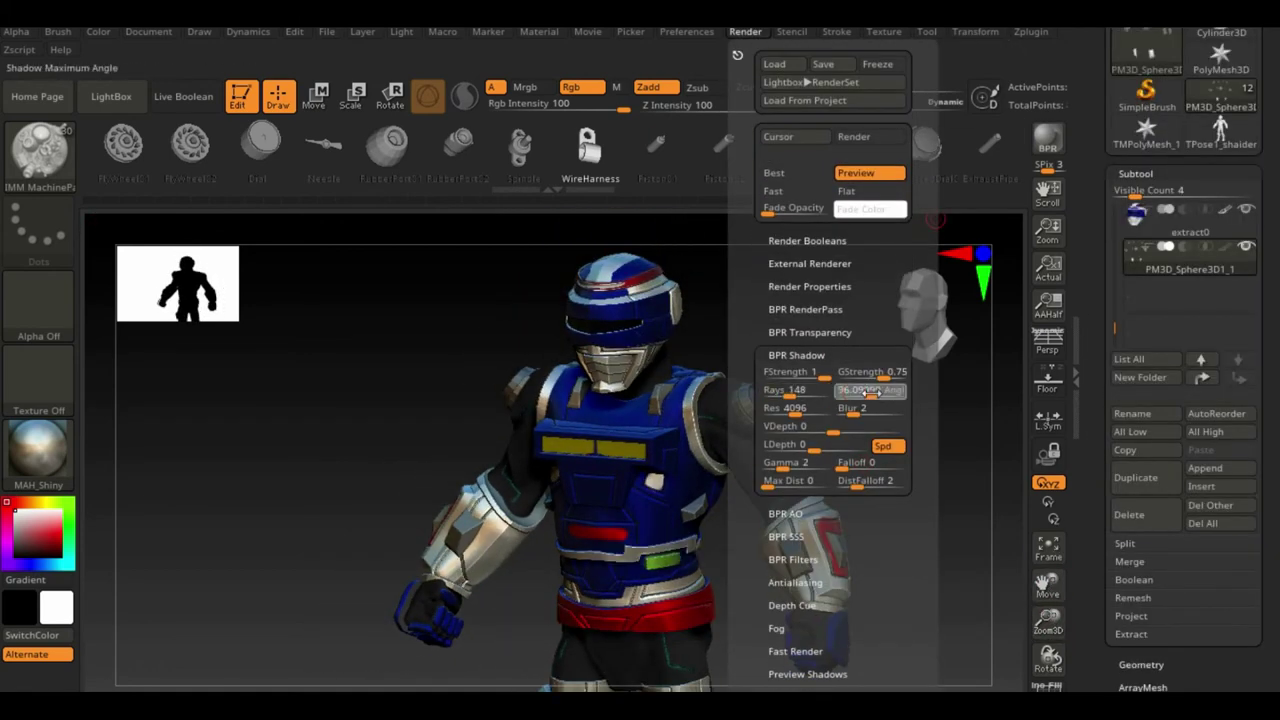
{"action": "left_click", "coordinate": [745, 31]}
{"action": "left_click", "coordinate": [805, 309]}
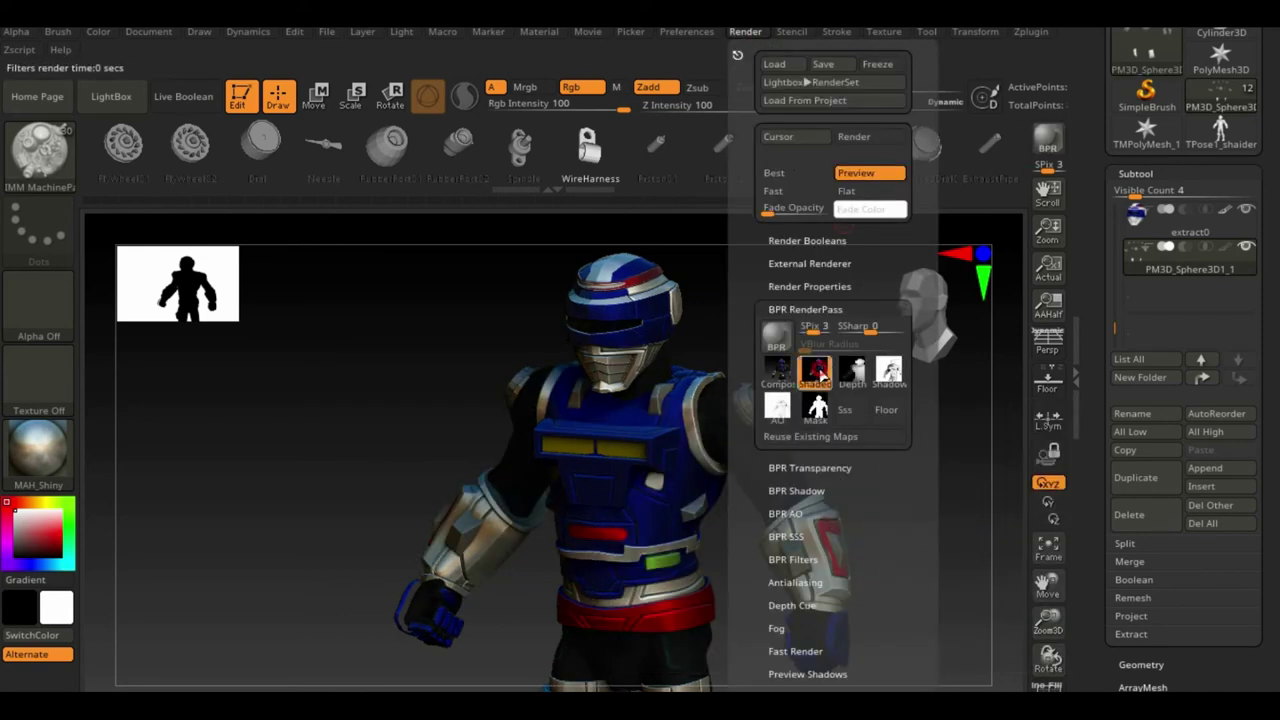
{"action": "left_click", "coordinate": [771, 366]}
Create a 'render pass 1' folder and save the shaded, depth, shadow and AO passes there
{"action": "right_click", "coordinate": [814, 374]}
{"action": "left_click", "coordinate": [1040, 606]}
{"action": "key", "text": "Return"}
{"action": "key", "text": "Return"}
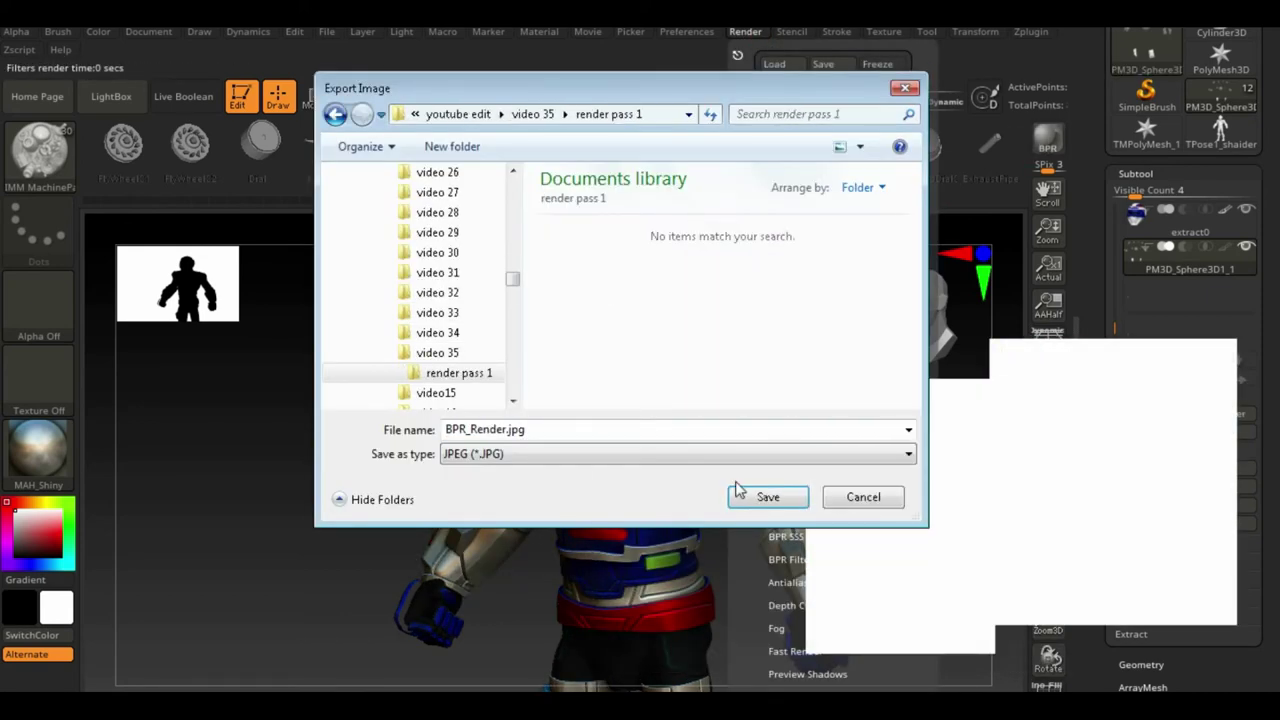
{"action": "left_click", "coordinate": [763, 497]}
{"action": "left_click", "coordinate": [890, 372]}
{"action": "left_click", "coordinate": [766, 482]}
{"action": "left_click", "coordinate": [890, 375]}
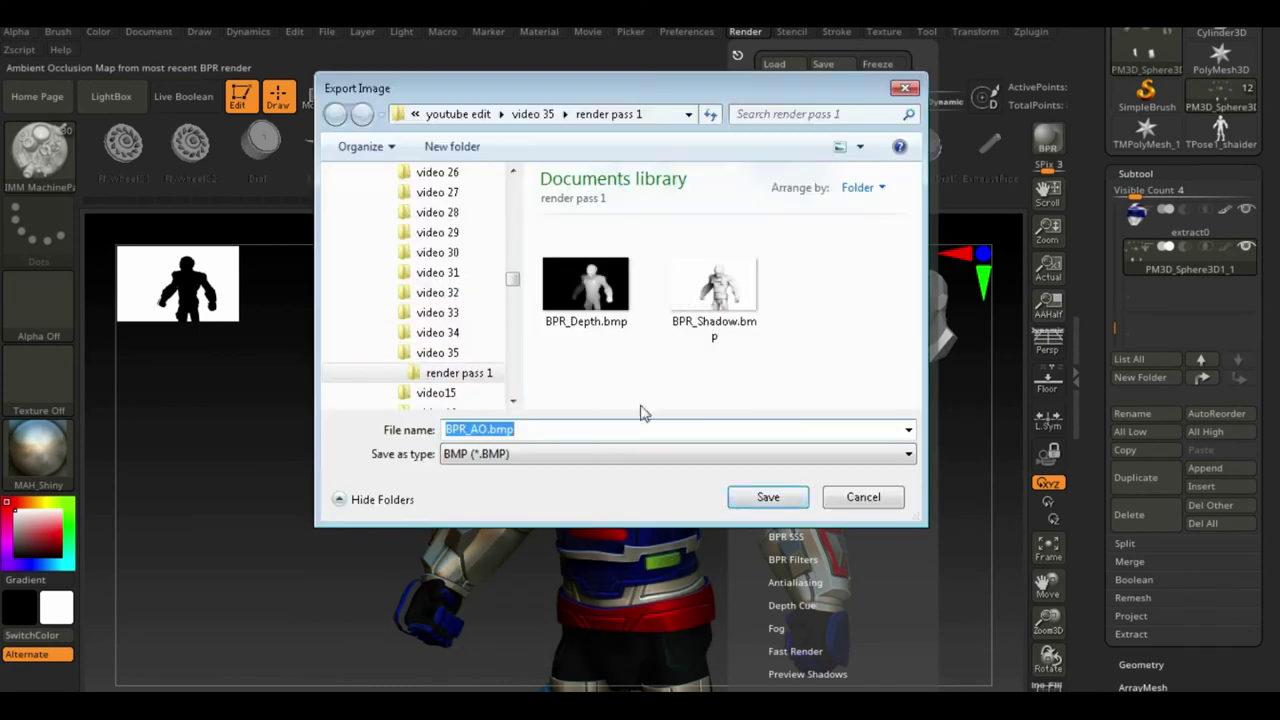
{"action": "key", "text": "Return"}
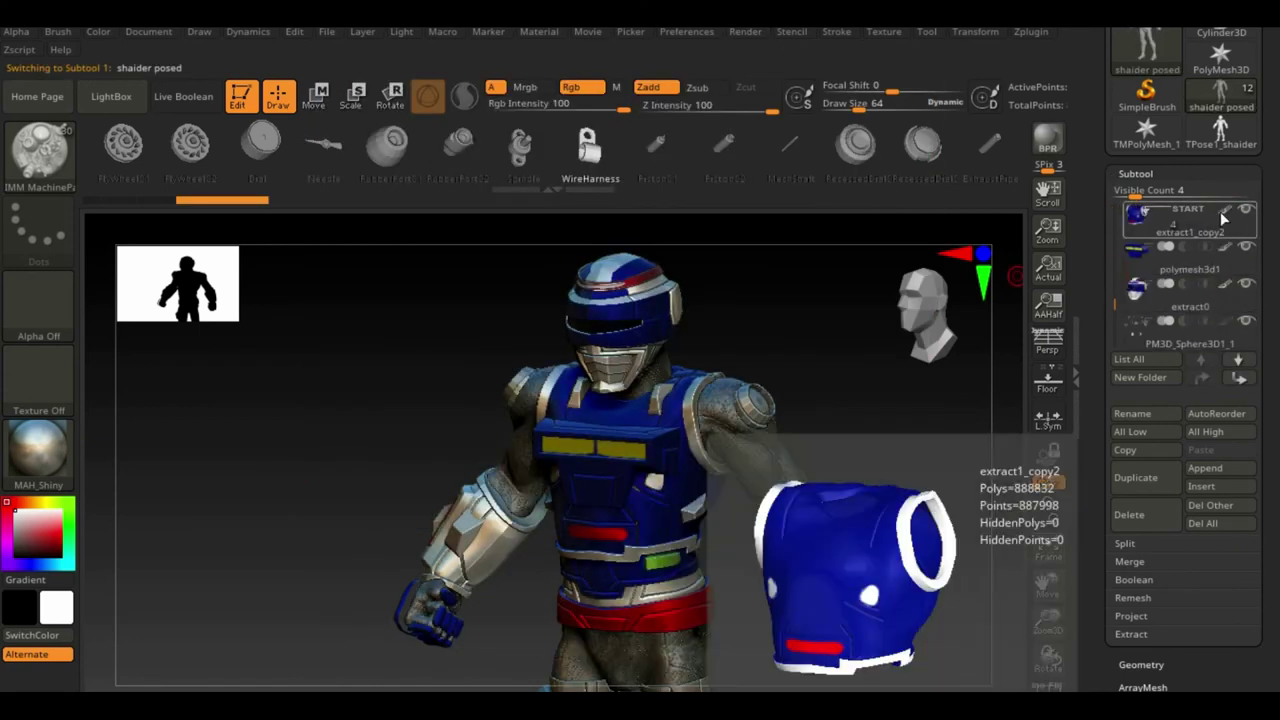
BPR render the posed model in StartupMaterial and export it as bw
{"action": "left_click", "coordinate": [1226, 210]}
{"action": "left_click_drag", "start_coordinate": [1115, 212], "coordinate": [1115, 330]}
{"action": "left_click", "coordinate": [38, 450]}
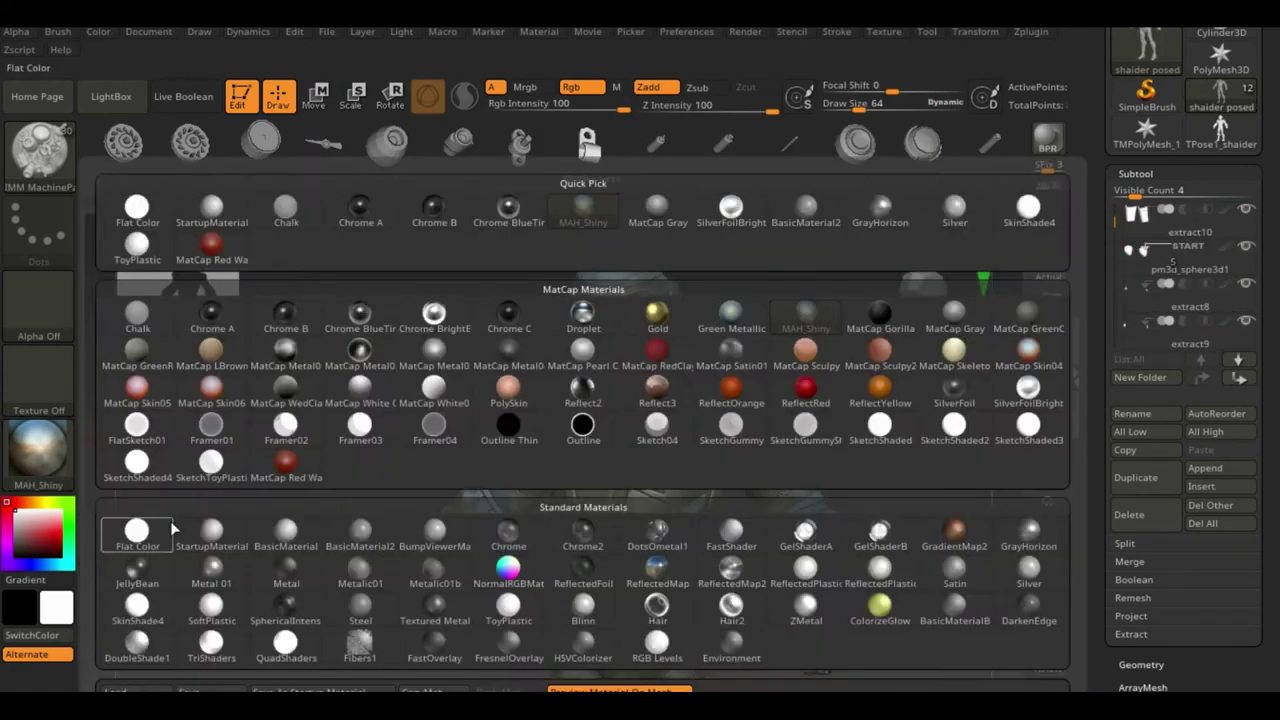
{"action": "left_click", "coordinate": [150, 528]}
{"action": "left_click", "coordinate": [1047, 150]}
{"action": "left_click", "coordinate": [745, 31]}
{"action": "left_click", "coordinate": [890, 375]}
{"action": "type", "text": "bw"}
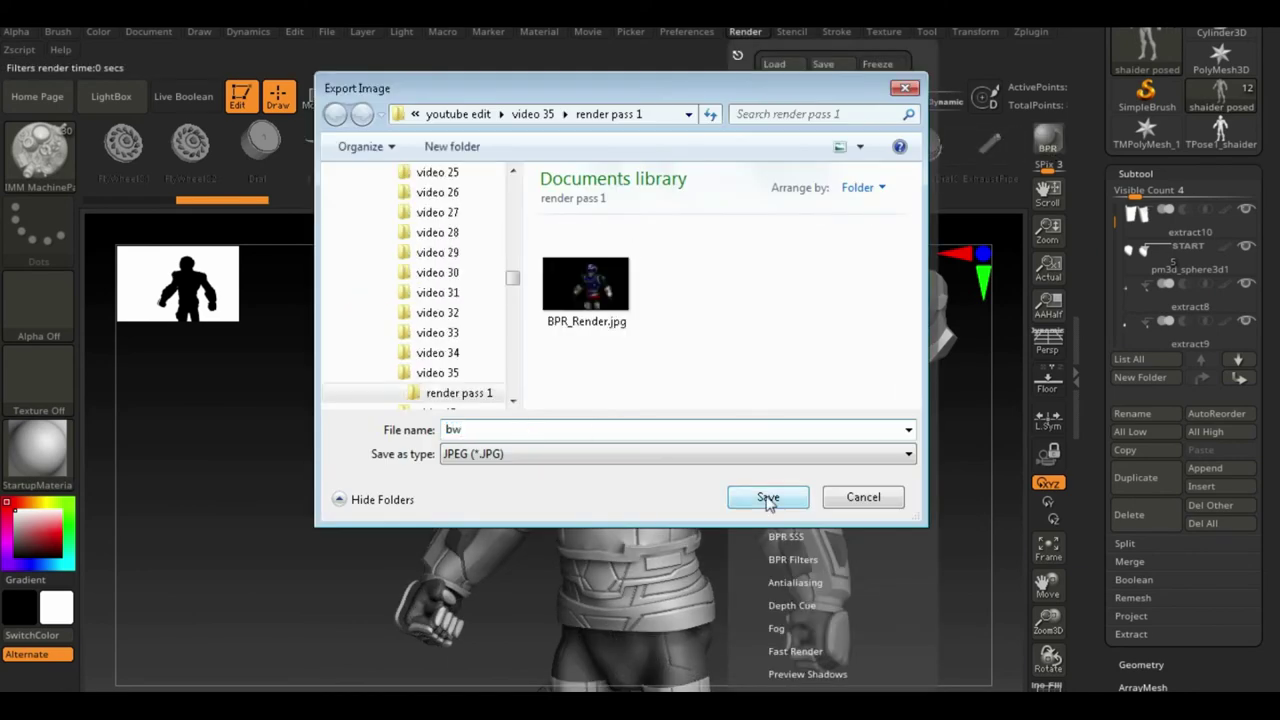
{"action": "key", "text": "Return"}
BPR render the model in the Outline material and export it as highlights
{"action": "left_click", "coordinate": [38, 450]}
{"action": "left_click", "coordinate": [329, 466]}
{"action": "left_click", "coordinate": [1047, 150]}
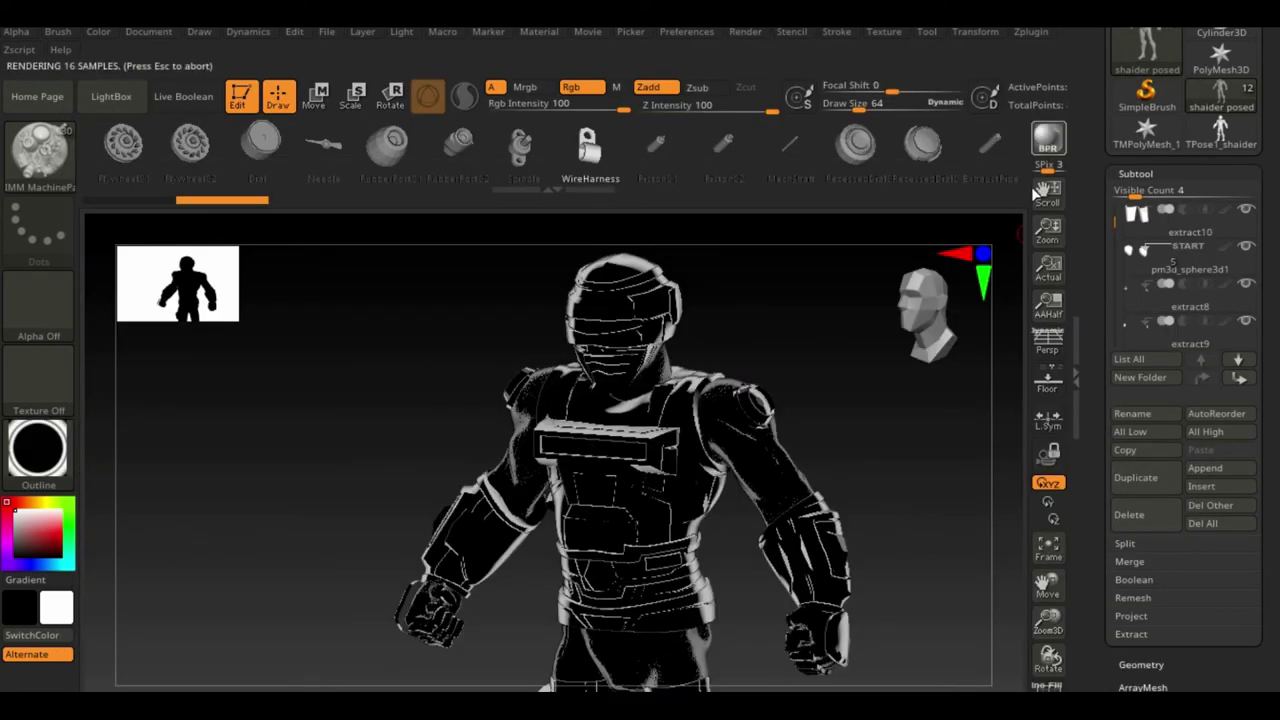
{"action": "left_click", "coordinate": [745, 31]}
{"action": "left_click", "coordinate": [825, 375]}
{"action": "key", "text": "Return"}
Apply the Reflect2 material and export the reflective render
{"action": "left_click", "coordinate": [38, 450]}
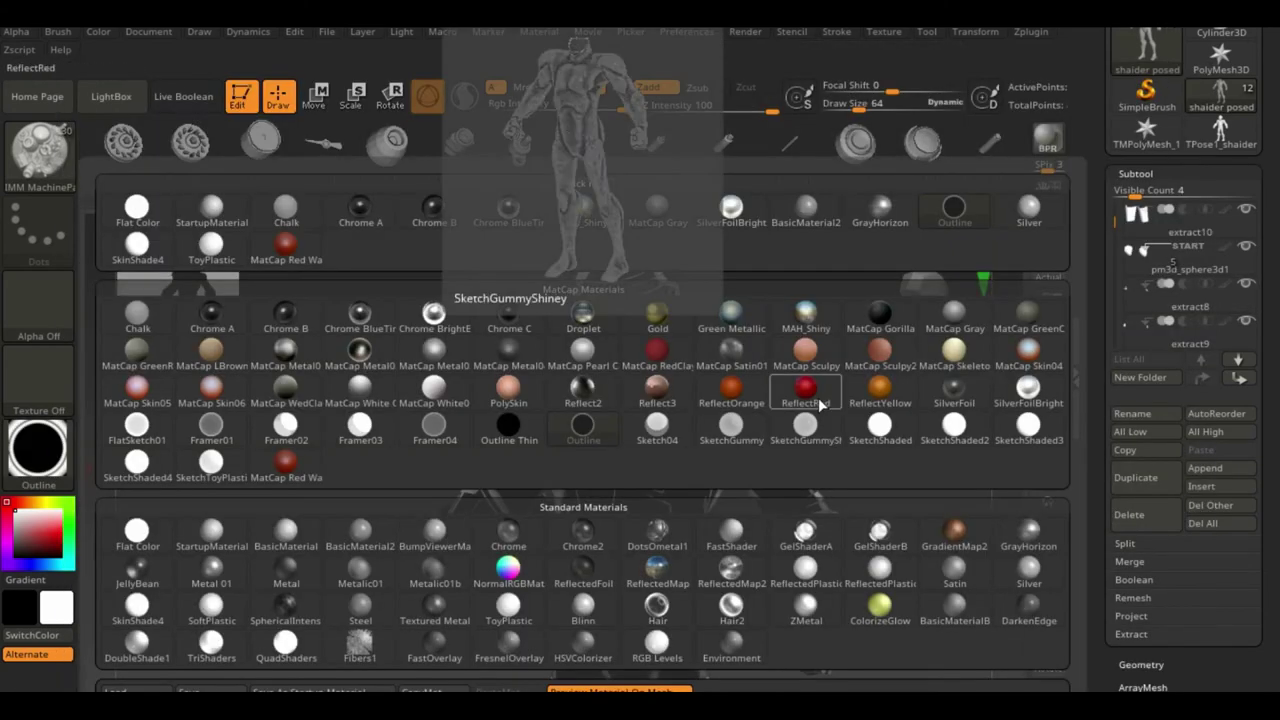
{"action": "left_click", "coordinate": [583, 395]}
{"action": "left_click", "coordinate": [745, 31]}
{"action": "left_click", "coordinate": [850, 375]}
{"action": "type", "text": "ref"}
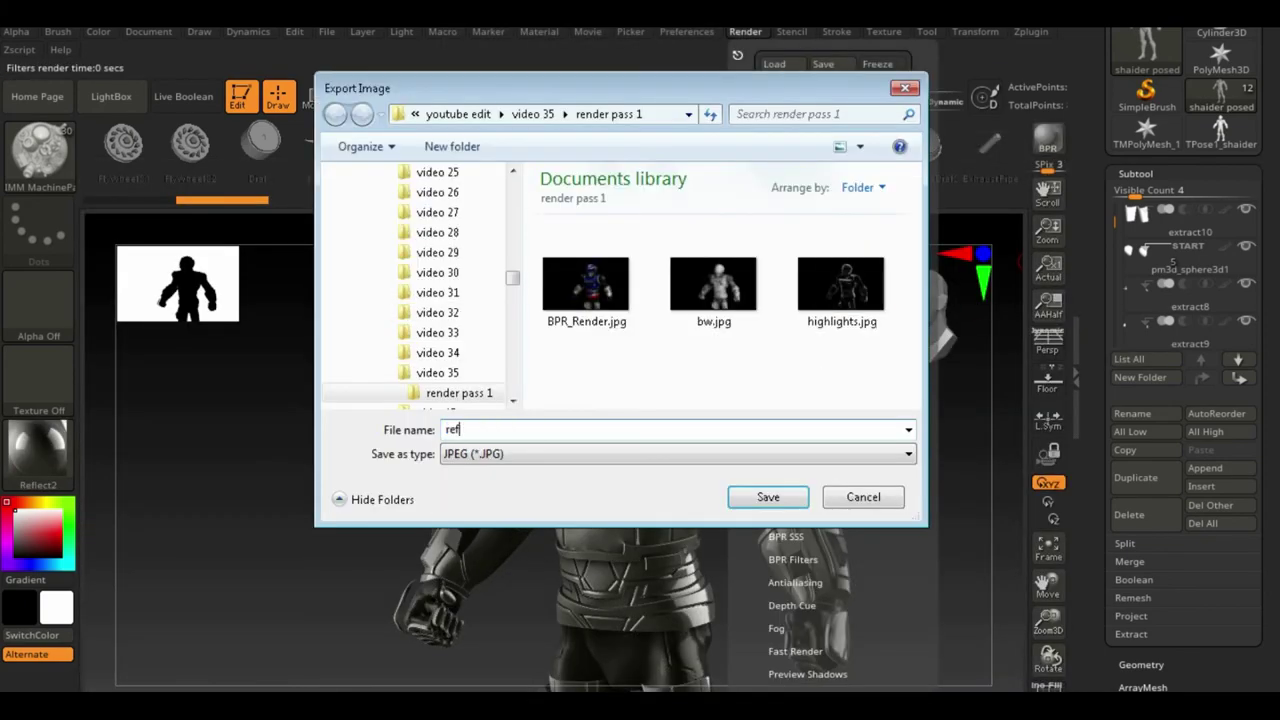
{"action": "key", "text": "Return"}
Apply MatCap Gorilla and export the dark matcap render
{"action": "left_click", "coordinate": [38, 450]}
{"action": "left_click", "coordinate": [583, 349]}
{"action": "left_click", "coordinate": [745, 31]}
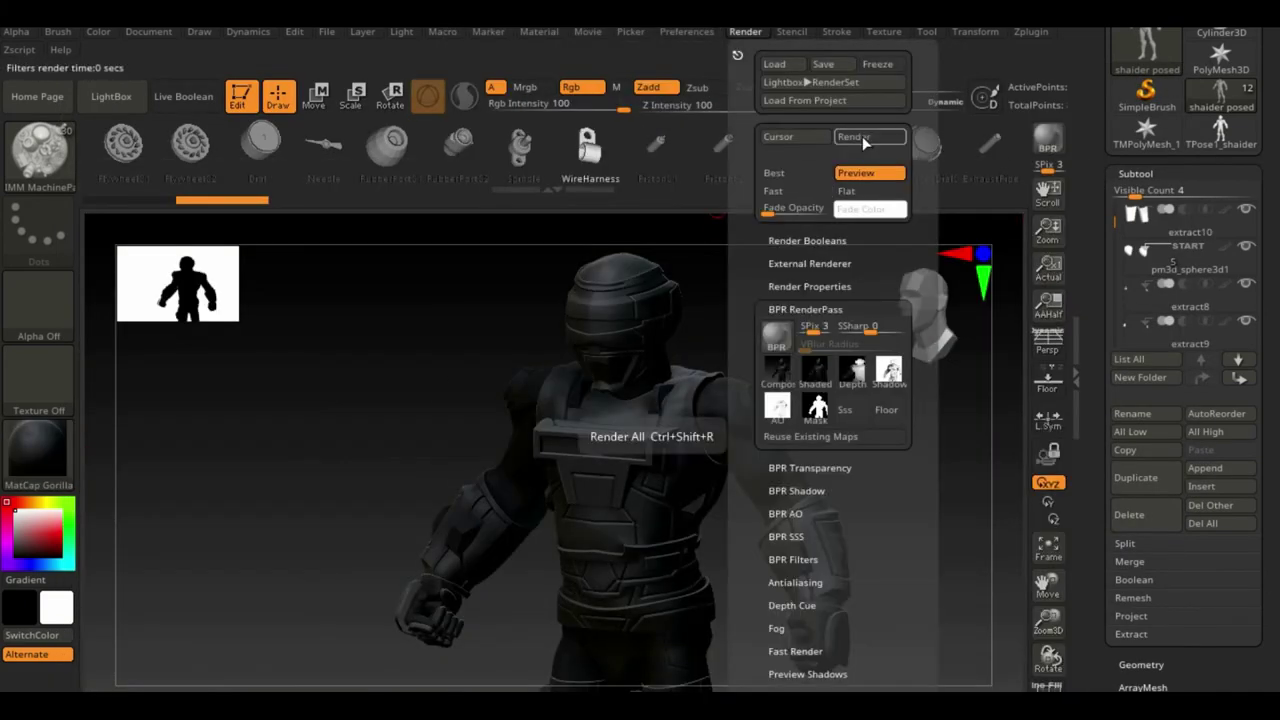
{"action": "left_click", "coordinate": [850, 375]}
{"action": "key", "text": "Return"}
BPR render the model in ToyPlastic, then zoom in on the left hand
{"action": "left_click", "coordinate": [38, 450]}
{"action": "left_click", "coordinate": [657, 645]}
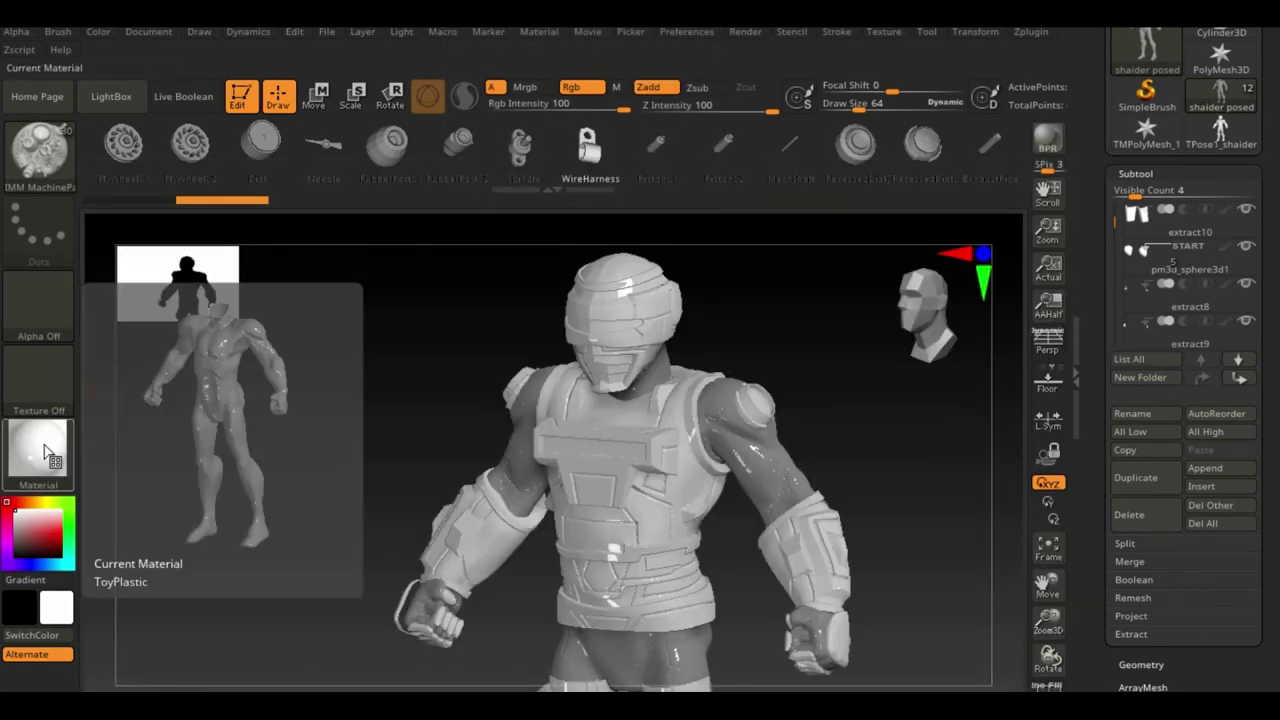
{"action": "left_click", "coordinate": [1048, 140]}
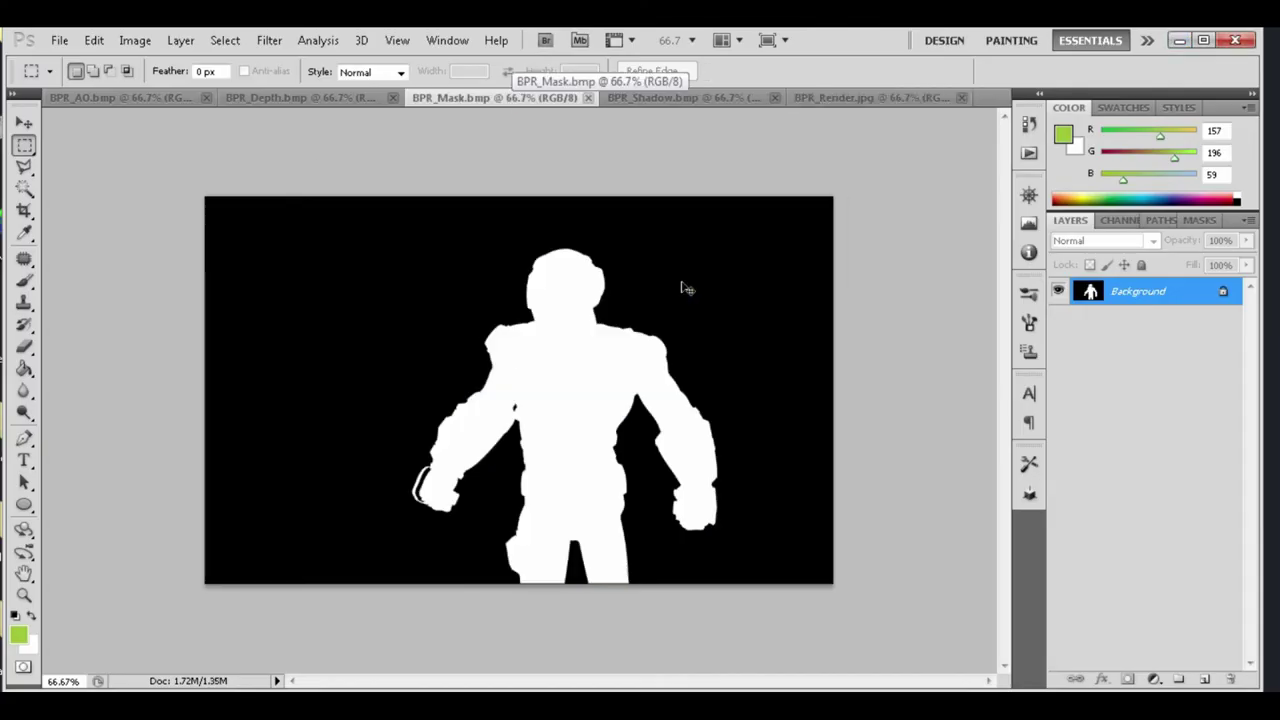
{"action": "key", "text": "z"}
{"action": "left_click", "coordinate": [400, 531]}
{"action": "left_click", "coordinate": [400, 500]}
Touch up the mask in white, then copy the whole mask into the BPR_Render composite
{"action": "key", "text": "b"}
{"action": "key", "text": "d"}
{"action": "key", "text": "x"}
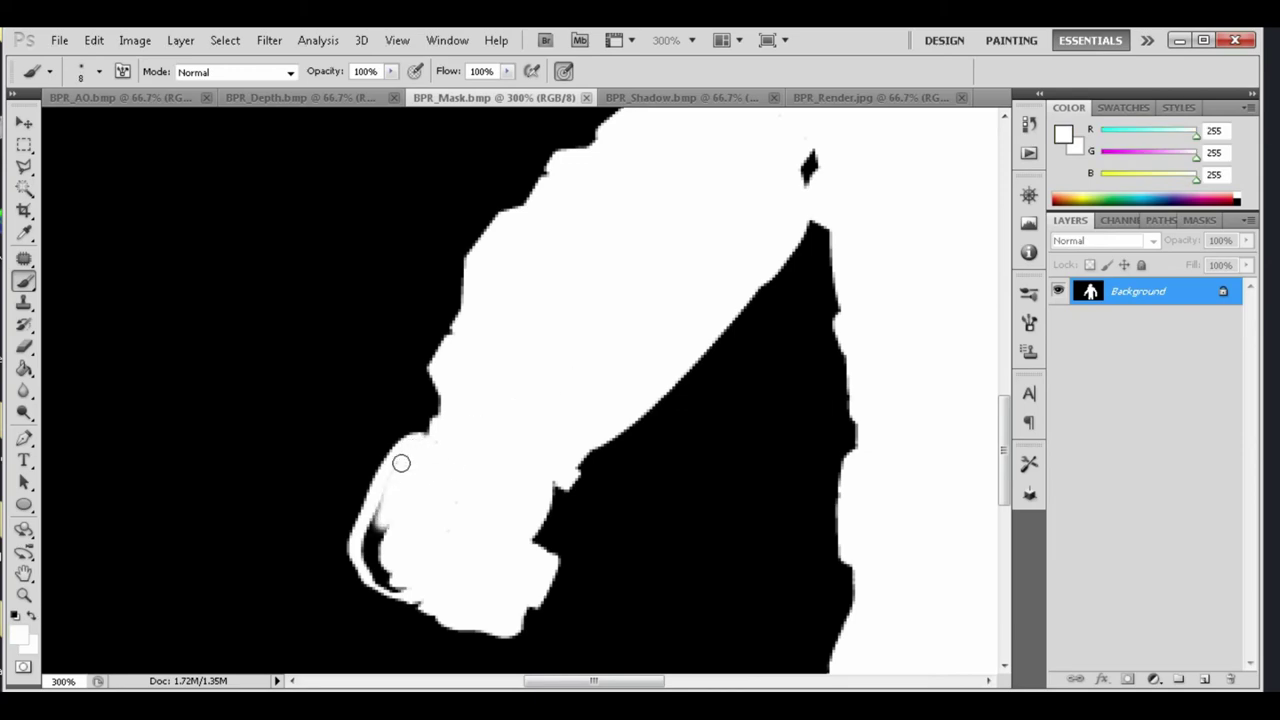
{"action": "key", "text": "ctrl+0"}
{"action": "key", "text": "ctrl+a"}
{"action": "key", "text": "v"}
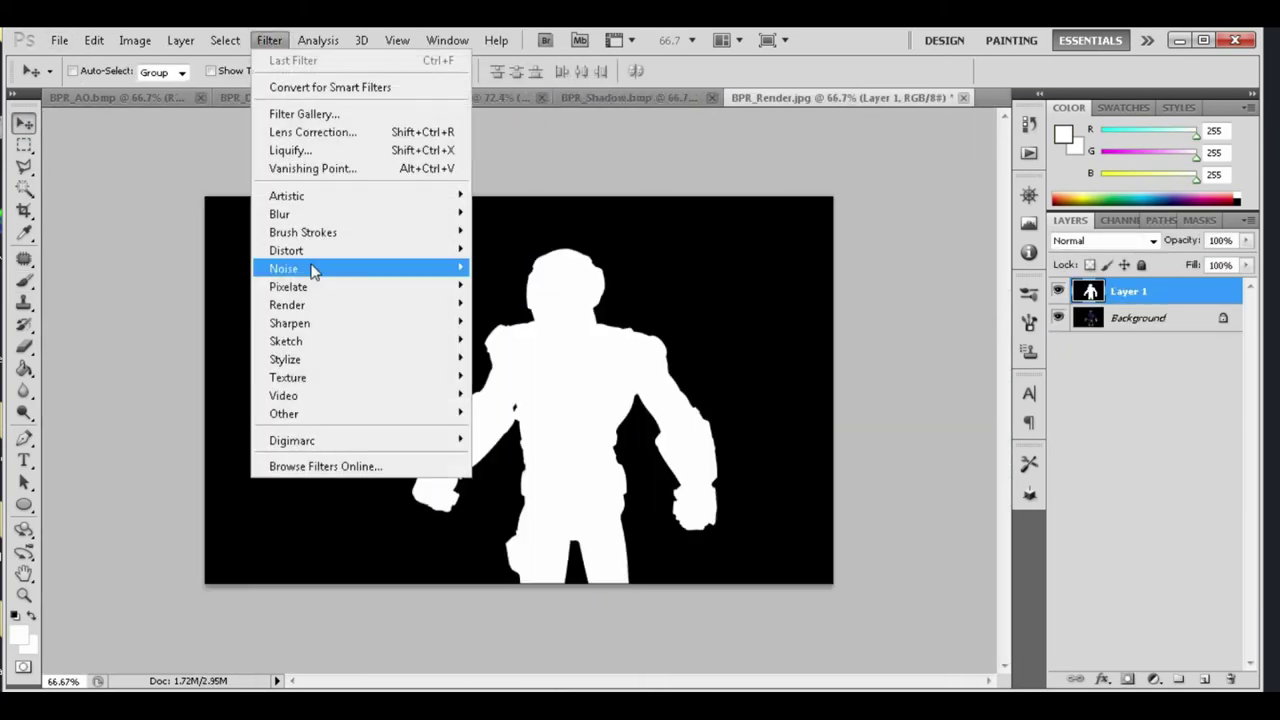
{"action": "key", "text": "Return"}
{"action": "left_click", "coordinate": [1217, 319]}
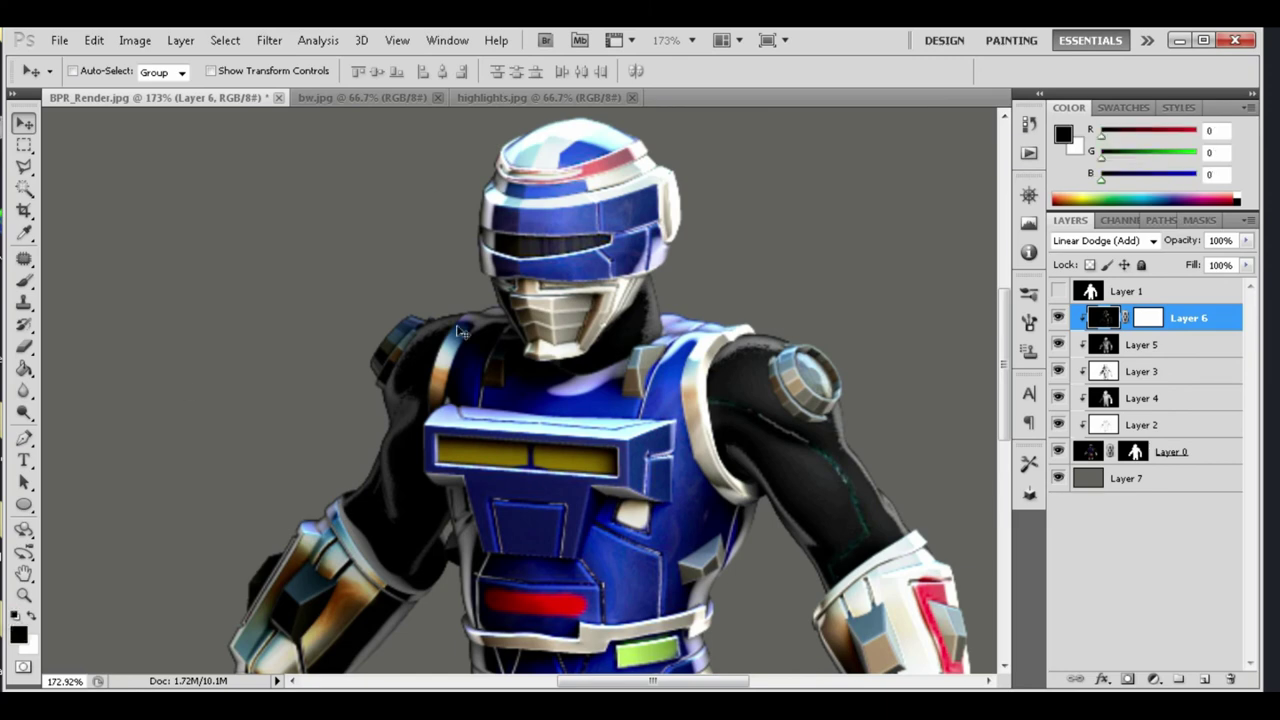
Lower Layer 6's fill to 71% and target its mask
{"action": "key", "text": "b"}
{"action": "left_click_drag", "start_coordinate": [1003, 420], "coordinate": [1003, 518]}
{"action": "left_click_drag", "start_coordinate": [1246, 265], "coordinate": [1221, 290]}
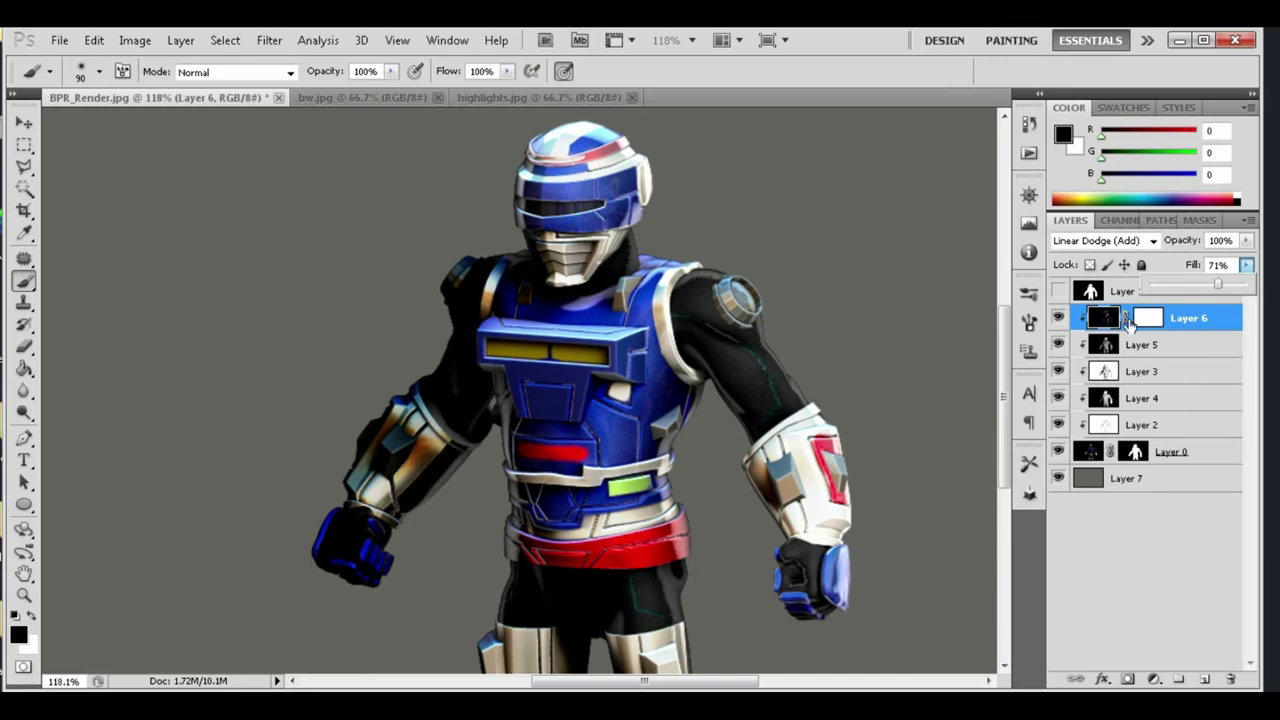
{"action": "left_click", "coordinate": [1138, 318]}
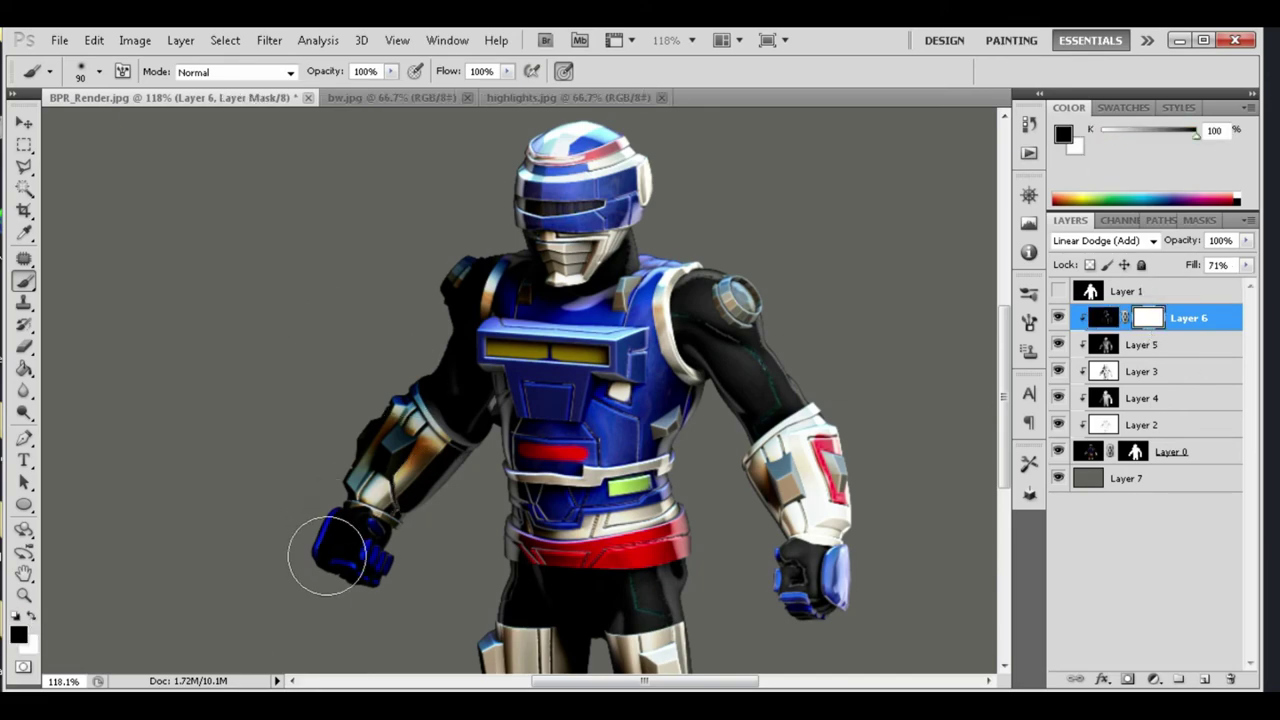
Bring reflect.jpg into the composite as Layer 8 in Screen mode
{"action": "left_click", "coordinate": [60, 40]}
{"action": "left_click", "coordinate": [86, 74]}
{"action": "double_click", "coordinate": [586, 214]}
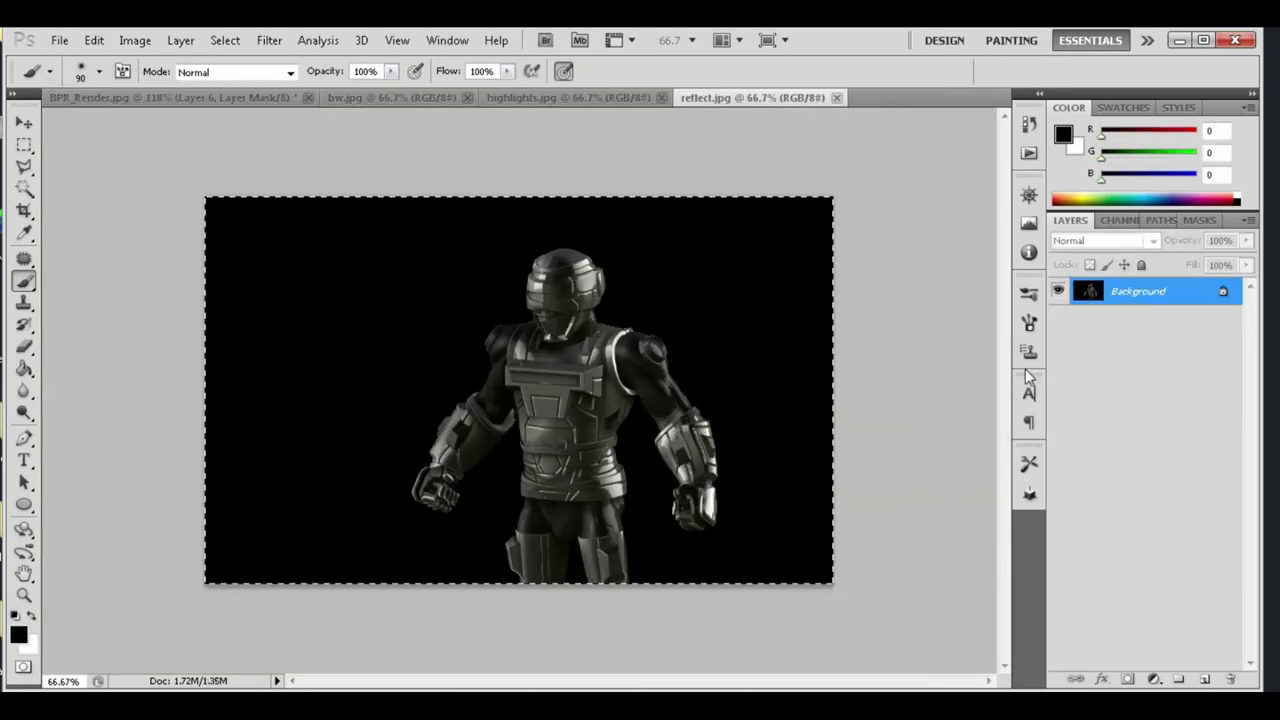
{"action": "left_click", "coordinate": [170, 97]}
{"action": "left_click_drag", "start_coordinate": [1177, 347], "coordinate": [1177, 333]}
{"action": "left_click", "coordinate": [1100, 240]}
{"action": "key", "text": "Down"}
{"action": "key", "text": "Down"}
{"action": "key", "text": "Down"}
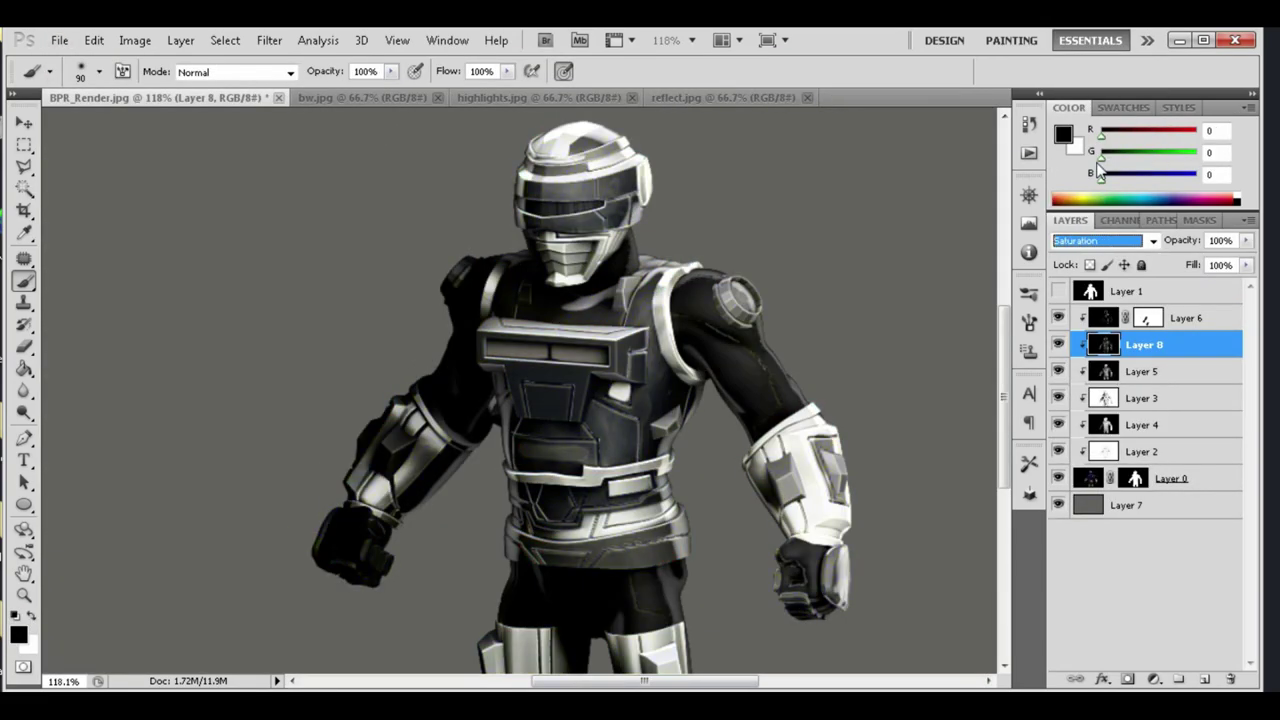
{"action": "key", "text": "Down"}
{"action": "key", "text": "Down"}
{"action": "key", "text": "Up"}
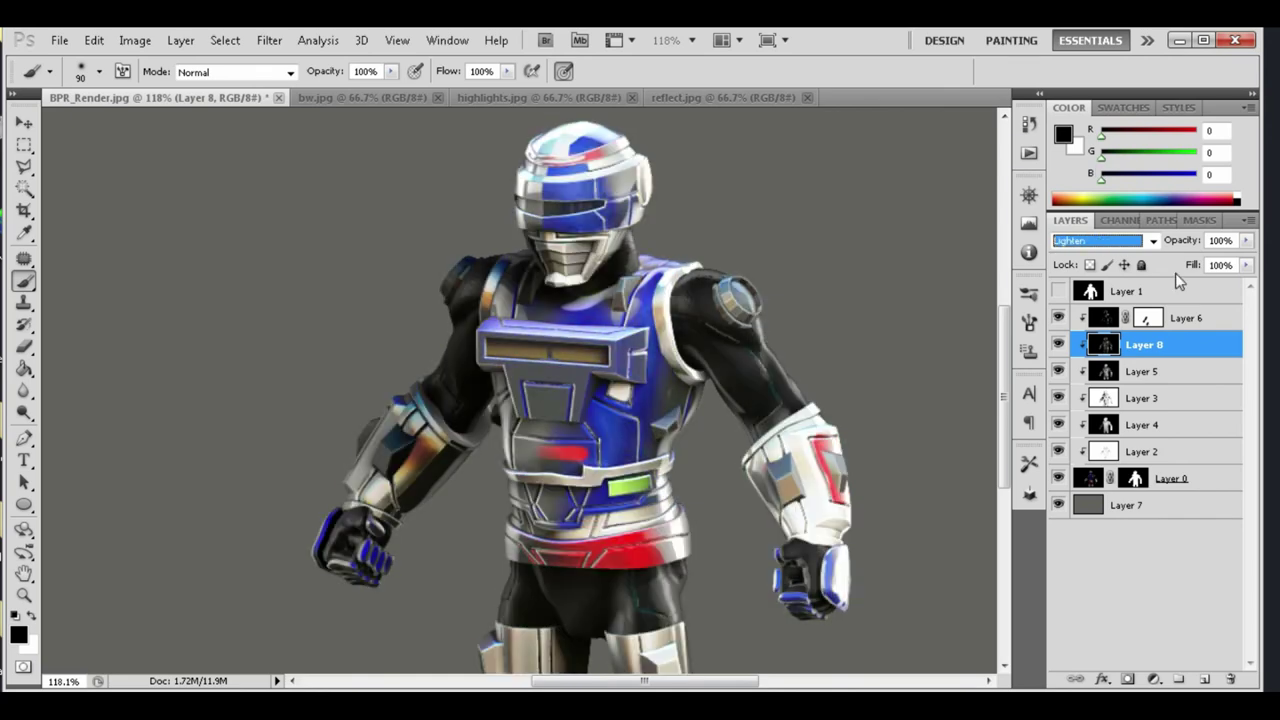
Add a black mask to Layer 8 and paint white to reveal the left forearm
{"action": "left_click", "coordinate": [1127, 679], "text": "alt"}
{"action": "key", "text": "x"}
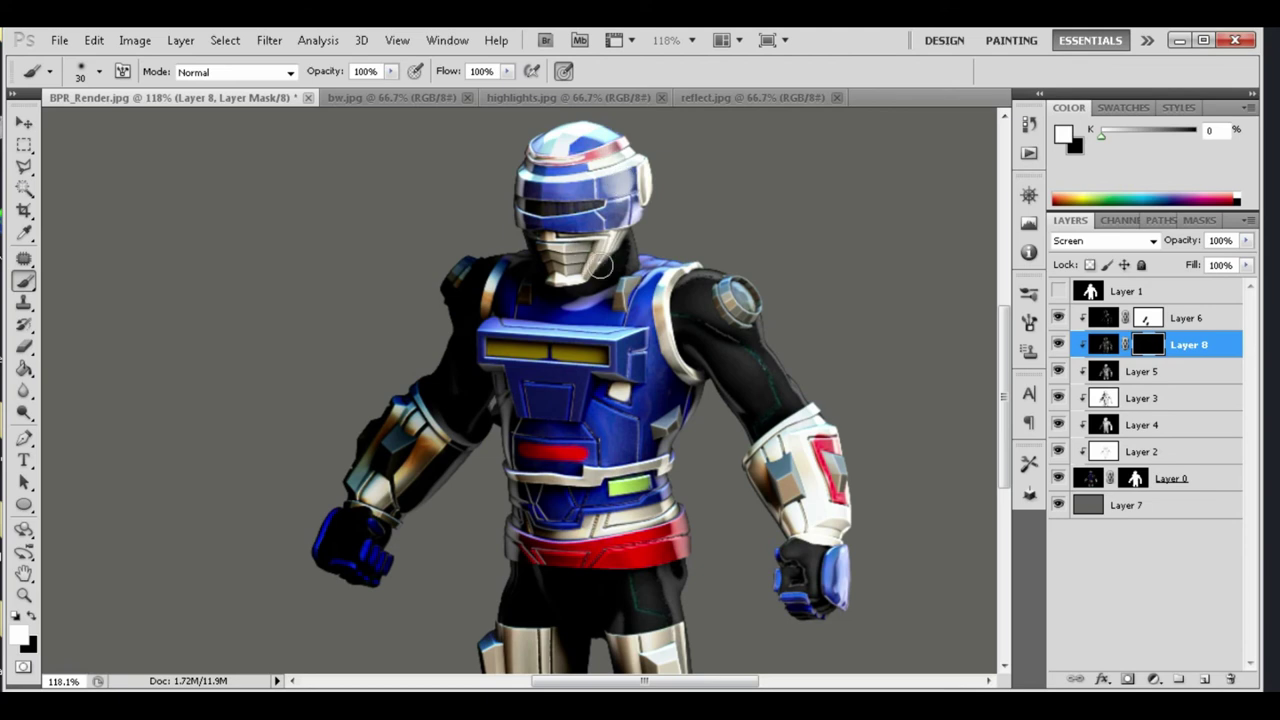
{"action": "left_click_drag", "start_coordinate": [541, 310], "coordinate": [541, 553]}
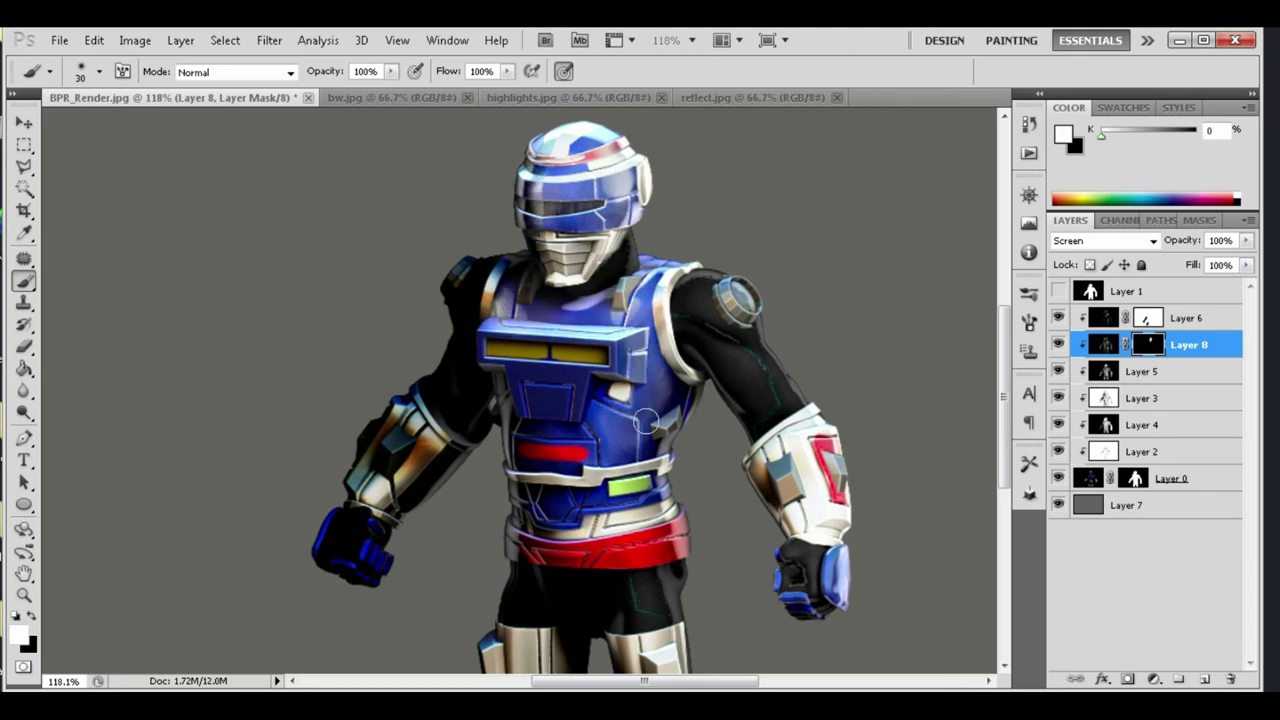
{"action": "key", "text": "ctrl+z"}
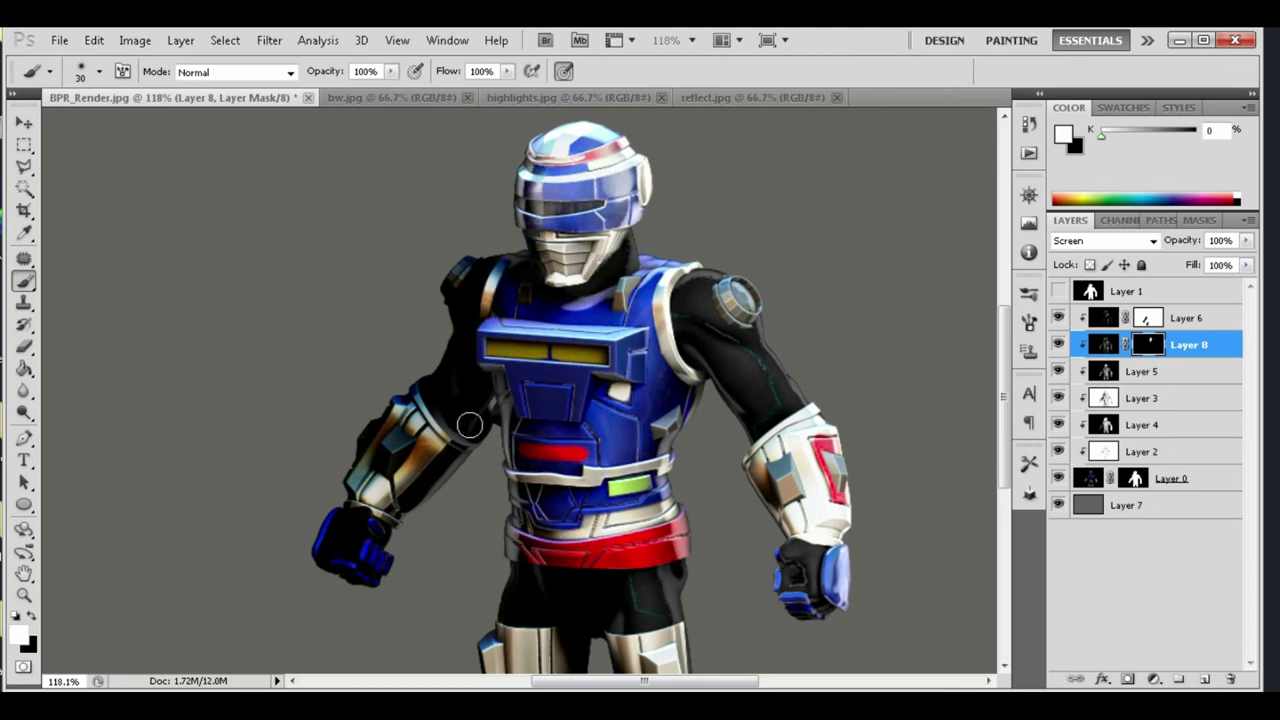
{"action": "left_click_drag", "start_coordinate": [430, 415], "coordinate": [365, 500]}
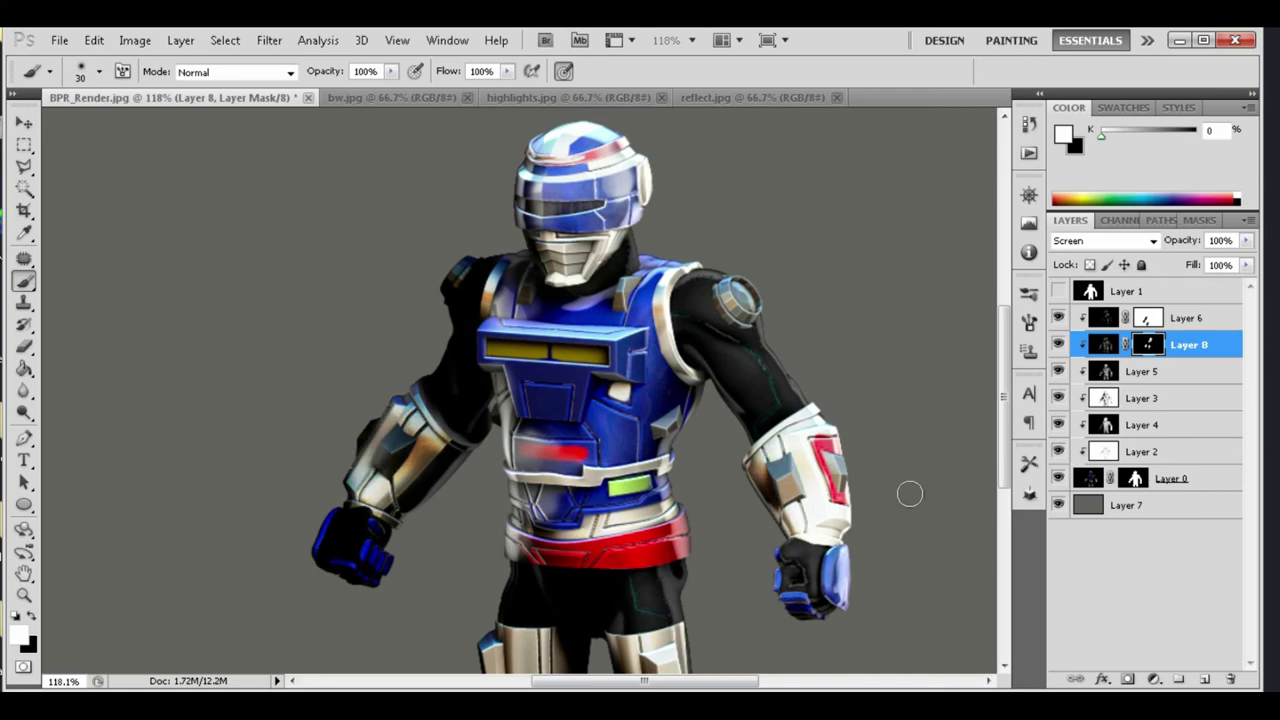
Lower the reflect layer's fill to 41% and choose the next render pass to open
{"action": "scroll", "coordinate": [909, 493], "scroll_direction": "down", "scroll_amount": 3}
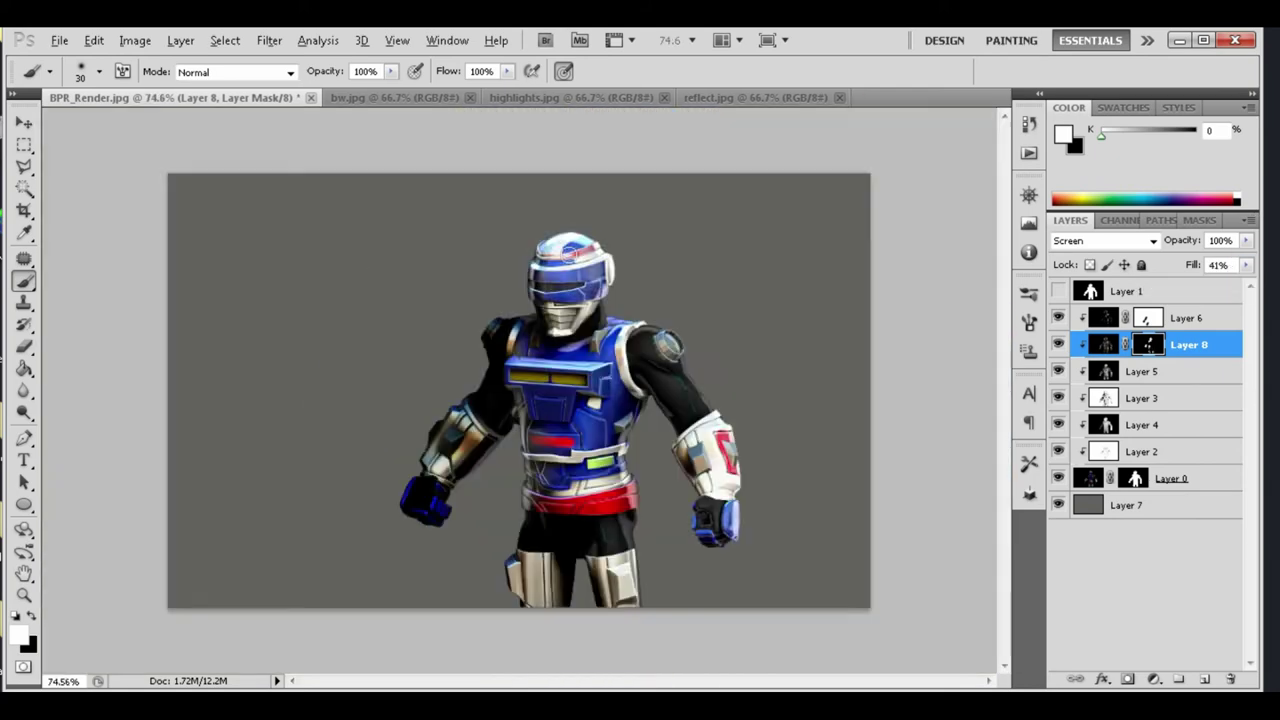
{"action": "key", "text": "ctrl+o"}
{"action": "scroll", "coordinate": [643, 338], "scroll_direction": "down", "scroll_amount": 1}
{"action": "left_click", "coordinate": [615, 345]}
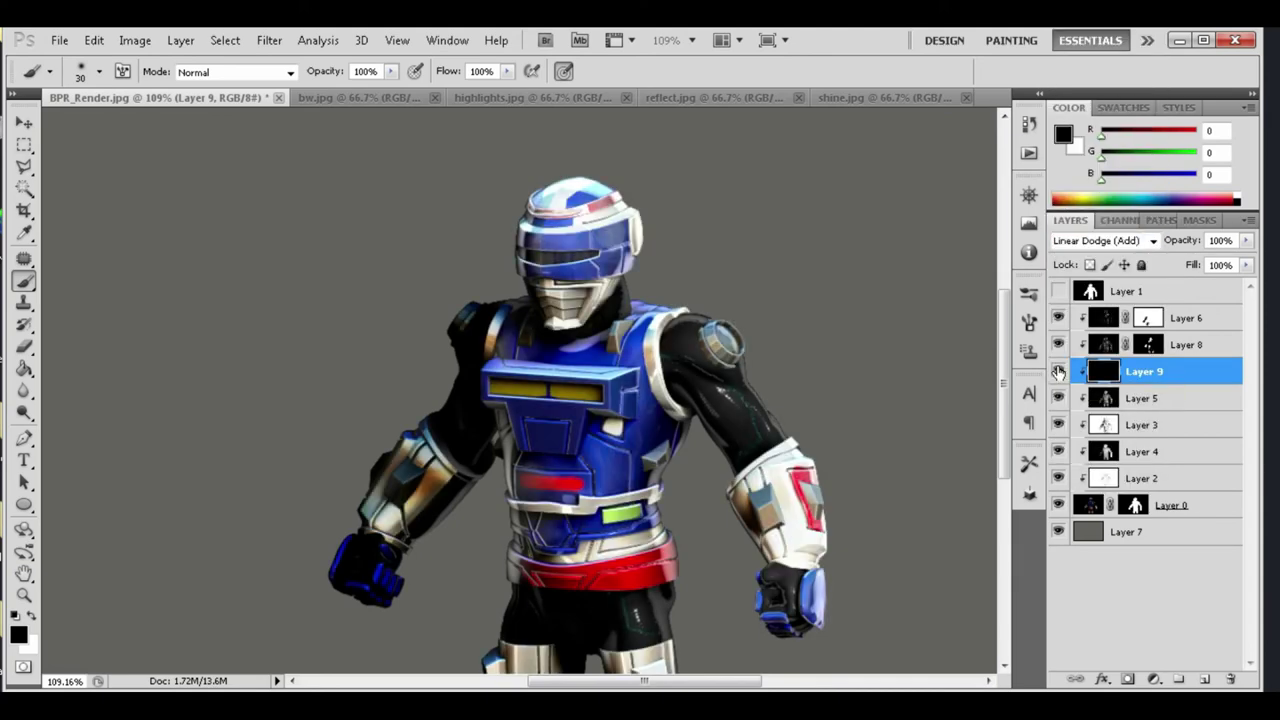
Add the metal render as Layer 10 in Overlay at 44% fill
{"action": "left_click", "coordinate": [1058, 372], "text": "ctrl"}
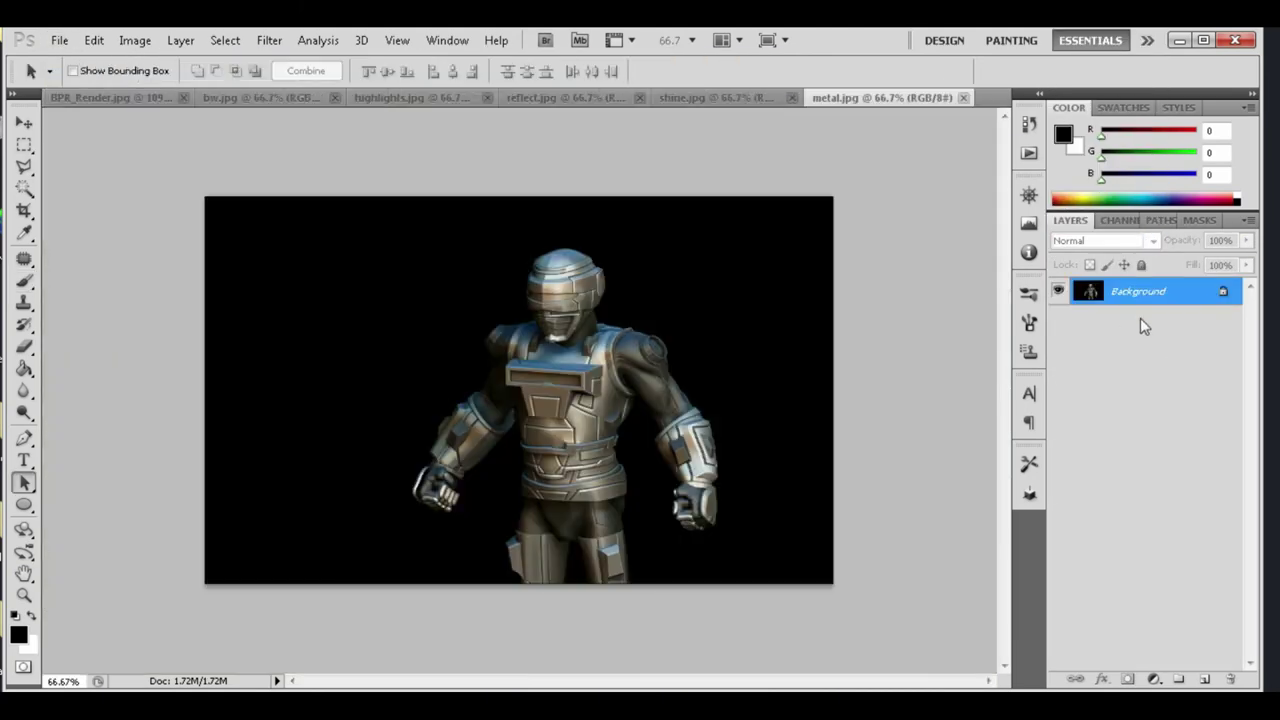
{"action": "key", "text": "m"}
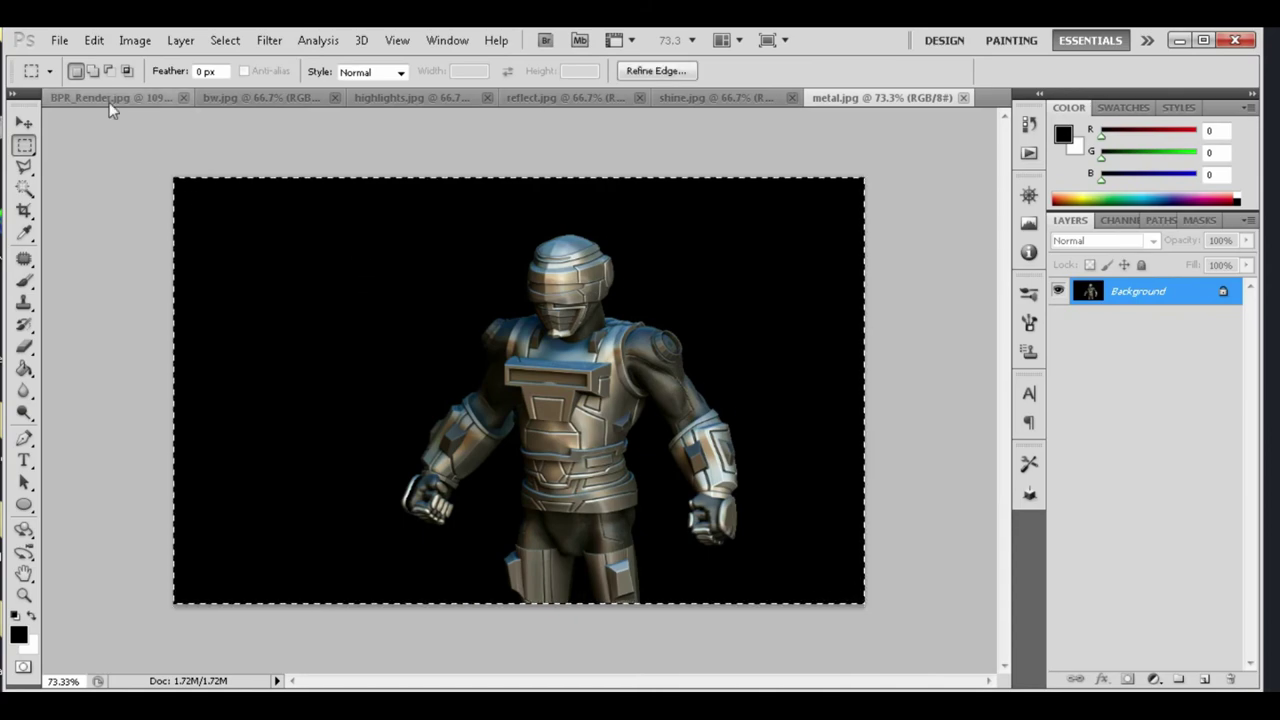
{"action": "left_click", "coordinate": [109, 97]}
{"action": "key", "text": "shift+plus"}
{"action": "key", "text": "shift+plus"}
{"action": "key", "text": "shift+plus"}
{"action": "key", "text": "shift+plus"}
{"action": "key", "text": "shift+plus"}
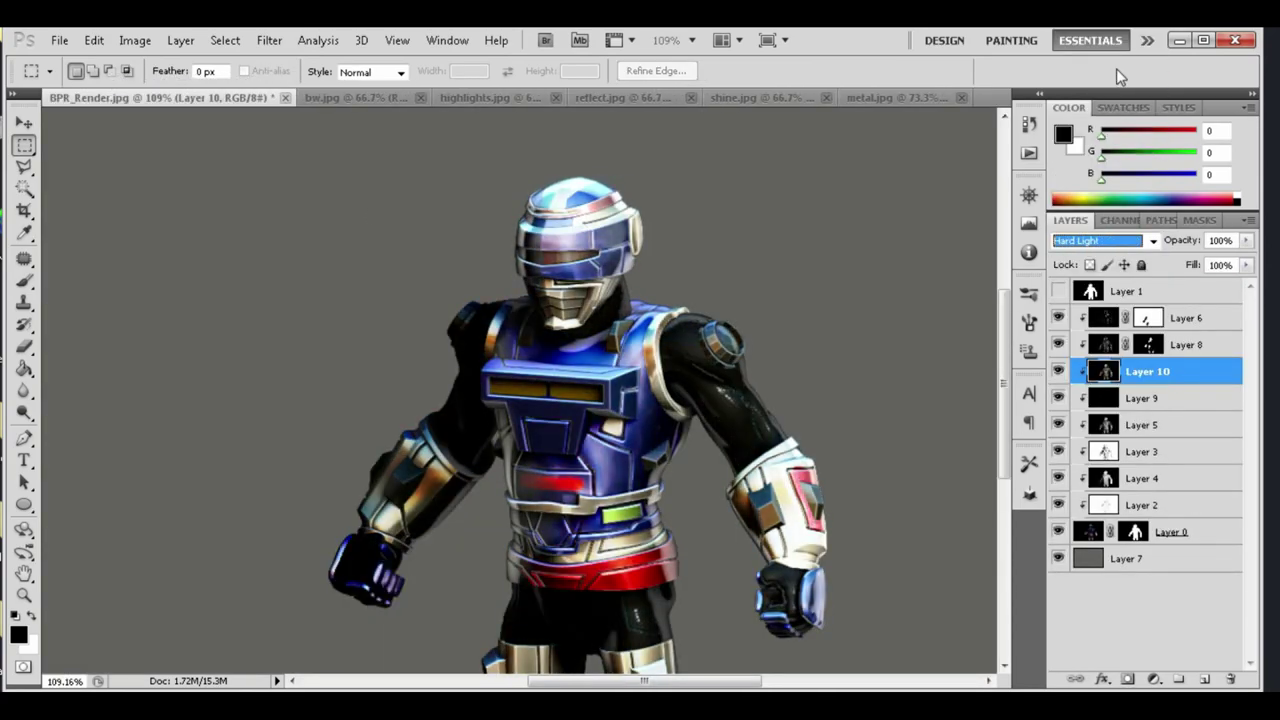
{"action": "key", "text": "shift+plus"}
{"action": "key", "text": "shift+plus"}
{"action": "key", "text": "shift+plus"}
{"action": "key", "text": "shift+plus"}
{"action": "key", "text": "shift+plus"}
{"action": "key", "text": "shift+plus"}
{"action": "key", "text": "shift+plus"}
{"action": "key", "text": "shift+plus"}
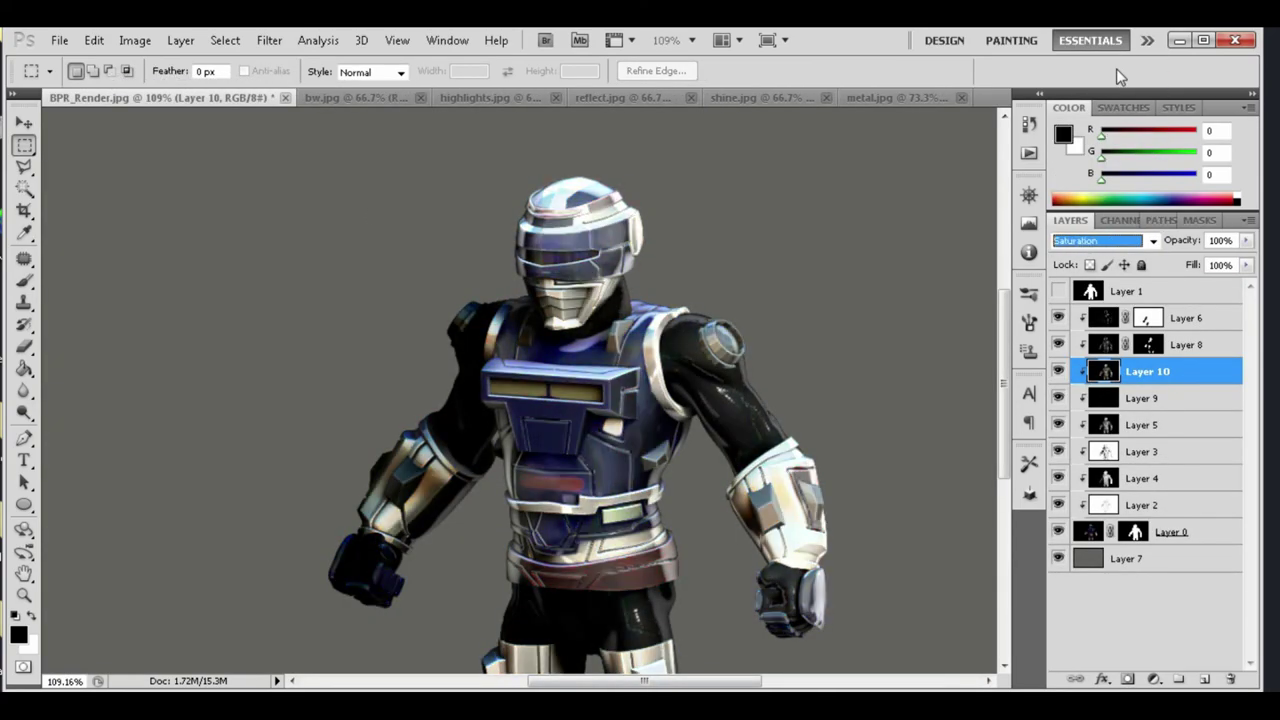
{"action": "key", "text": "shift+alt+o"}
{"action": "key", "text": "shift+4"}
{"action": "key", "text": "shift+4"}
{"action": "left_click", "coordinate": [24, 122]}
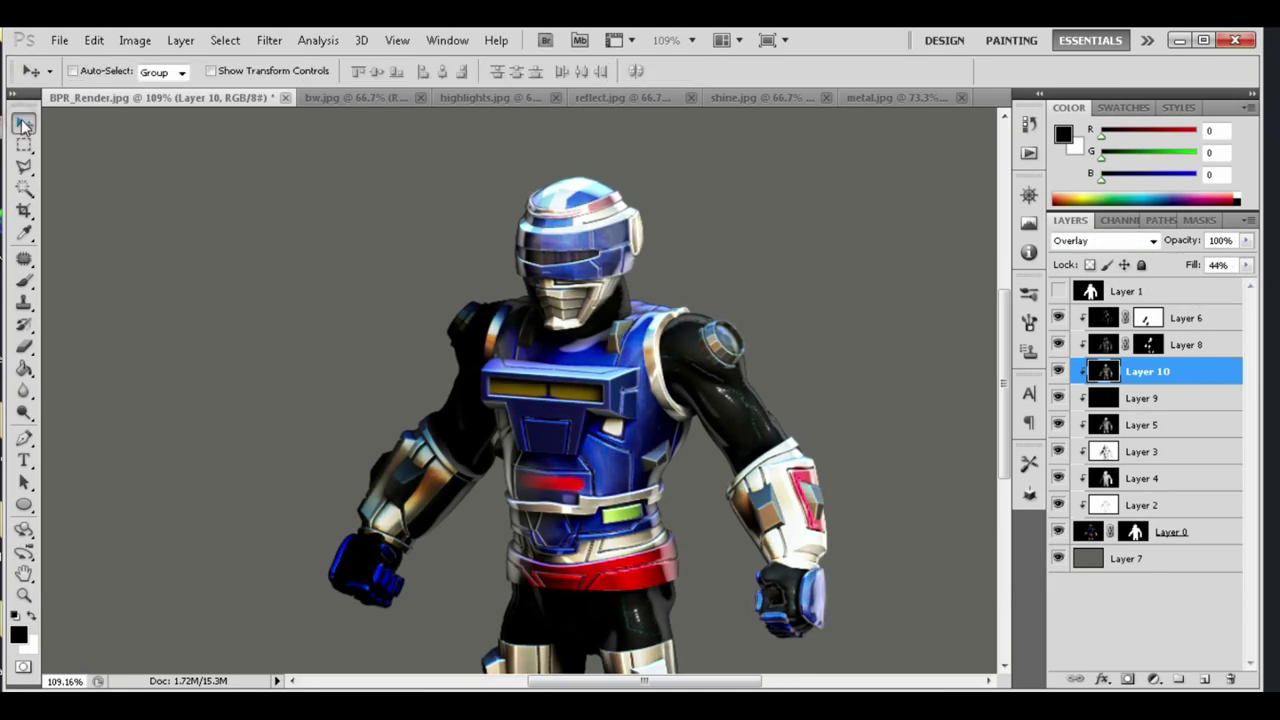
Open sketch.jpg and bring it into the composite as Layer 11
{"action": "key", "text": "ctrl+o"}
{"action": "scroll", "coordinate": [543, 229], "scroll_direction": "down", "scroll_amount": 5}
{"action": "left_click", "coordinate": [380, 354]}
{"action": "left_click", "coordinate": [720, 426]}
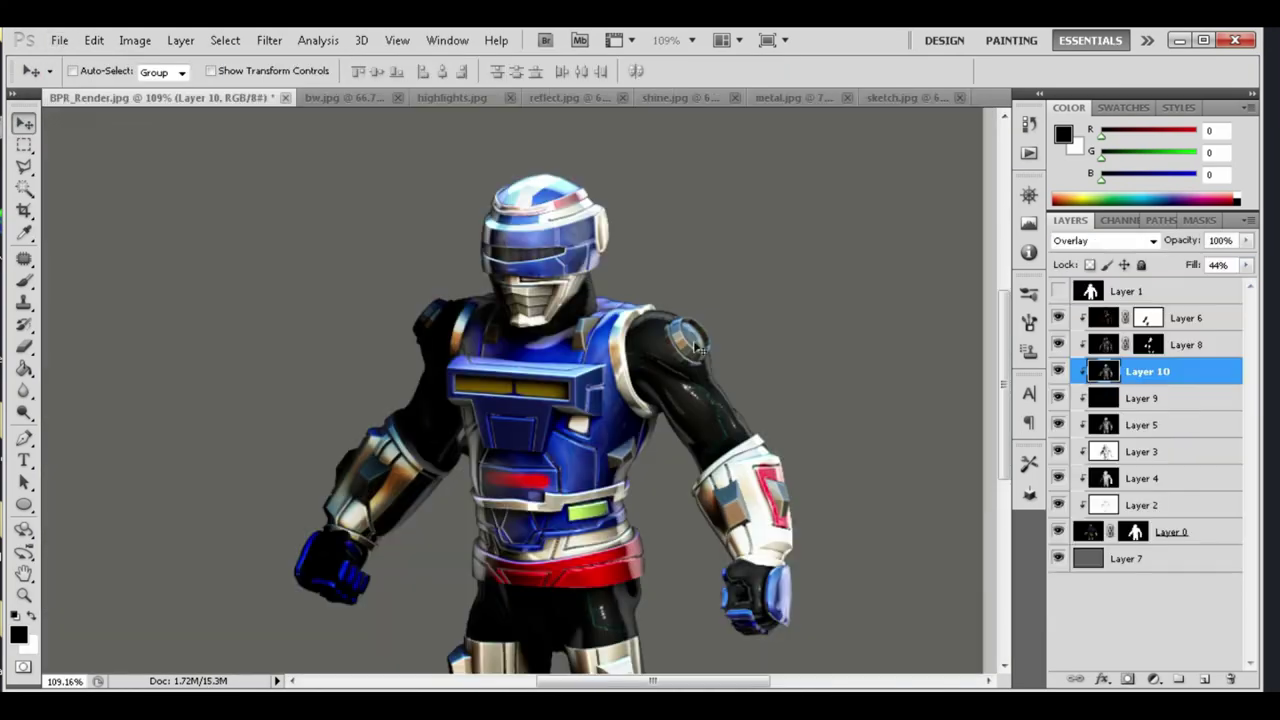
{"action": "key", "text": "ctrl+shift+alt+e"}
{"action": "left_click", "coordinate": [1105, 240]}
{"action": "left_click", "coordinate": [1118, 77]}
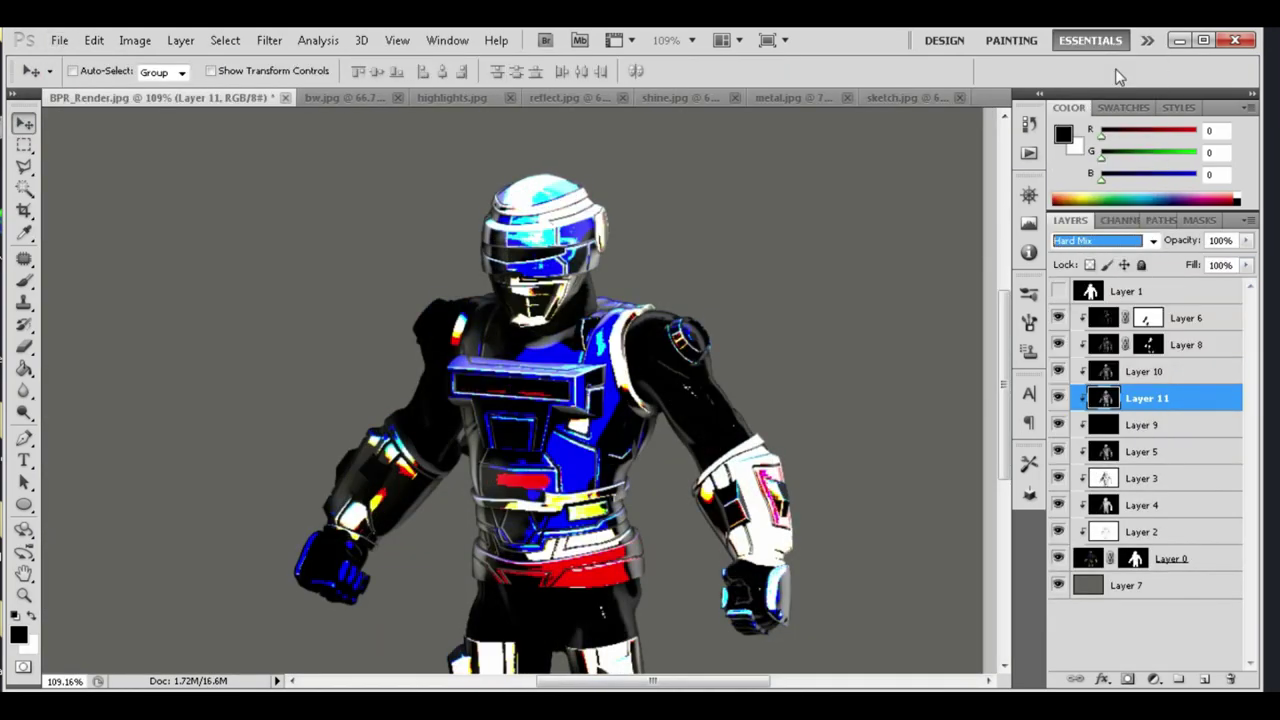
Desaturate Layer 11, give it an S-curve, set Soft Light, and move it down
{"action": "key", "text": "ctrl+shift+bracketright"}
{"action": "key", "text": "ctrl+shift+u"}
{"action": "key", "text": "ctrl+m"}
{"action": "left_click", "coordinate": [1200, 156]}
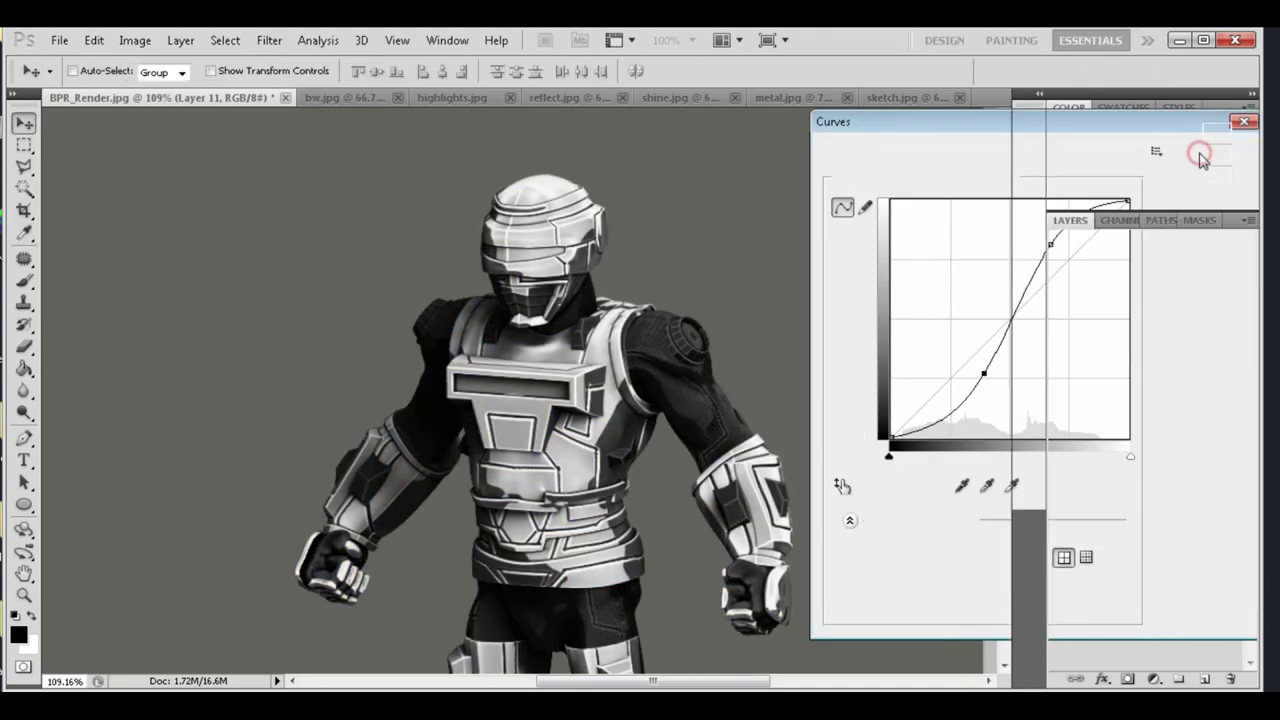
{"action": "key", "text": "Up"}
{"action": "key", "text": "Up"}
{"action": "key", "text": "Up"}
{"action": "key", "text": "Up"}
{"action": "key", "text": "Up"}
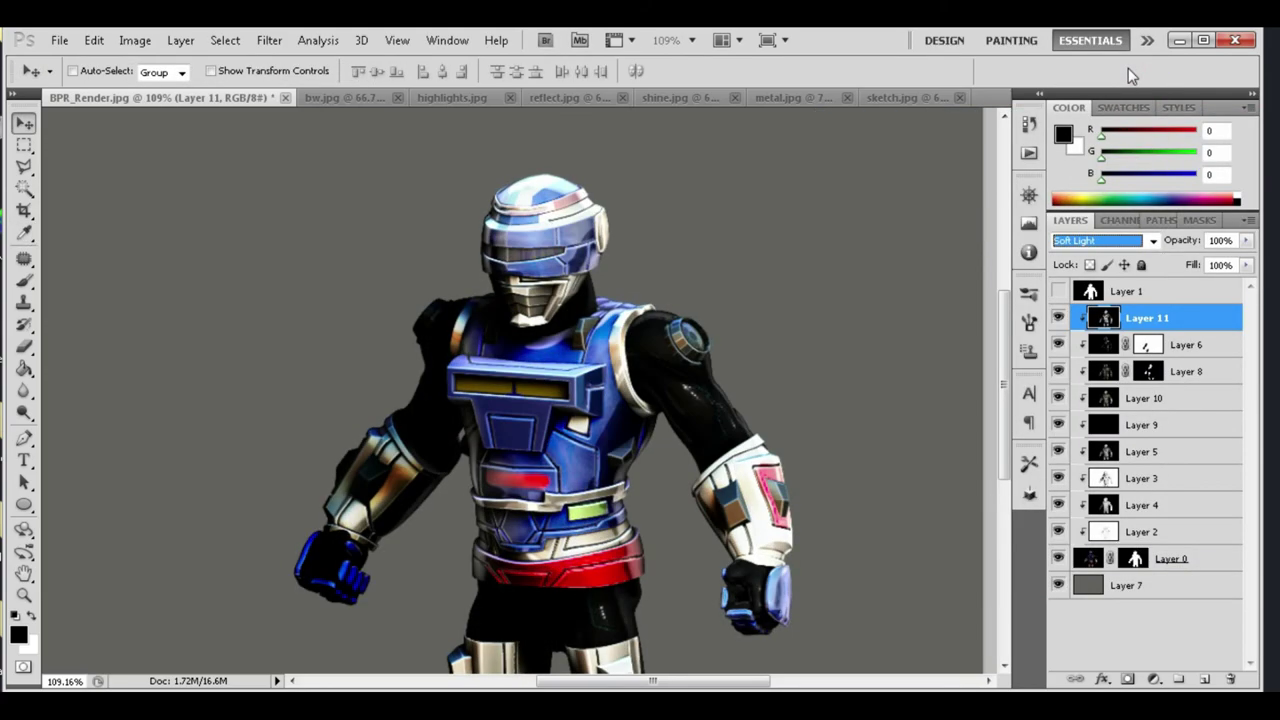
{"action": "key", "text": "ctrl+bracketleft"}
{"action": "key", "text": "ctrl+bracketleft"}
Paste highlights as Layer 12 in Linear Dodge (Add) with a layer mask
{"action": "left_click", "coordinate": [424, 97]}
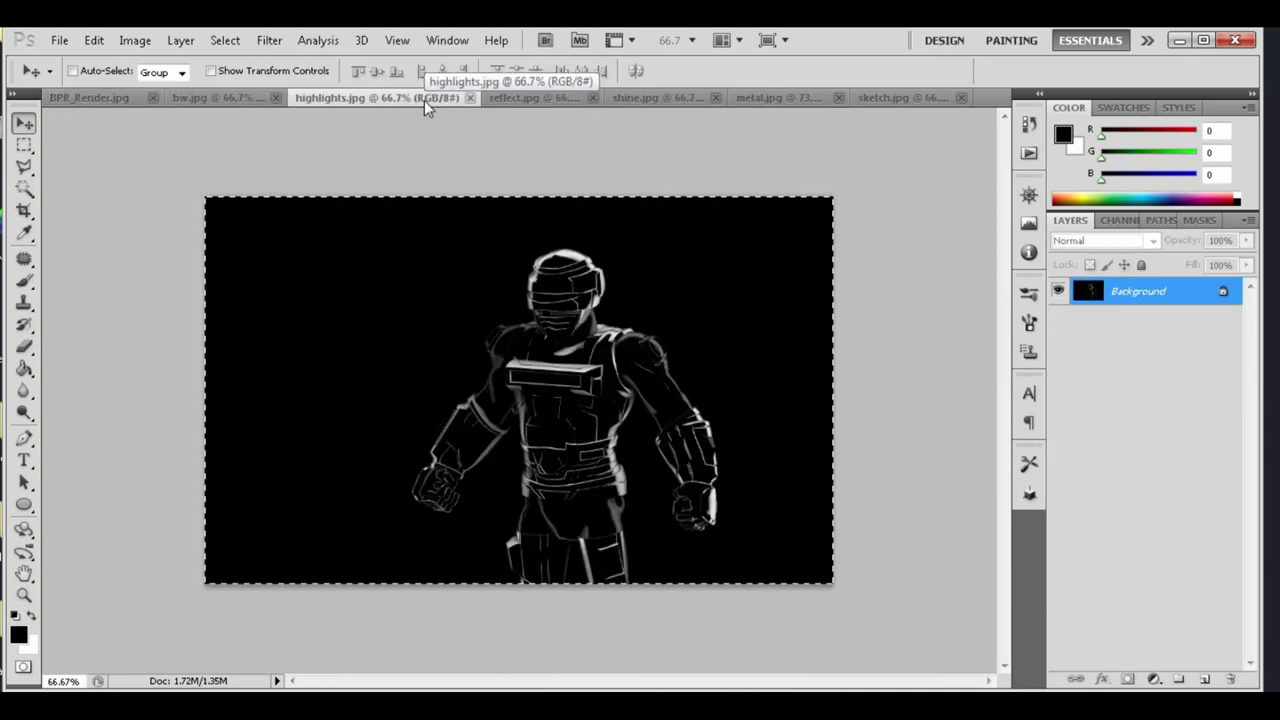
{"action": "key", "text": "ctrl+c"}
{"action": "left_click", "coordinate": [89, 97]}
{"action": "key", "text": "ctrl+v"}
{"action": "left_click", "coordinate": [1105, 240]}
{"action": "left_click", "coordinate": [1095, 171]}
{"action": "left_click", "coordinate": [1128, 679]}
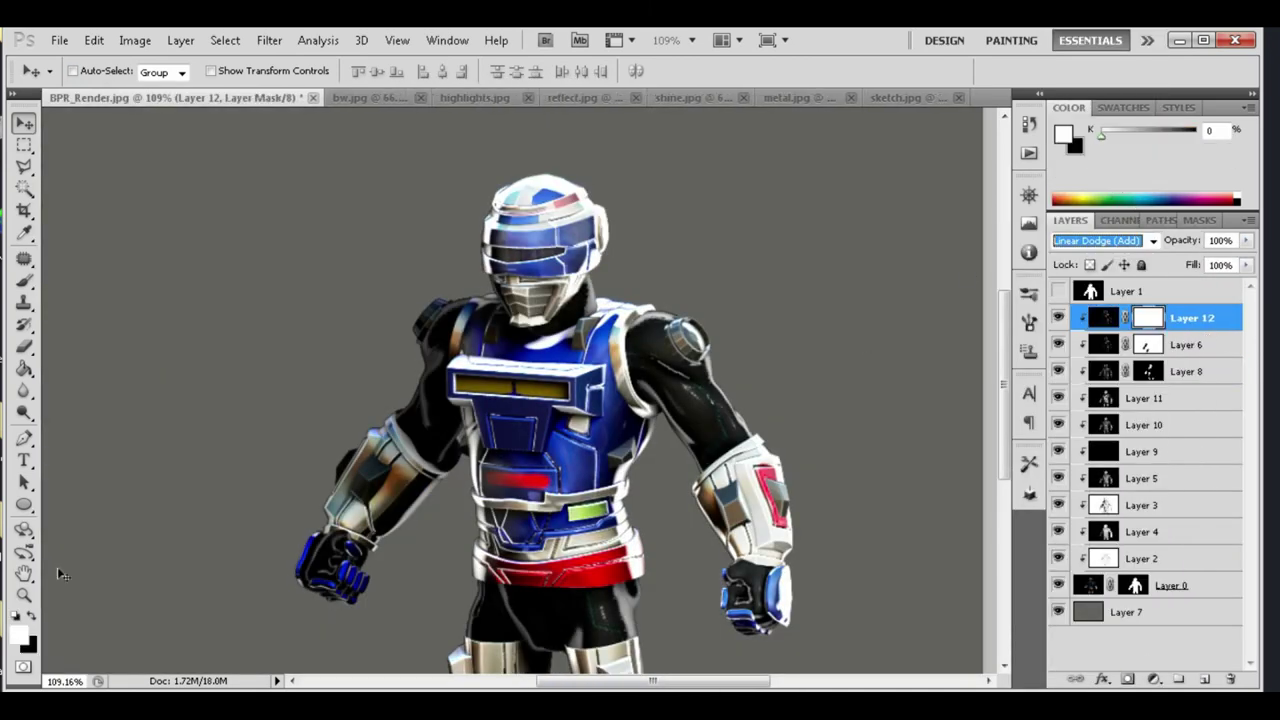
{"action": "key", "text": "x"}
{"action": "left_click", "coordinate": [24, 280]}
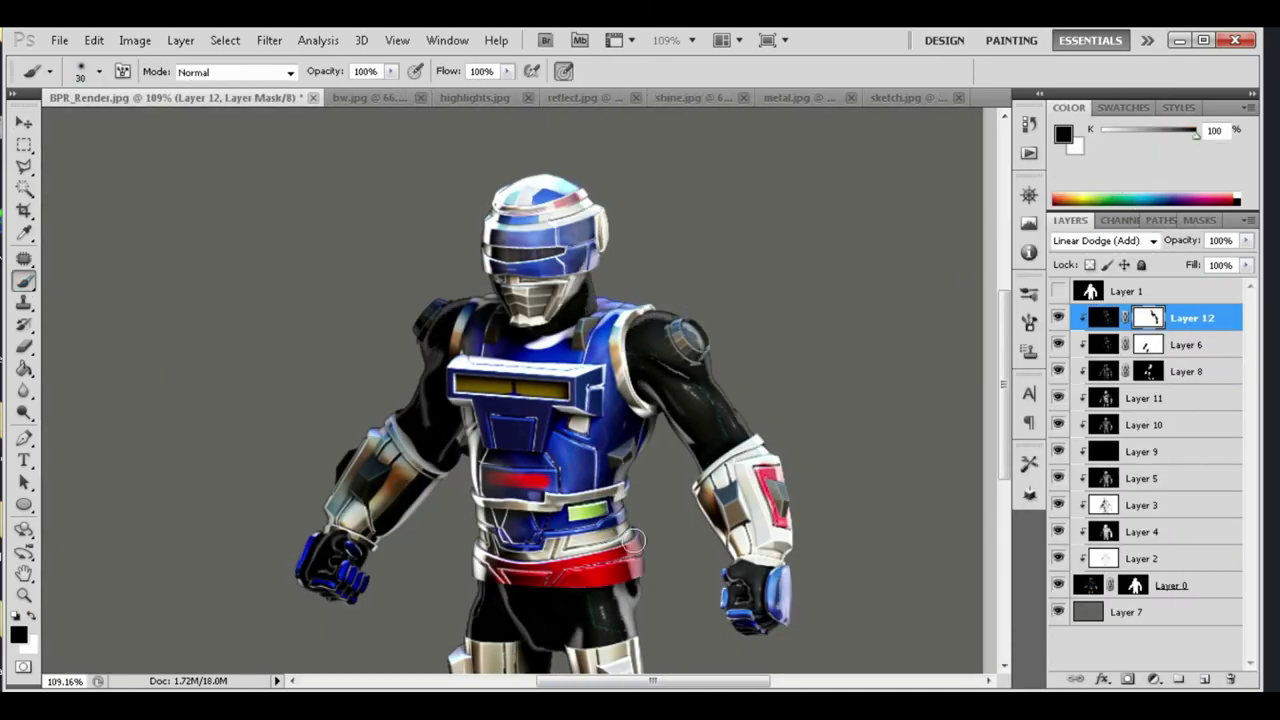
Warm Layer 12 with a Color Balance shift toward red and yellow
{"action": "scroll", "coordinate": [634, 541], "scroll_direction": "down", "scroll_amount": 3}
{"action": "scroll", "coordinate": [395, 311], "scroll_direction": "down", "scroll_amount": 2}
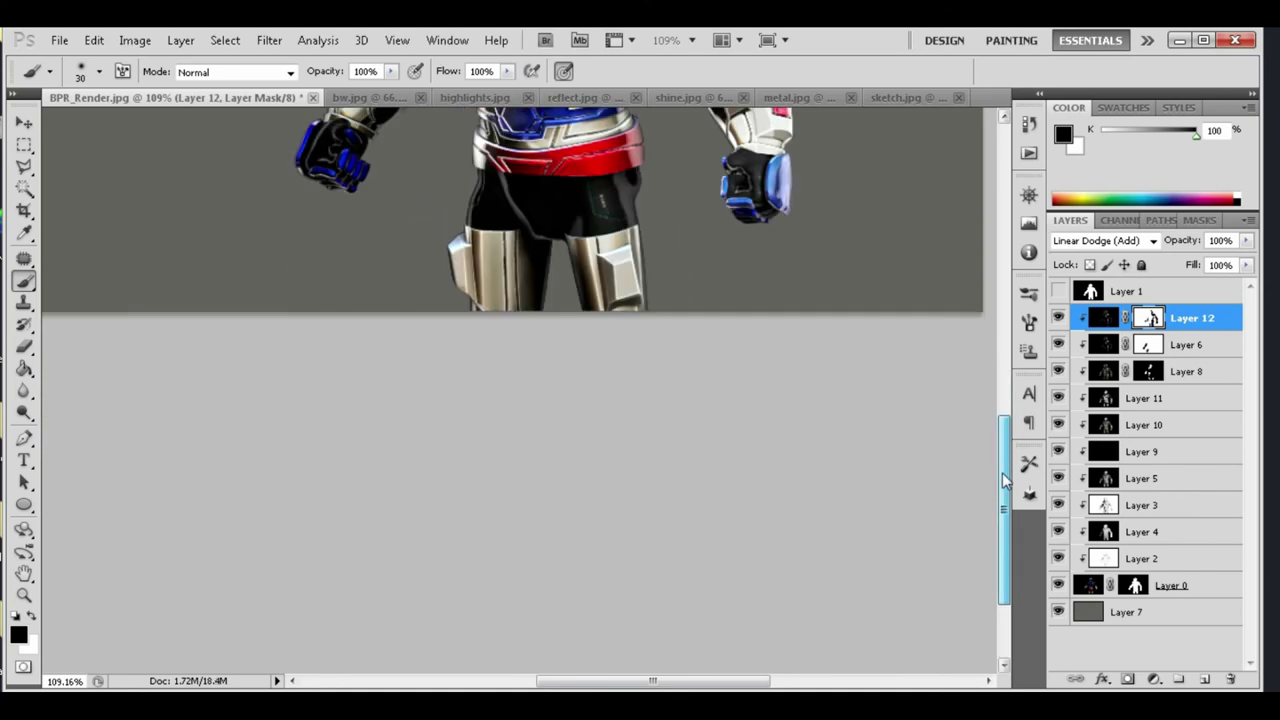
{"action": "scroll", "coordinate": [395, 311], "scroll_direction": "up", "scroll_amount": 5}
{"action": "key", "text": "ctrl+b"}
{"action": "left_click_drag", "start_coordinate": [1022, 299], "coordinate": [929, 299]}
{"action": "left_click_drag", "start_coordinate": [1022, 253], "coordinate": [1120, 262]}
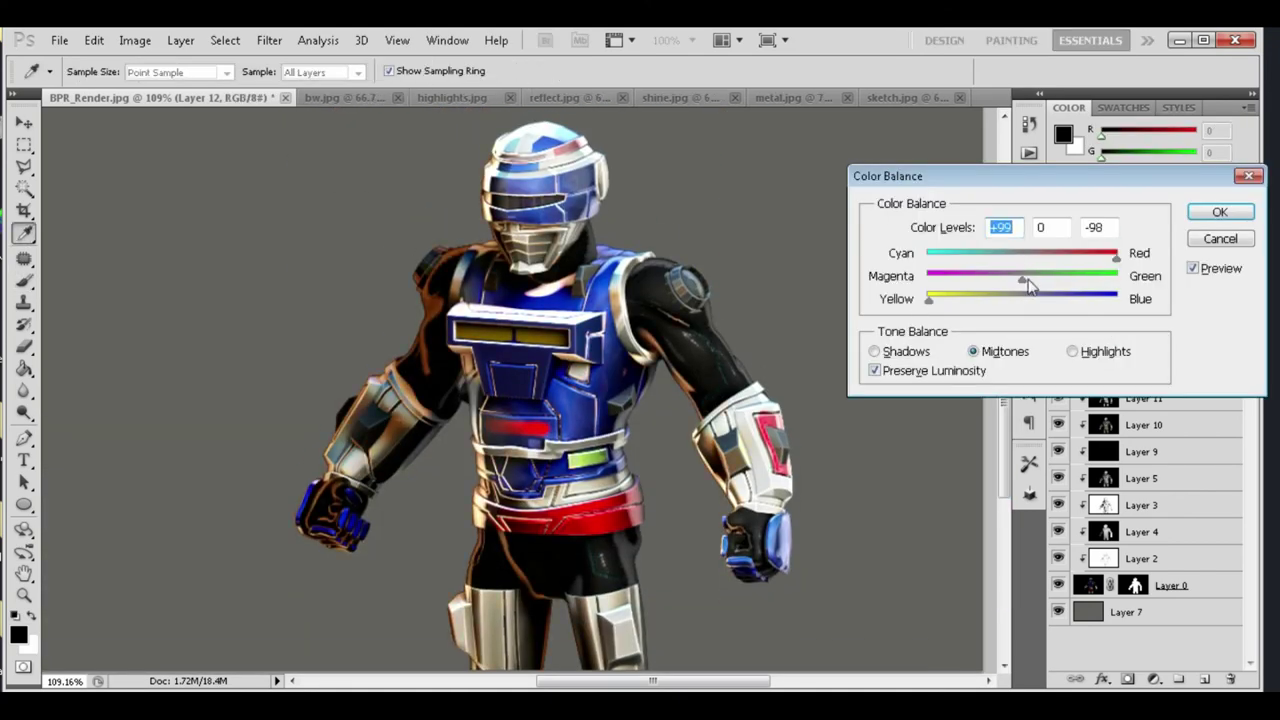
{"action": "left_click_drag", "start_coordinate": [930, 299], "coordinate": [971, 299]}
{"action": "left_click_drag", "start_coordinate": [1055, 256], "coordinate": [1094, 256]}
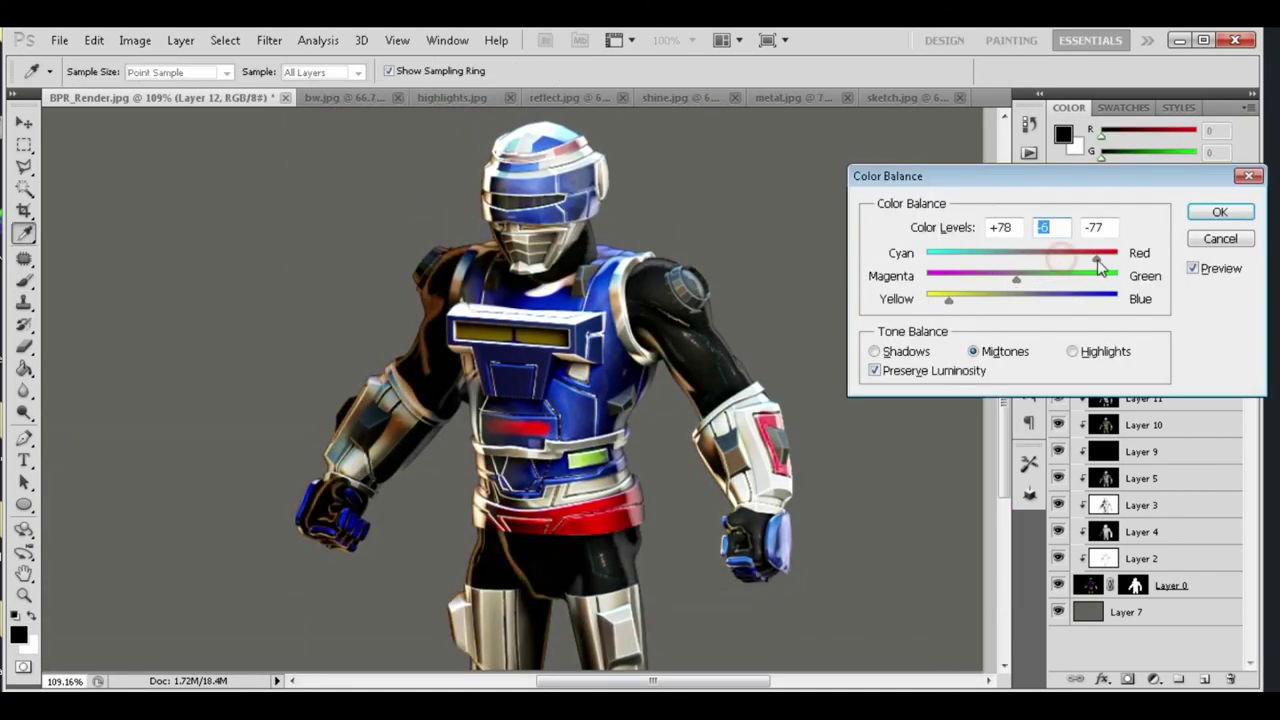
{"action": "left_click", "coordinate": [1220, 212]}
Fit the image on screen and lower Layer 6's fill to 73%
{"action": "key", "text": "v"}
{"action": "key", "text": "ctrl+0"}
{"action": "left_click", "coordinate": [1188, 344]}
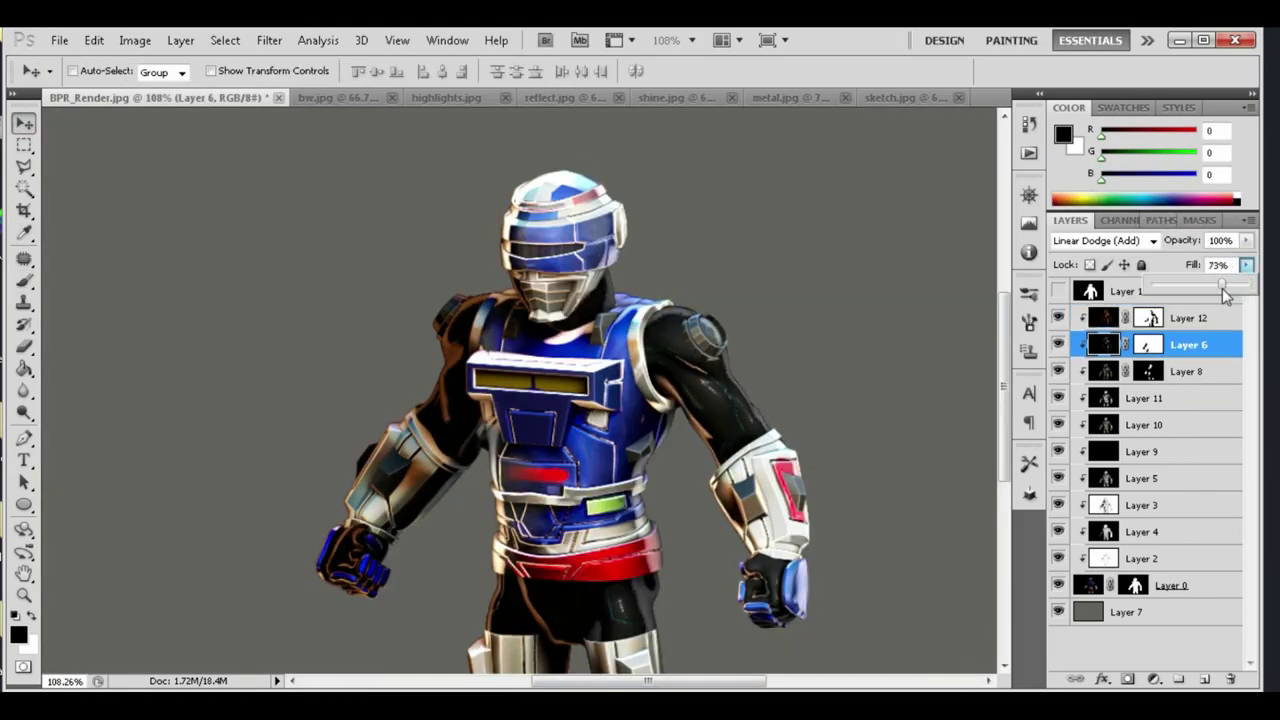
{"action": "left_click_drag", "start_coordinate": [1246, 265], "coordinate": [1188, 290]}
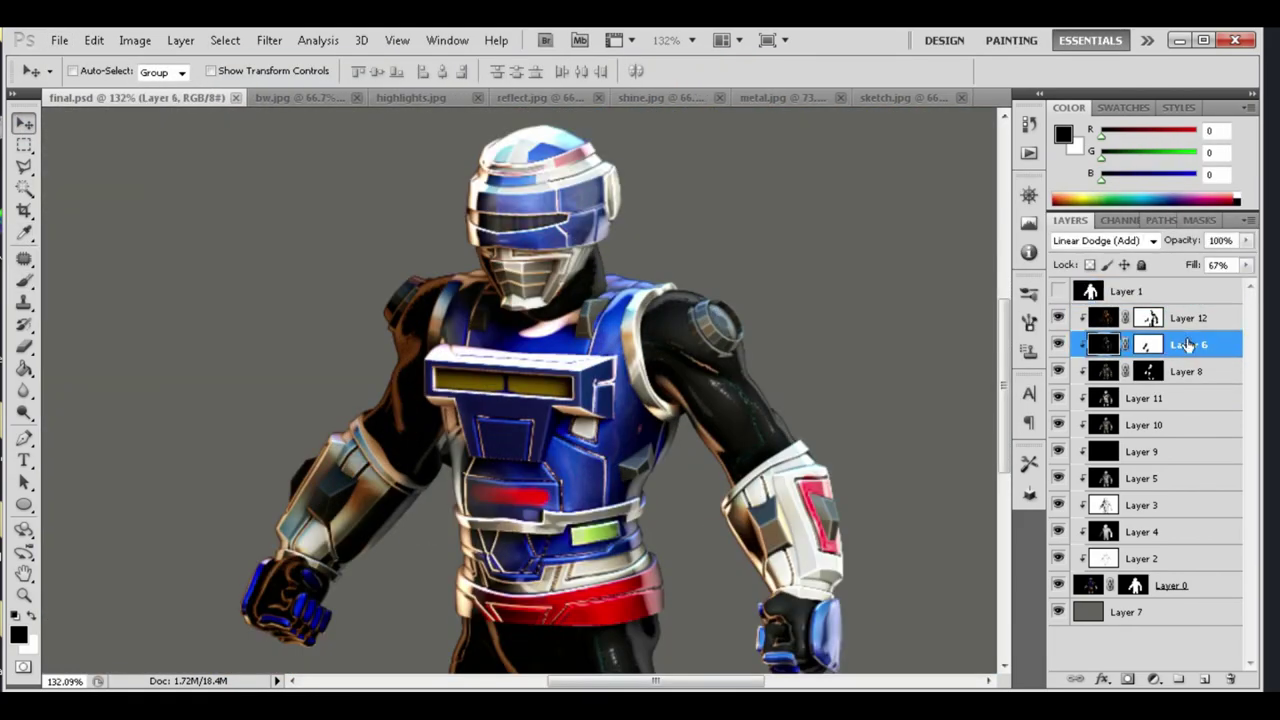
Brush-paint Layer 6's mask down the chest to retouch it
{"action": "left_click", "coordinate": [1148, 344]}
{"action": "key", "text": "b"}
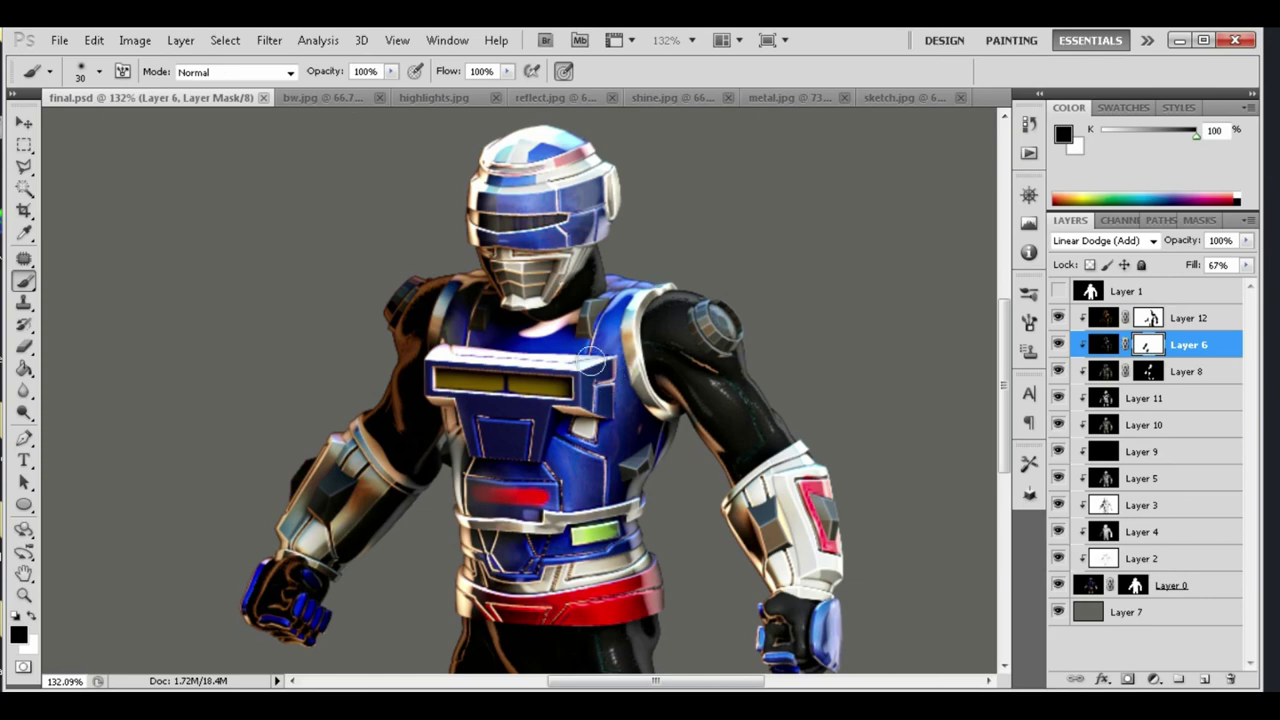
{"action": "left_click_drag", "start_coordinate": [593, 344], "coordinate": [500, 520]}
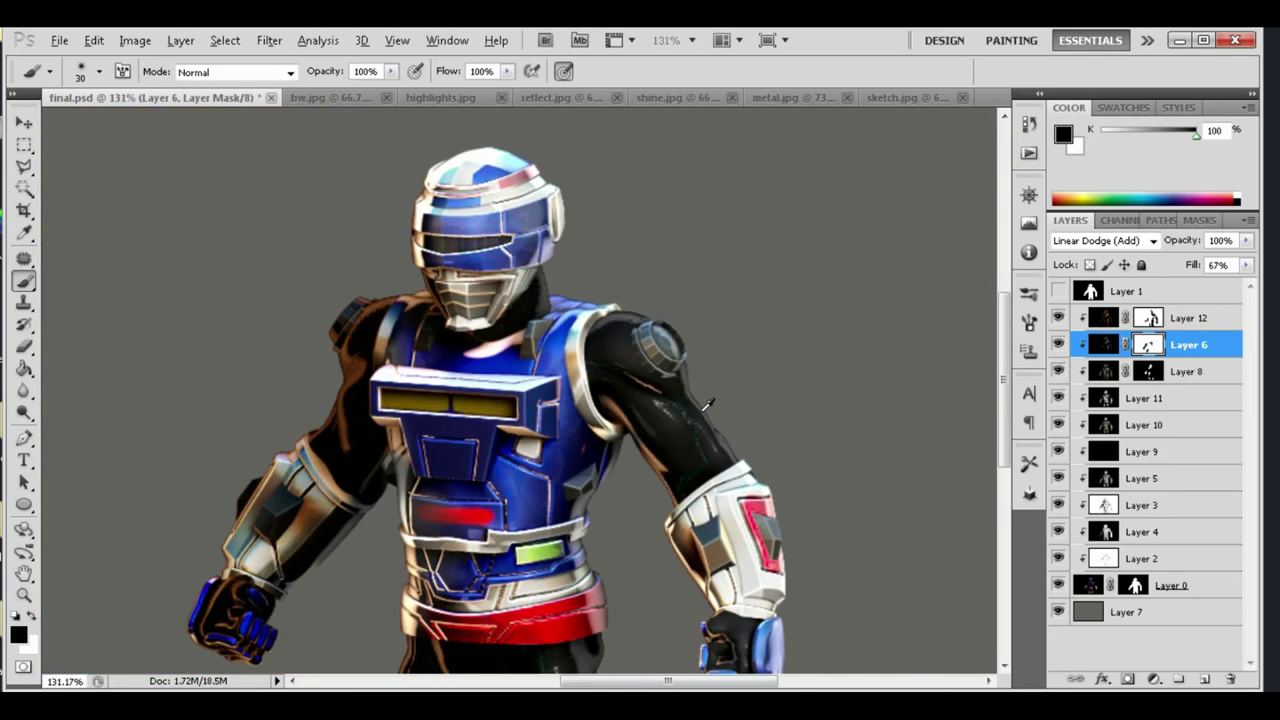
Add a new empty Layer 13 and set the foreground colour to bright cyan
{"action": "left_click", "coordinate": [1203, 680]}
{"action": "left_click", "coordinate": [18, 634]}
{"action": "left_click", "coordinate": [1012, 266]}
{"action": "left_click", "coordinate": [1206, 257]}
Paint thin cyan lines down the thigh and along the arm on Layer 13
{"action": "scroll", "coordinate": [740, 365], "scroll_direction": "up", "scroll_amount": 5, "text": "alt"}
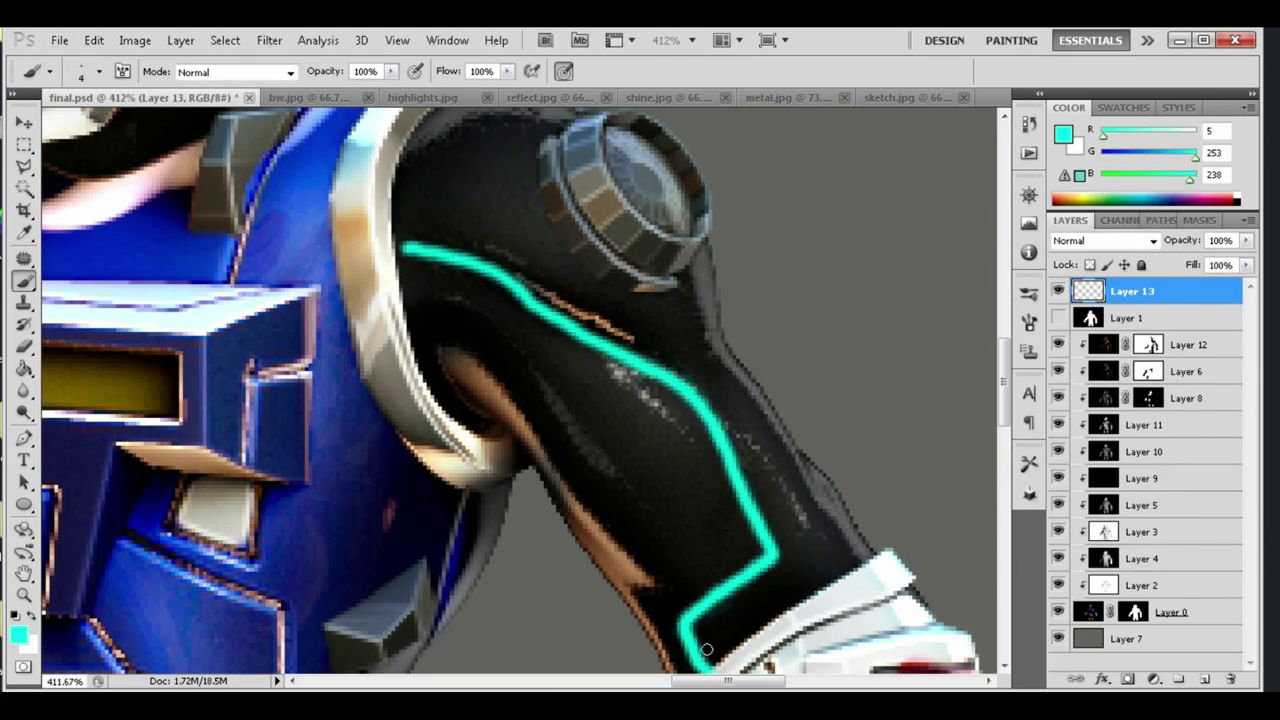
{"action": "key", "text": "ctrl+0"}
{"action": "scroll", "coordinate": [560, 420], "scroll_direction": "up", "scroll_amount": 5, "text": "alt"}
{"action": "left_click_drag", "start_coordinate": [488, 355], "coordinate": [540, 505]}
{"action": "scroll", "coordinate": [690, 462], "scroll_direction": "down", "scroll_amount": 1, "text": "alt"}
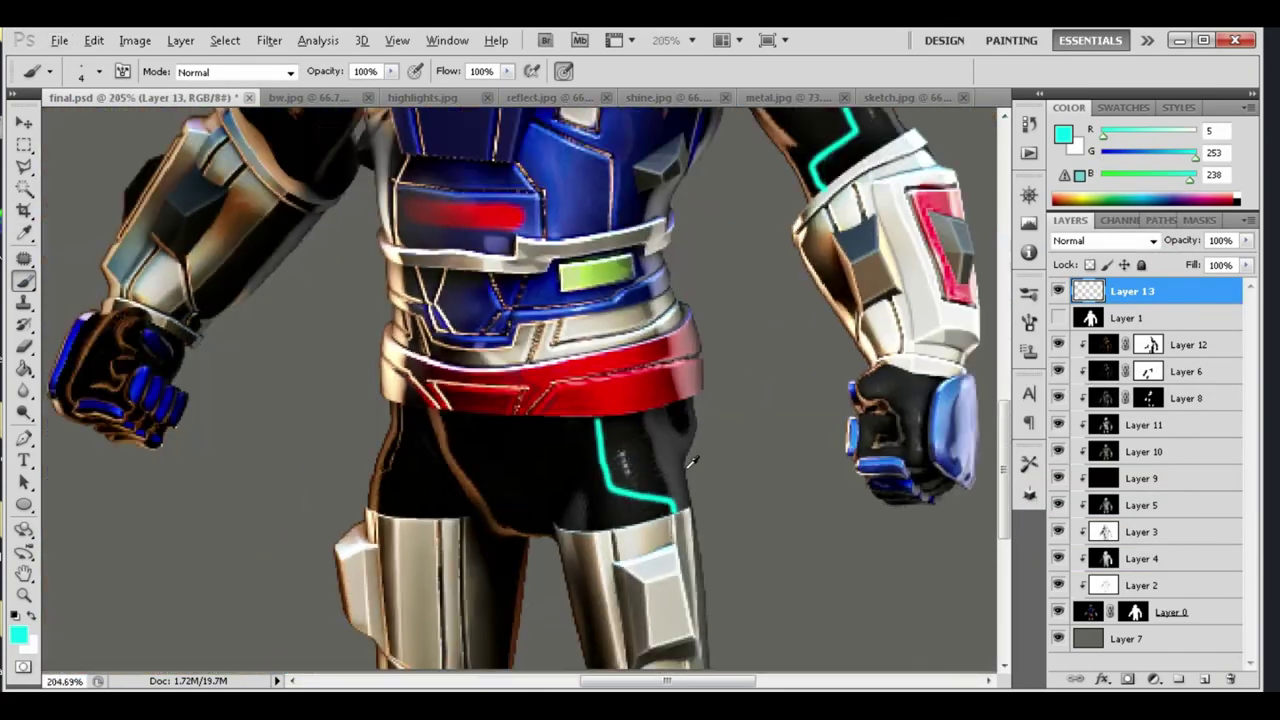
{"action": "scroll", "coordinate": [560, 420], "scroll_direction": "up", "scroll_amount": 3, "text": "alt"}
{"action": "left_click_drag", "start_coordinate": [566, 270], "coordinate": [525, 428]}
{"action": "scroll", "coordinate": [545, 350], "scroll_direction": "down", "scroll_amount": 3, "text": "alt"}
{"action": "scroll", "coordinate": [150, 220], "scroll_direction": "up", "scroll_amount": 4, "text": "alt"}
{"action": "mouse_move", "coordinate": [726, 196]}
{"action": "left_mouse_down"}
{"action": "mouse_move", "coordinate": [654, 242]}
{"action": "mouse_move", "coordinate": [588, 615]}
{"action": "left_mouse_up"}
{"action": "key", "text": "ctrl+0"}
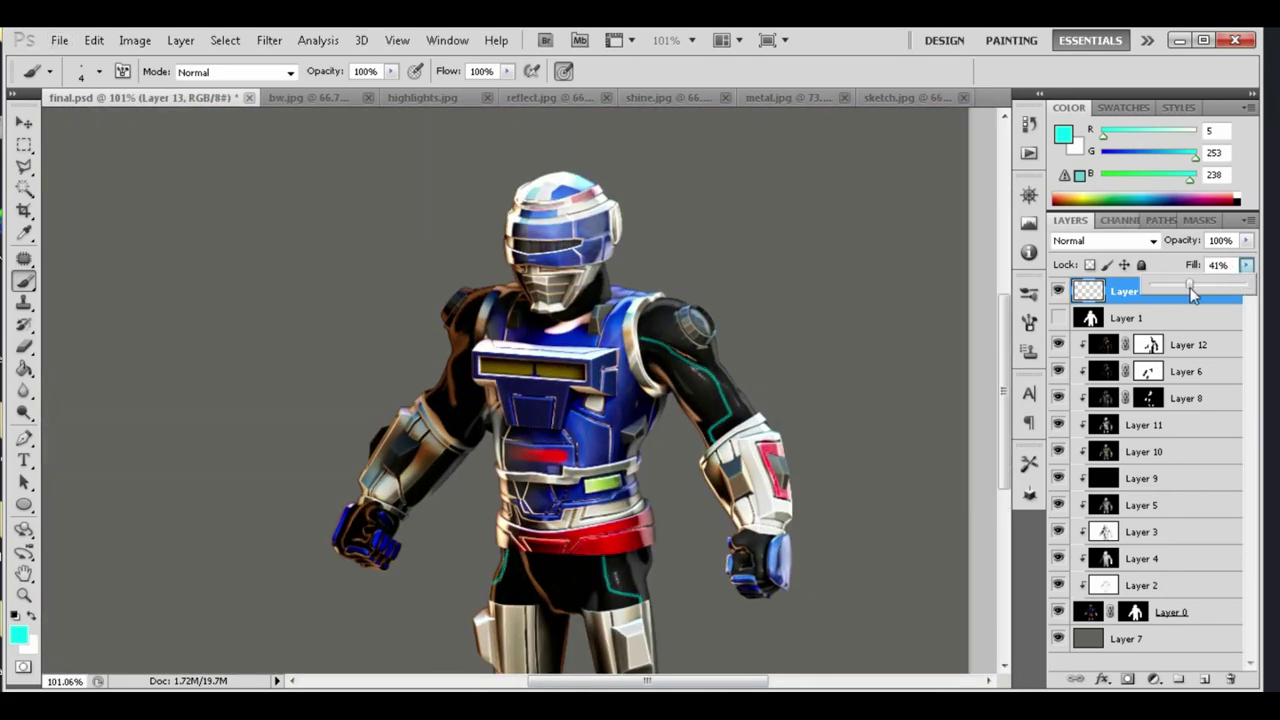
Give Layer 13 a light-cyan Outer Glow with a 5 px size
{"action": "left_click", "coordinate": [180, 40]}
{"action": "left_click", "coordinate": [486, 194]}
{"action": "left_click", "coordinate": [957, 236]}
{"action": "left_click", "coordinate": [1208, 257]}
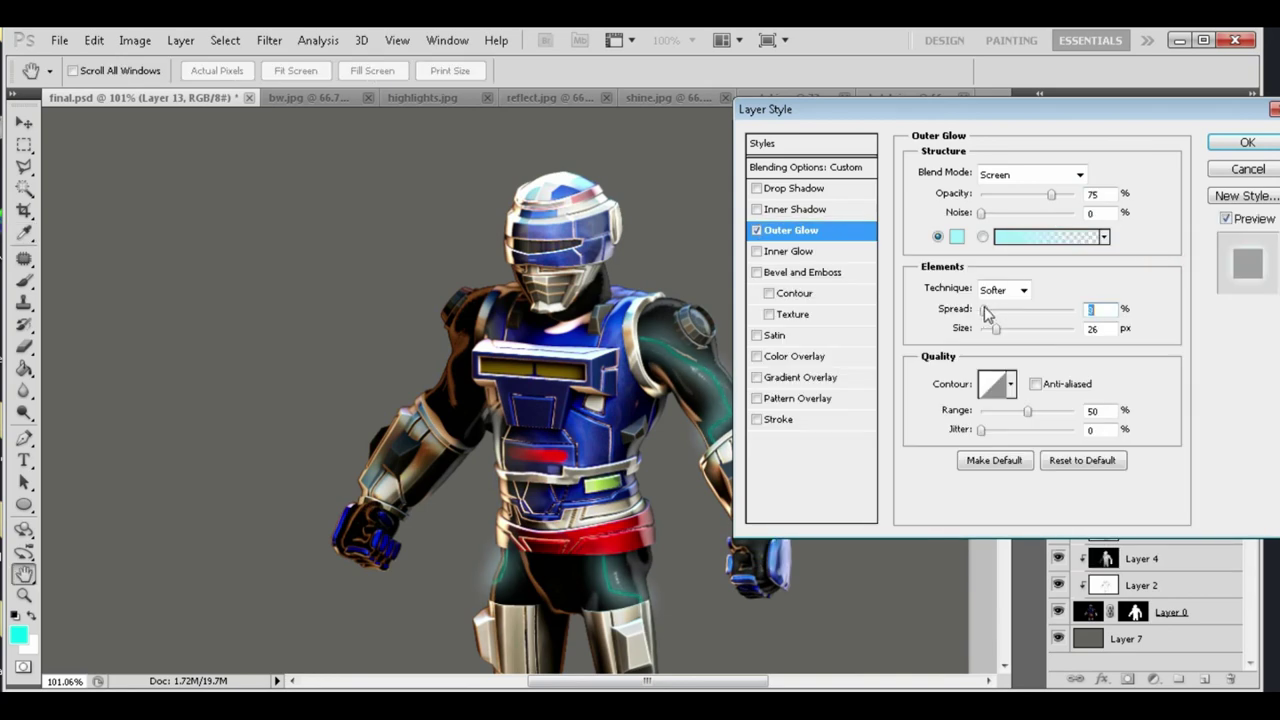
{"action": "left_click_drag", "start_coordinate": [995, 328], "coordinate": [986, 328]}
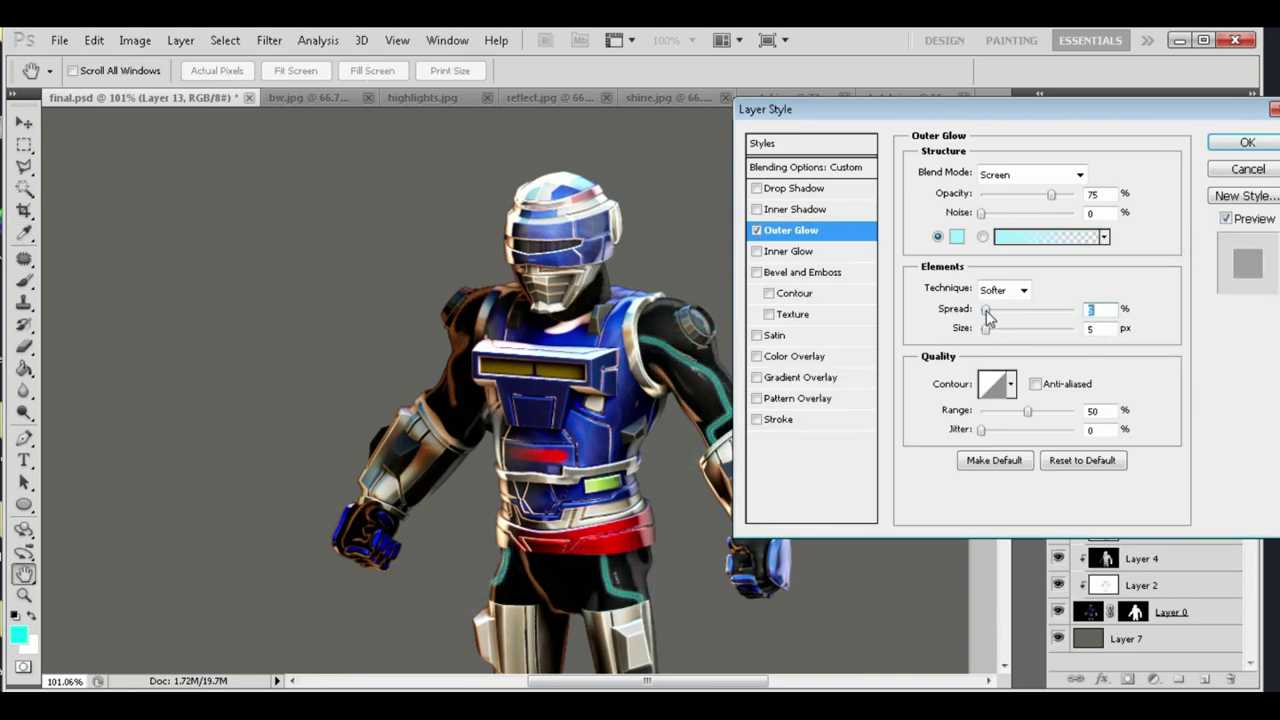
{"action": "key", "text": "Return"}
With the Move tool active, step down the layer stack to Layers 10 and 9
{"action": "key", "text": "v"}
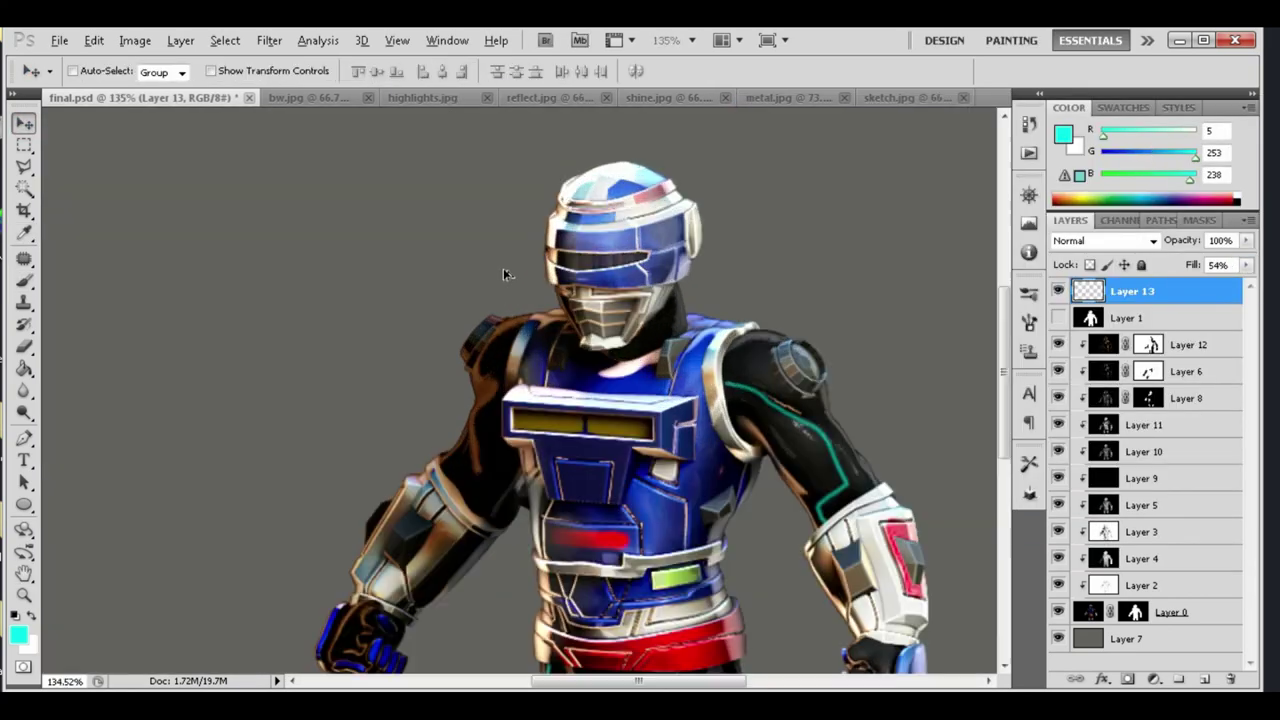
{"action": "key", "text": "ctrl+0"}
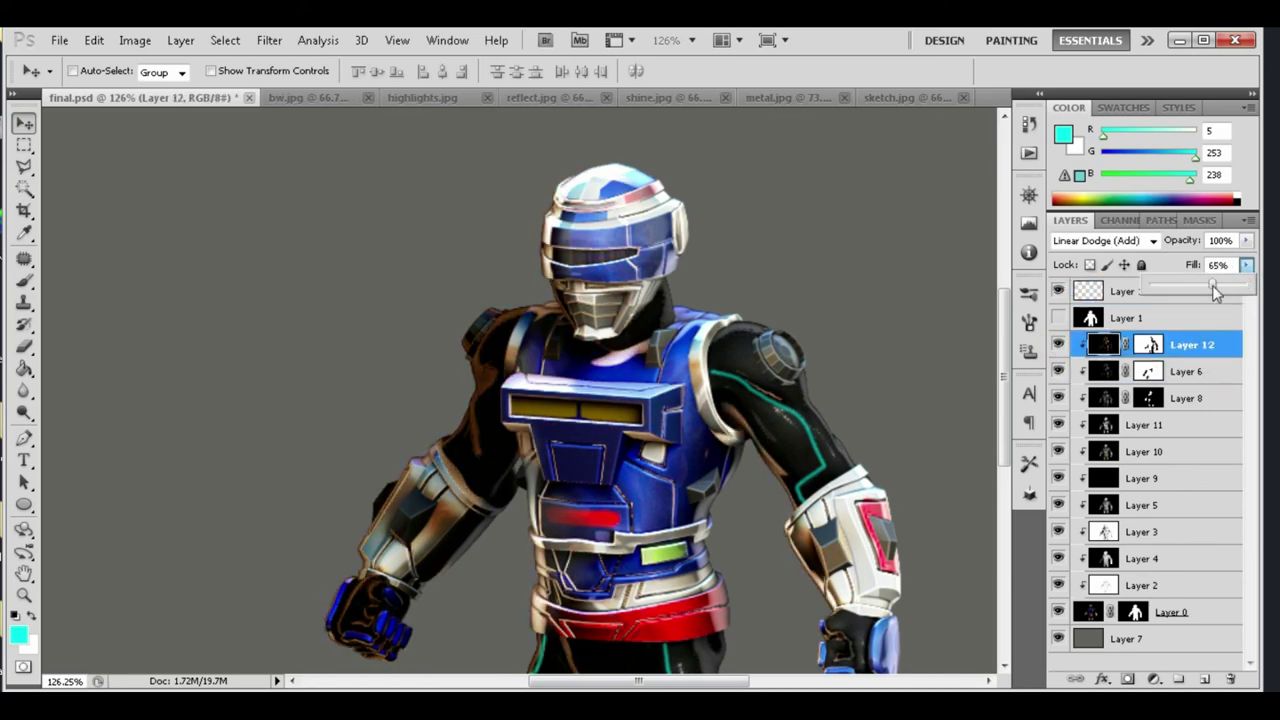
{"action": "key", "text": "alt+bracketleft"}
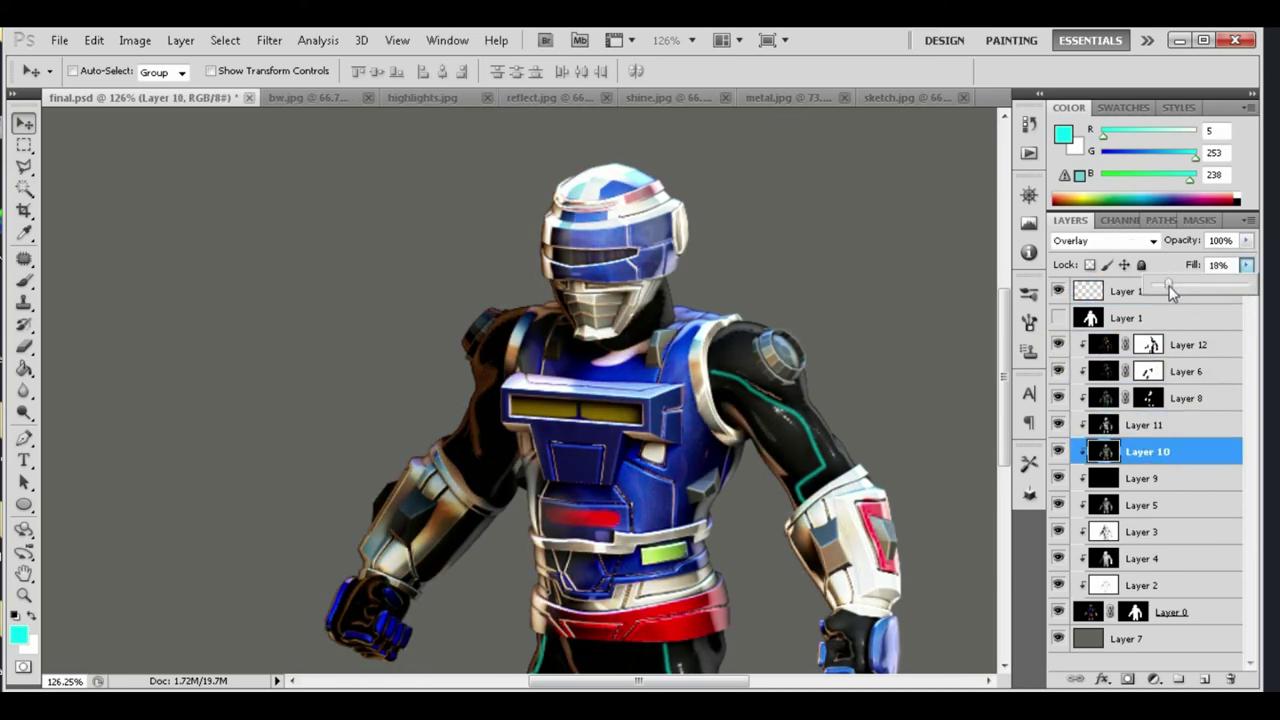
{"action": "key", "text": "alt+bracketleft"}
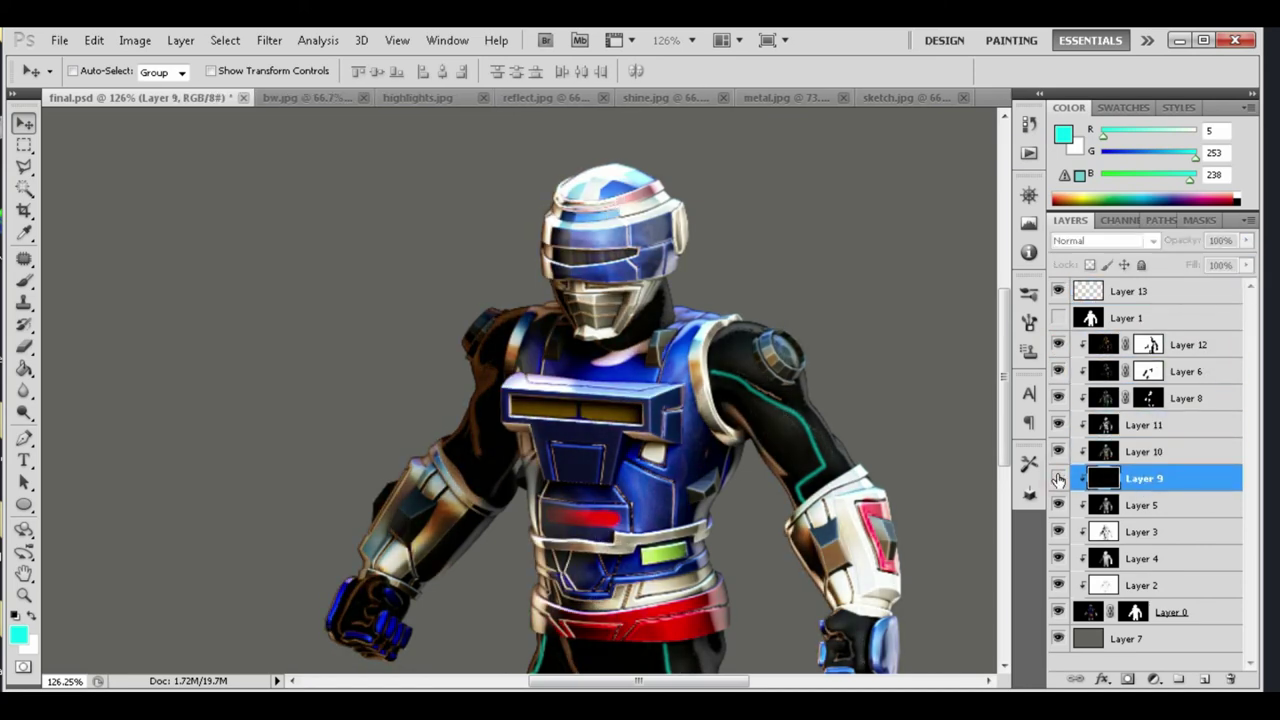